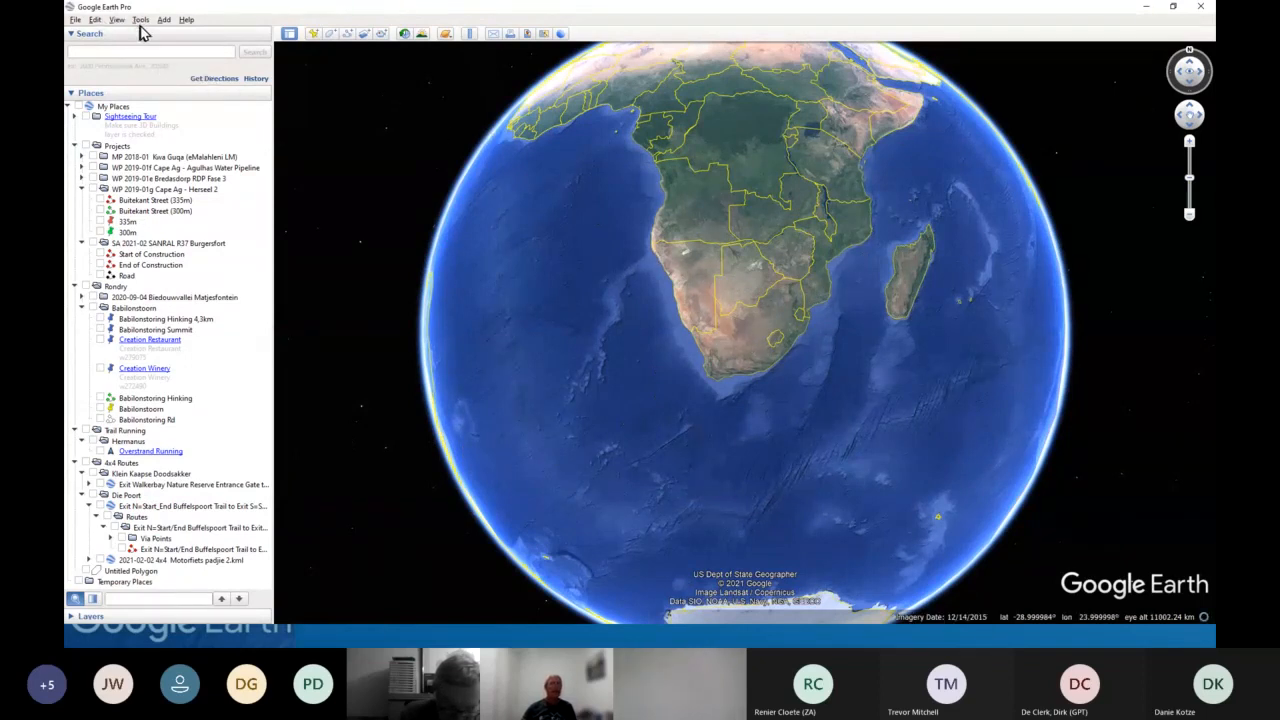
- Open the Google Earth Options dialog
left_click(141, 20)
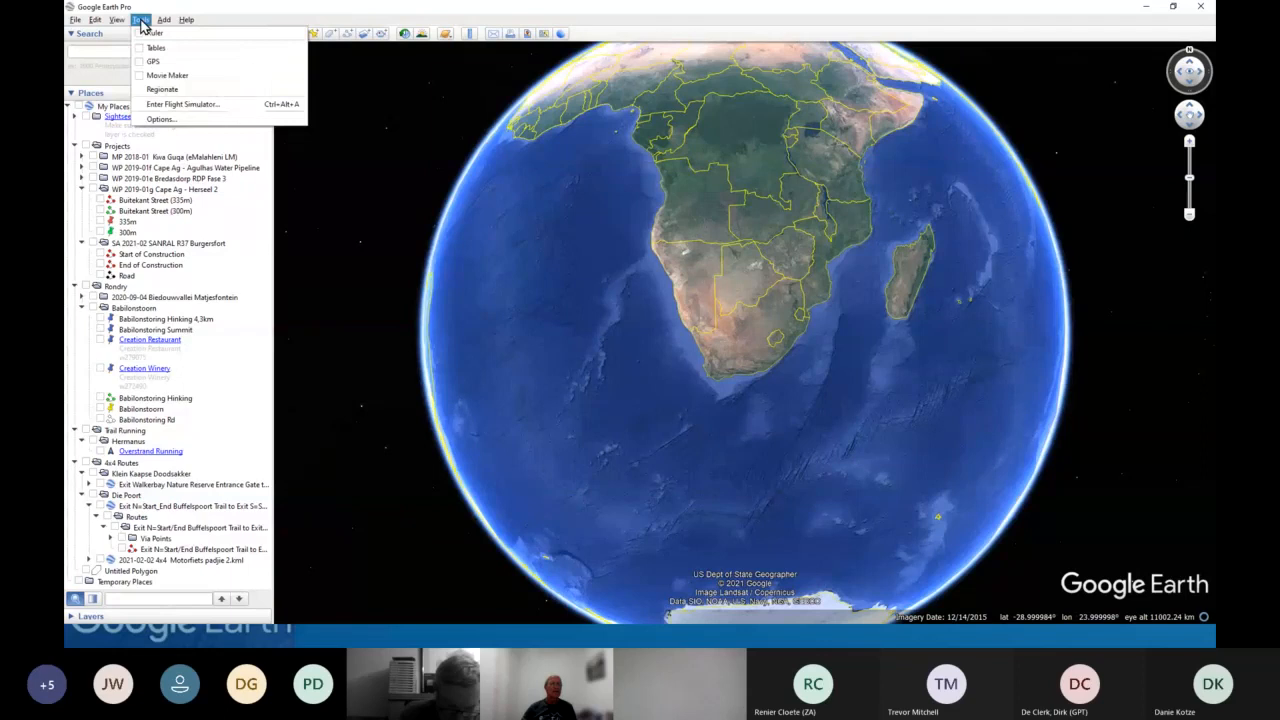
left_click(158, 118)
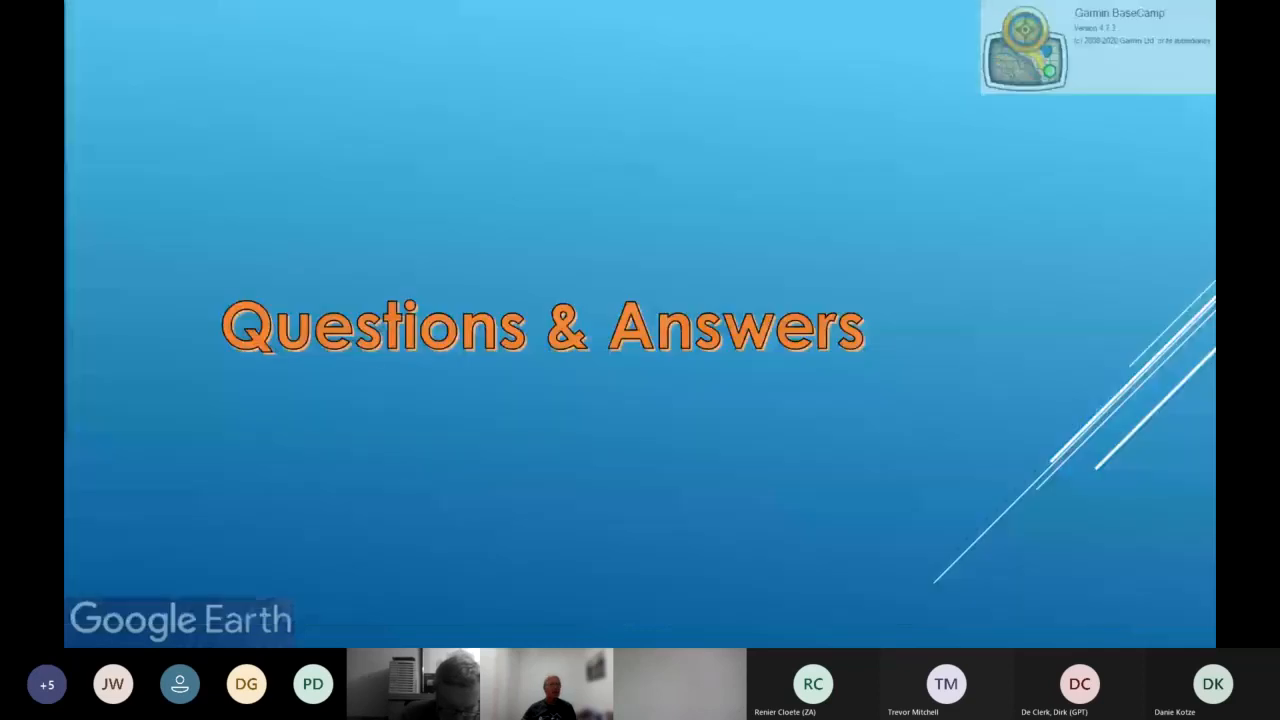
left_click(399, 358)
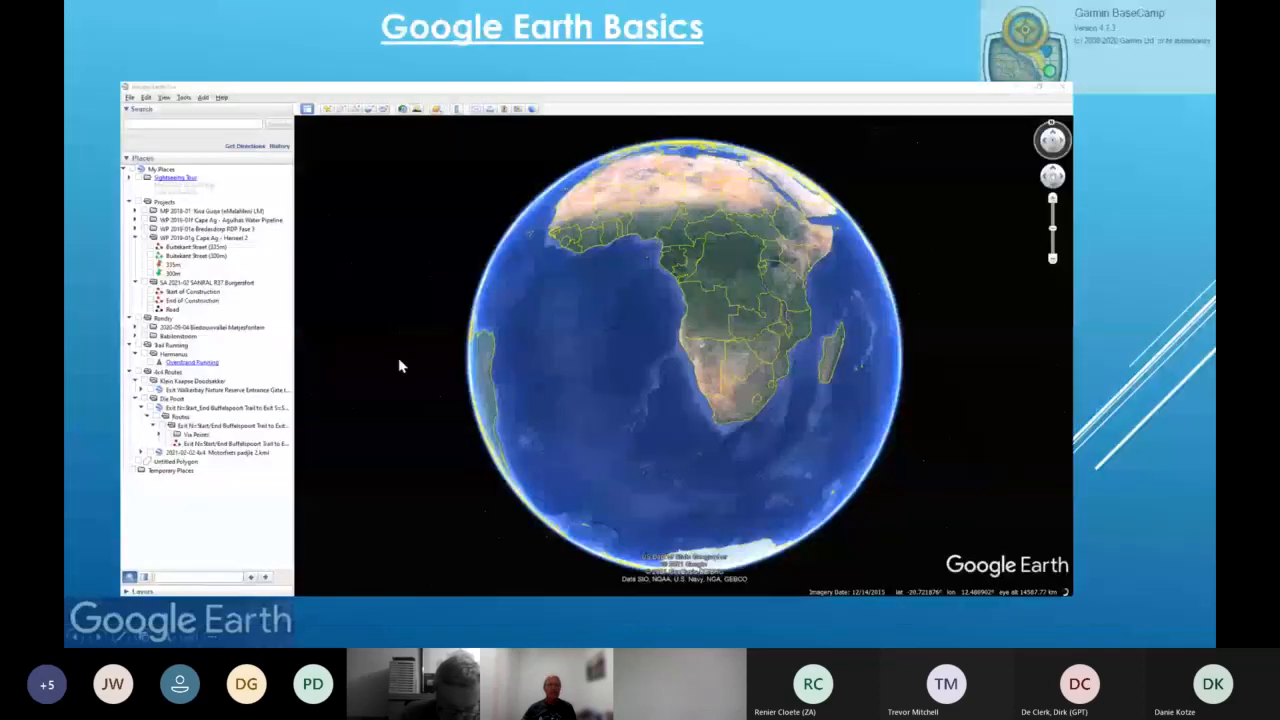
left_click(421, 373)
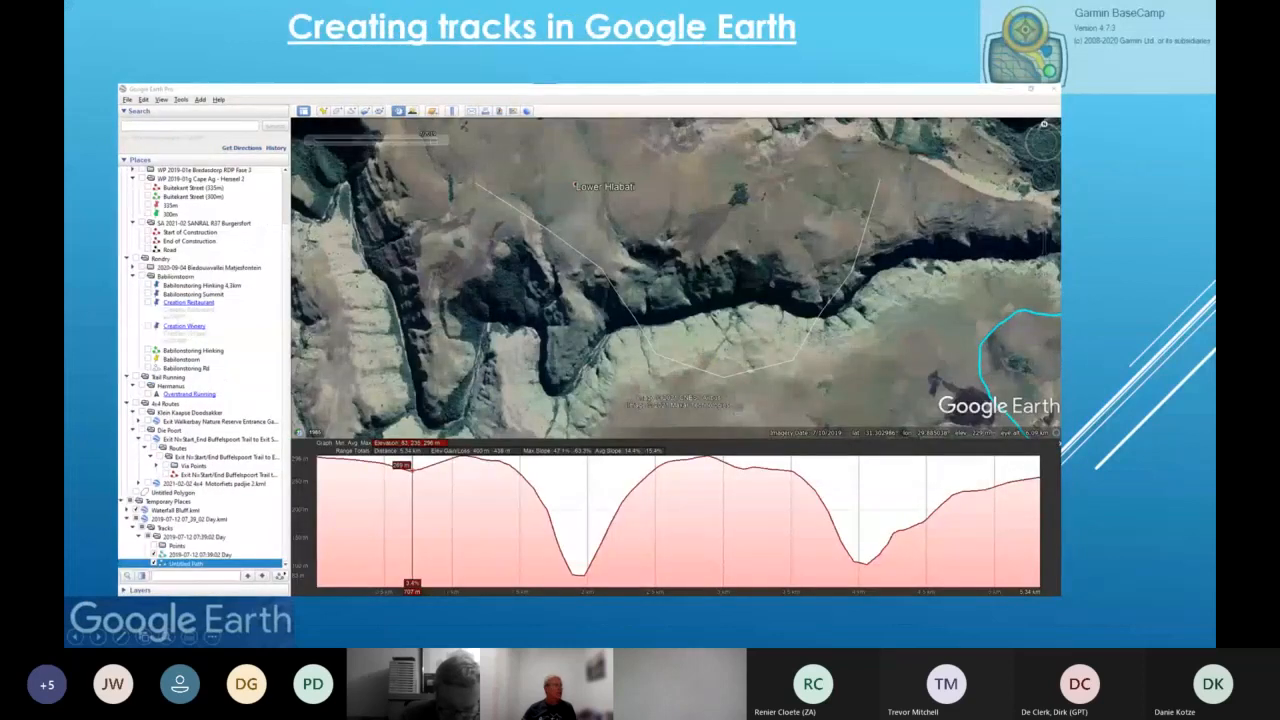
key("Left")
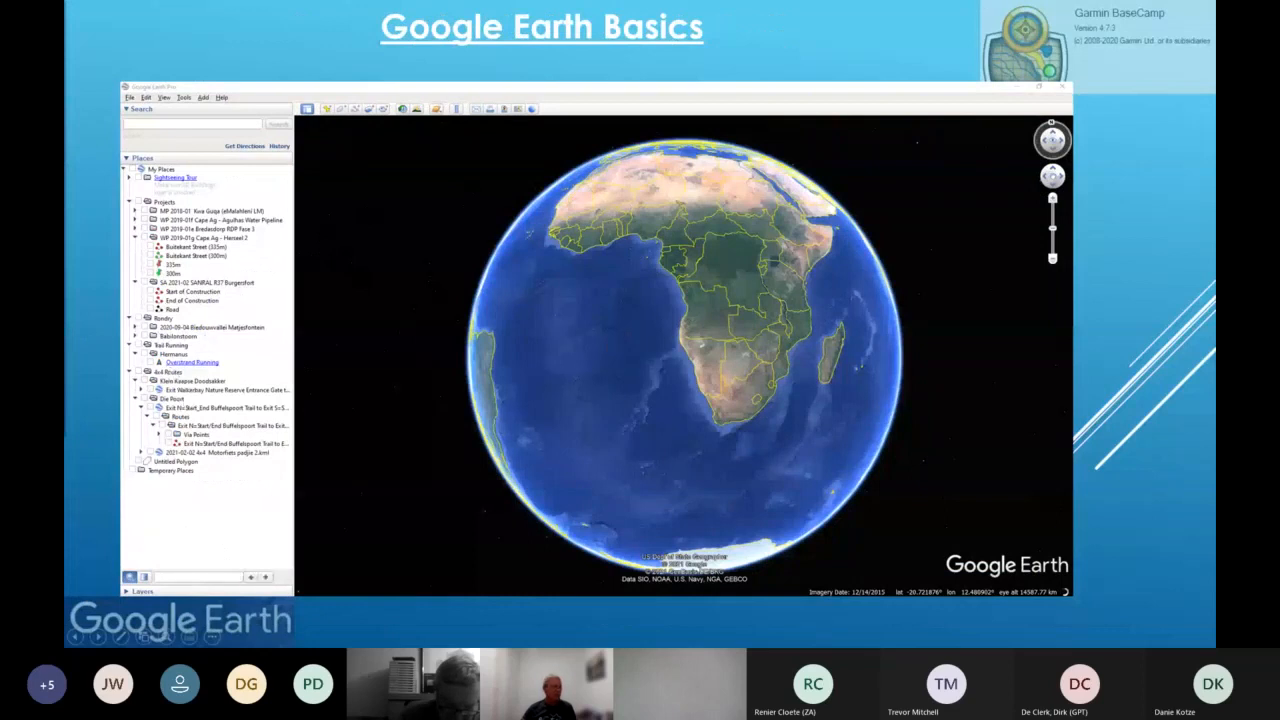
key("alt+Tab")
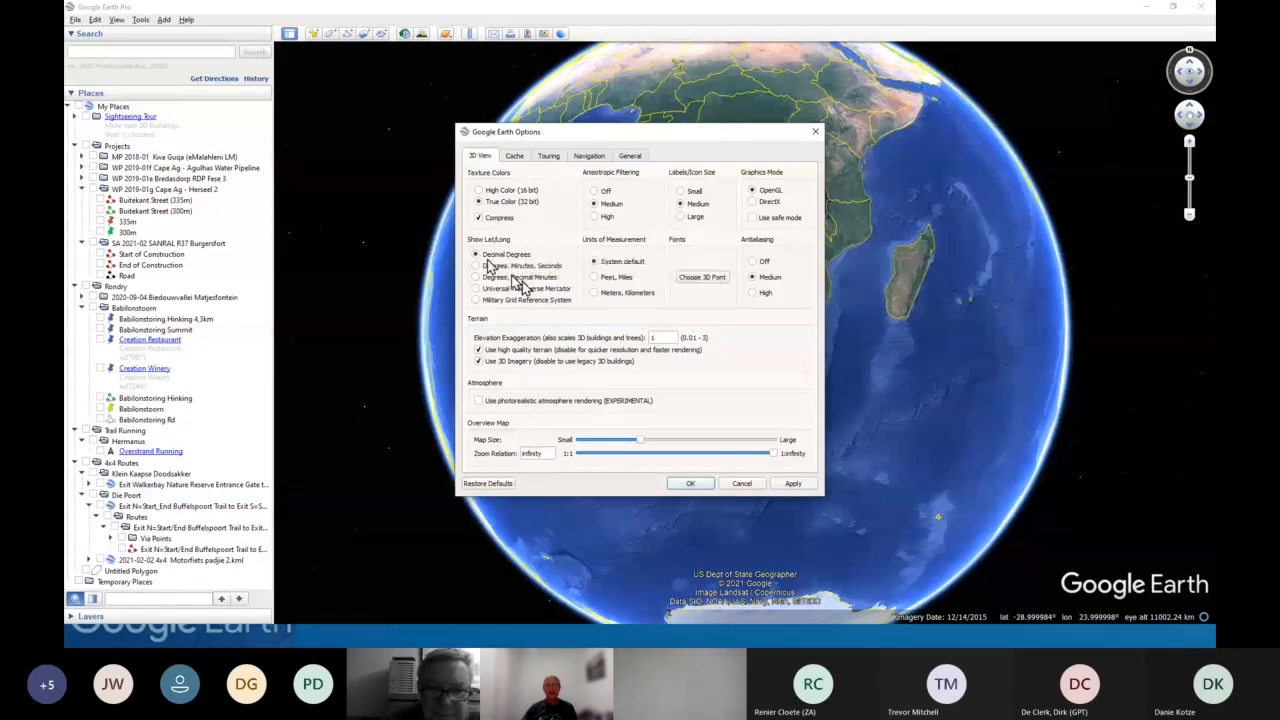
- Review the Navigation options and close the dialog without changes
left_click(588, 157)
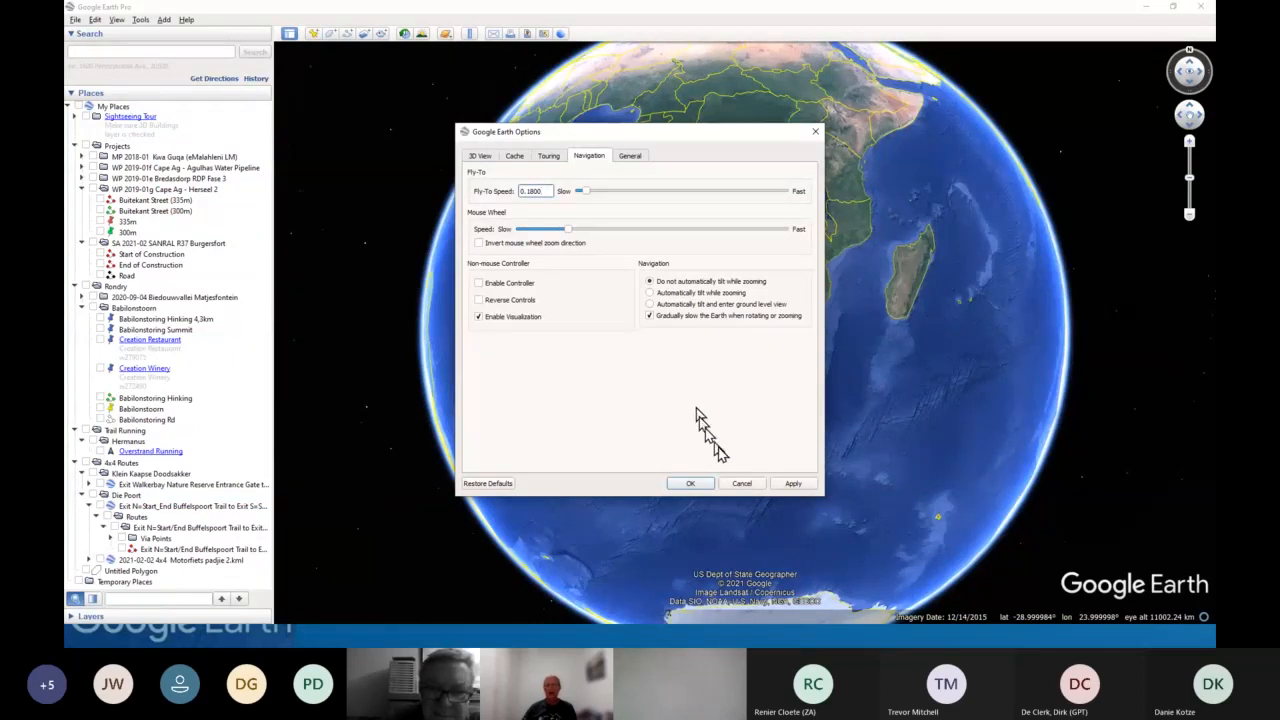
left_click(741, 484)
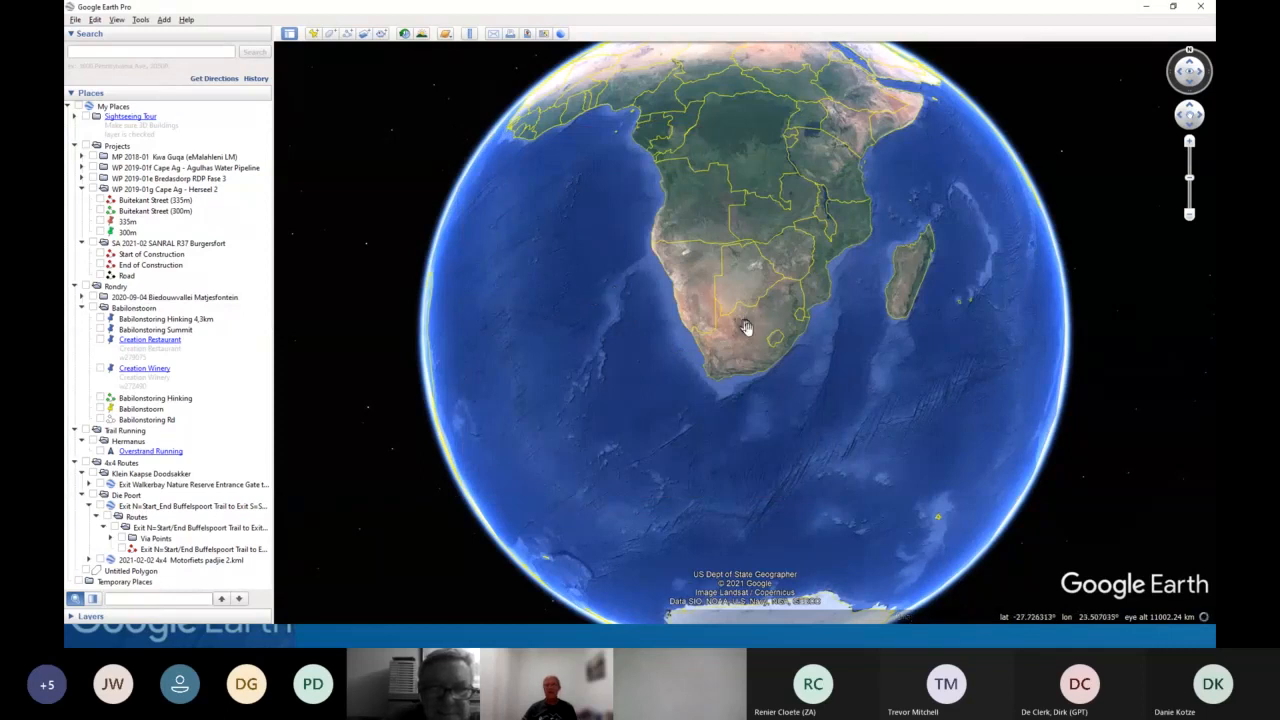
- Pan and zoom the globe in on the Eastern Cape region of South Africa
left_click_drag(752, 332, 737, 368)
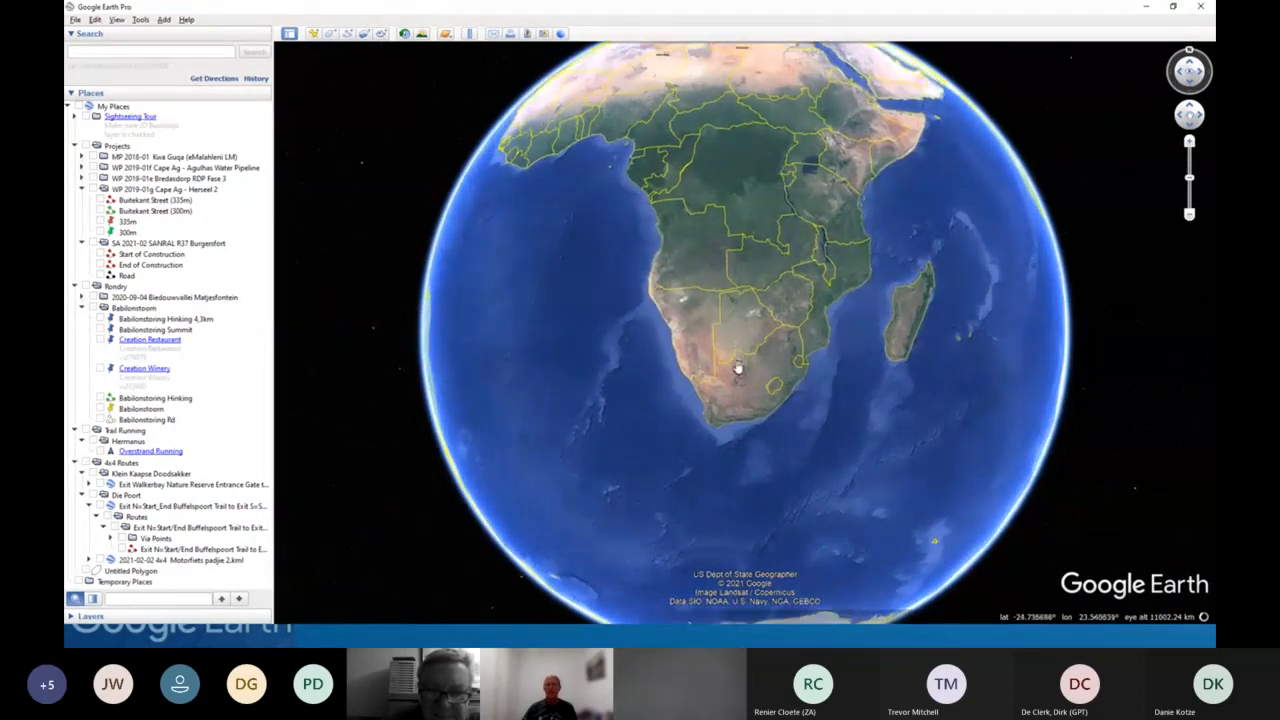
scroll(740, 360, "up", 2)
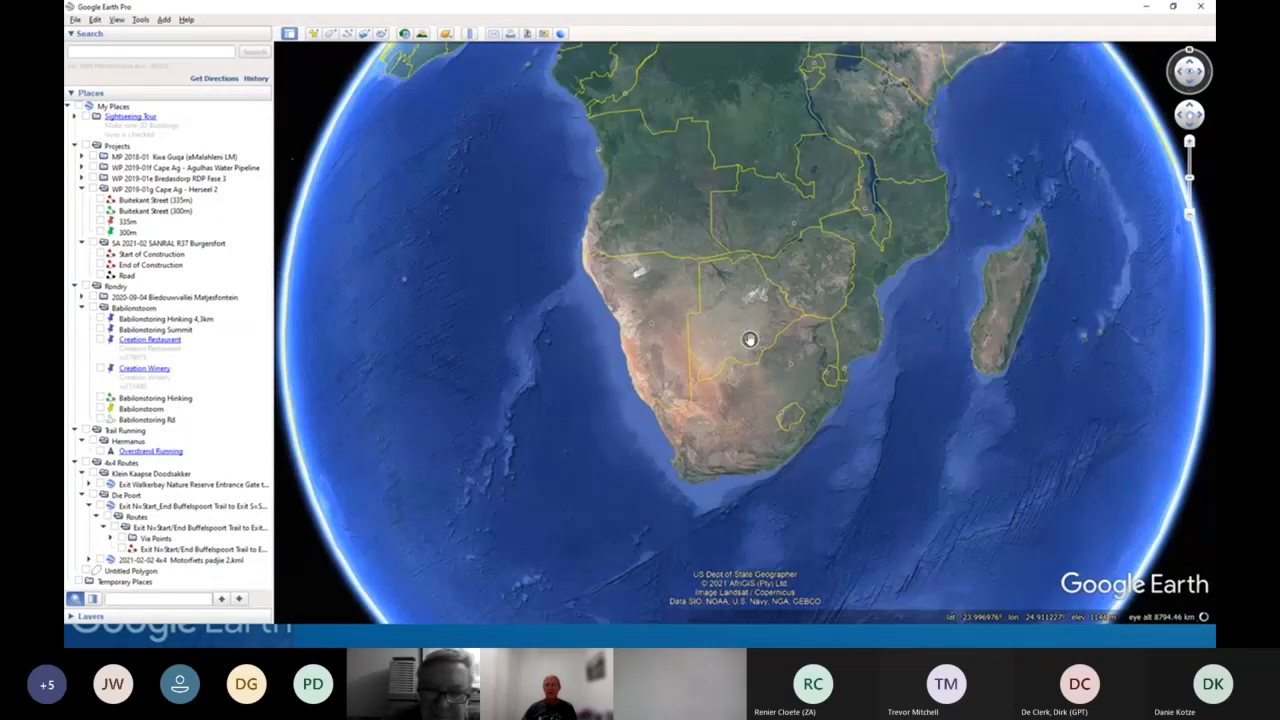
scroll(752, 360, "up", 3)
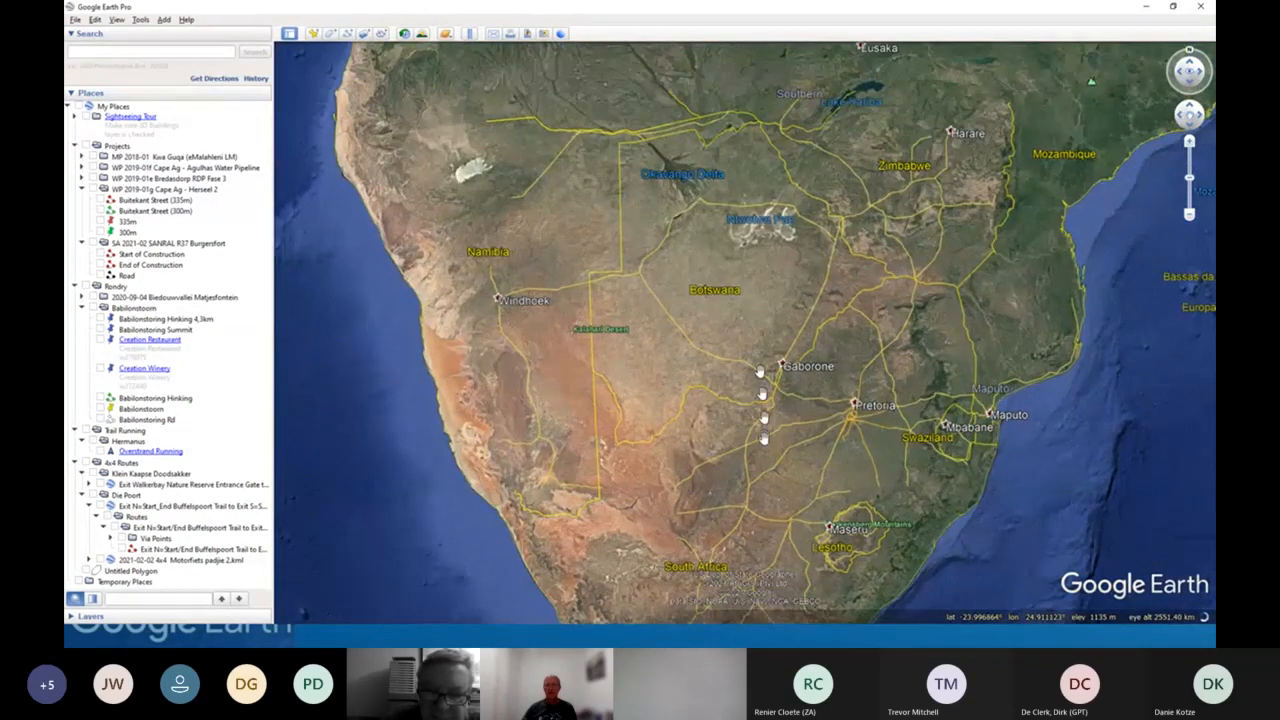
left_click_drag(760, 372, 732, 388)
scroll(732, 388, "up", 3)
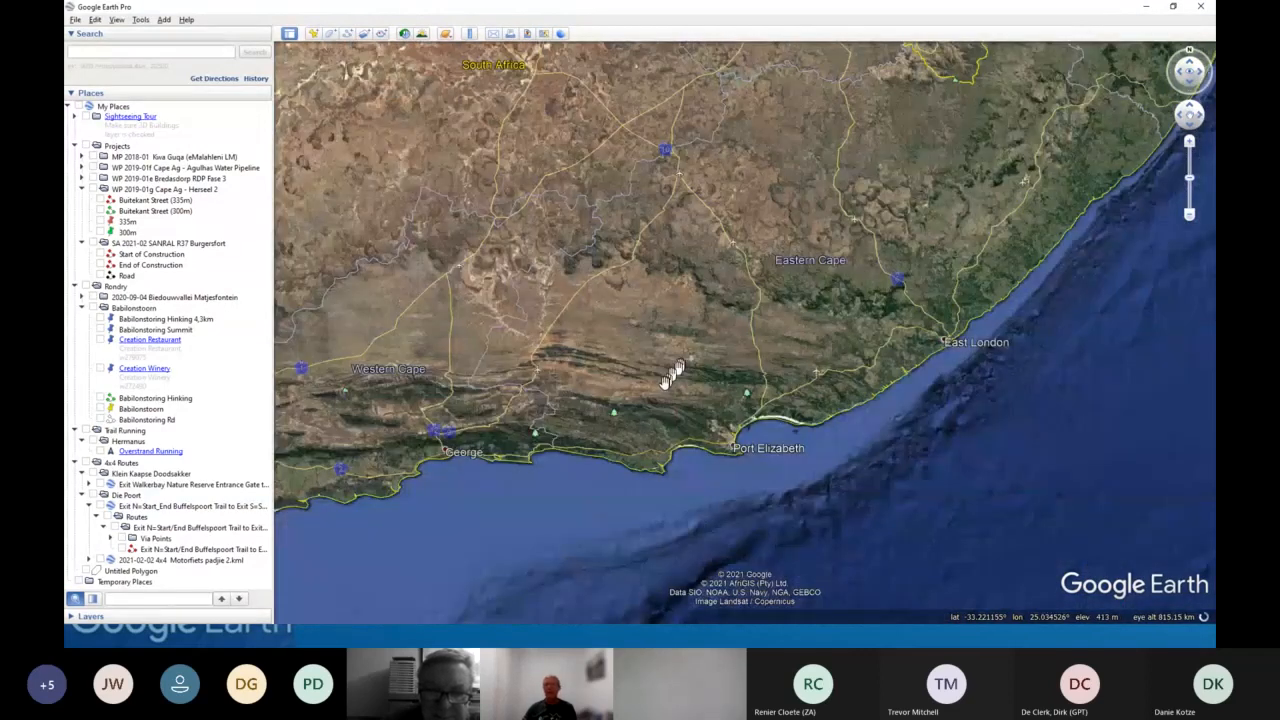
scroll(668, 376, "up", 2)
scroll(765, 283, "up", 2)
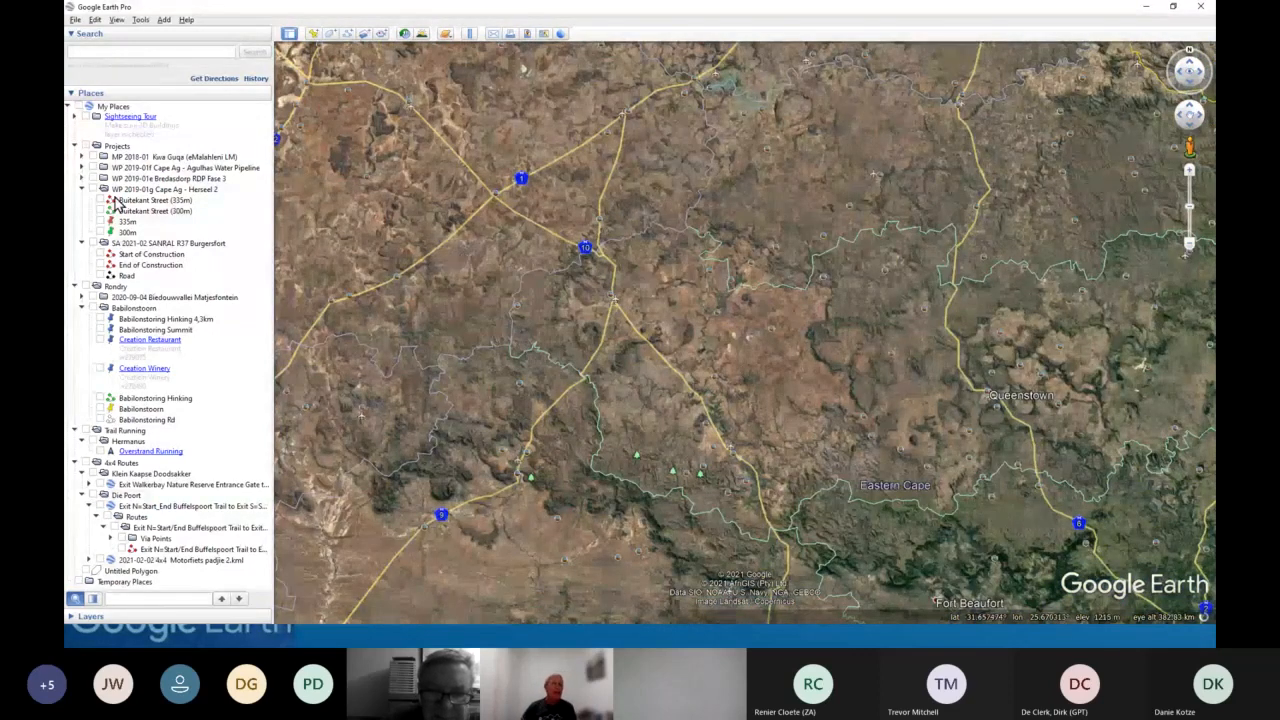
- Fly to the Babilonstoring Summit placemark in the Babilonstoring folder of My Places
left_click_drag(116, 203, 116, 223)
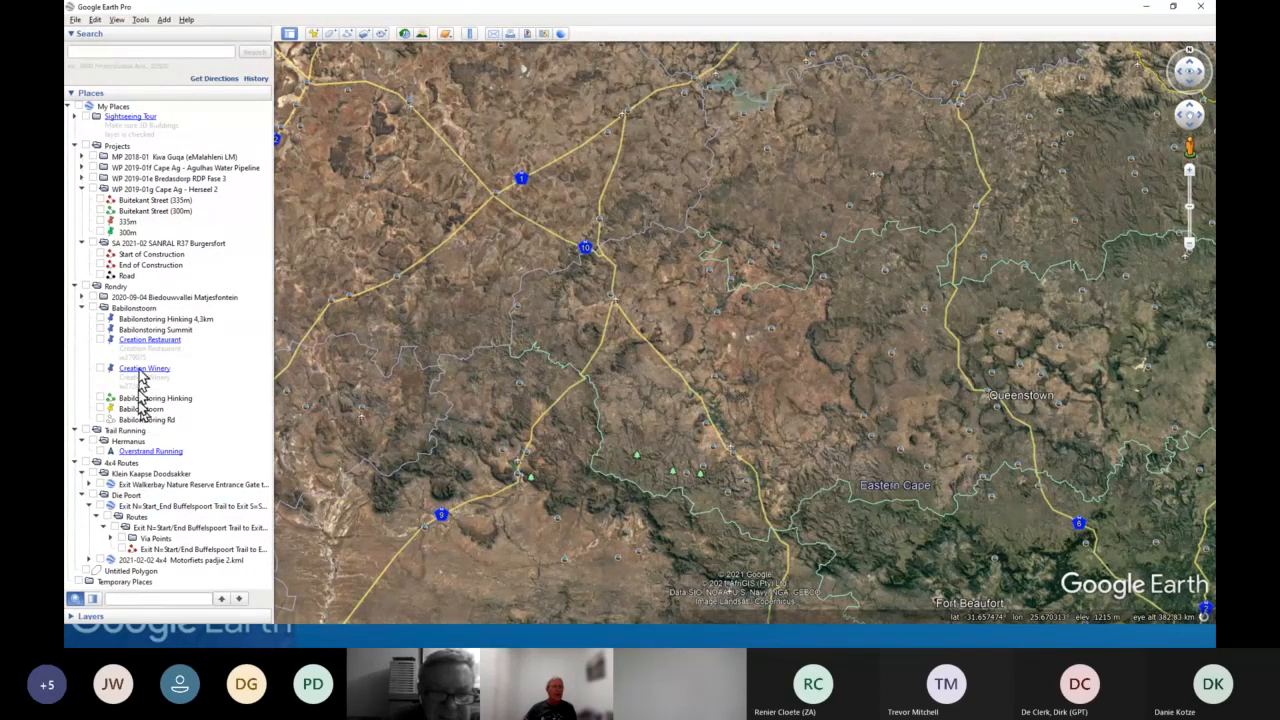
left_click_drag(140, 373, 155, 328)
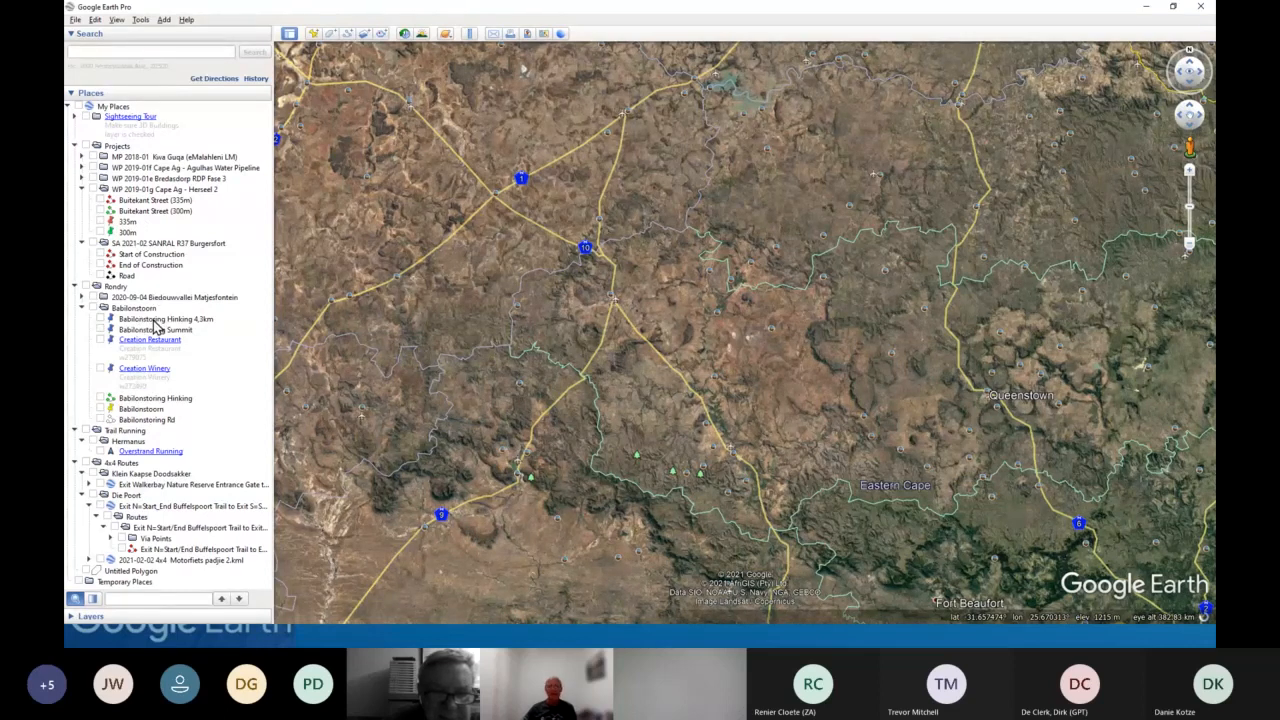
double_click(148, 330)
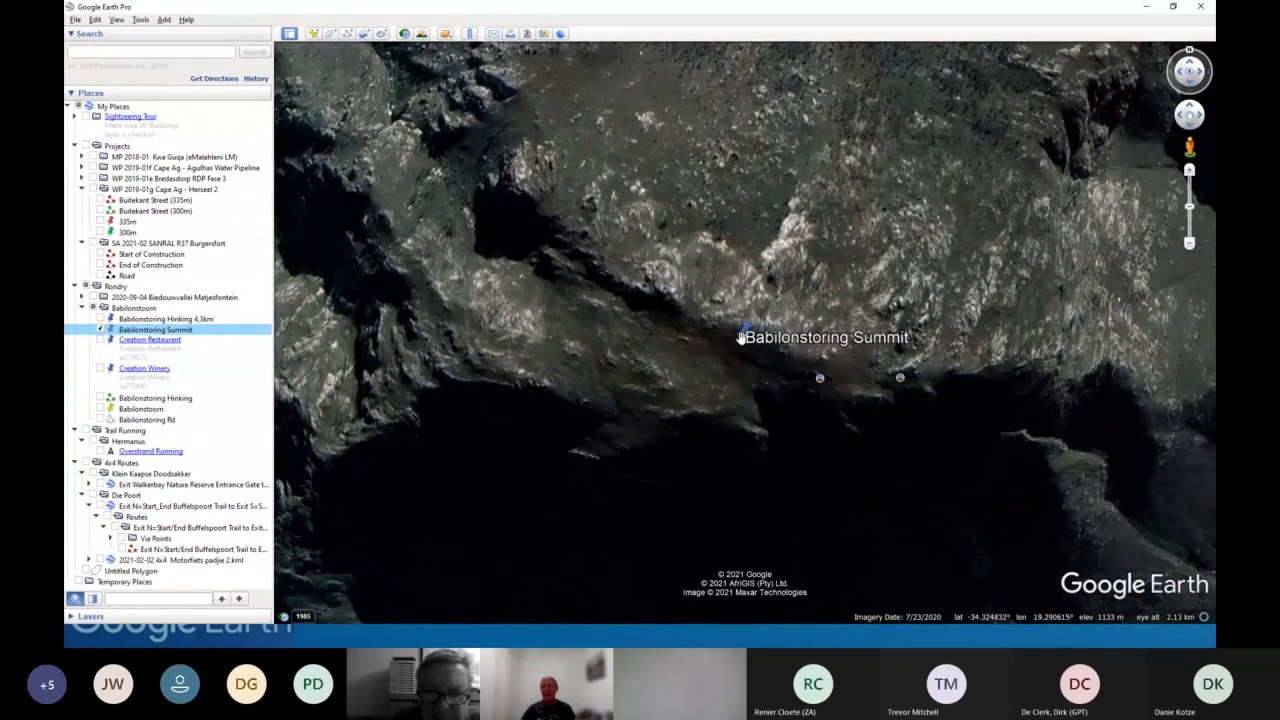
- Zoom out and tilt the 3D view around the Babilonstoring Summit using the navigation controls
scroll(740, 338, "down", 2)
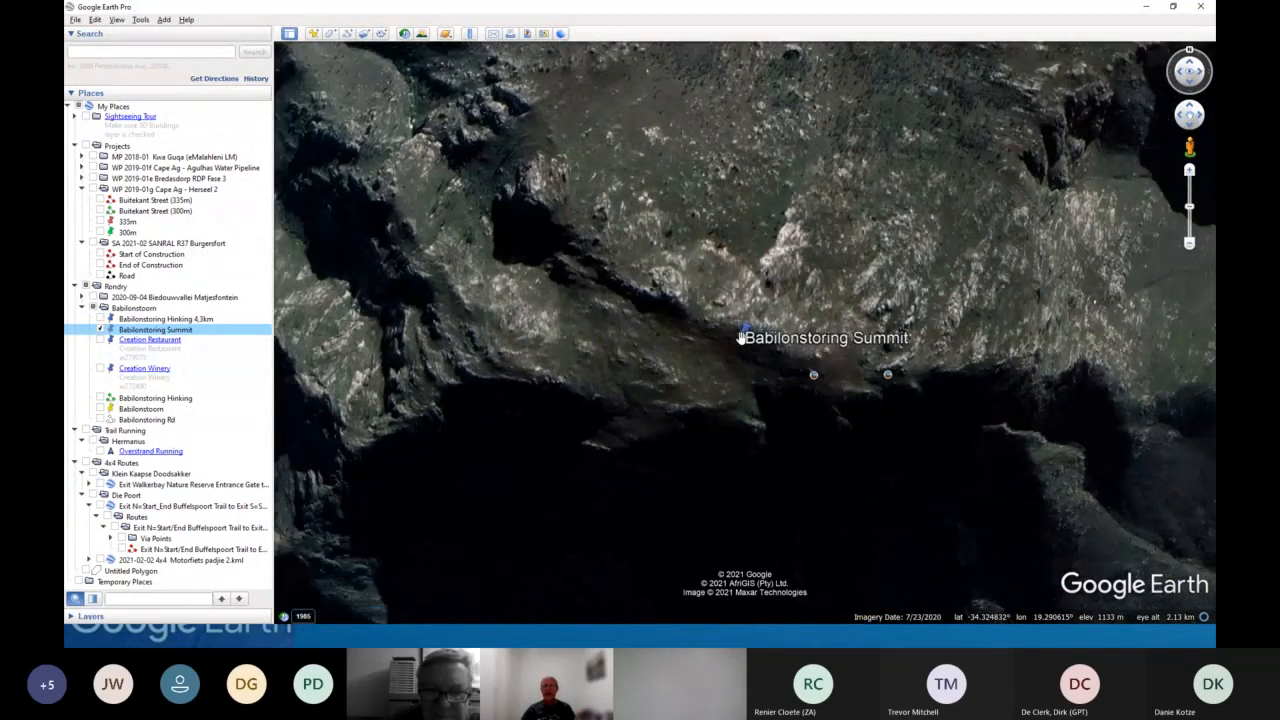
scroll(740, 338, "down", 2)
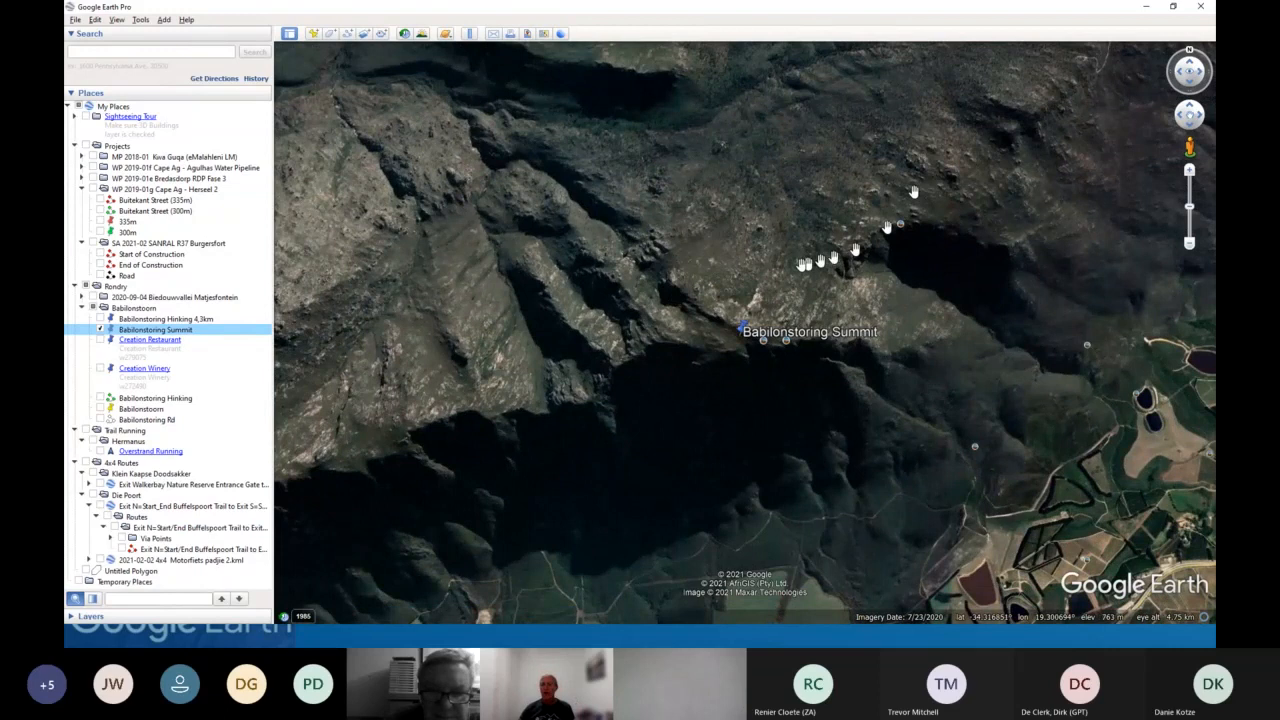
left_click_drag(717, 308, 695, 243)
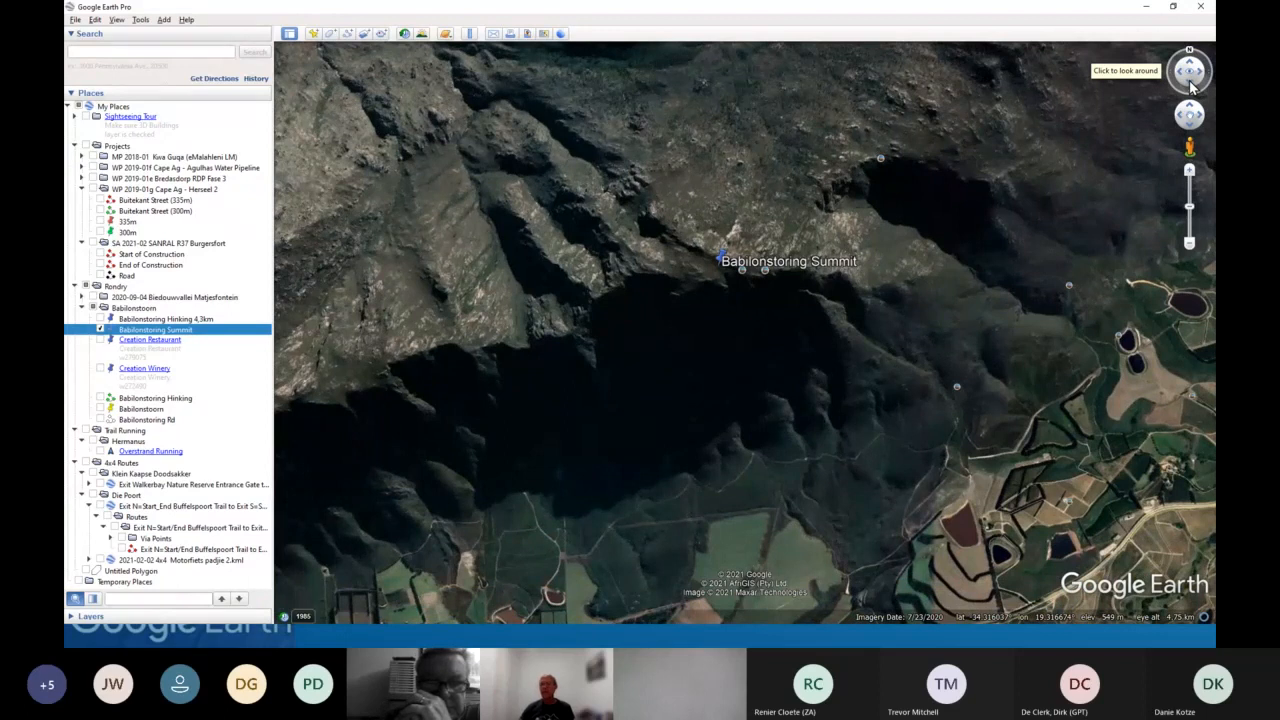
left_click(1190, 78)
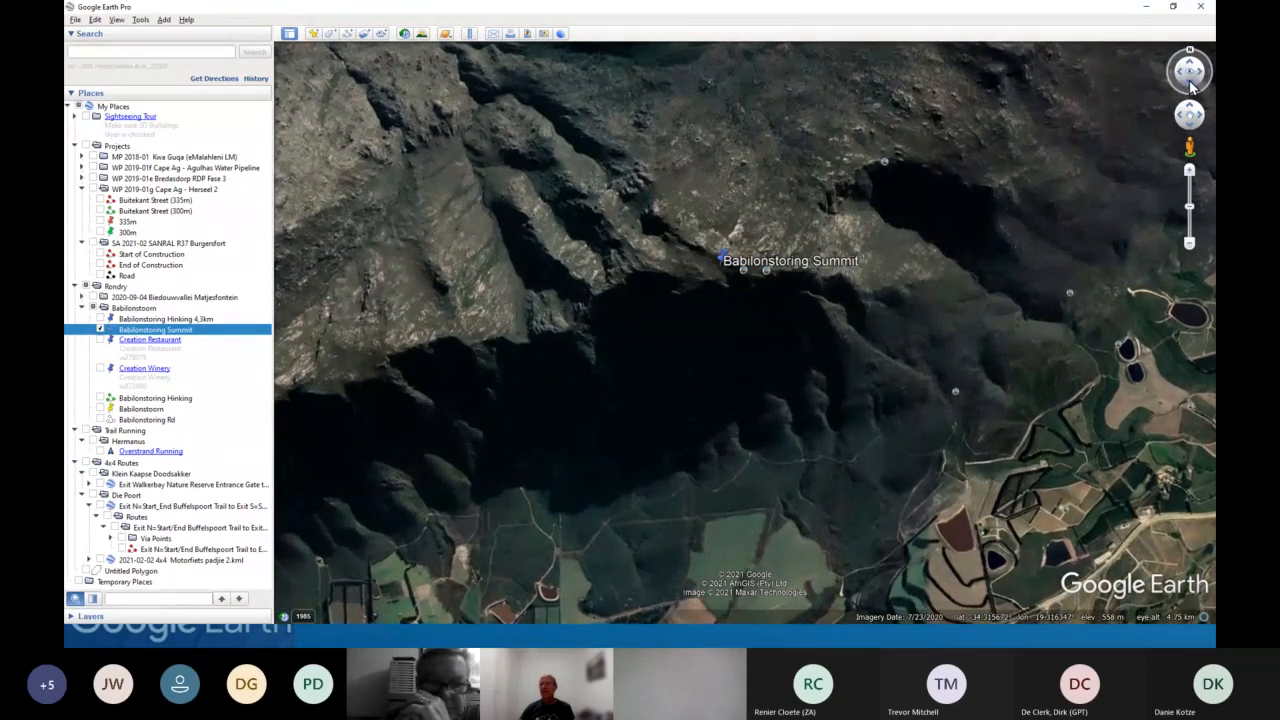
left_click(1192, 68)
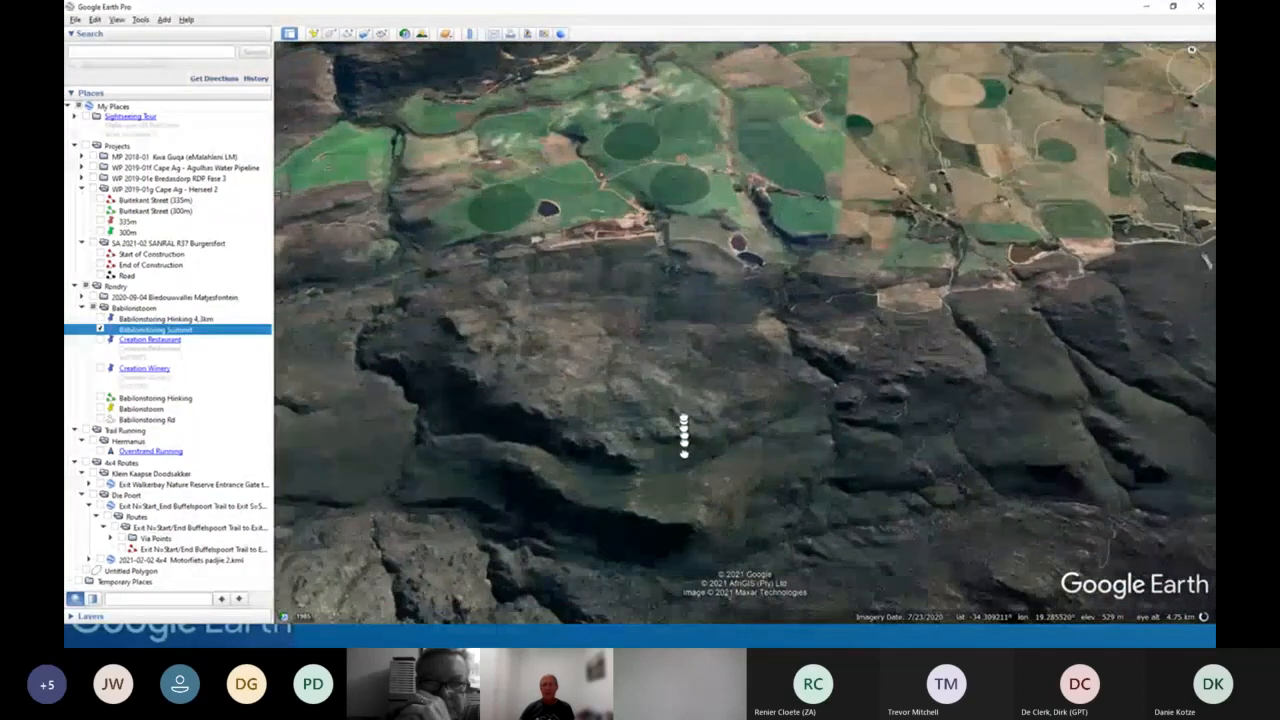
- Rotate the view around the summit with the compass ring, then reset it to north
left_click_drag(684, 454, 718, 279)
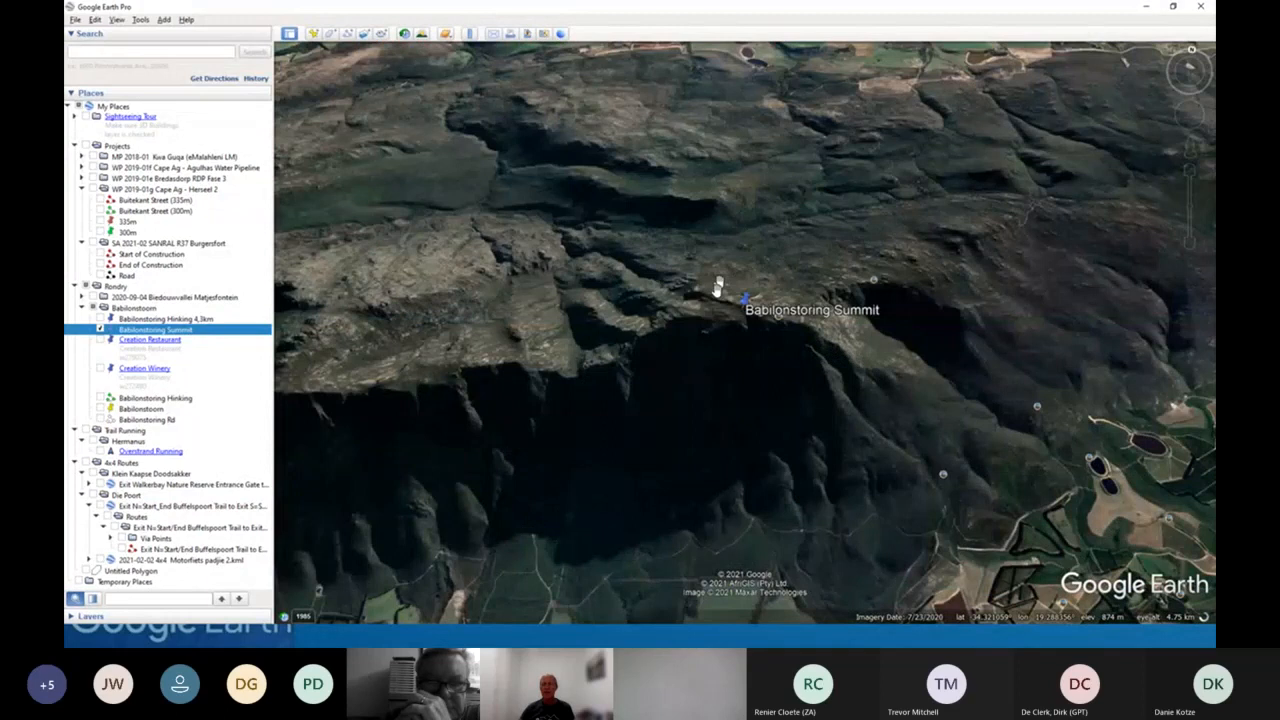
left_click_drag(678, 484, 749, 417)
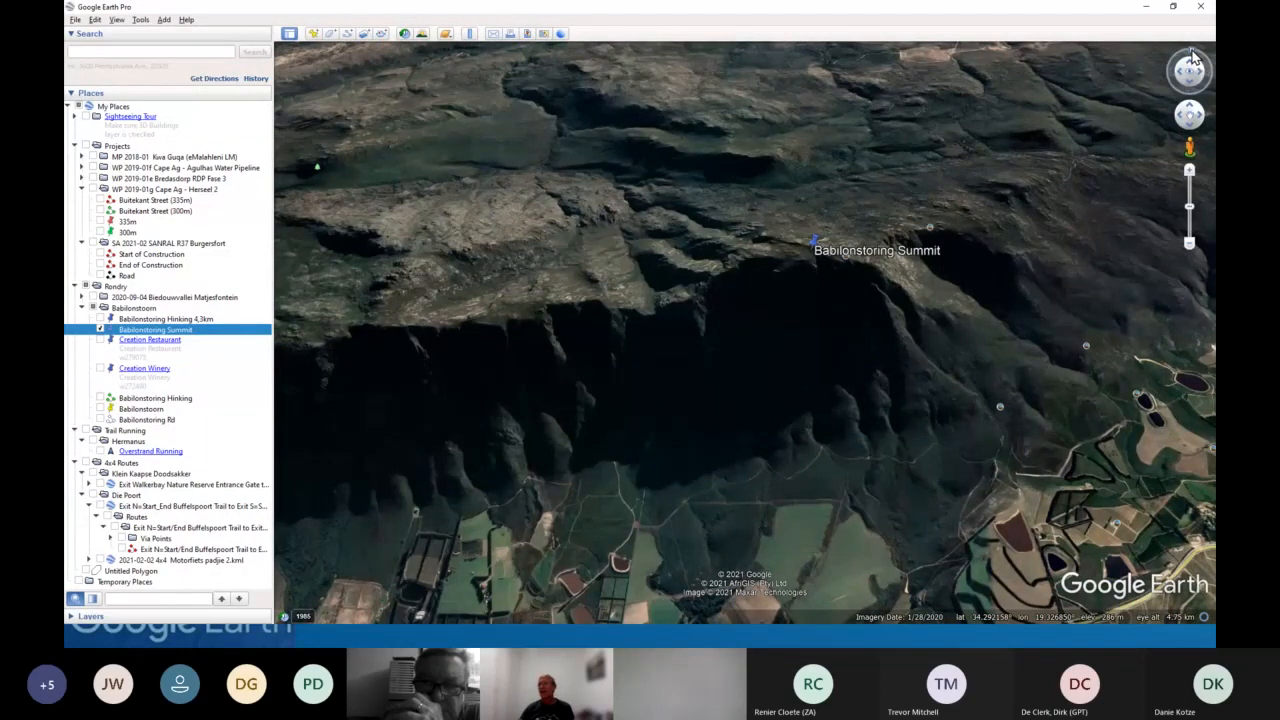
left_click_drag(1192, 58, 1204, 92)
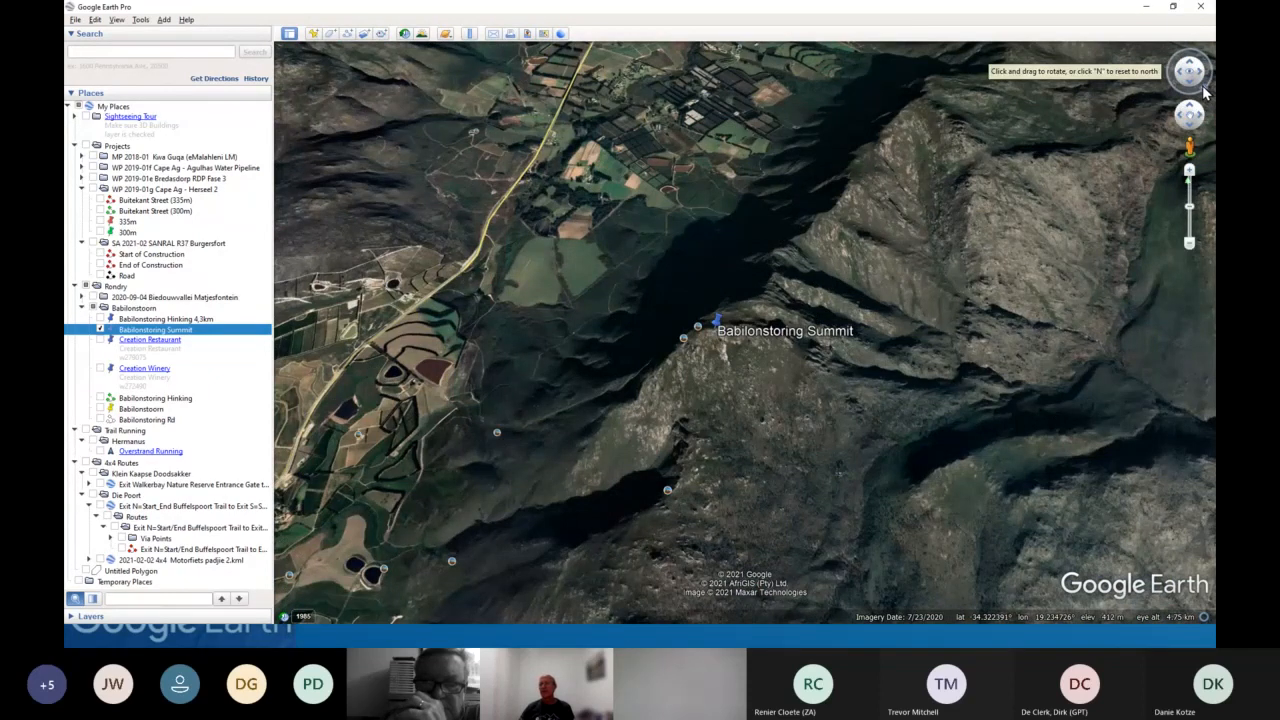
left_click(1205, 92)
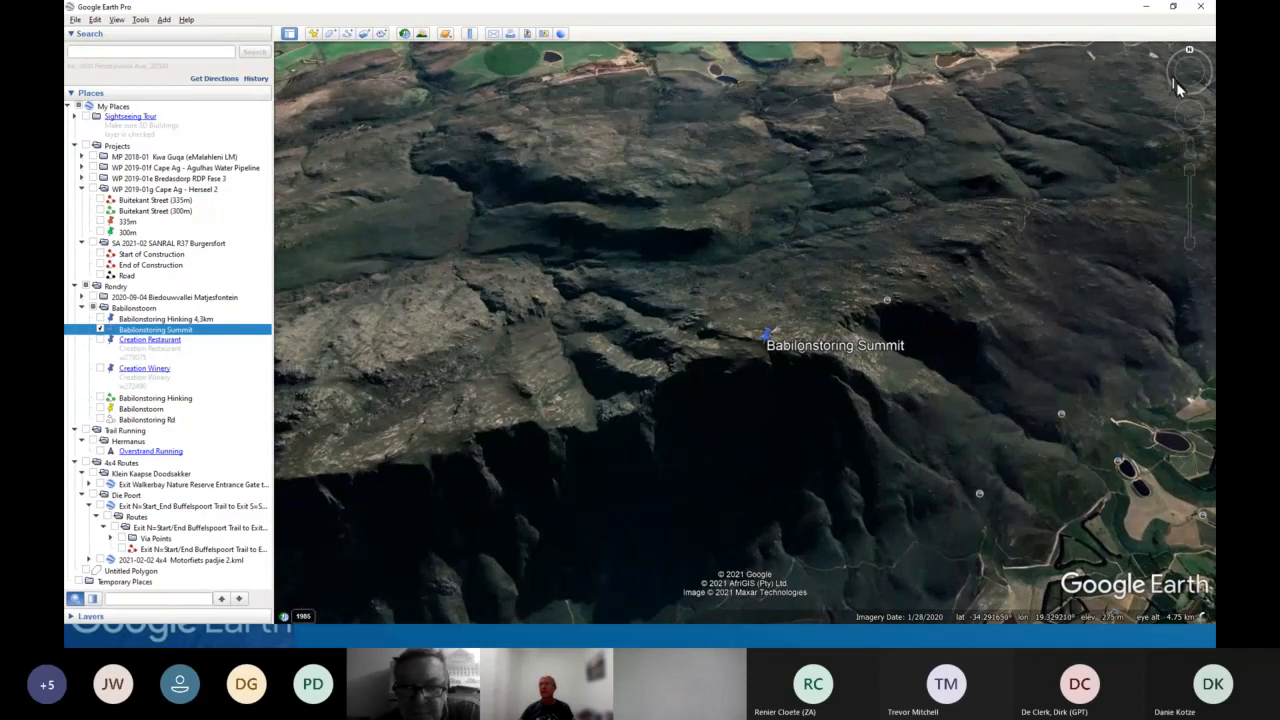
left_click_drag(1190, 87, 1190, 80)
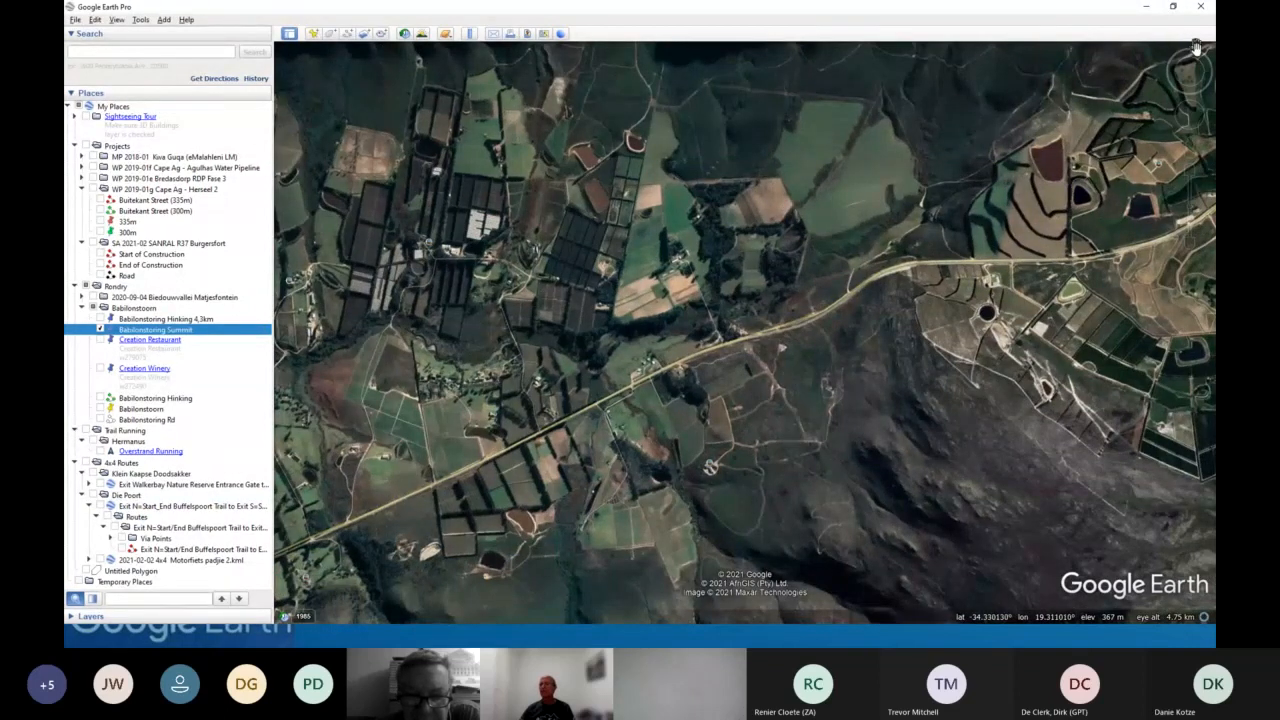
mouse_move(1197, 60)
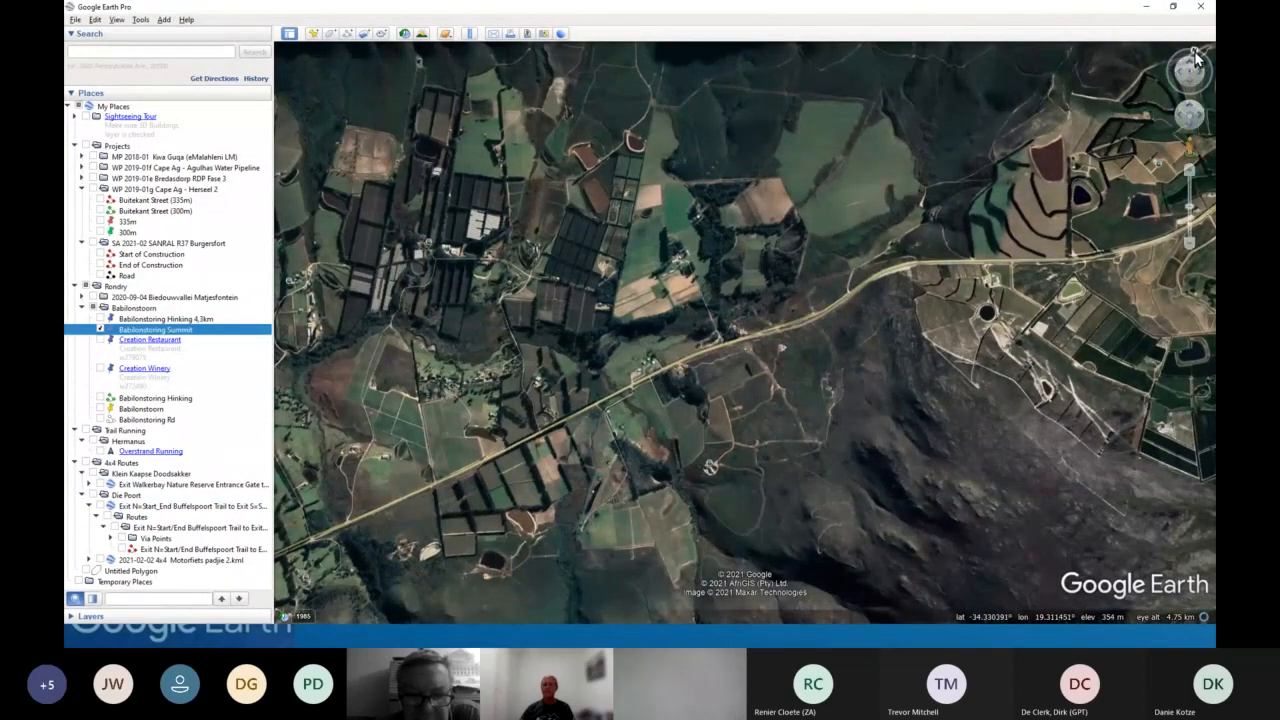
left_click(1195, 52)
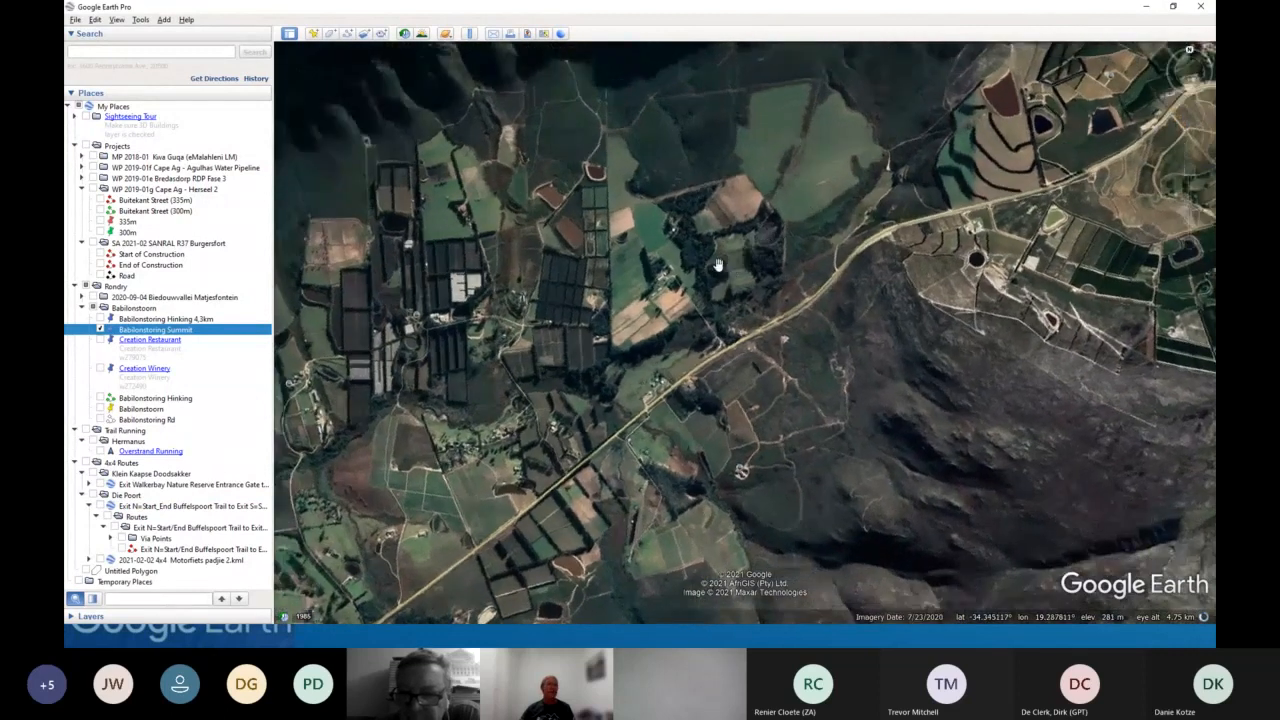
- Zoom in on the road below the summit, enter ground-level view with the Street View figure, and exit it
scroll(717, 265, "down", 3)
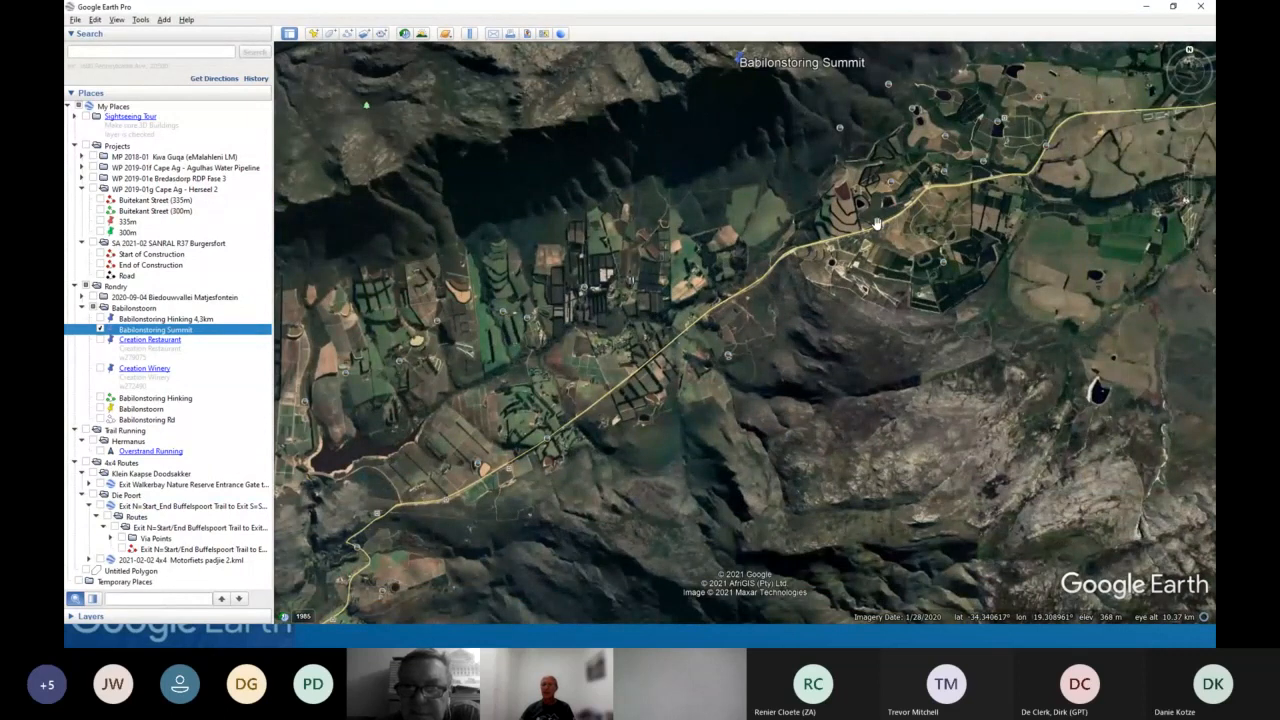
scroll(876, 222, "up", 4)
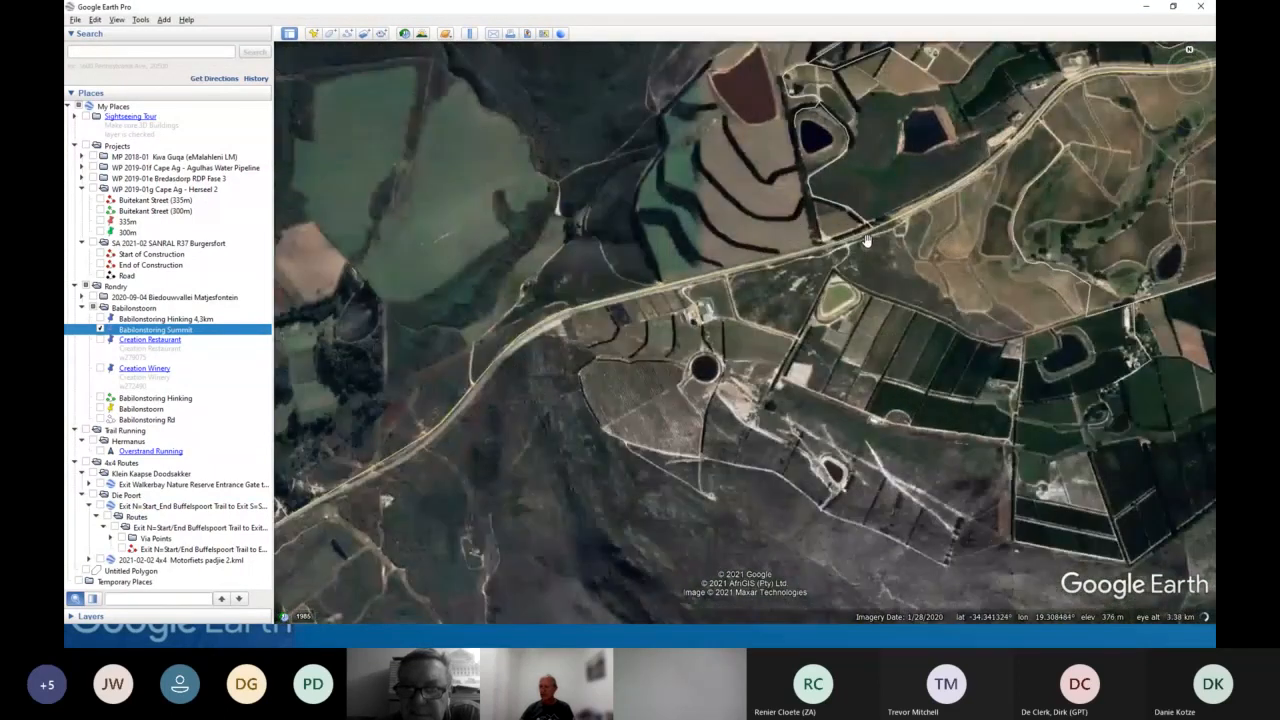
scroll(866, 240, "up", 4)
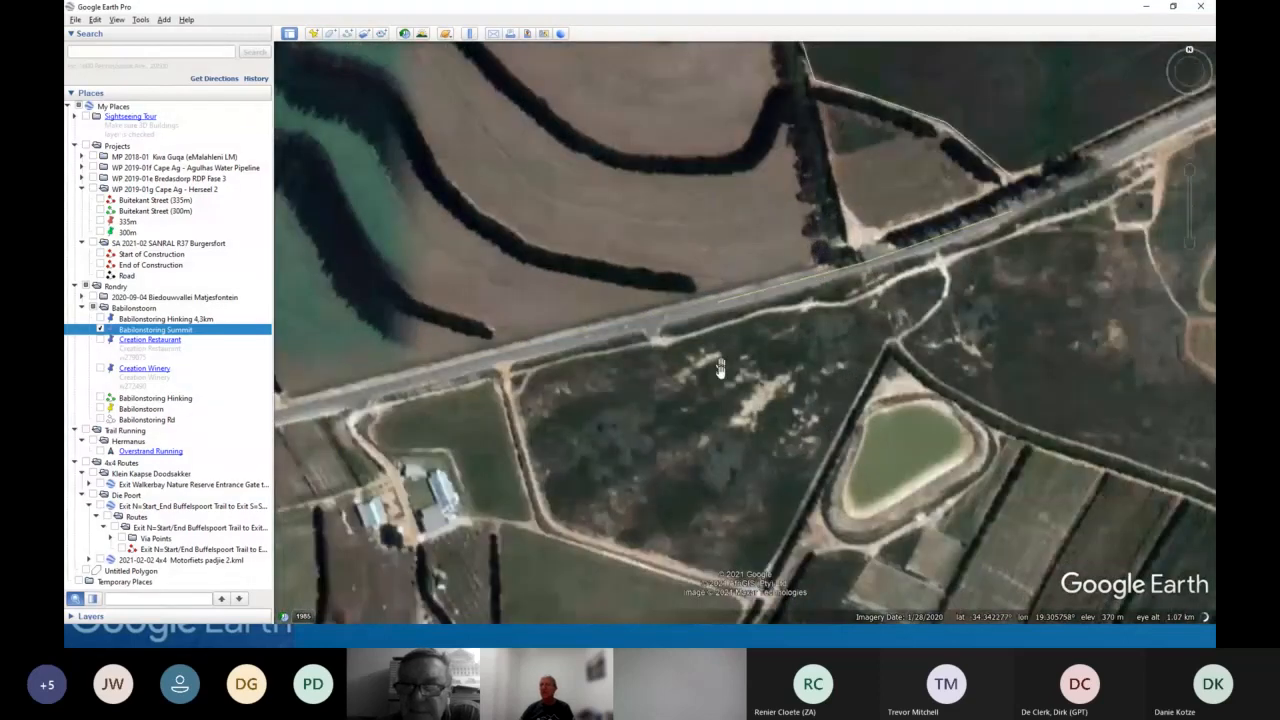
mouse_move(1190, 150)
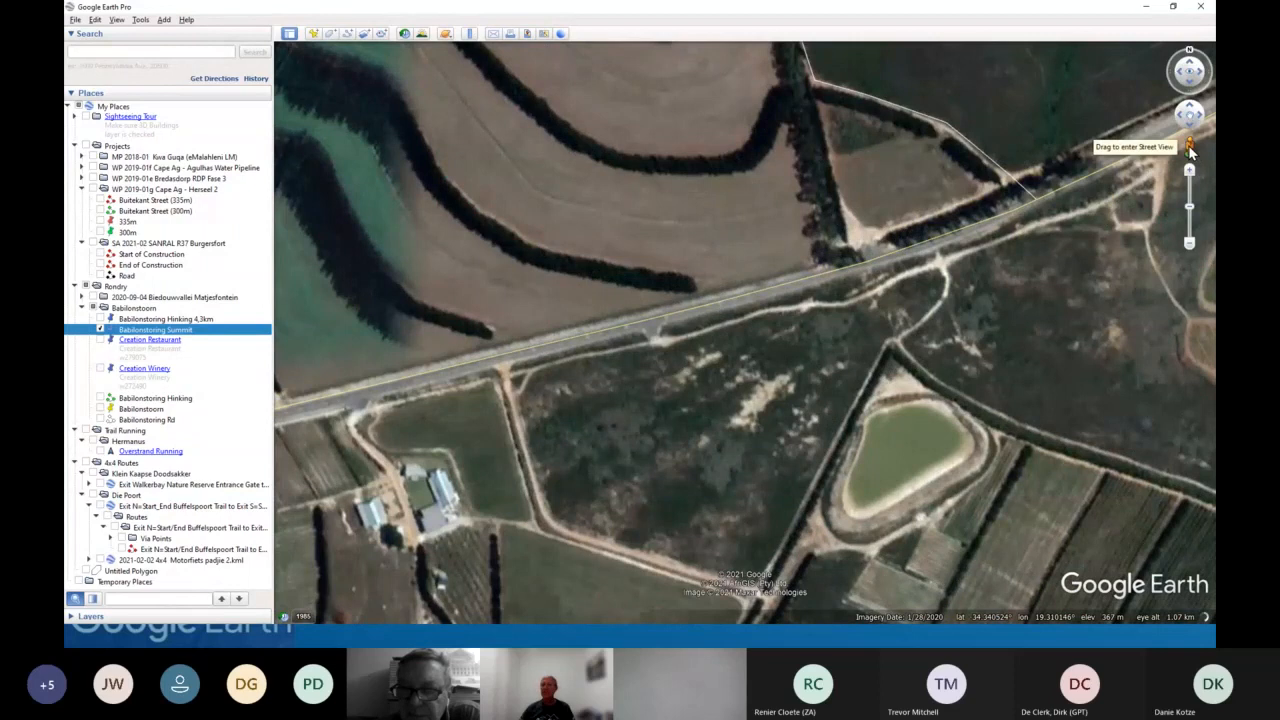
left_click_drag(1190, 148, 597, 330)
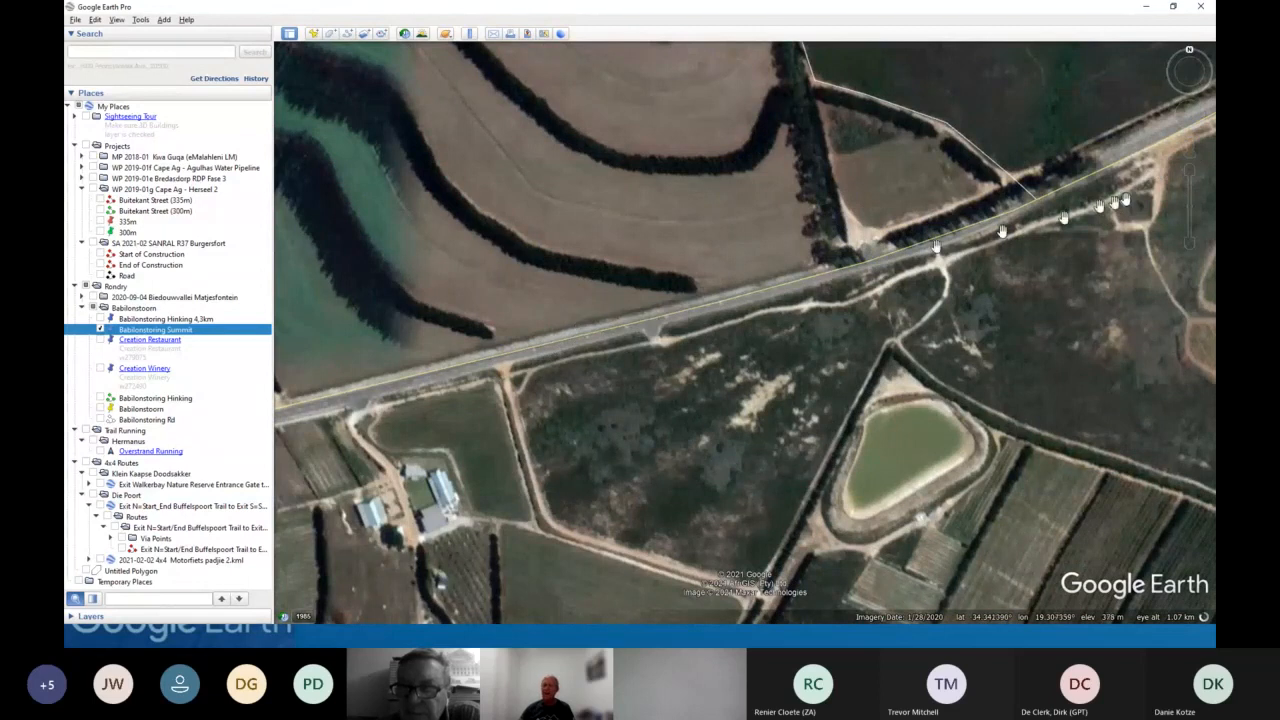
left_click_drag(1185, 148, 767, 288)
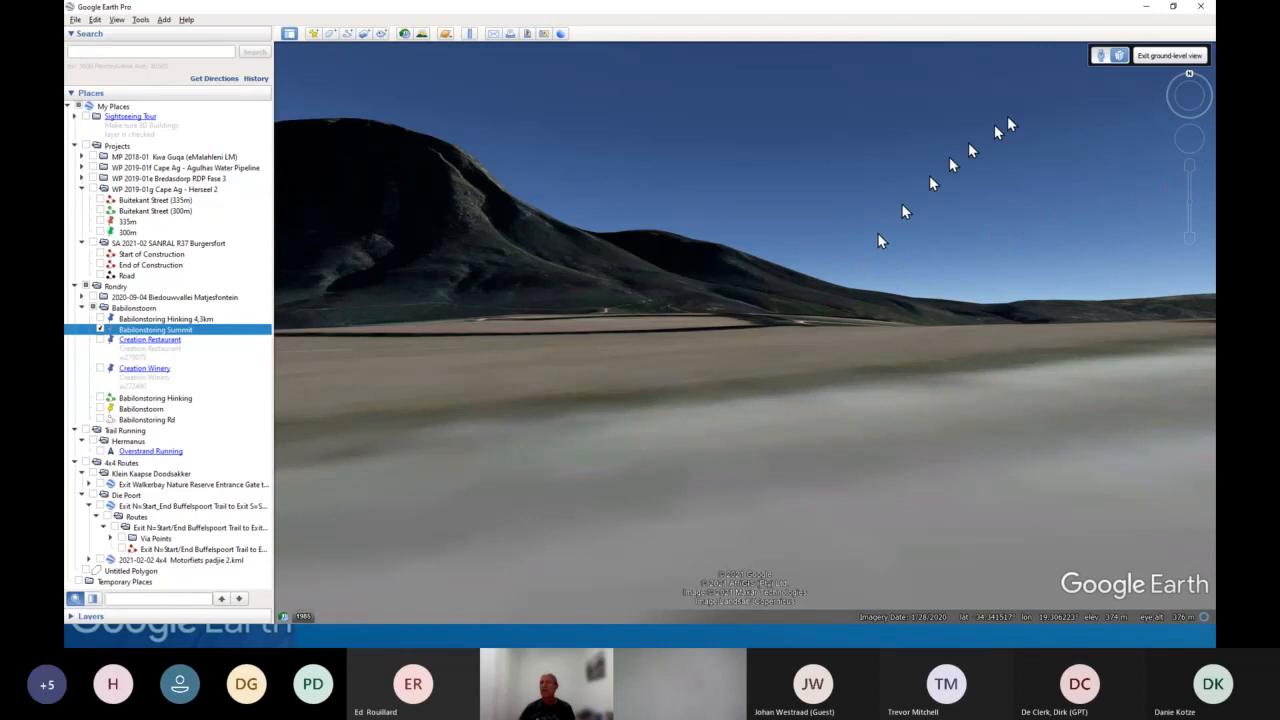
left_click(1162, 60)
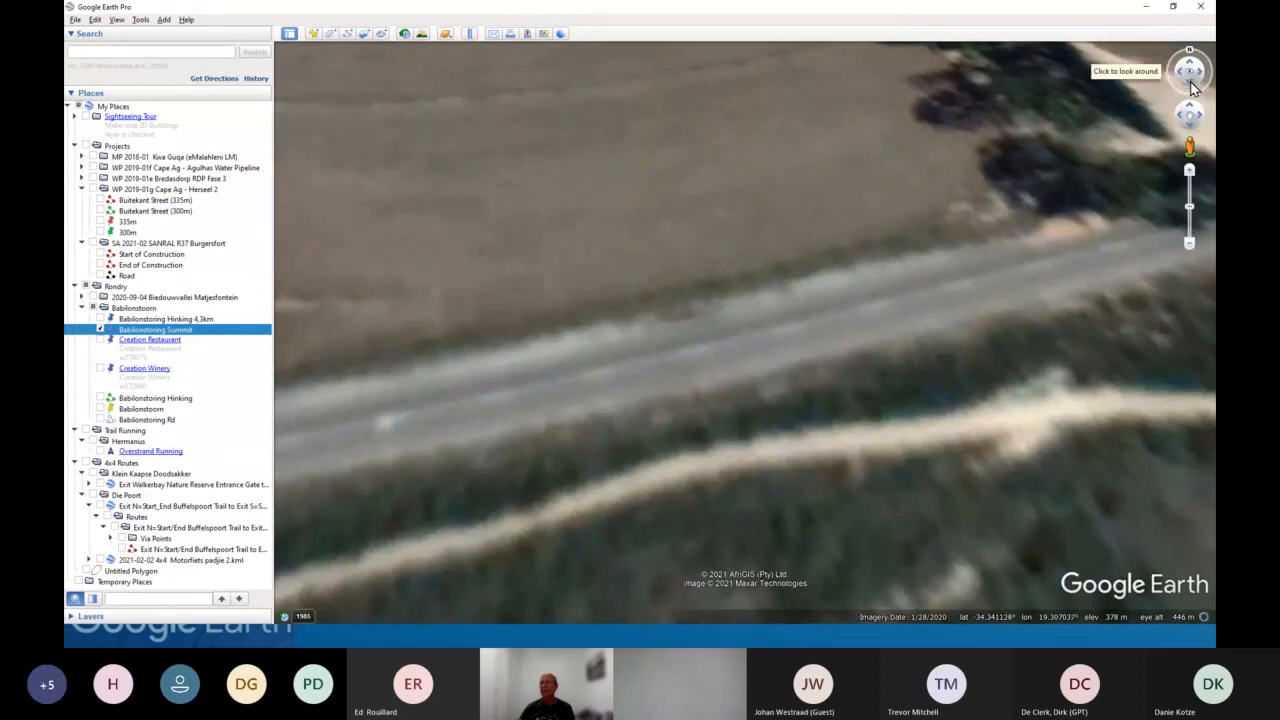
- Look around from the ground-level view, zoom back out, then glance at the presentation slide and return to Google Earth
left_click_drag(1190, 88, 1192, 88)
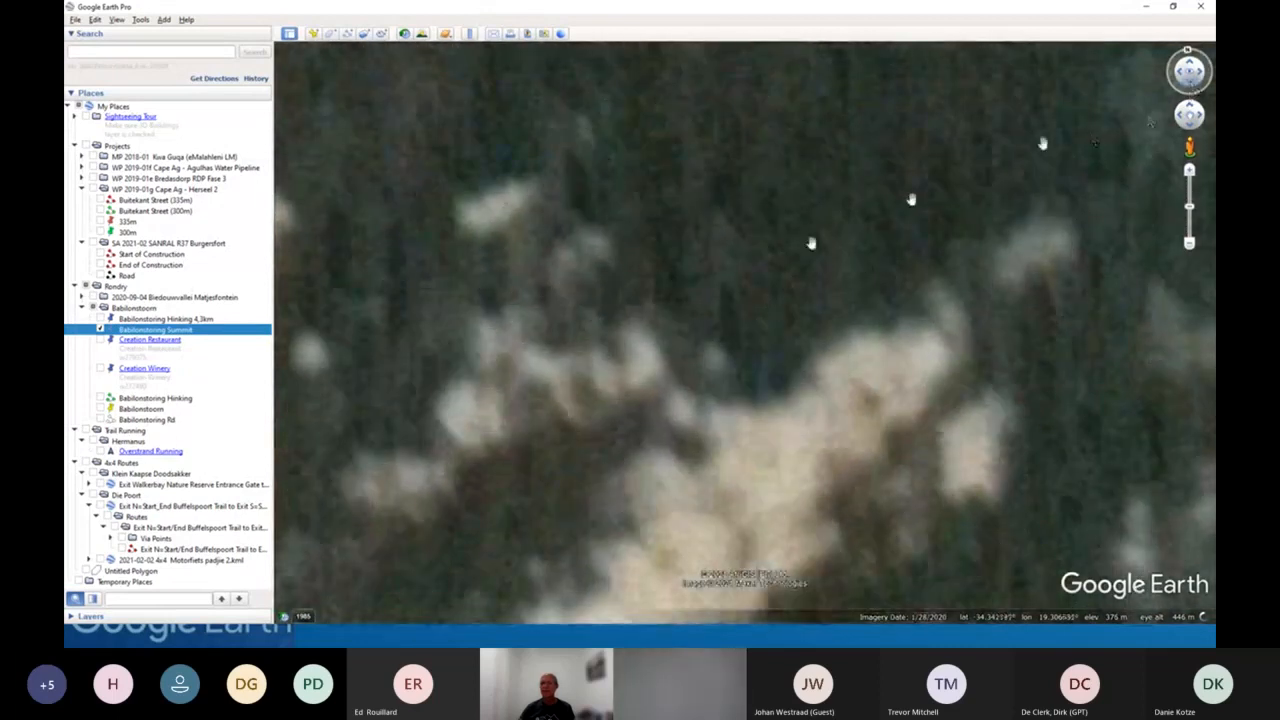
scroll(661, 325, "down", 3)
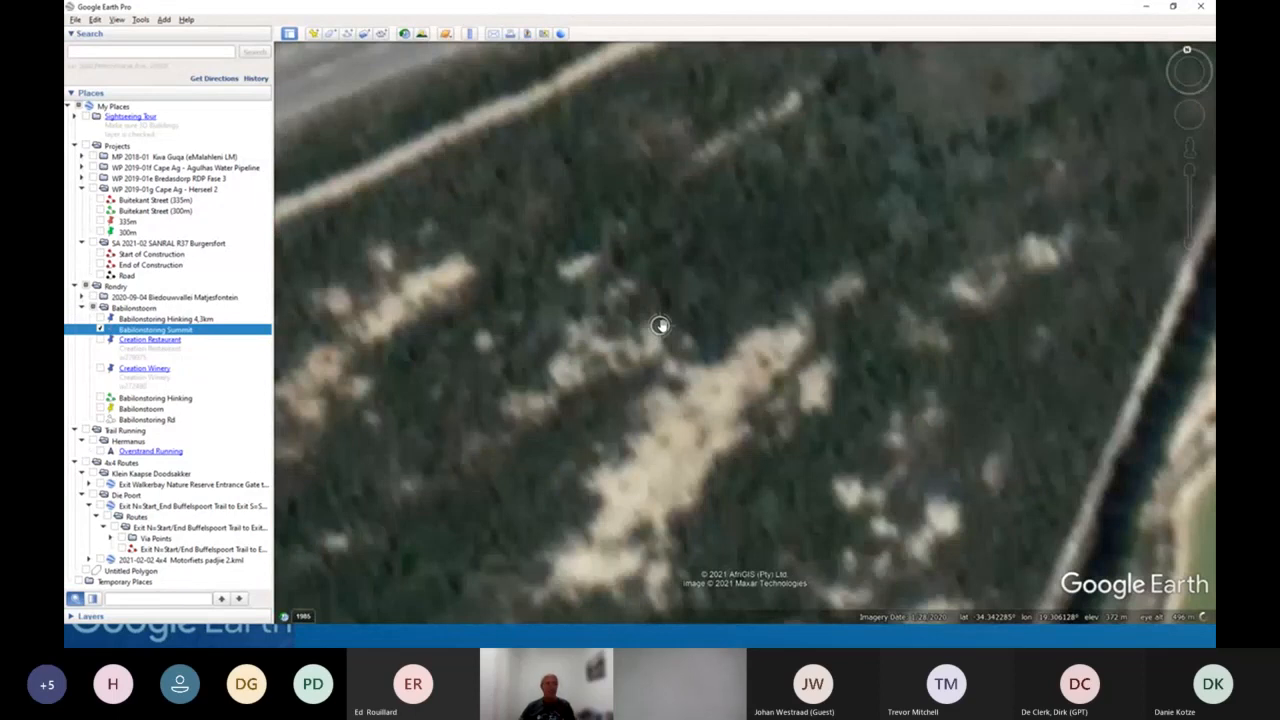
key("Right")
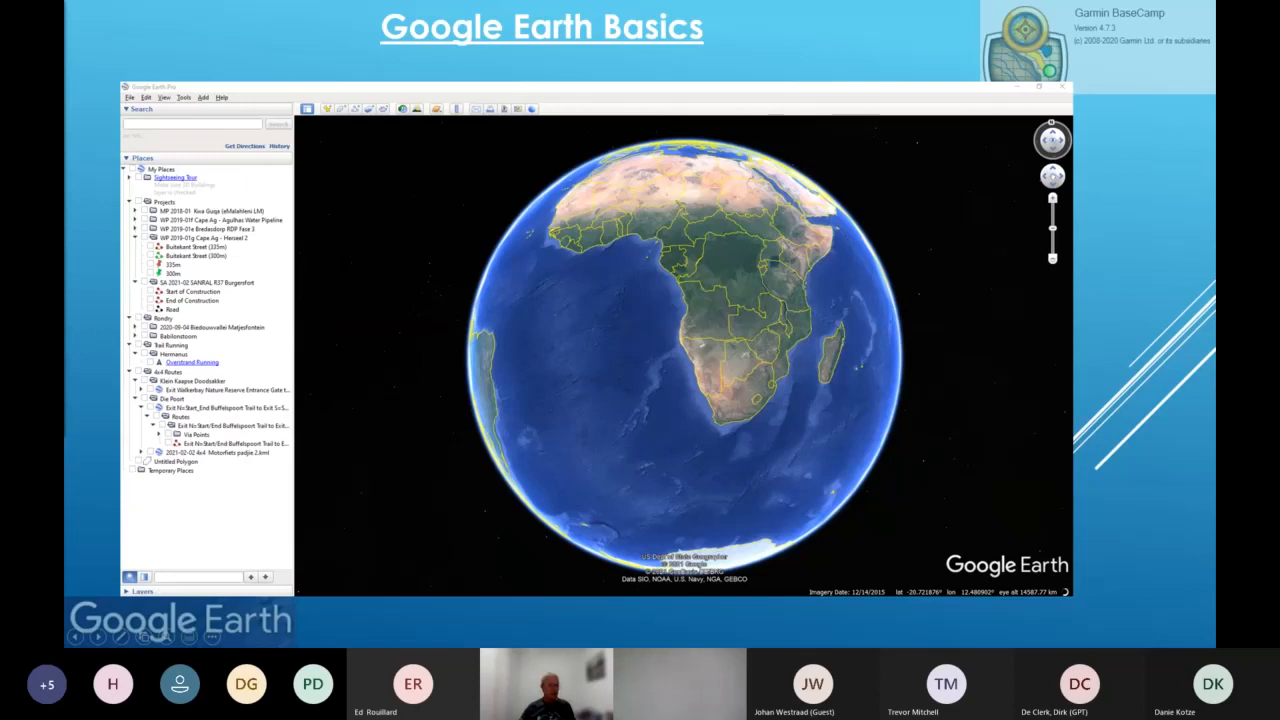
key("alt+Tab")
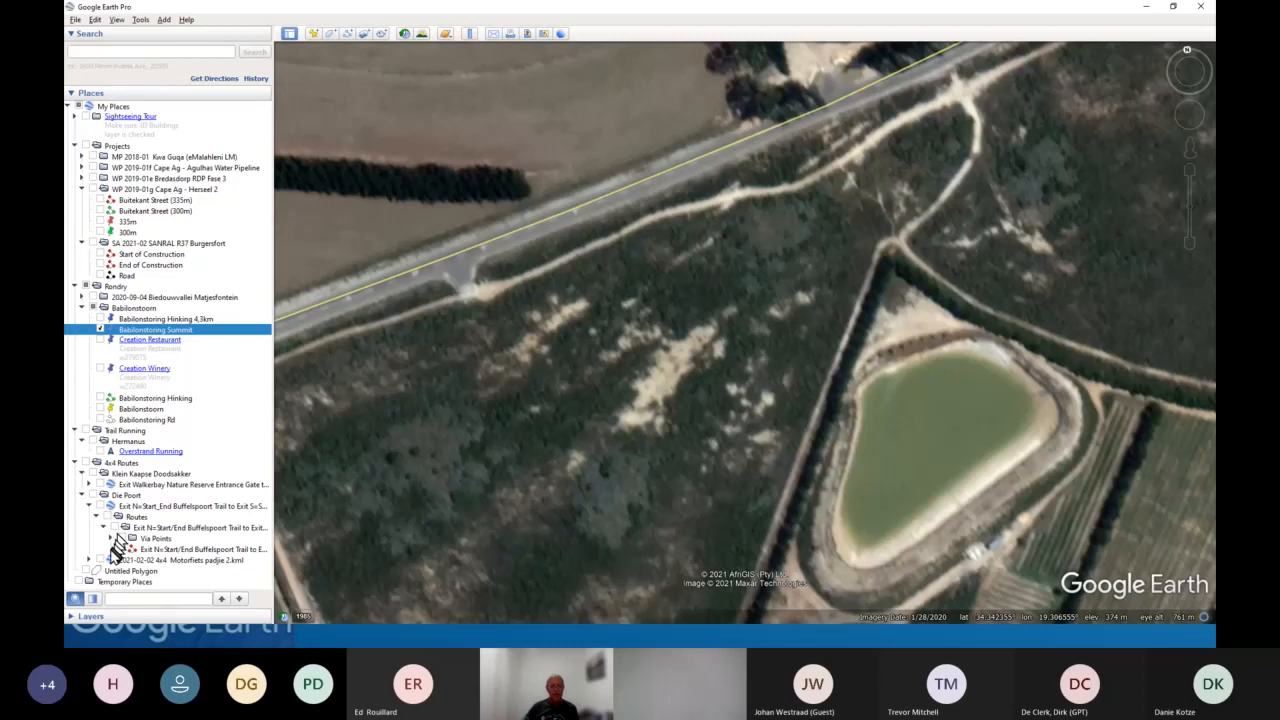
- Open and enlarge the Layers panel, then toggle the Roads layer off and back on
left_click(71, 617)
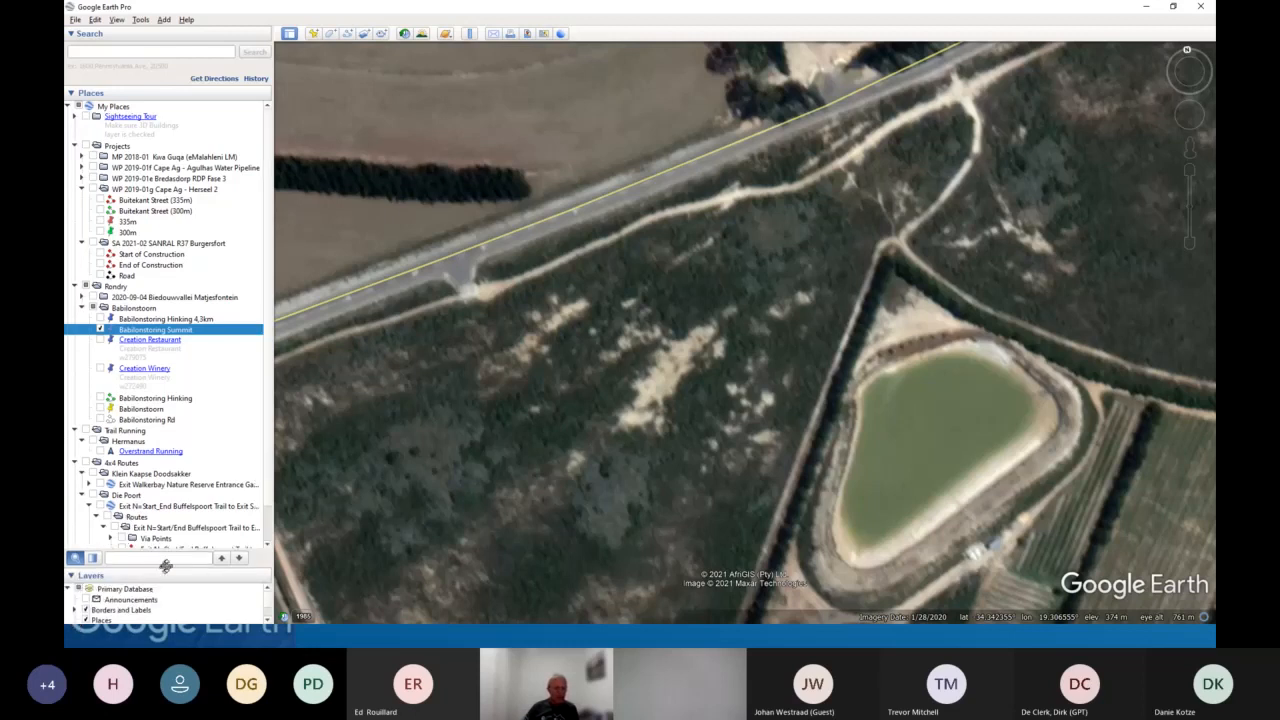
left_click_drag(166, 566, 171, 246)
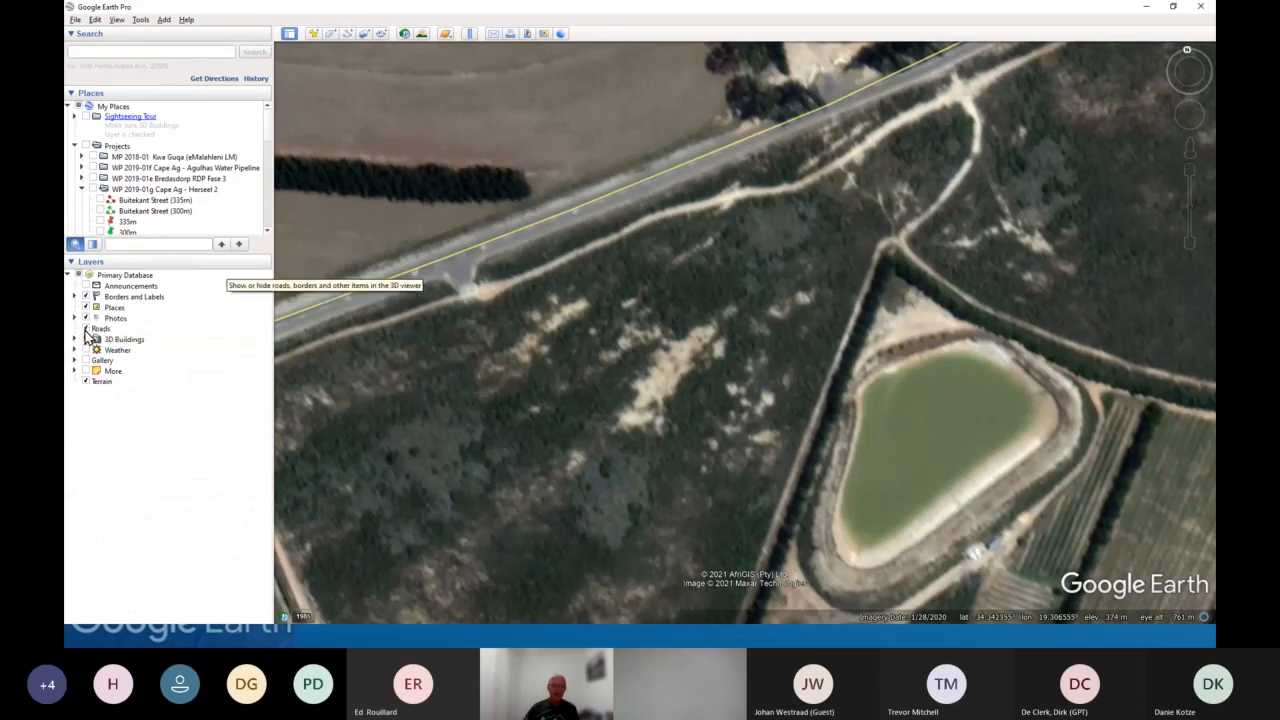
left_click(86, 329)
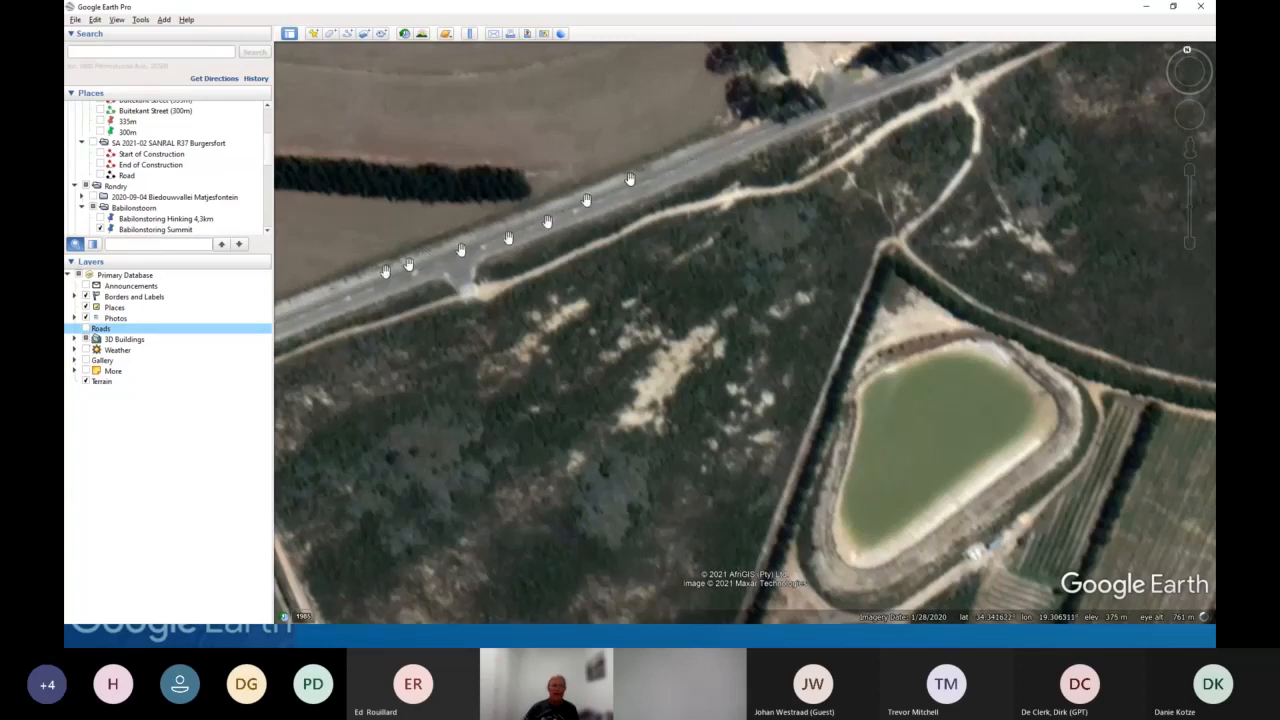
left_click(86, 329)
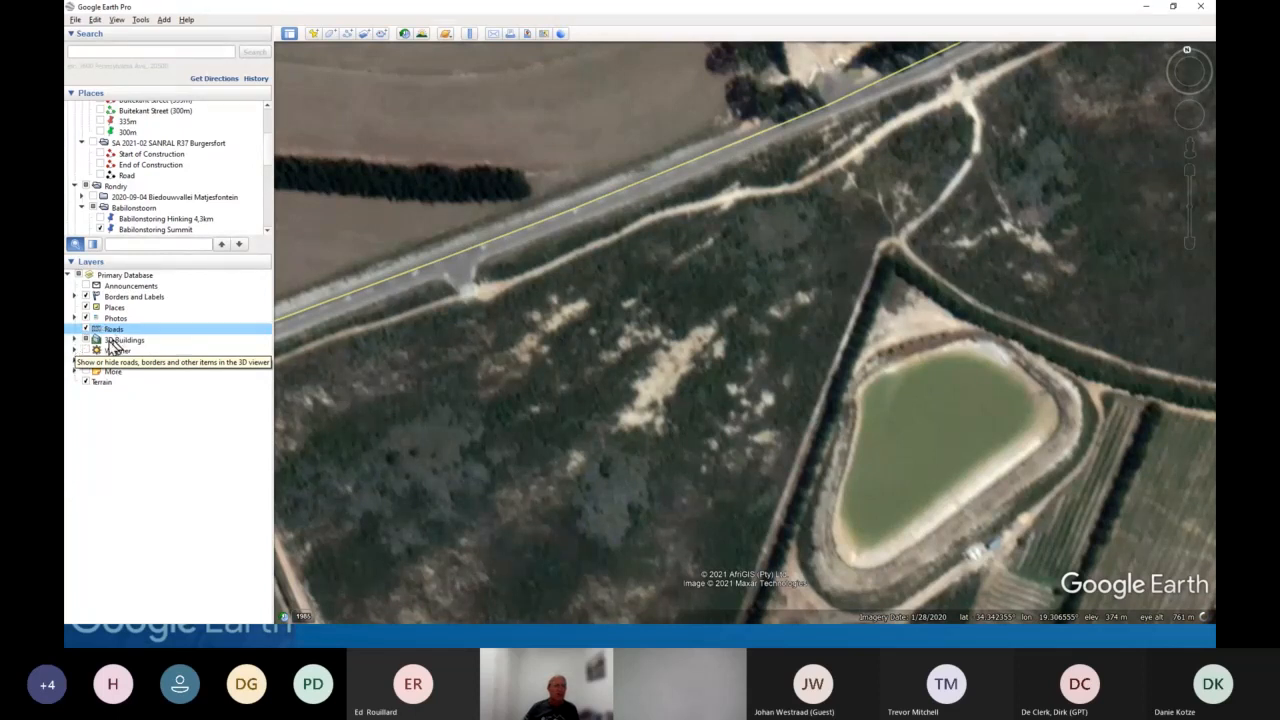
- Expand the Photos layer and turn on Google Maps Photos
left_click(74, 297)
left_click(74, 297)
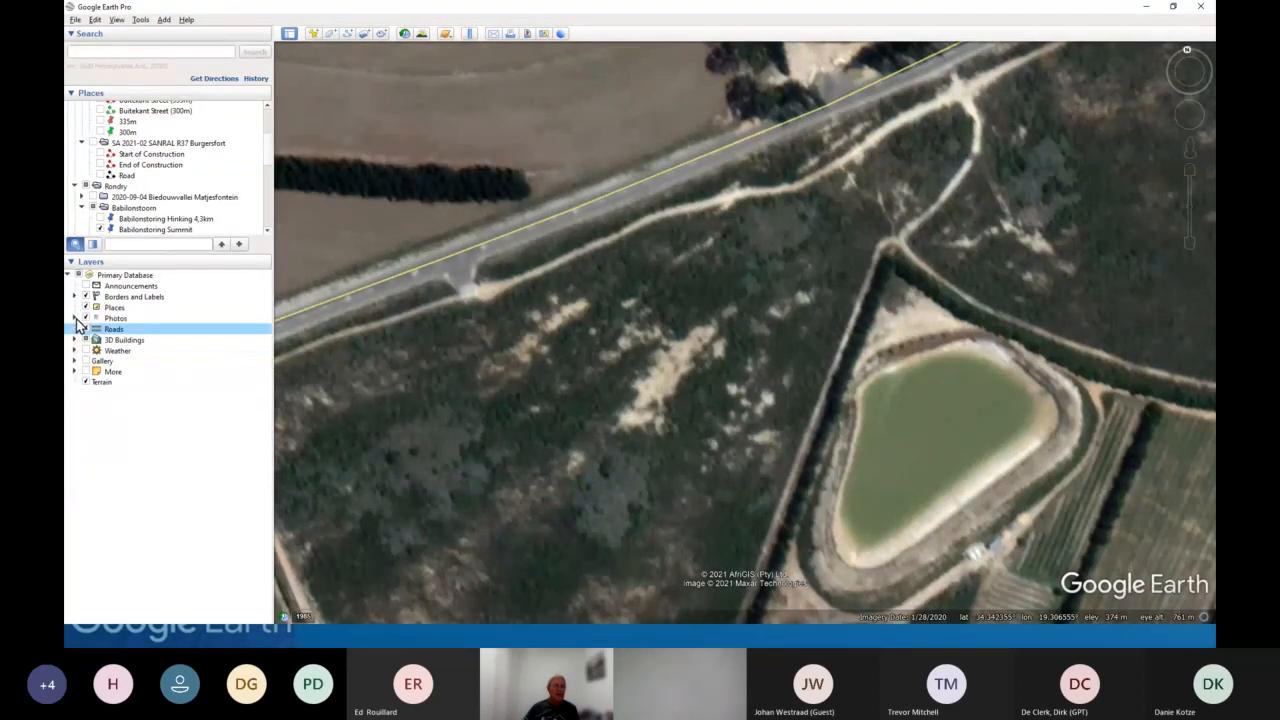
left_click(75, 318)
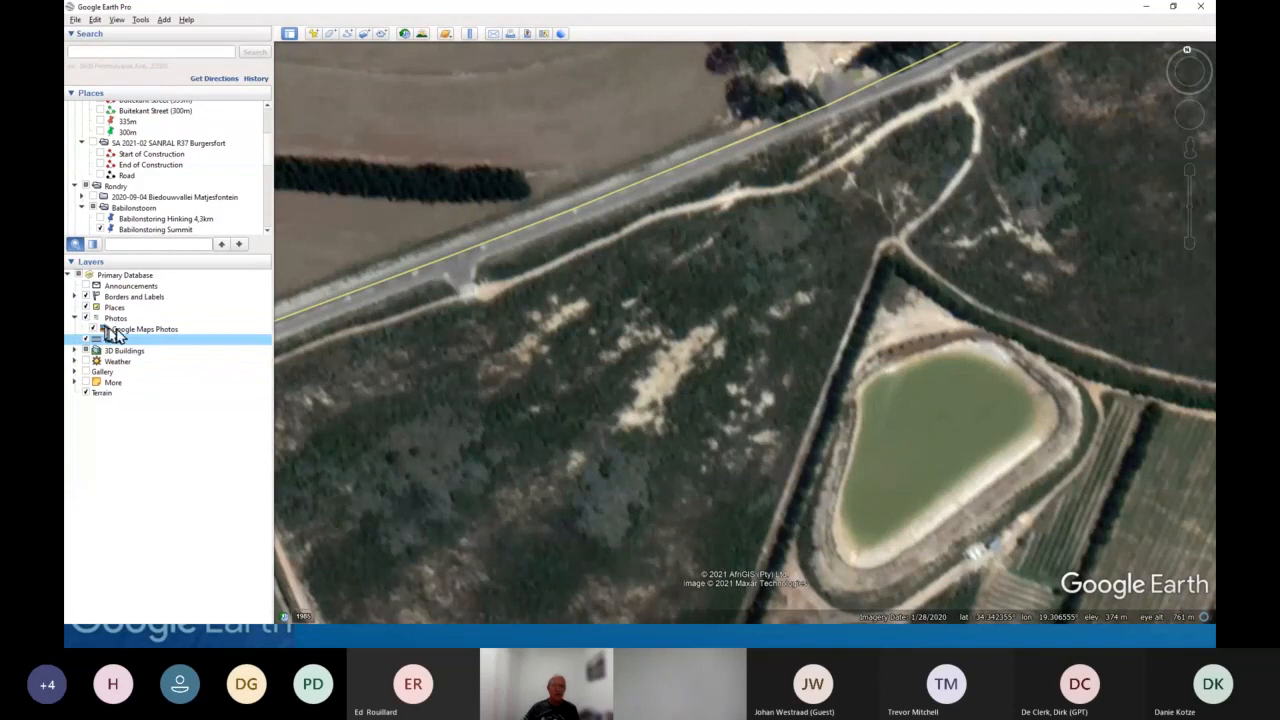
left_click(85, 318)
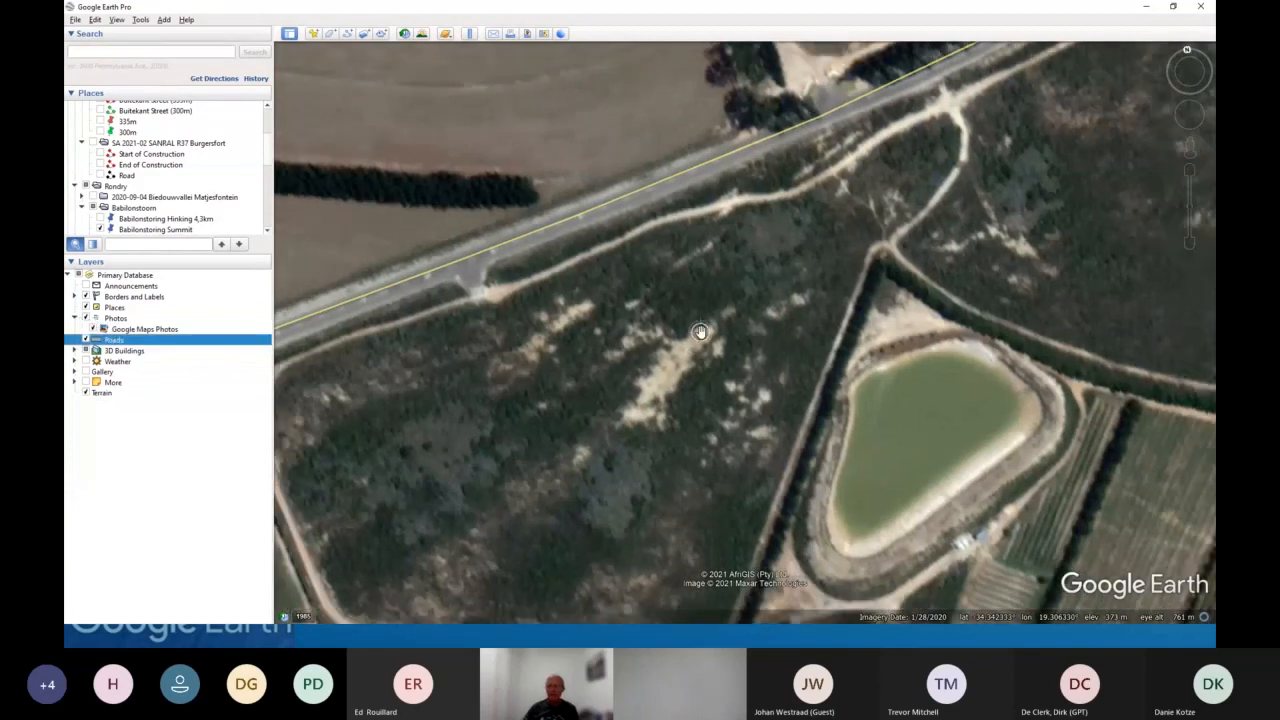
- Navigate to the photo markers on the mountainside and open the 'Ataraxia under Babylon's Tower' photo, then close it
scroll(700, 331, "down", 5)
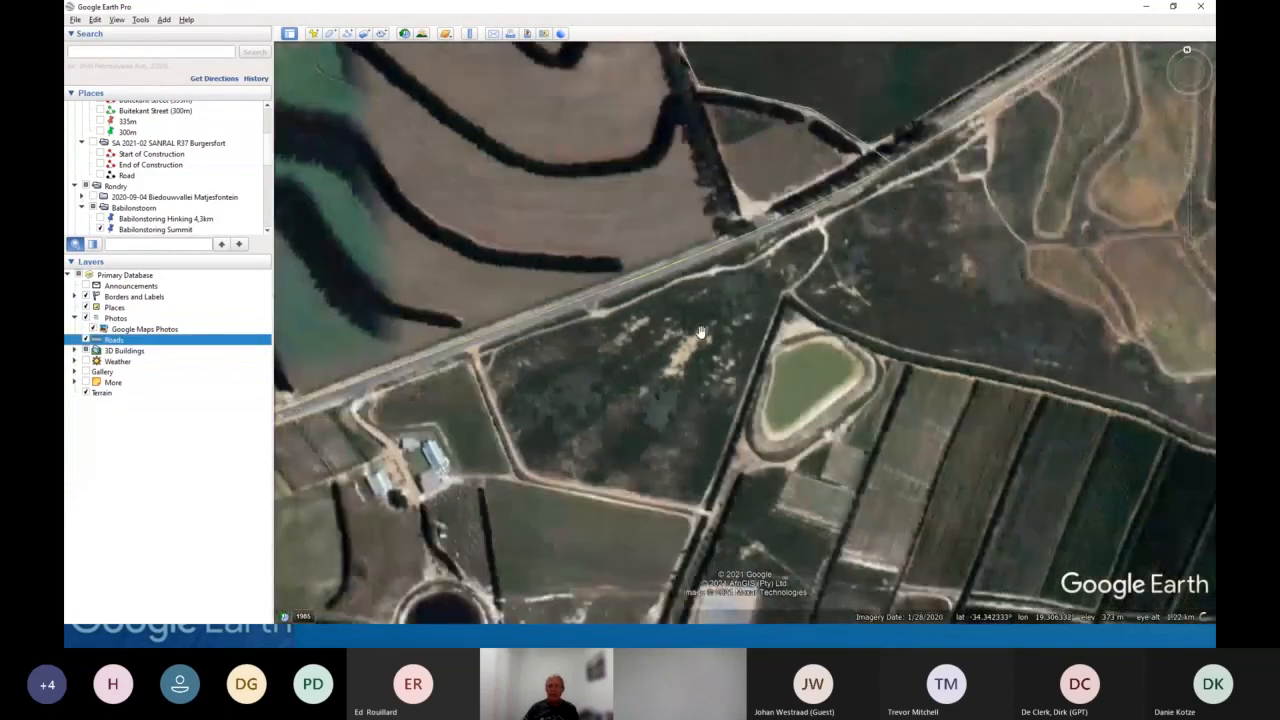
scroll(700, 331, "down", 3)
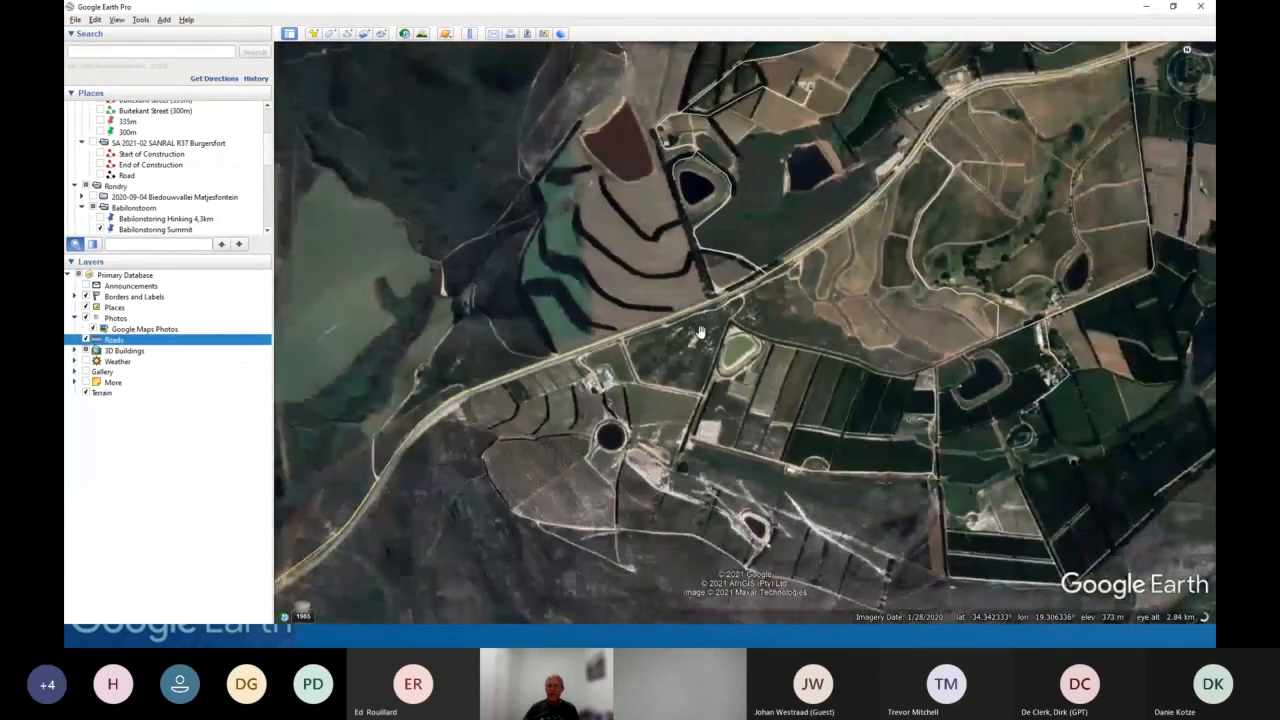
scroll(701, 332, "down", 2)
left_click_drag(764, 193, 610, 347)
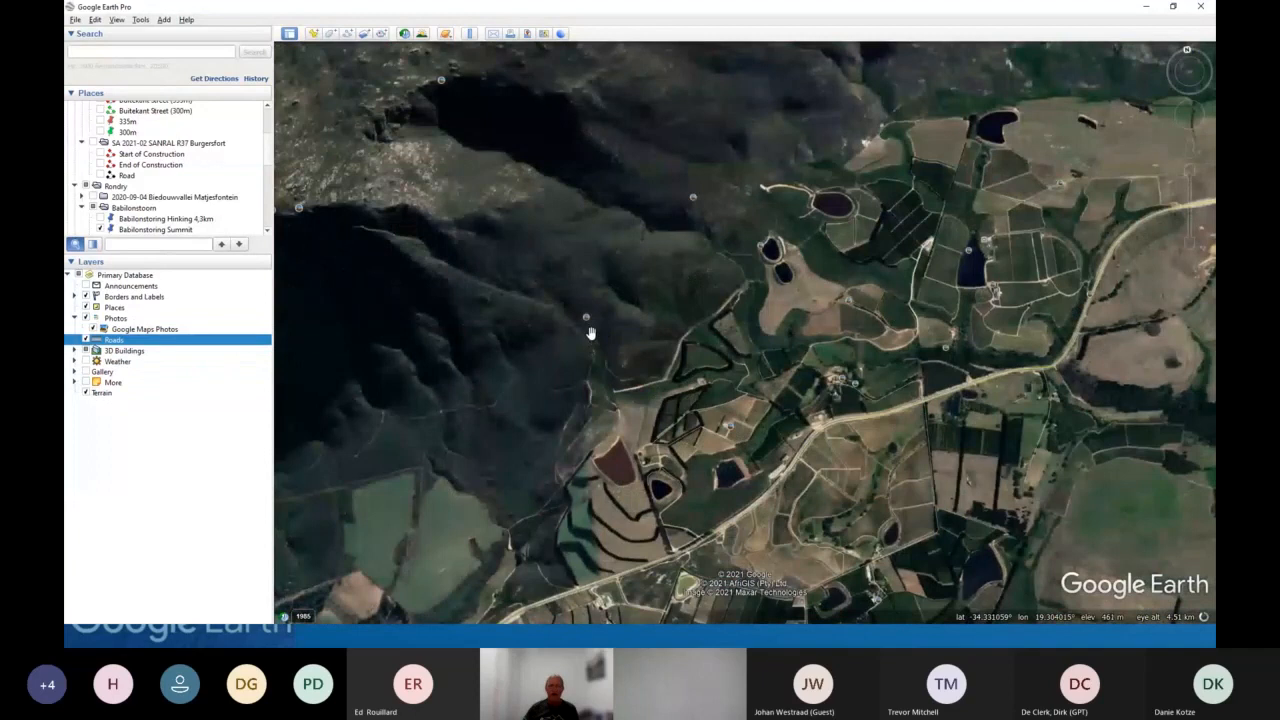
scroll(588, 323, "up", 1)
scroll(588, 323, "up", 3)
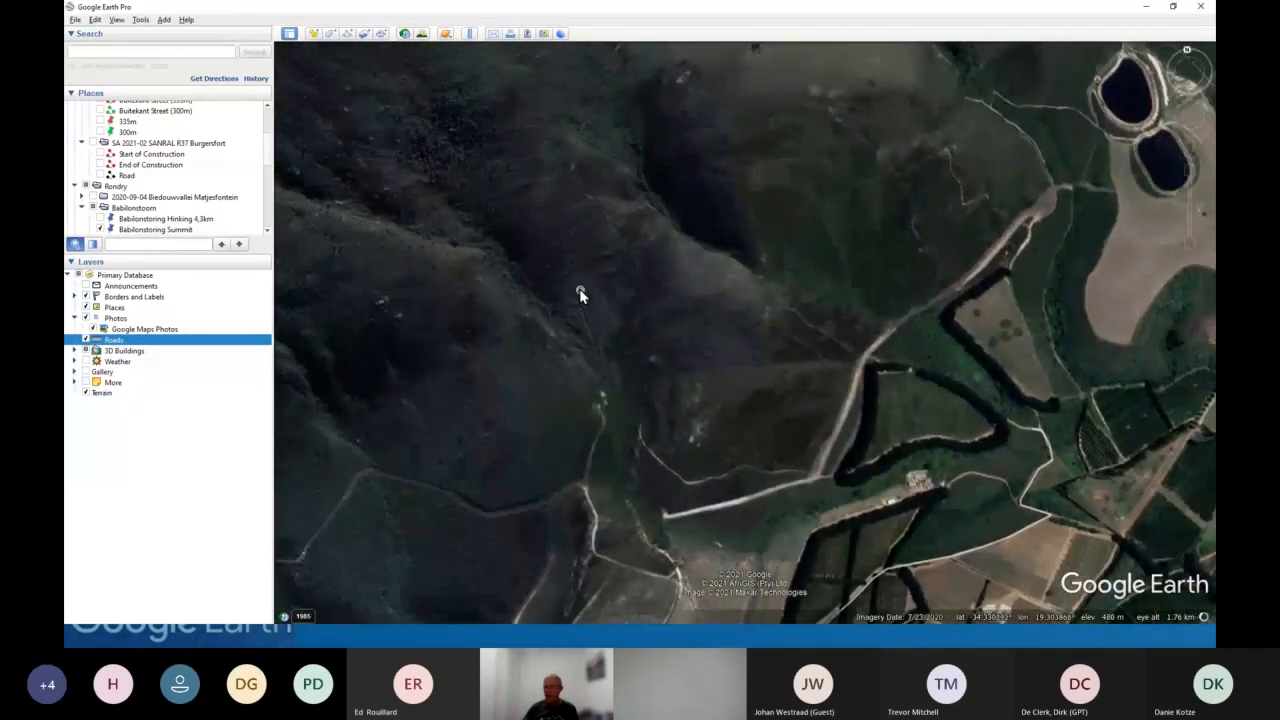
left_click(579, 289)
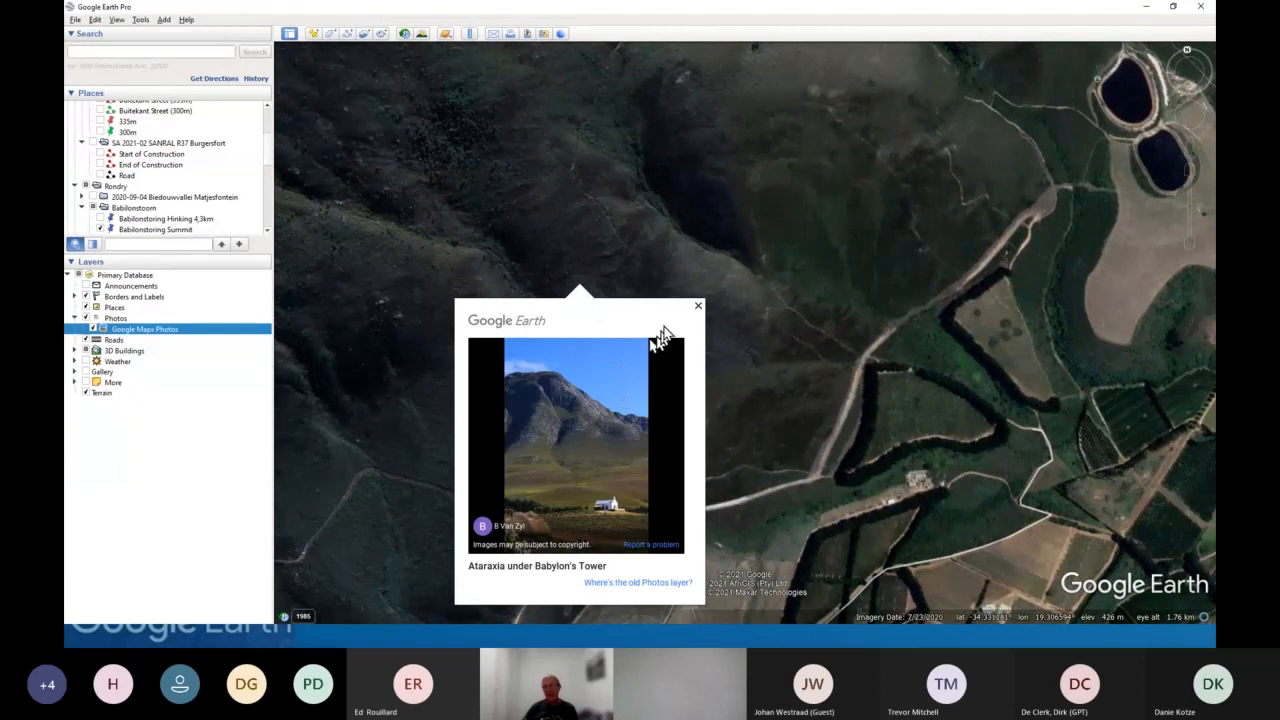
left_click(695, 310)
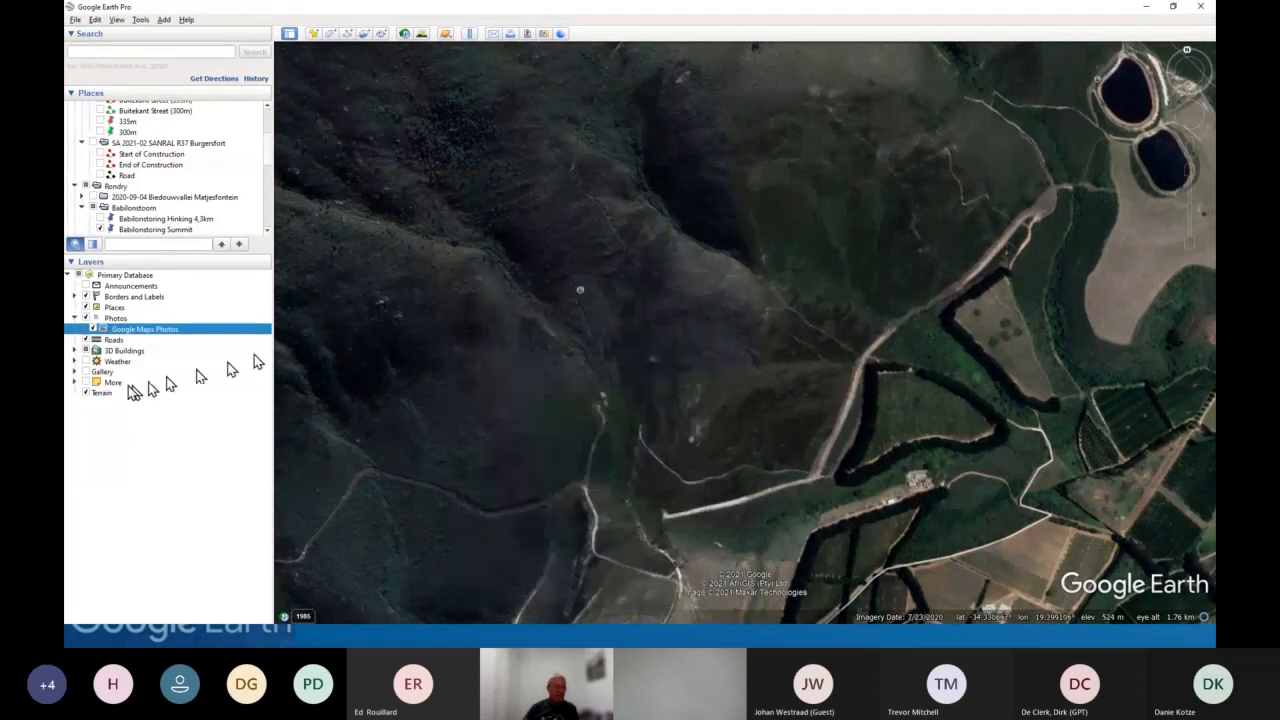
- Under the More layers, turn on Water Body Outlines, Parks and Golf Courses, expanding Transportation and Parks/Recreation Areas
left_click(74, 382)
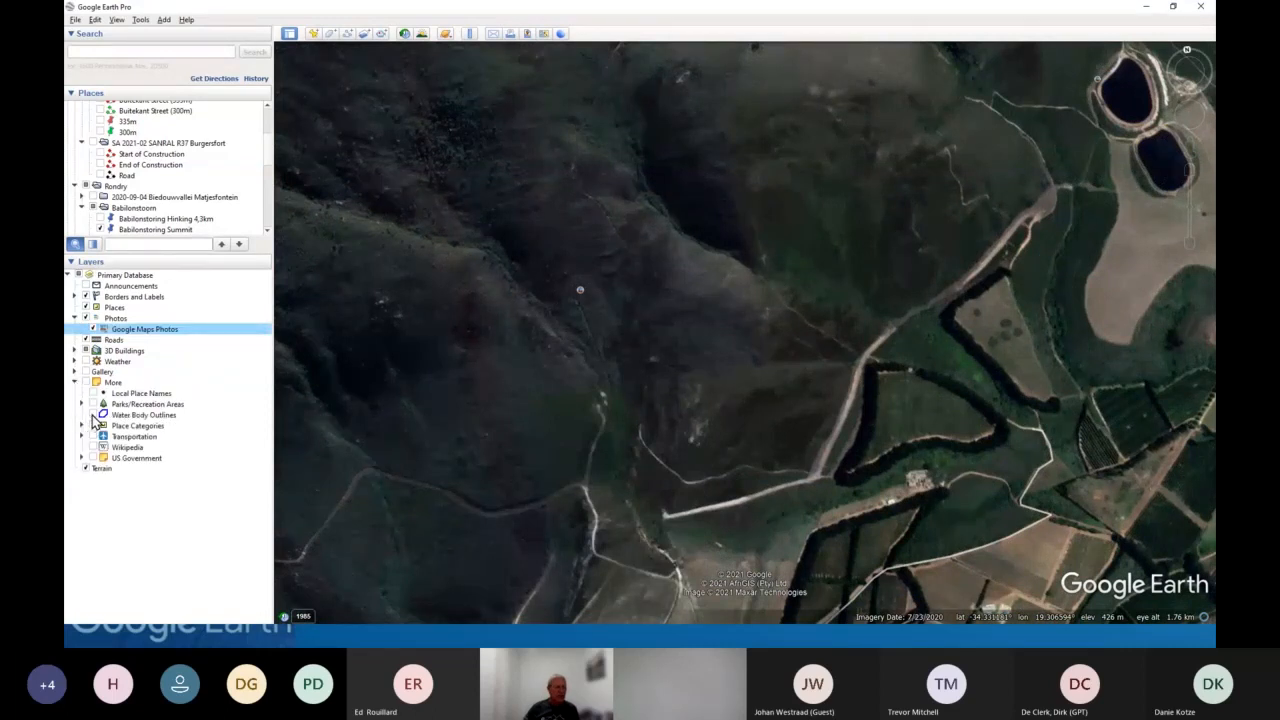
left_click(98, 419)
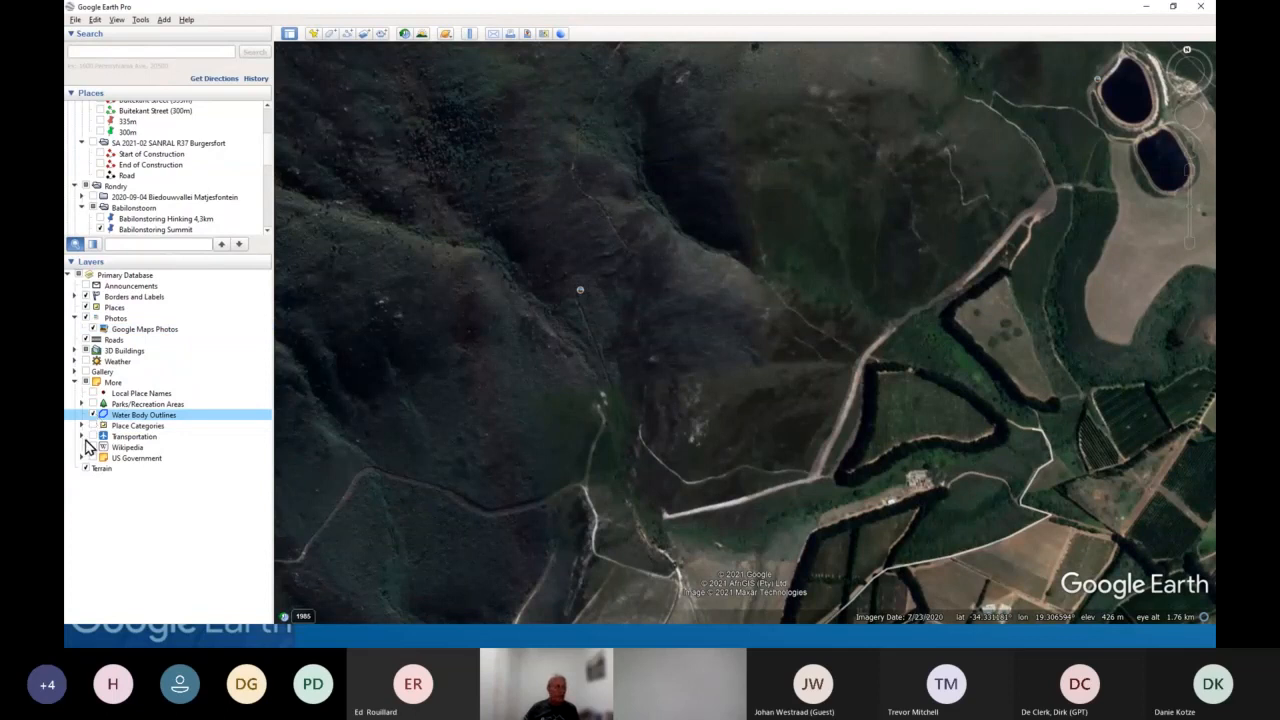
left_click(82, 437)
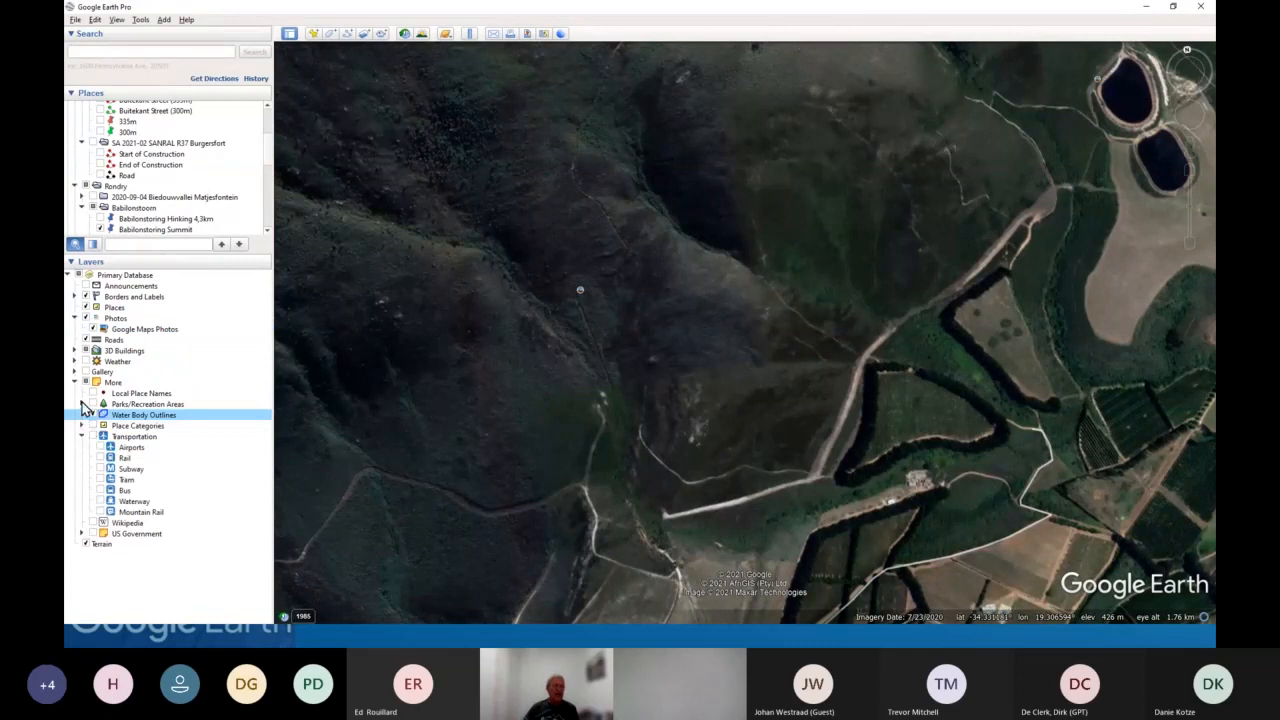
left_click(82, 403)
left_click(101, 414)
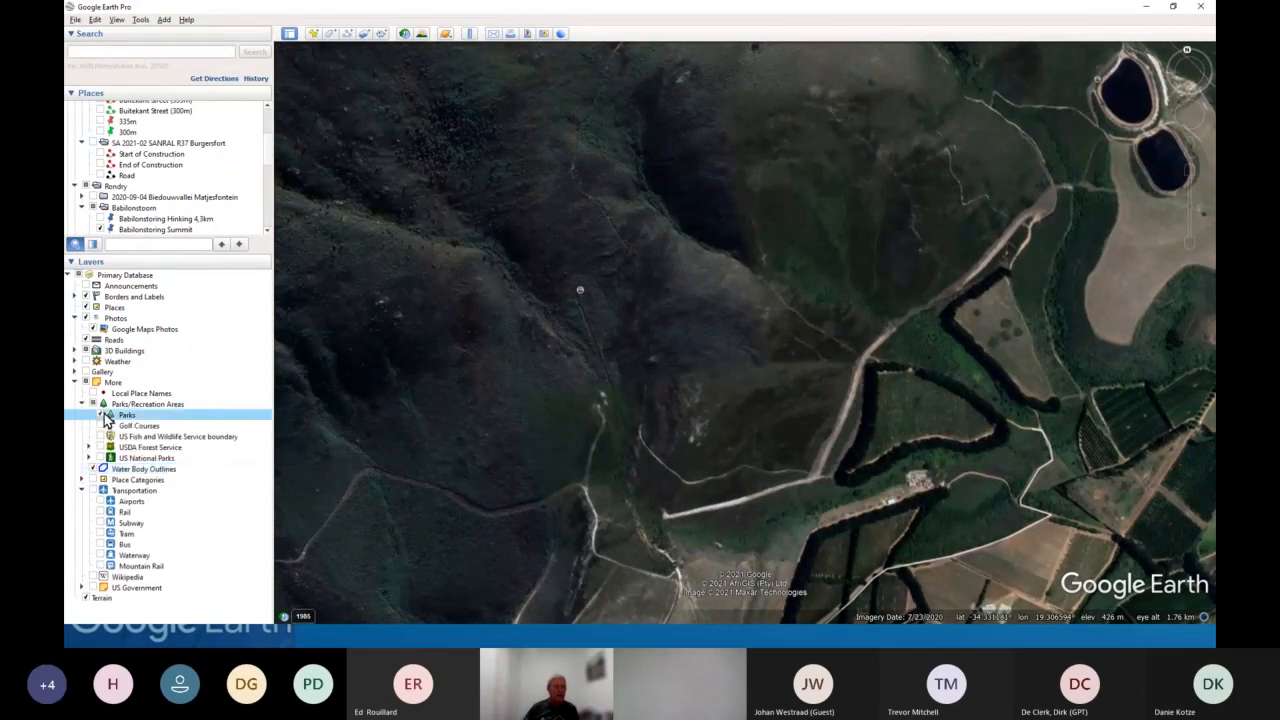
left_click(101, 425)
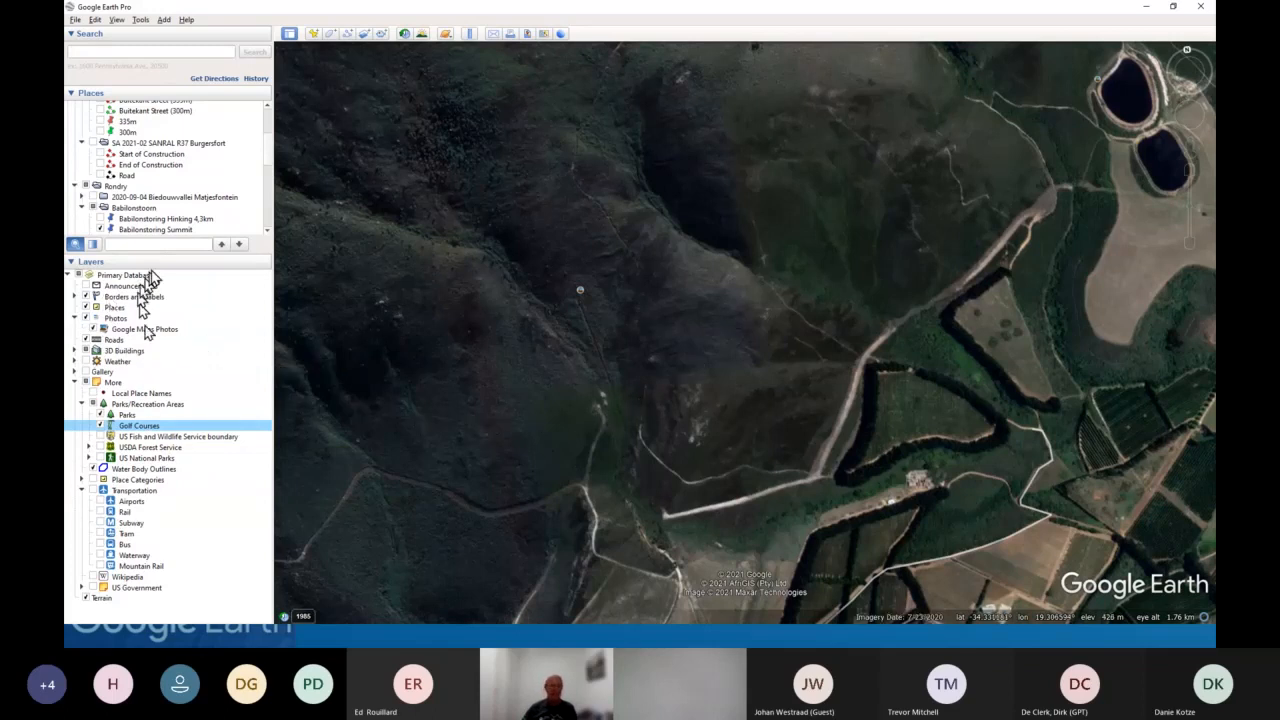
- Collapse the Layers panel, advance the presentation to the Creating tracks in Google Earth slide, and return to Google Earth
left_click(71, 262)
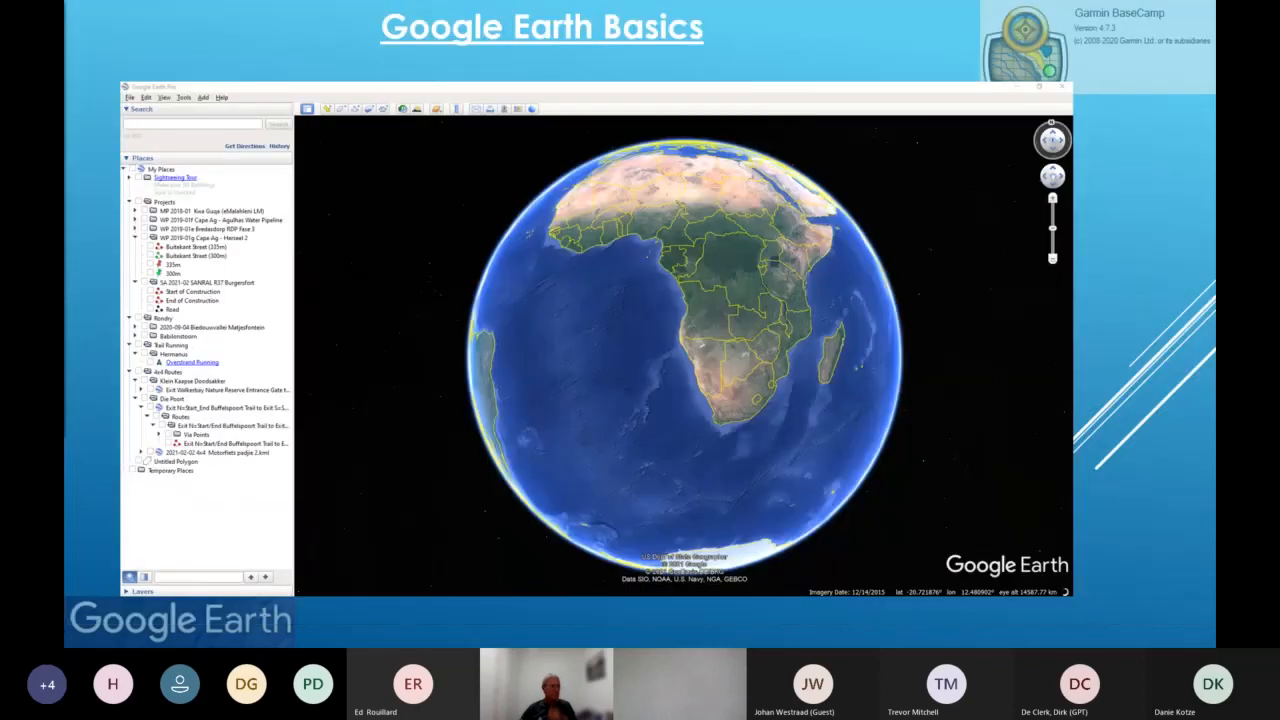
left_click(461, 345)
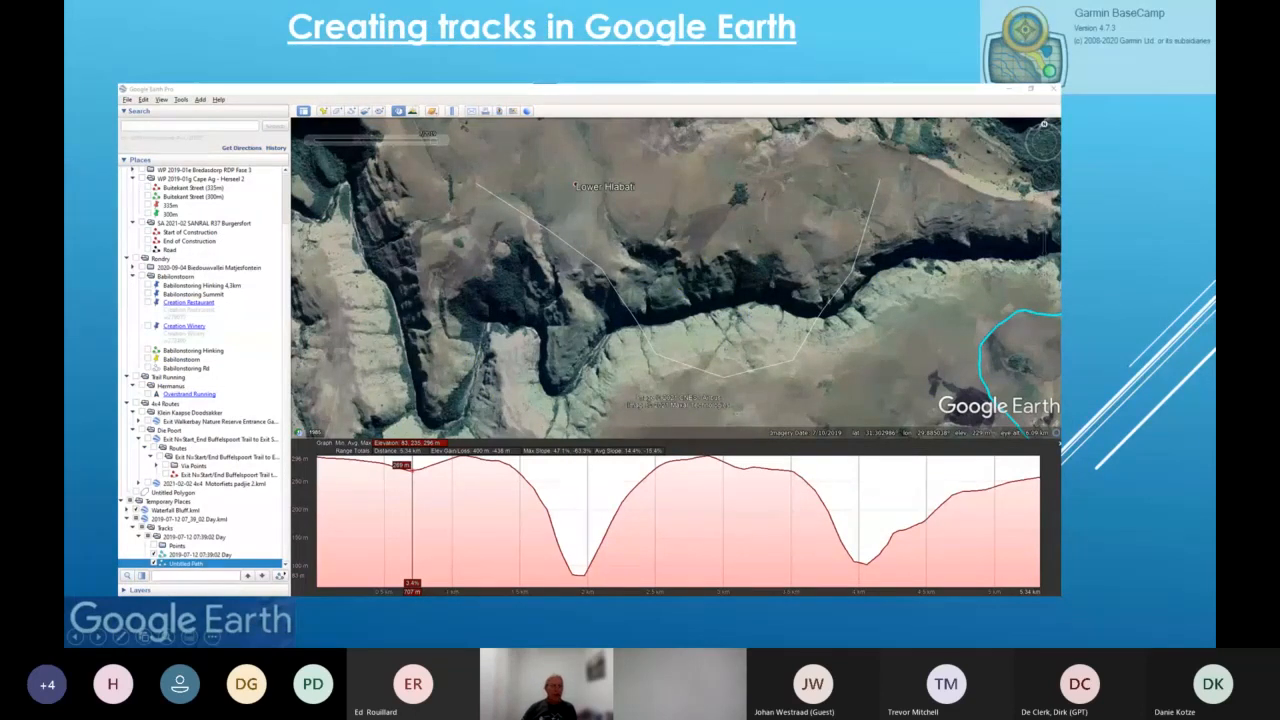
key("alt+Tab")
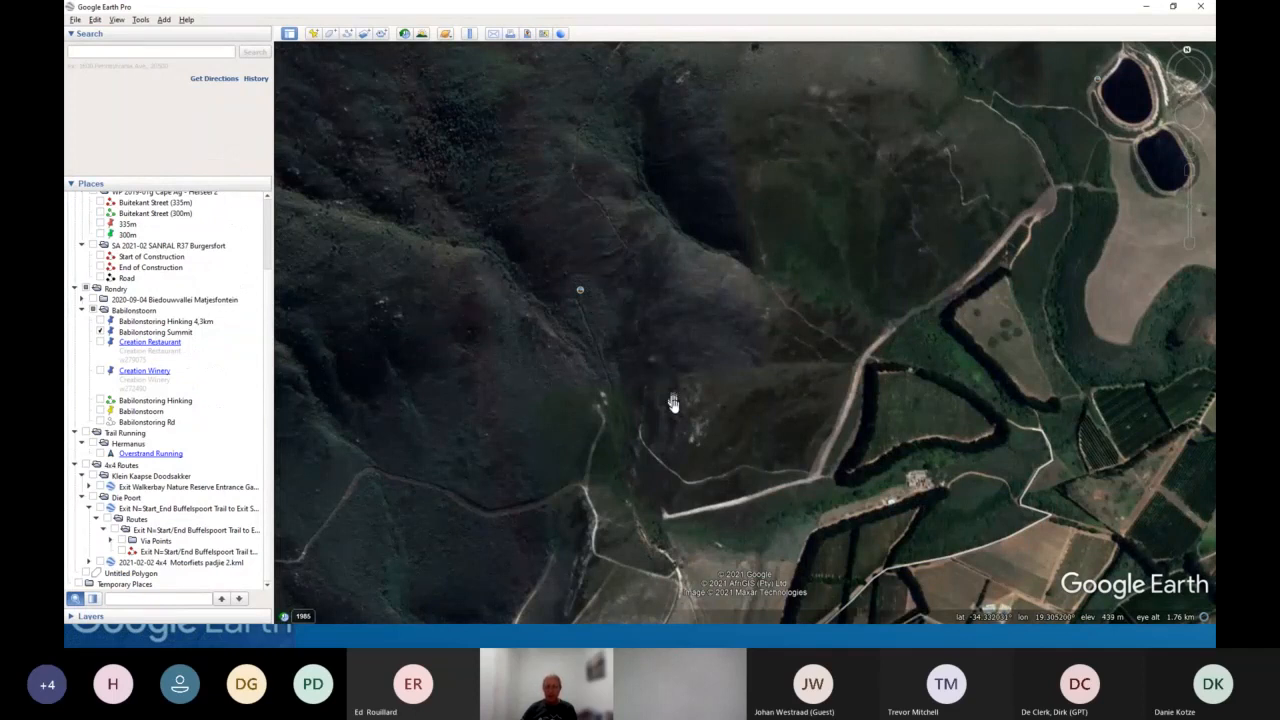
mouse_move(743, 352)
left_mouse_down()
mouse_move(771, 309)
mouse_move(743, 341)
left_mouse_up()
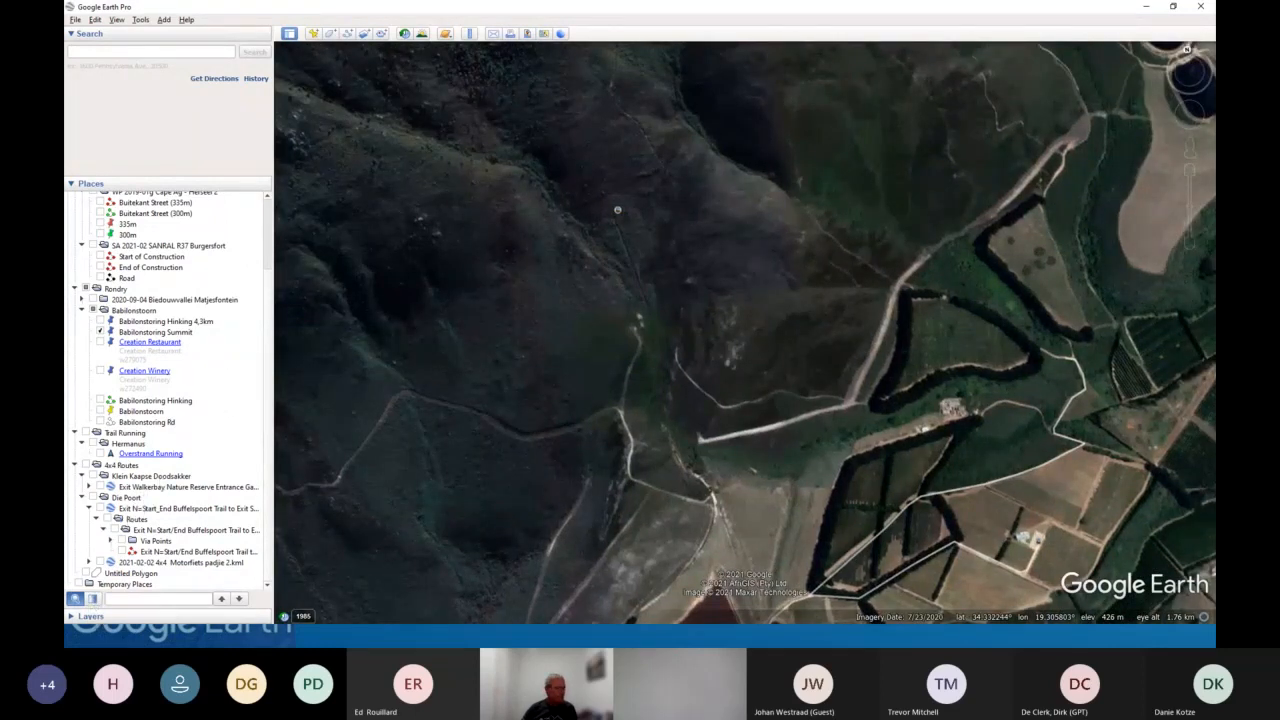
- Switch to Garmin BaseCamp and select a different database in the General options, confirming the switch
key("alt+Tab")
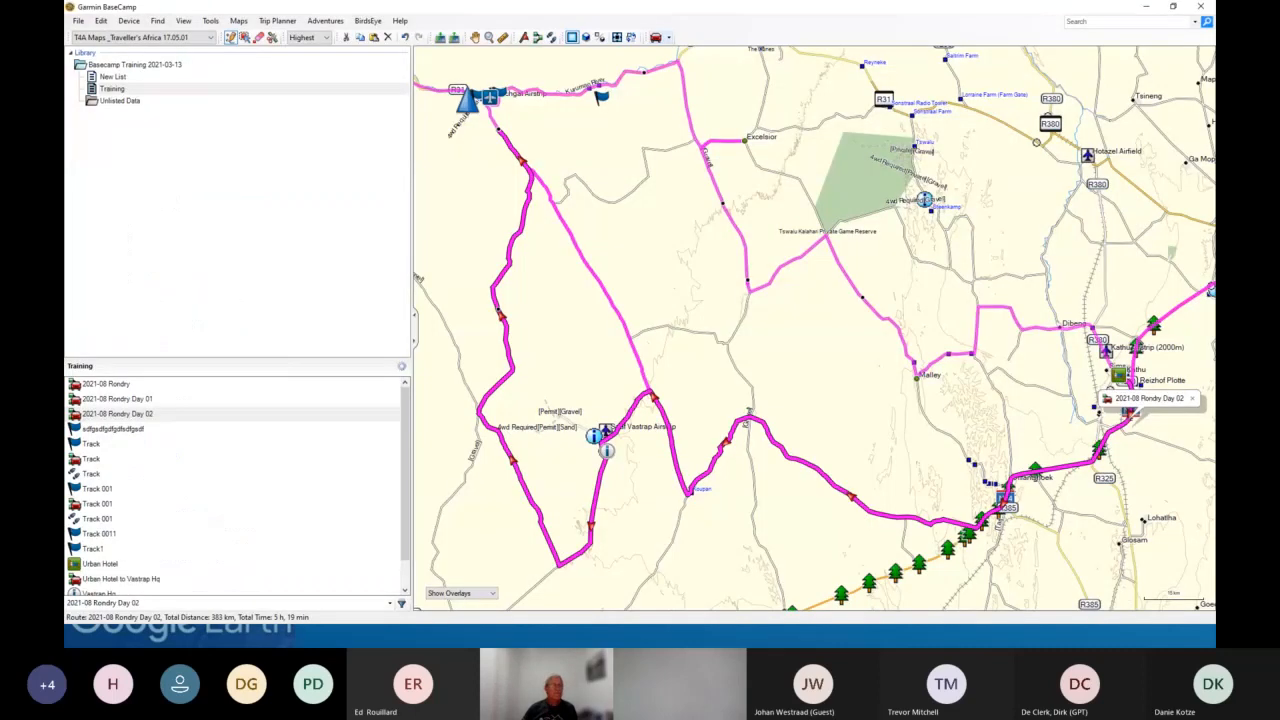
left_click(80, 22)
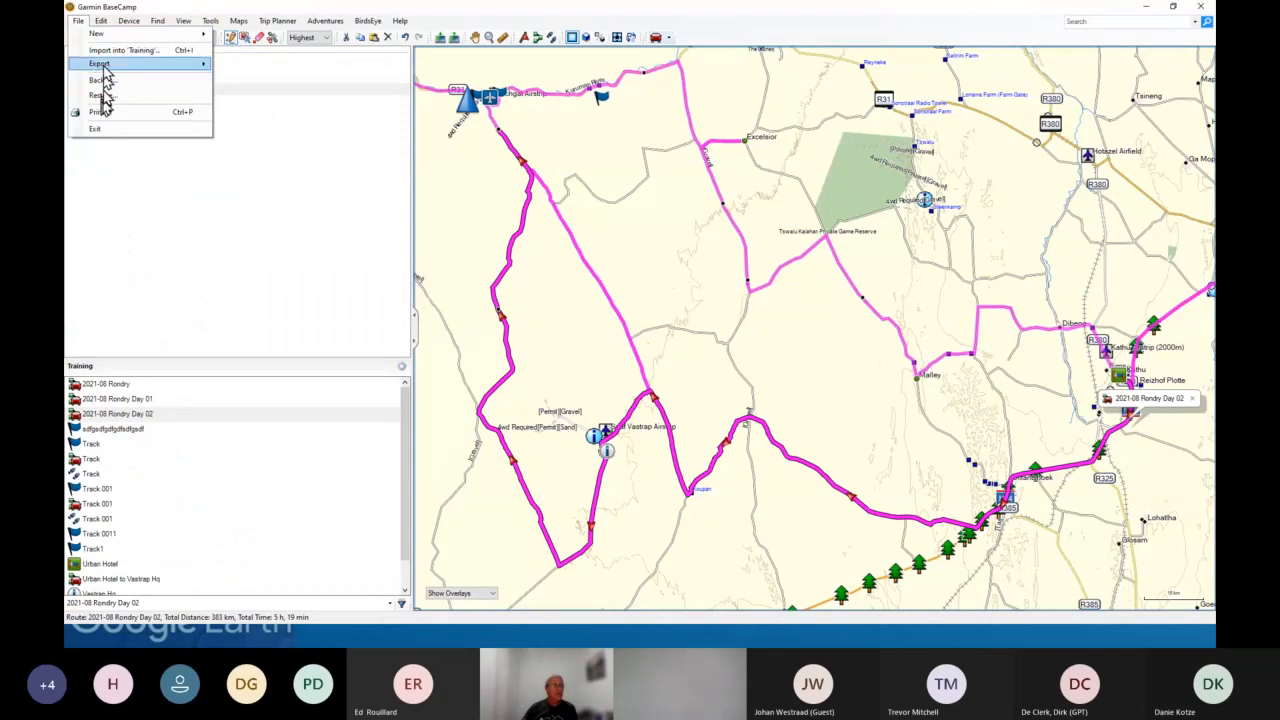
mouse_move(101, 21)
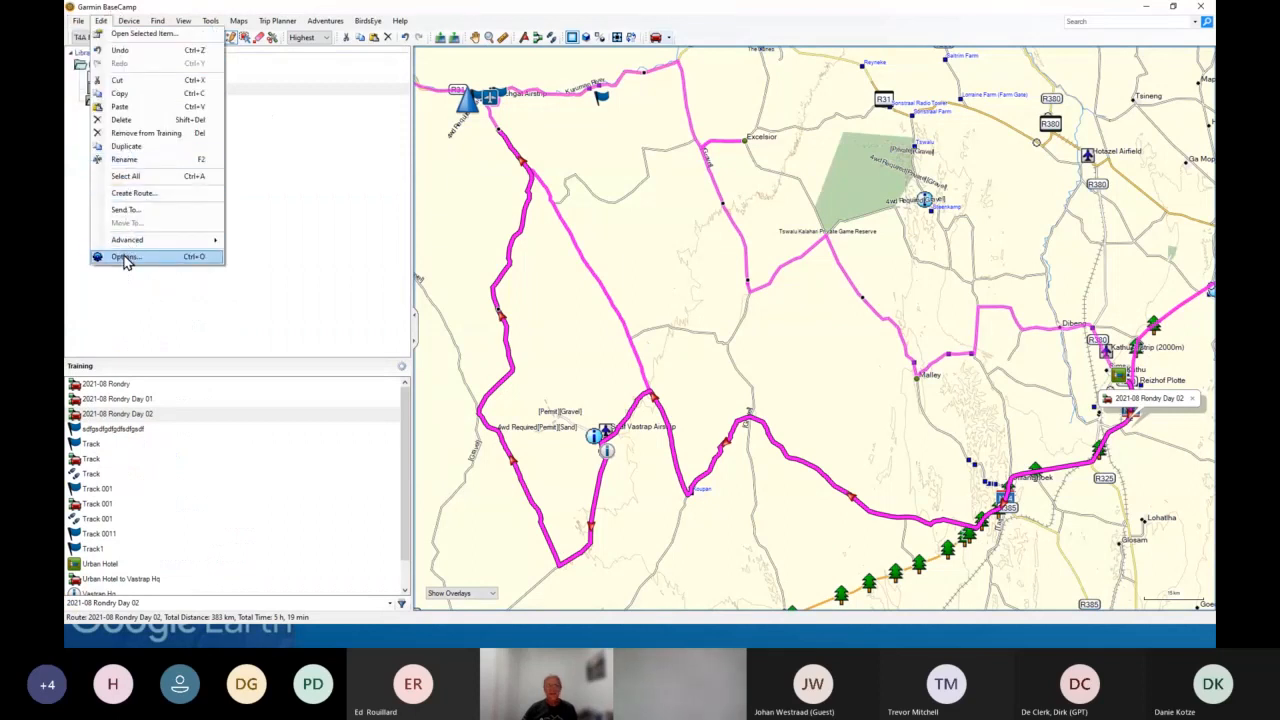
left_click(125, 258)
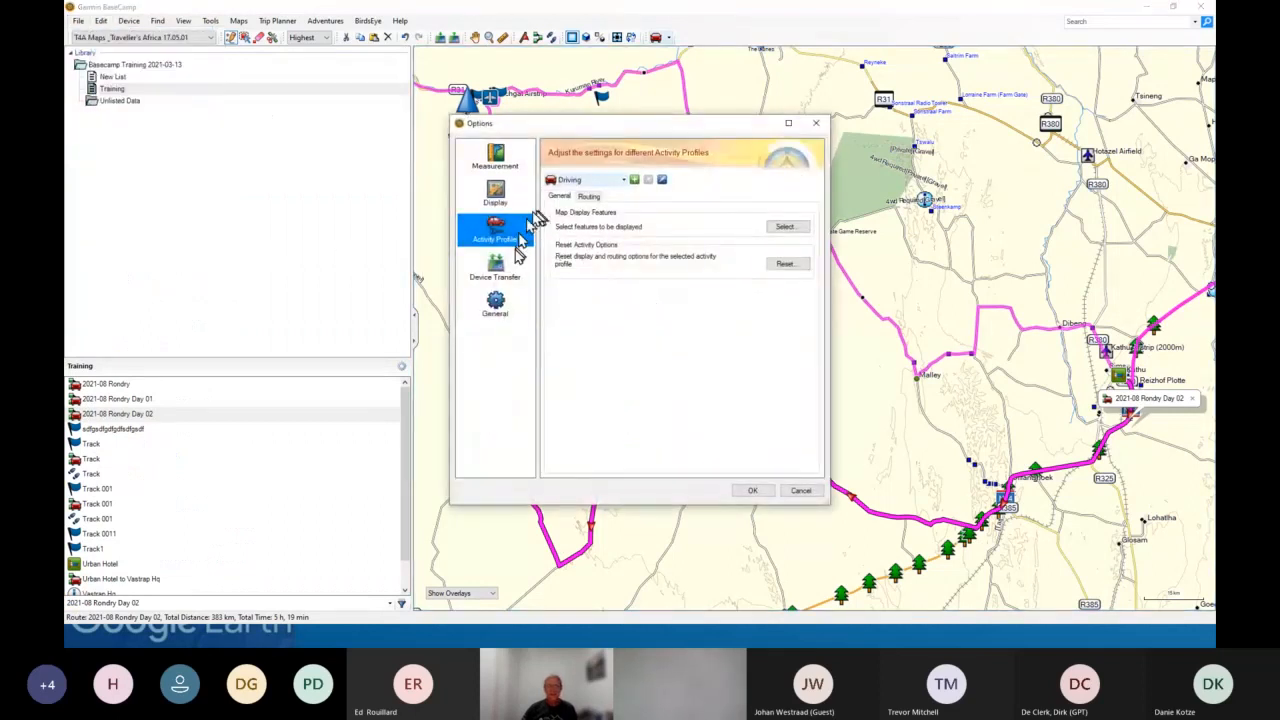
left_click(500, 308)
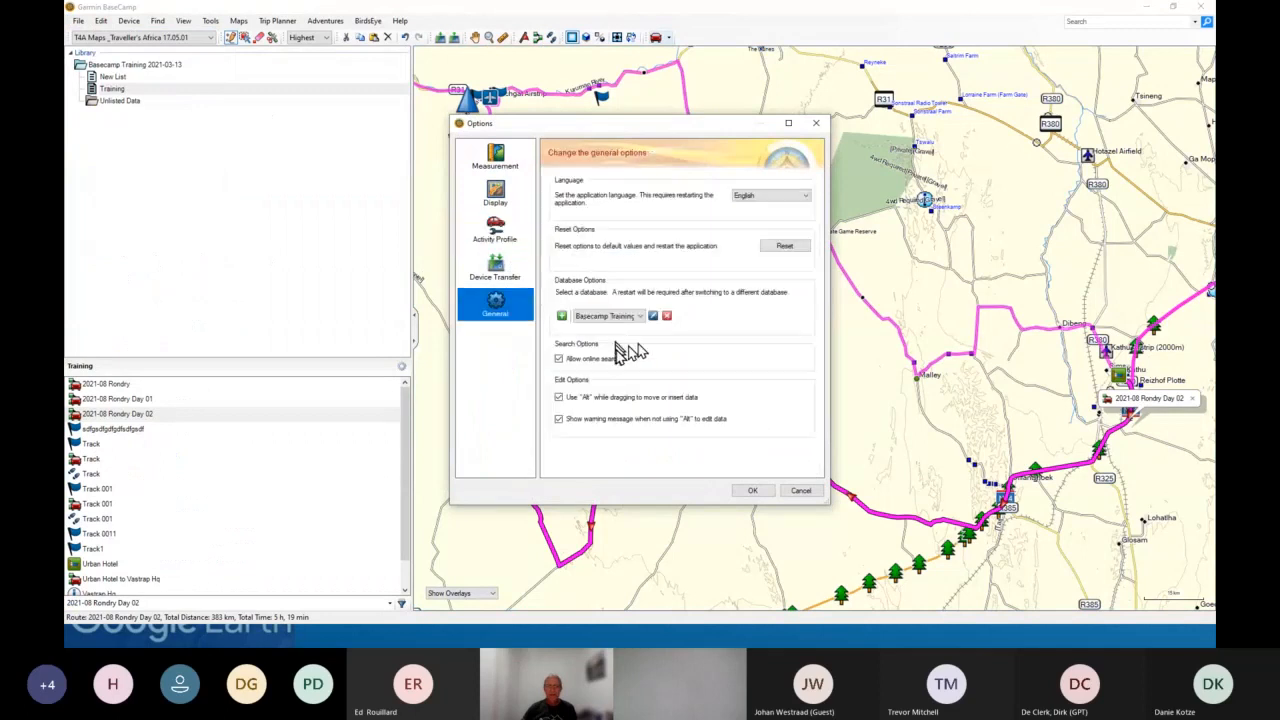
left_click(610, 316)
left_click(600, 329)
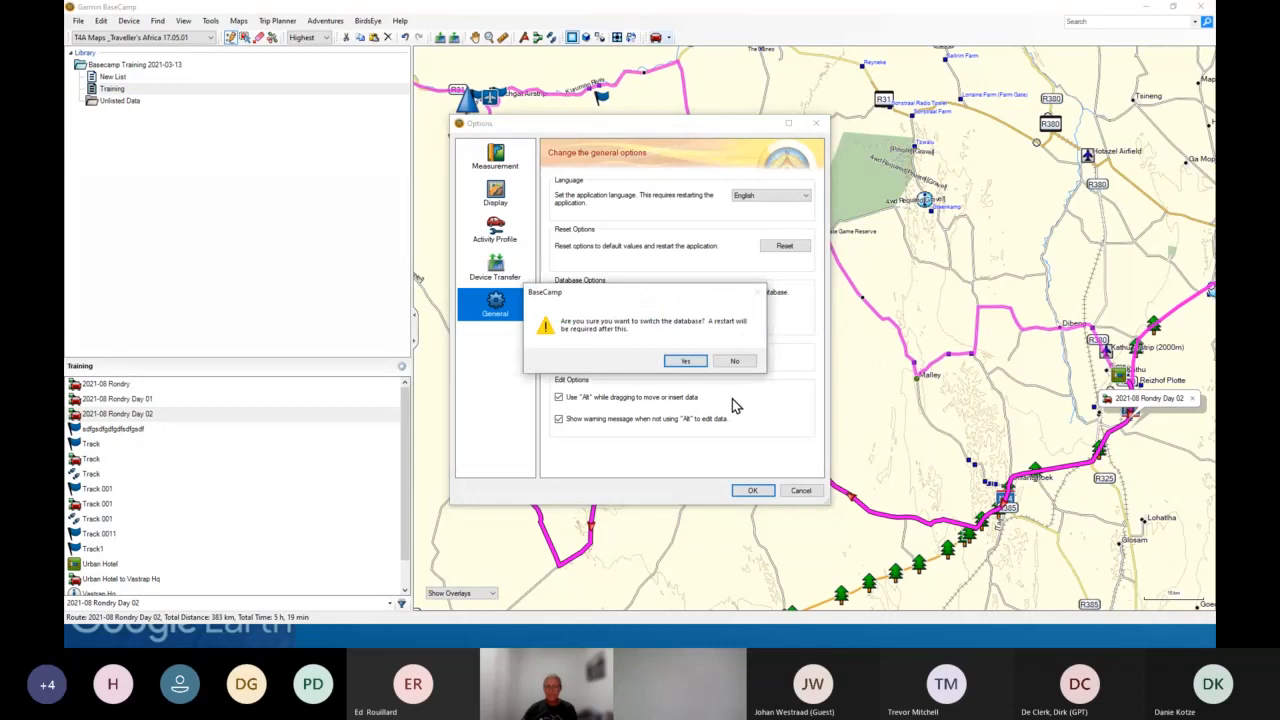
left_click(695, 361)
left_click(752, 490)
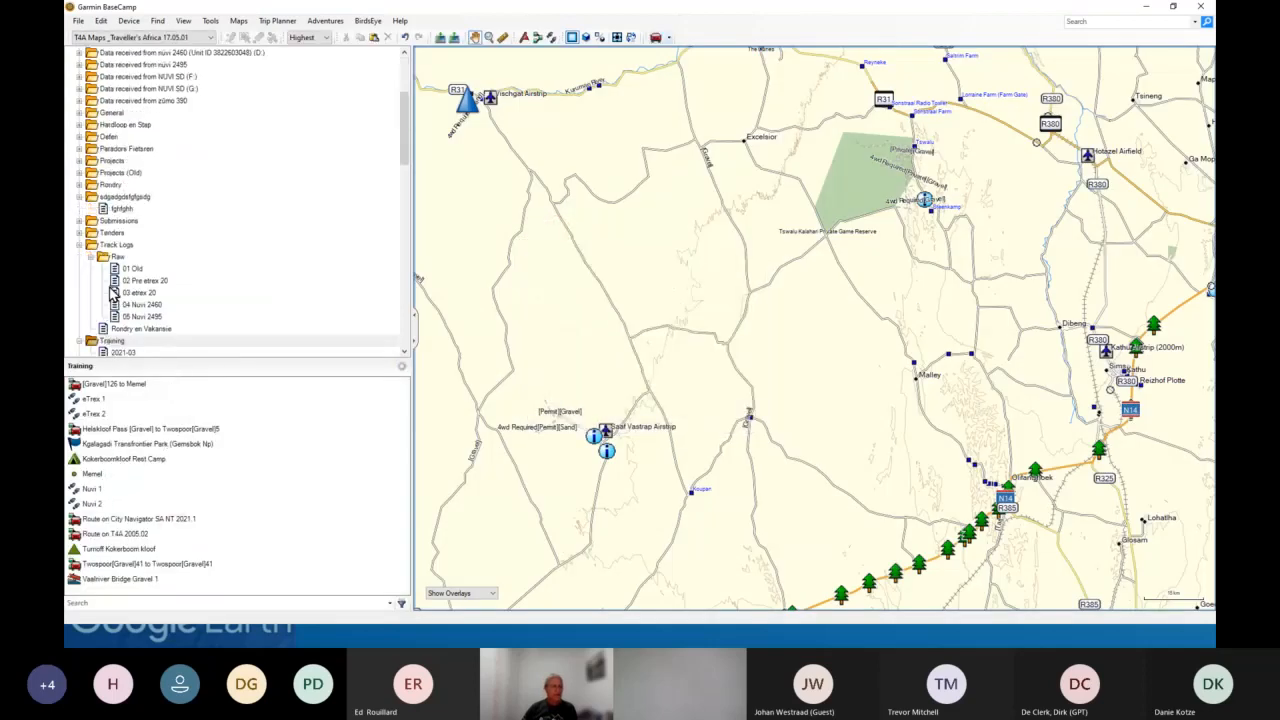
- Open the 2018-07 Transkei list from the library
scroll(112, 290, "down", 5)
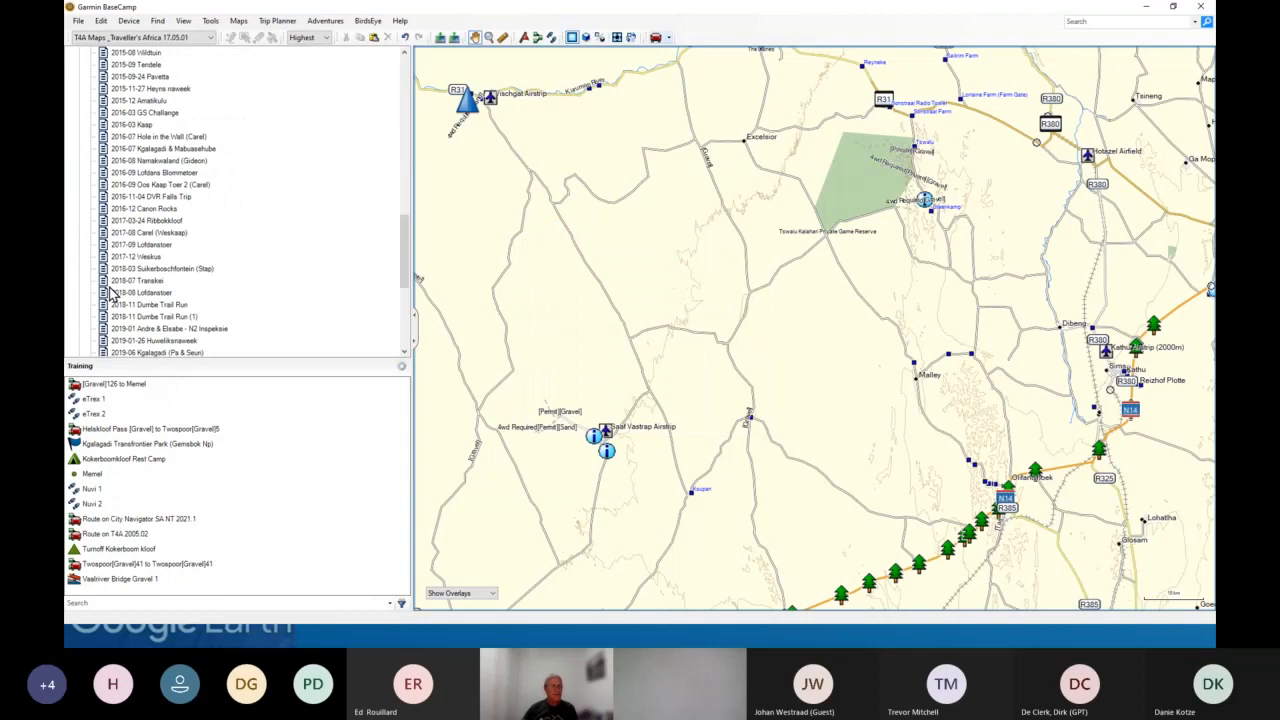
scroll(112, 290, "down", 3)
left_click(150, 209)
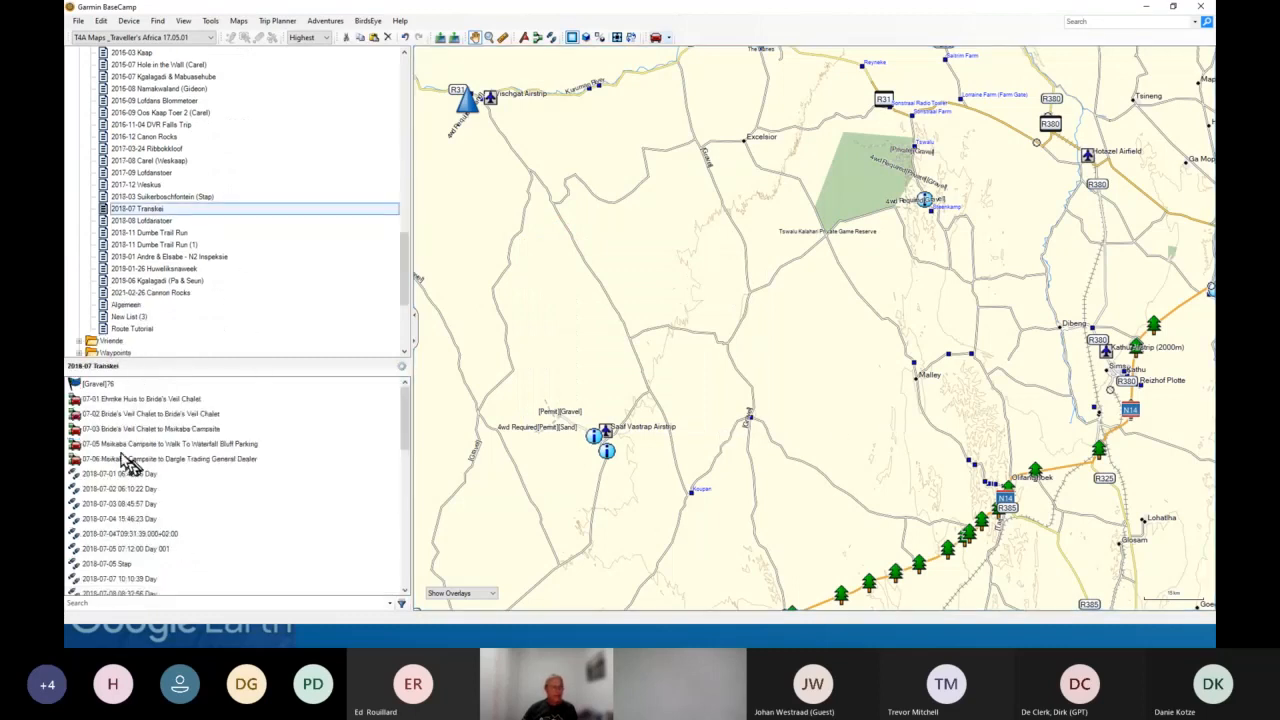
double_click(114, 522)
right_click(114, 522)
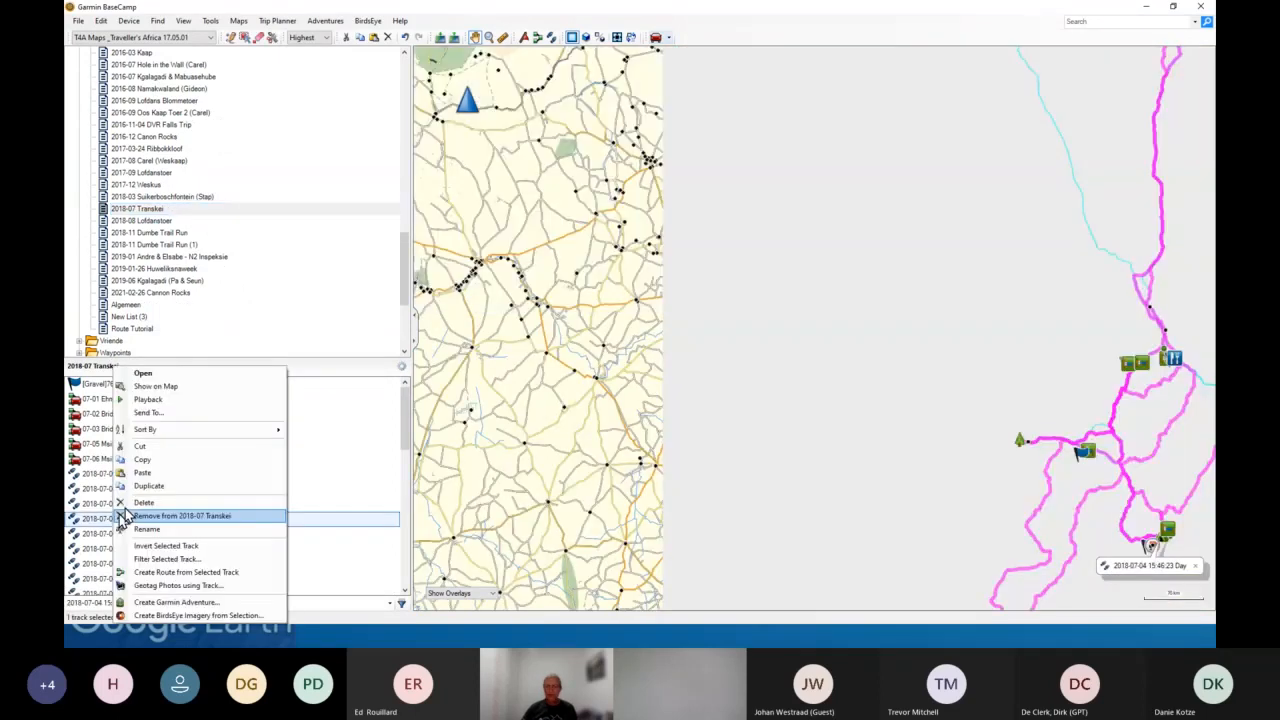
left_click(170, 388)
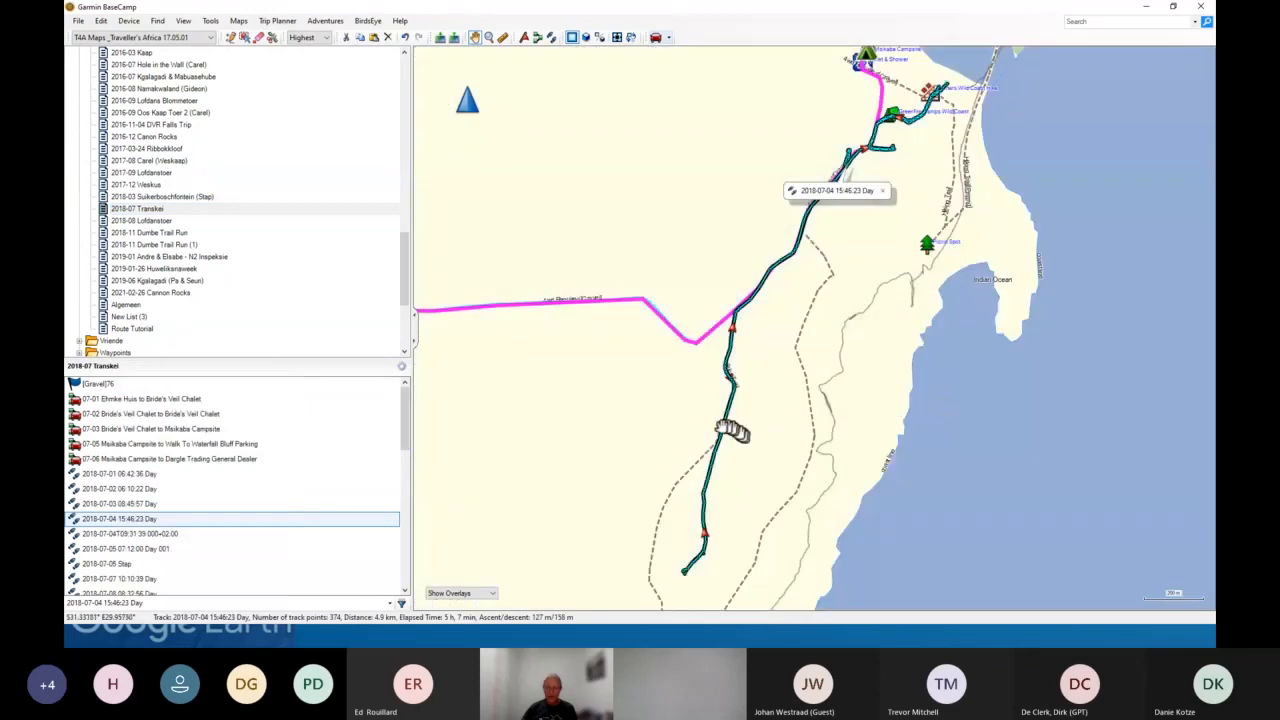
- Zoom and pan the map to examine the track along the coast near Mfihlelo Falls and Leopard Rock
scroll(689, 430, "down", 2)
scroll(686, 436, "down", 1)
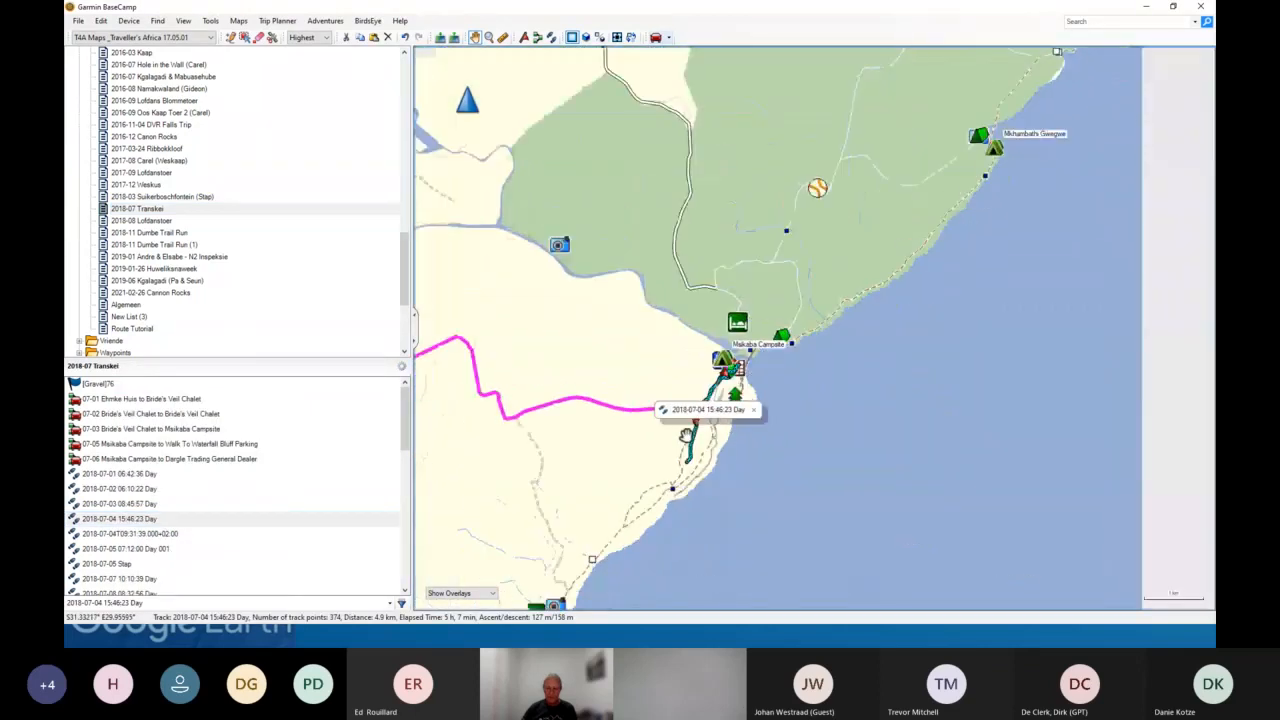
left_click_drag(646, 521, 777, 366)
left_click_drag(600, 521, 750, 391)
left_click_drag(525, 551, 731, 427)
left_click_drag(487, 512, 684, 494)
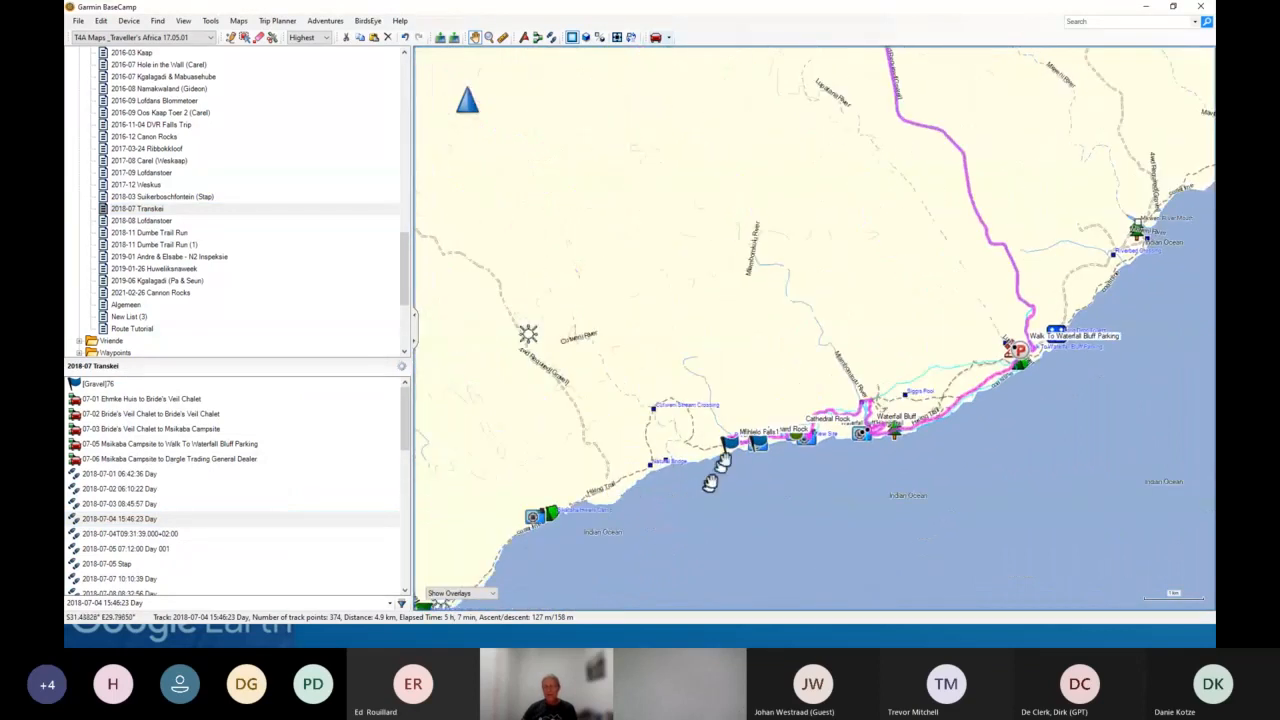
scroll(716, 458, "up", 1)
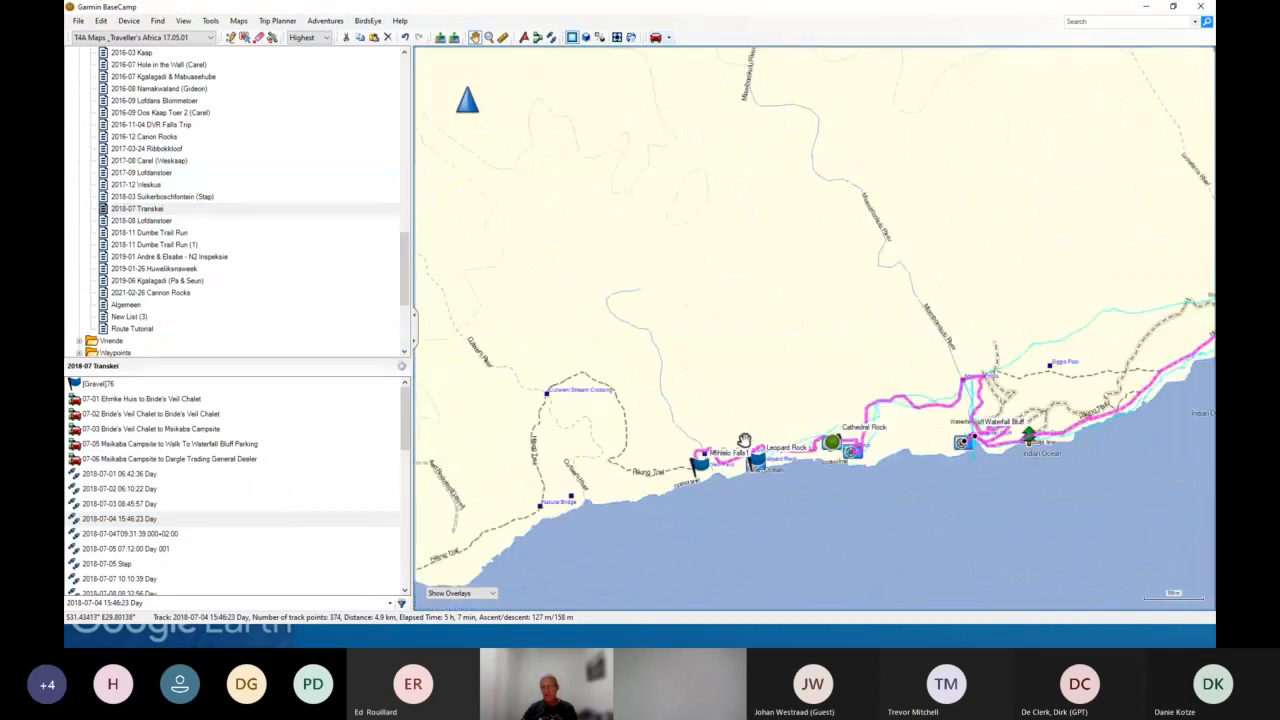
scroll(740, 445, "up", 3)
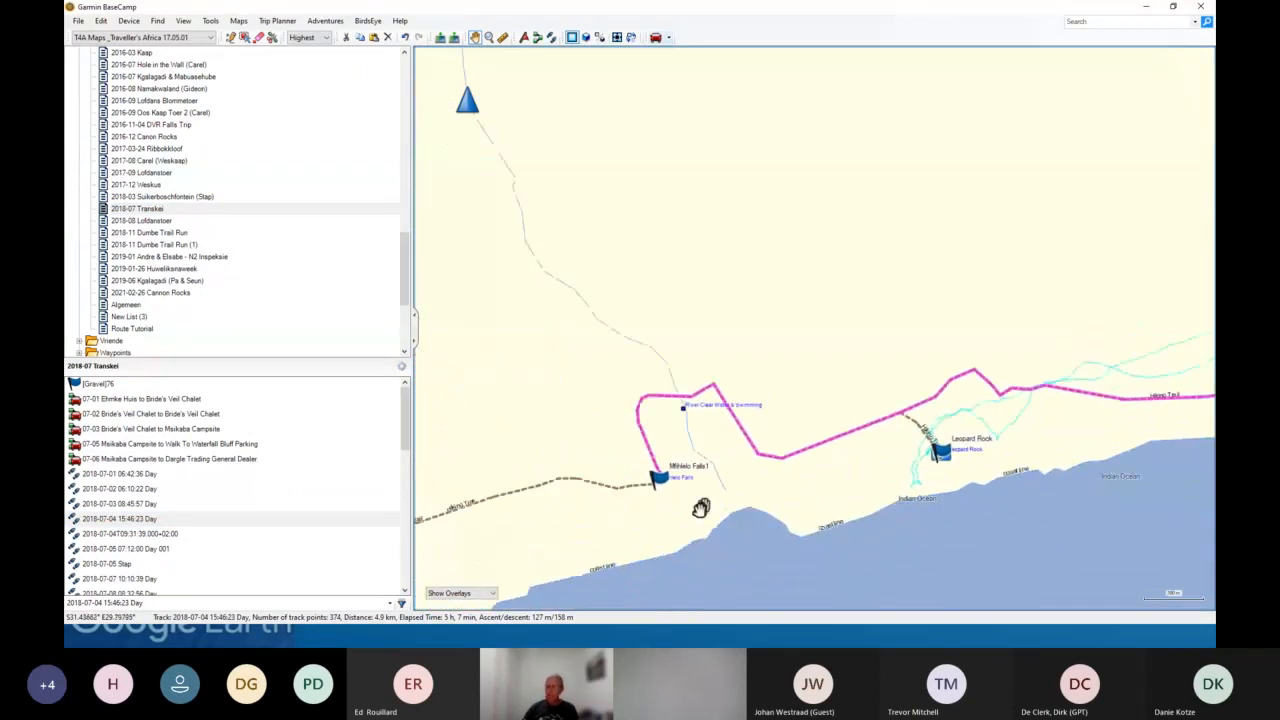
left_click_drag(717, 489, 859, 429)
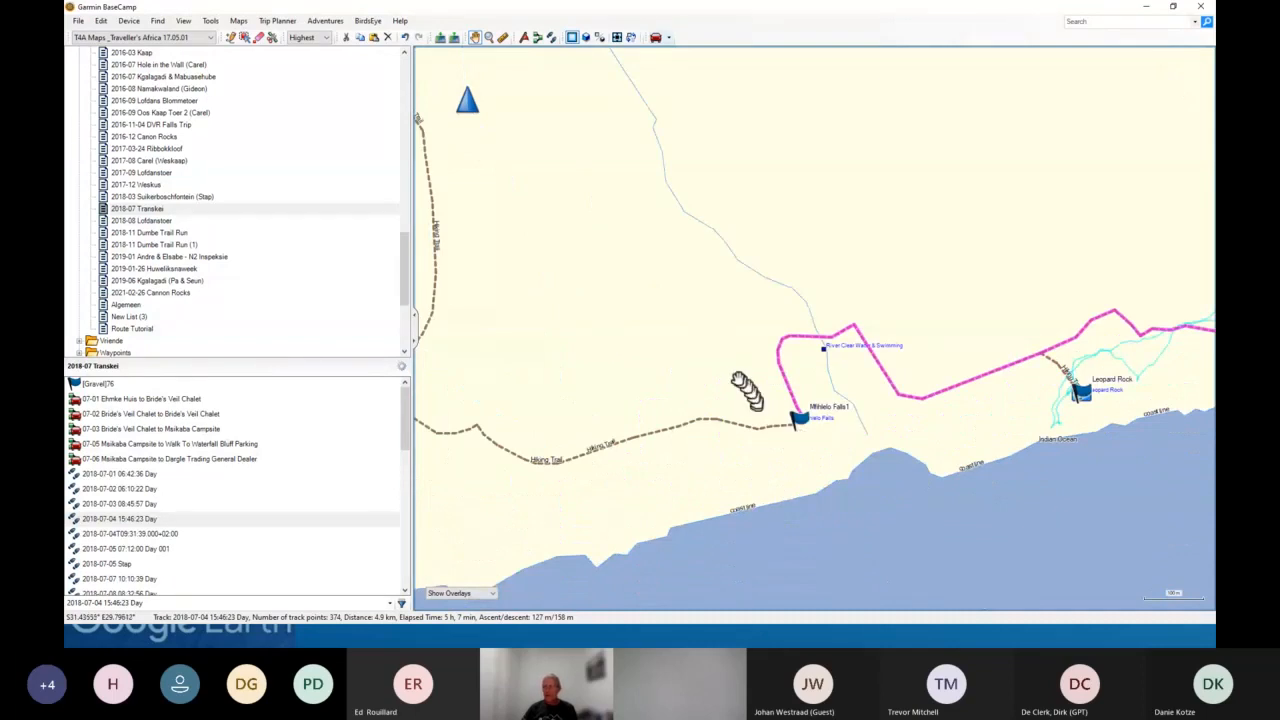
left_click_drag(737, 378, 739, 389)
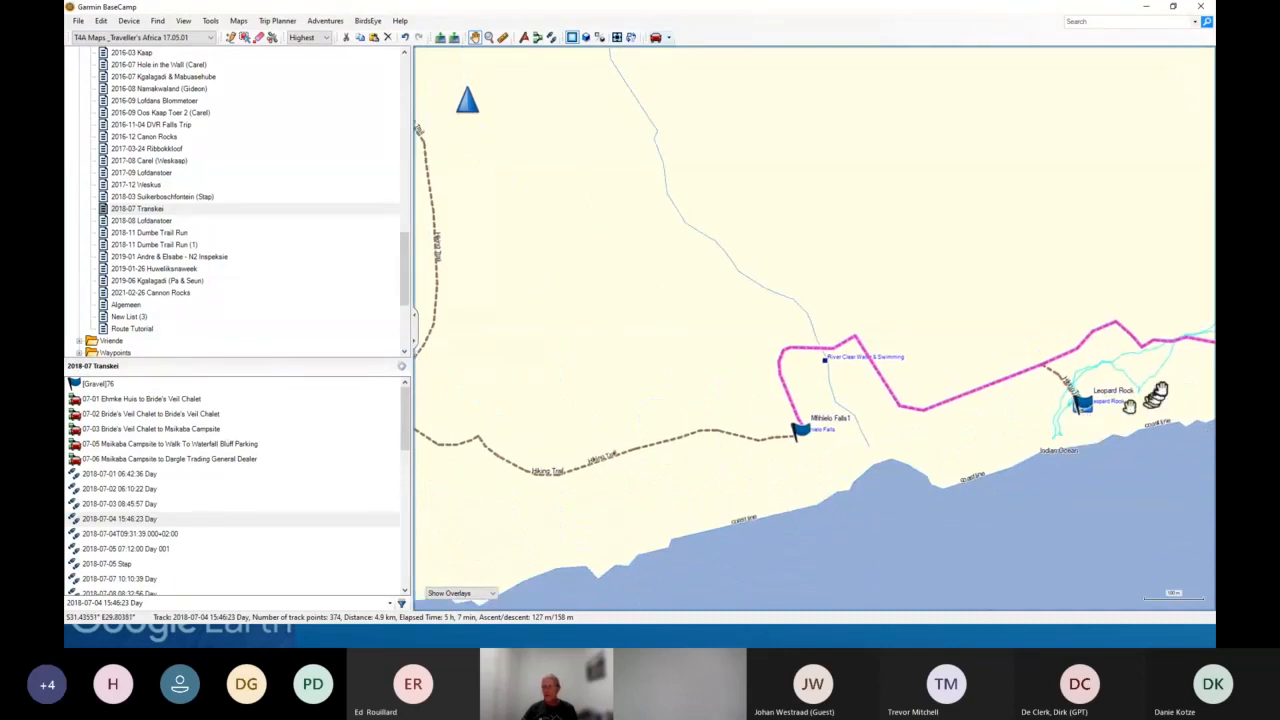
left_click_drag(1174, 363, 1063, 366)
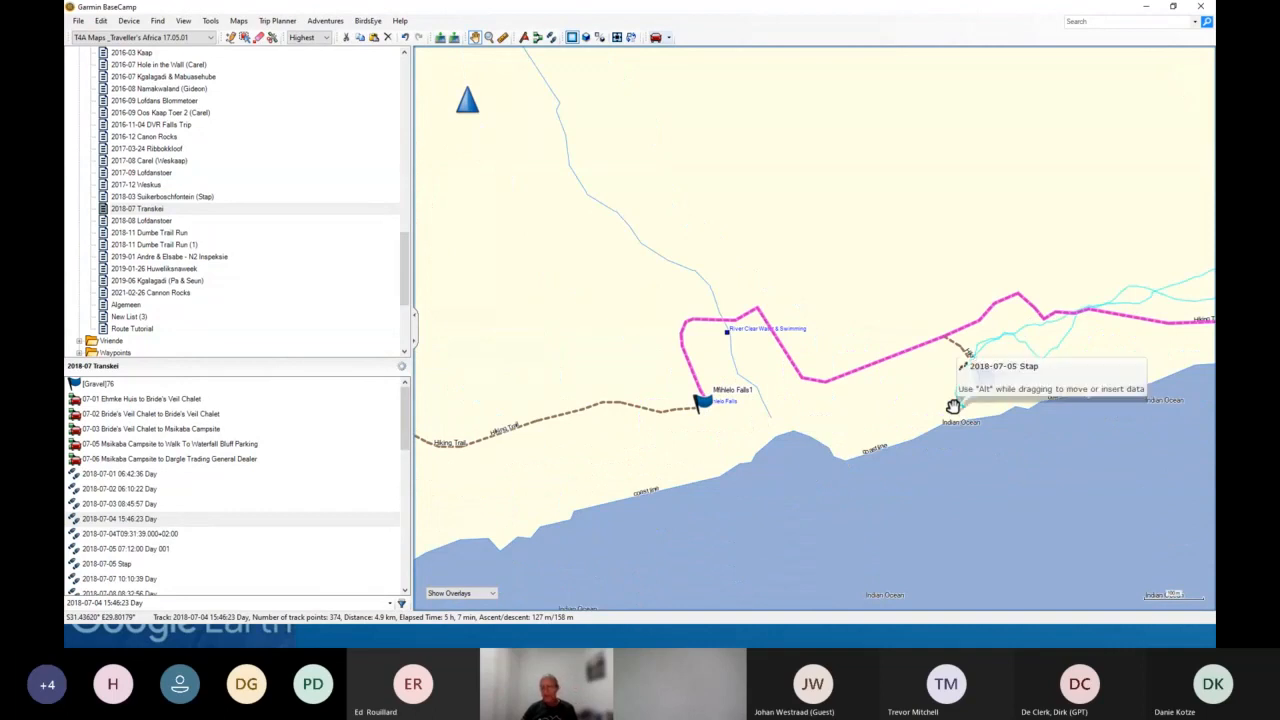
- Measure the distance between Leopard Rock and Mfihlelo Falls1 on the map
left_click(502, 38)
left_click_drag(948, 405, 712, 400)
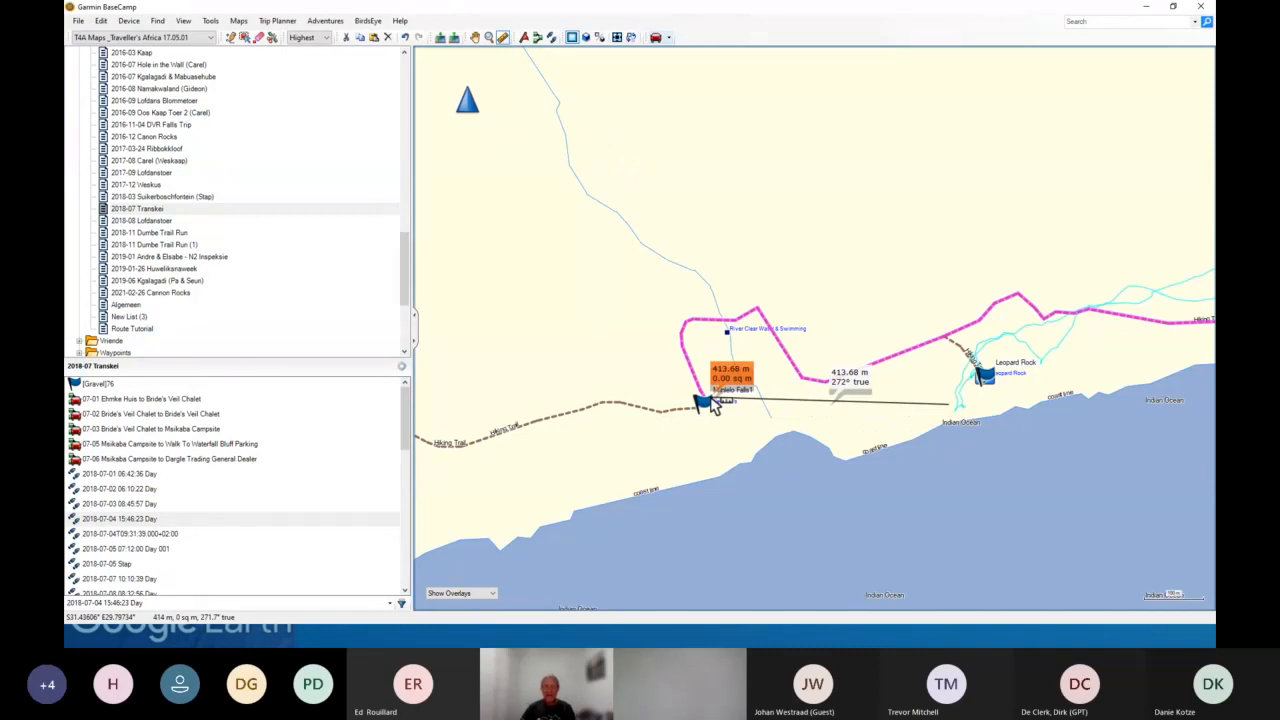
left_click(475, 37)
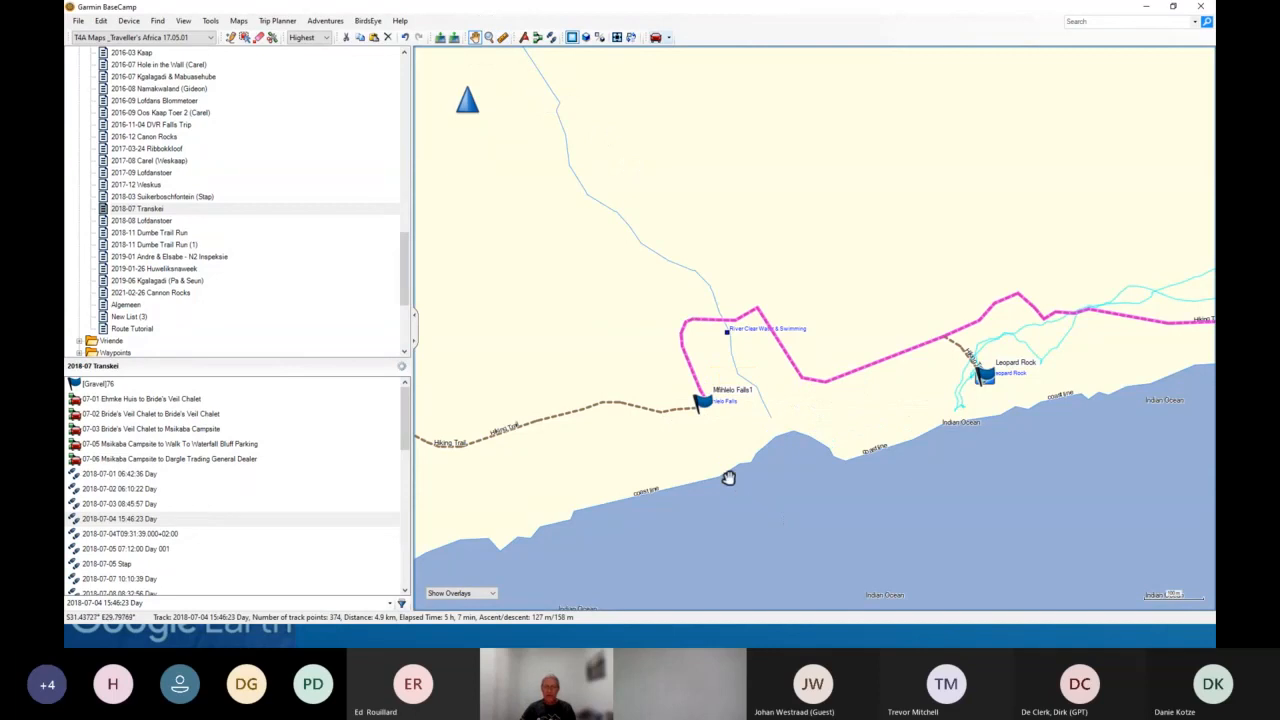
- Export the selected Mfihlelo Falls1 waypoint to Downloads as a KML 2.2 document named Mfihlelo Falls1.kml
left_click_drag(574, 295, 711, 301)
scroll(711, 301, "down", 1)
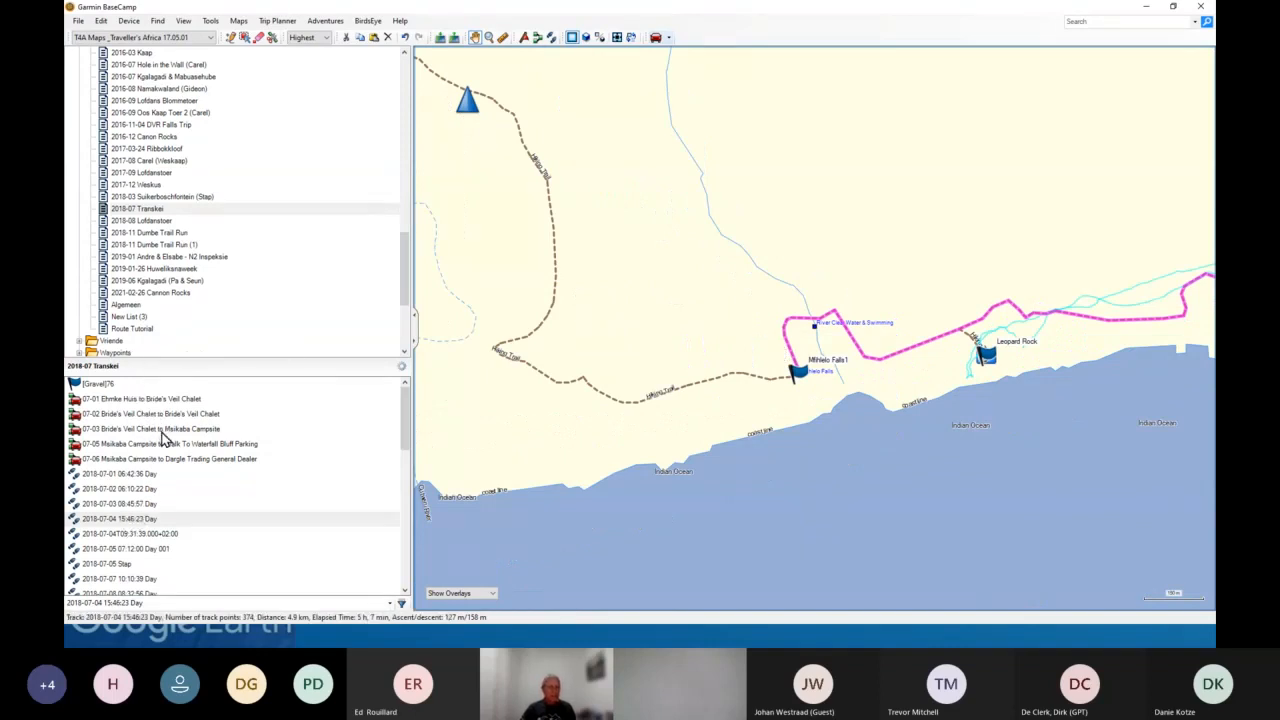
scroll(162, 440, "down", 10)
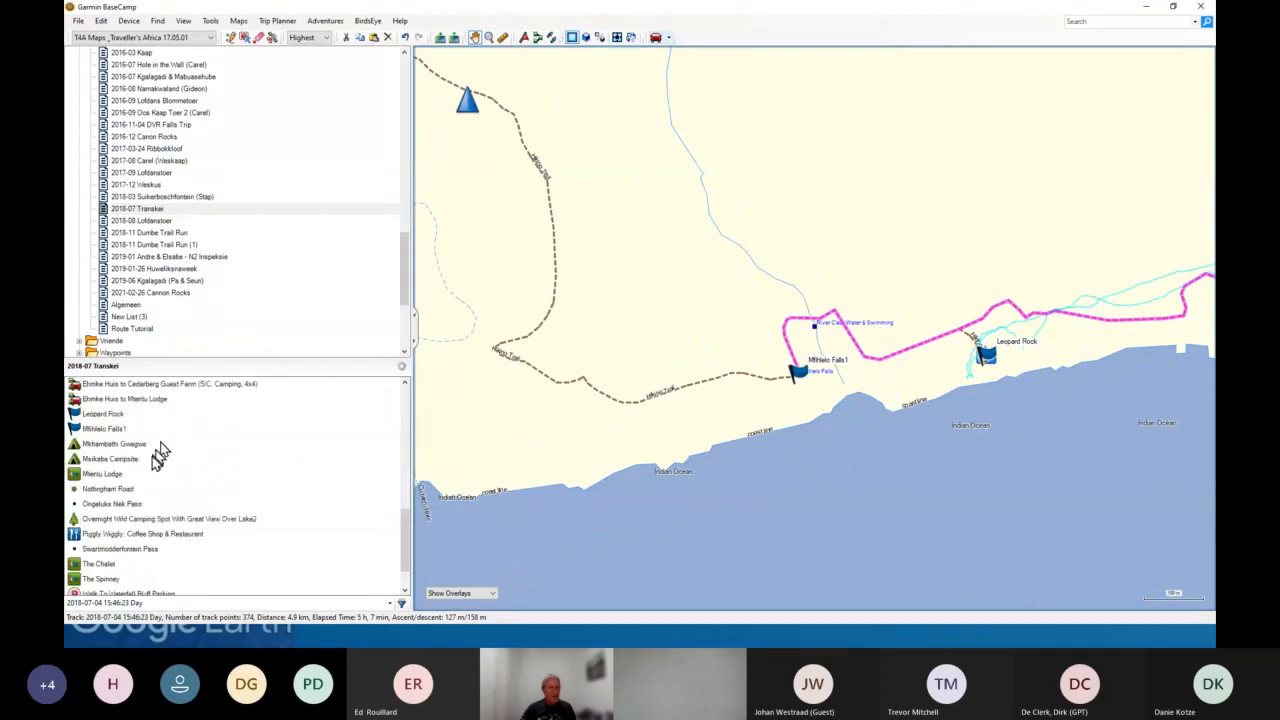
left_click(100, 430)
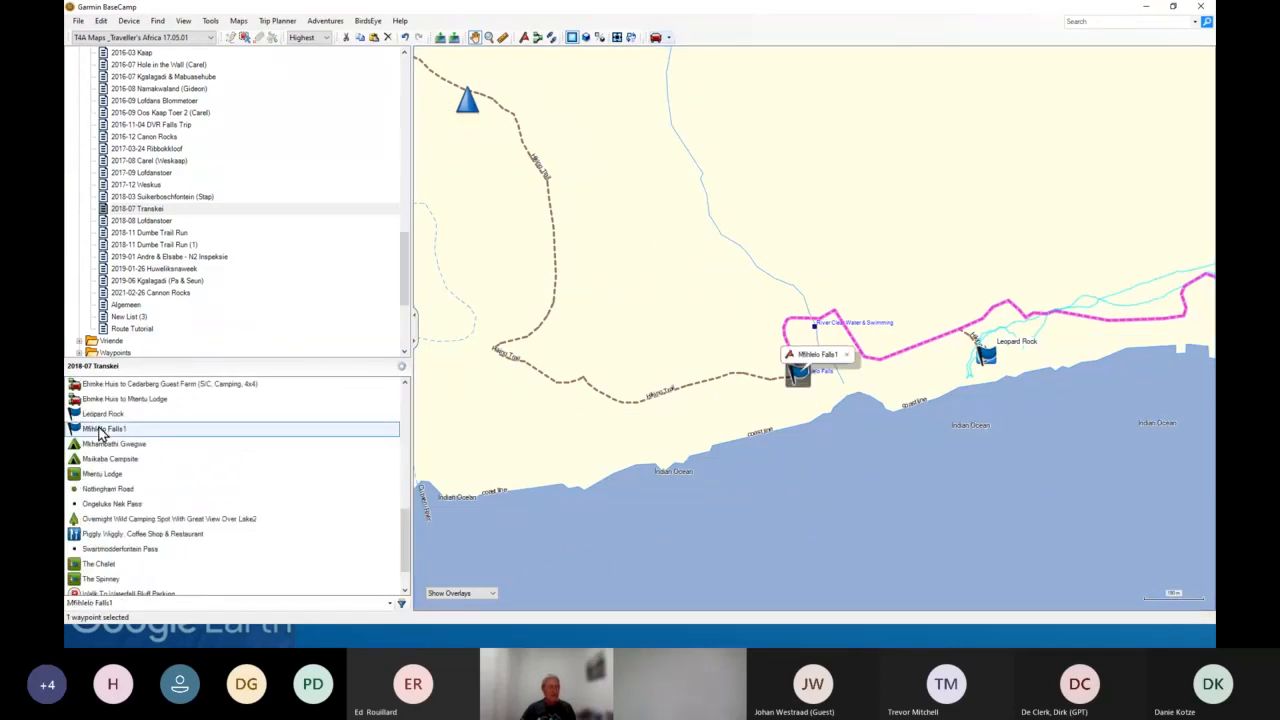
left_click(78, 21)
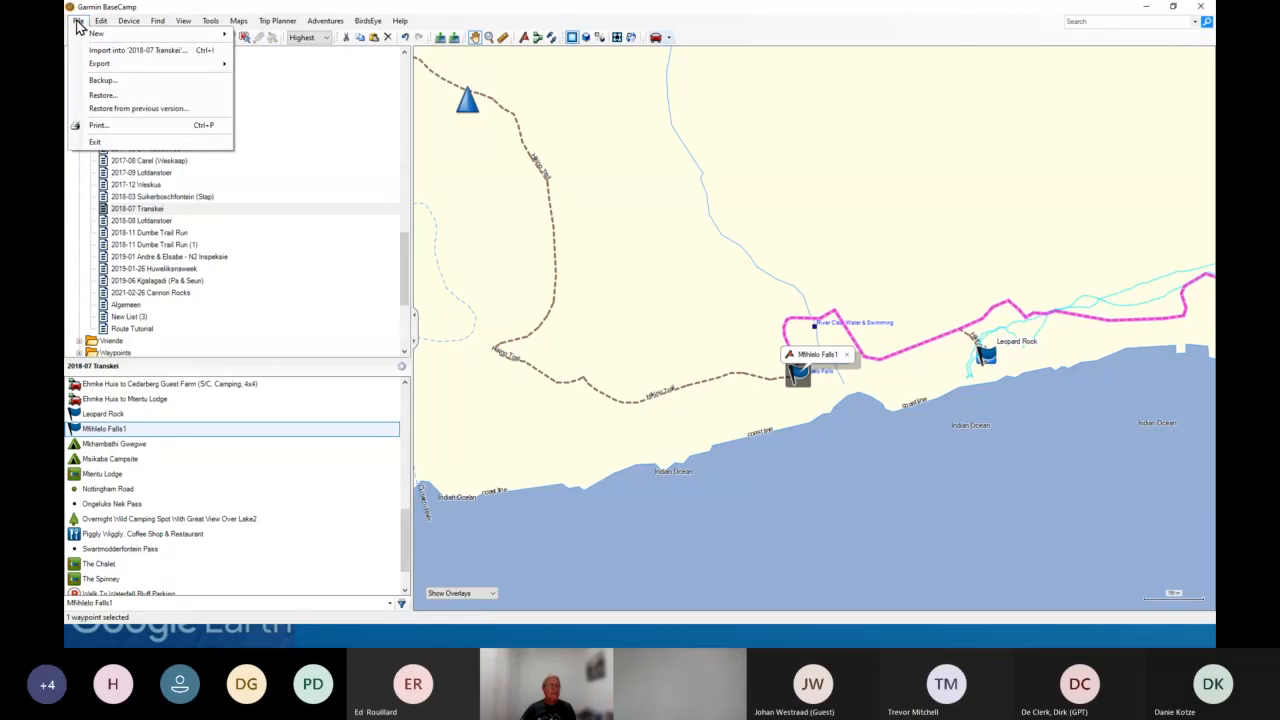
mouse_move(100, 64)
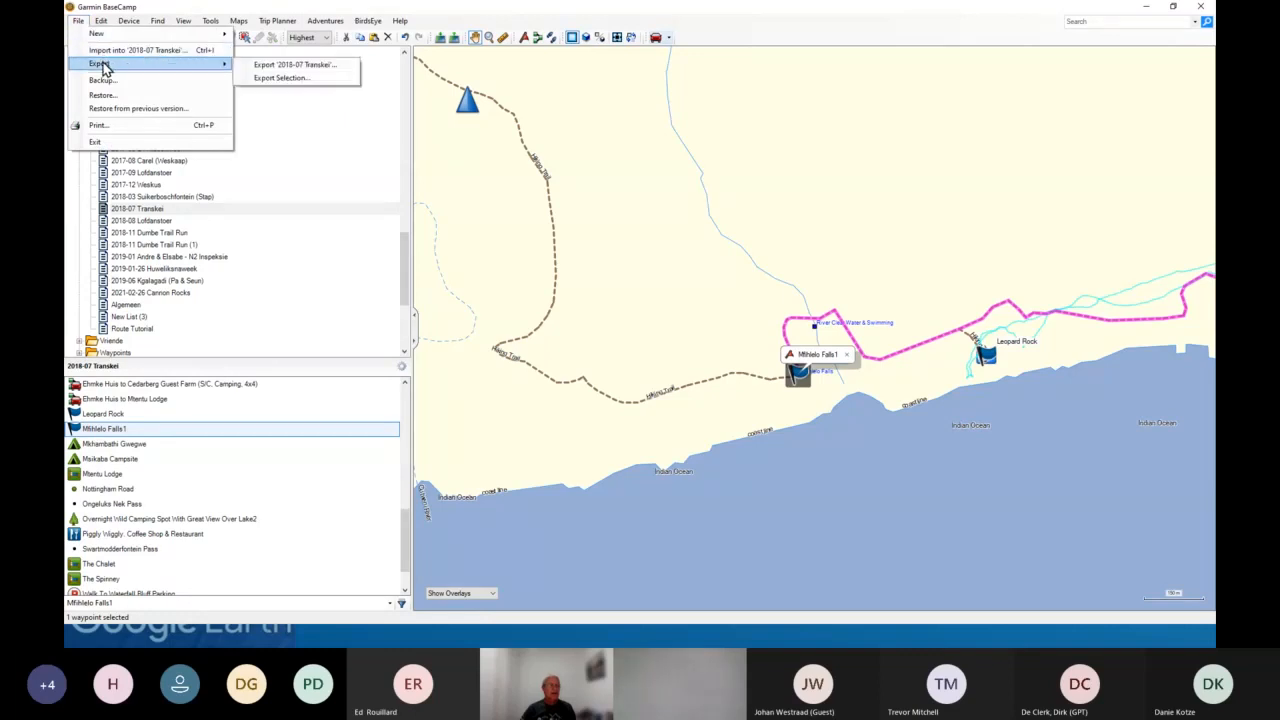
left_click(270, 79)
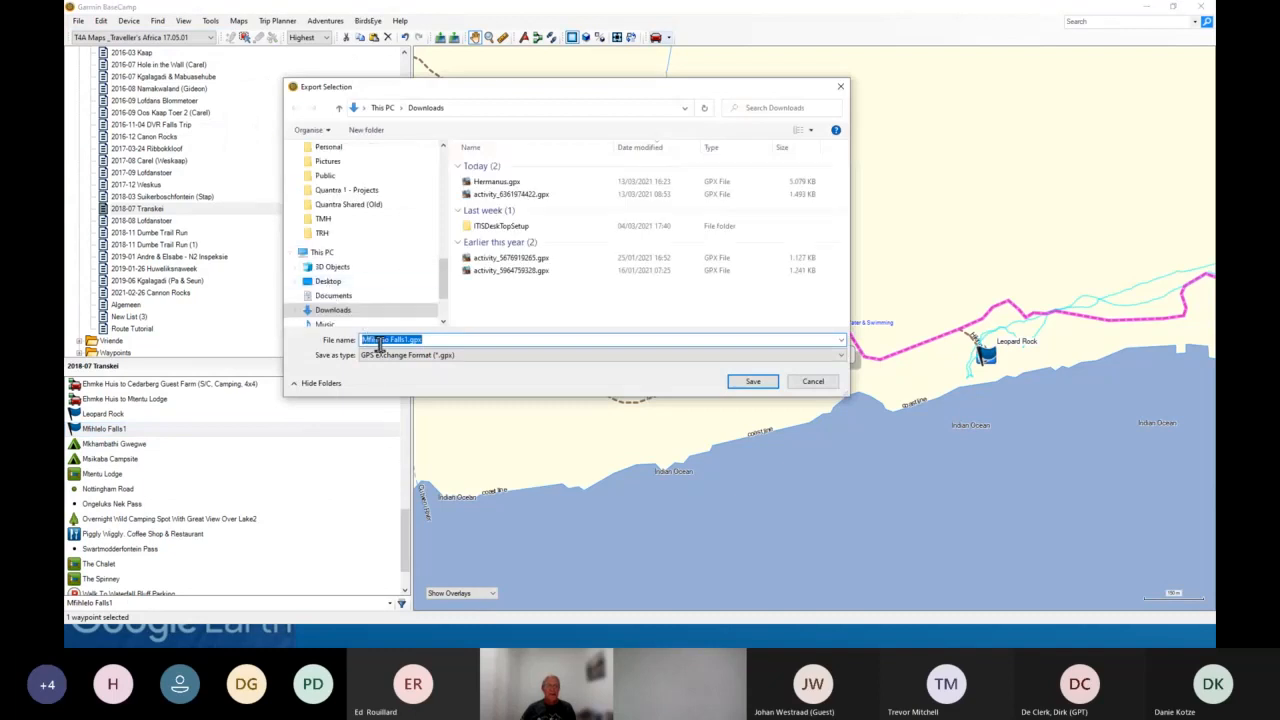
left_click(480, 357)
left_click(453, 392)
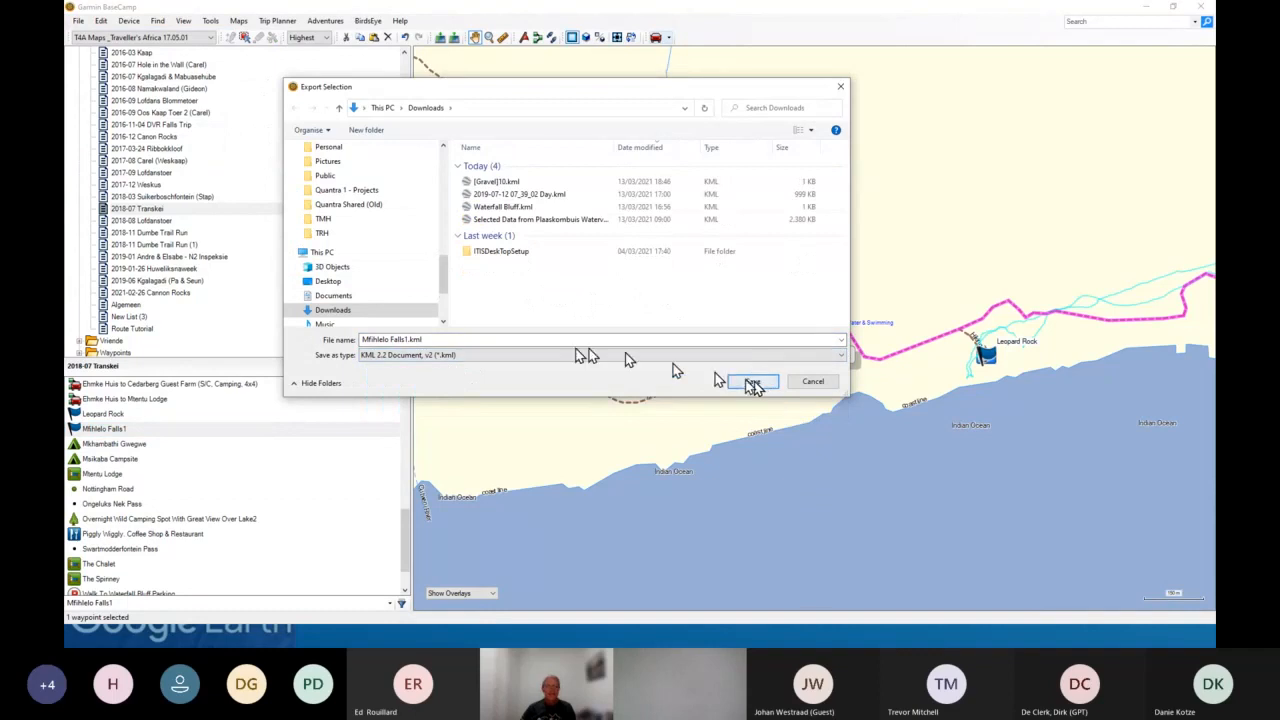
left_click(506, 361)
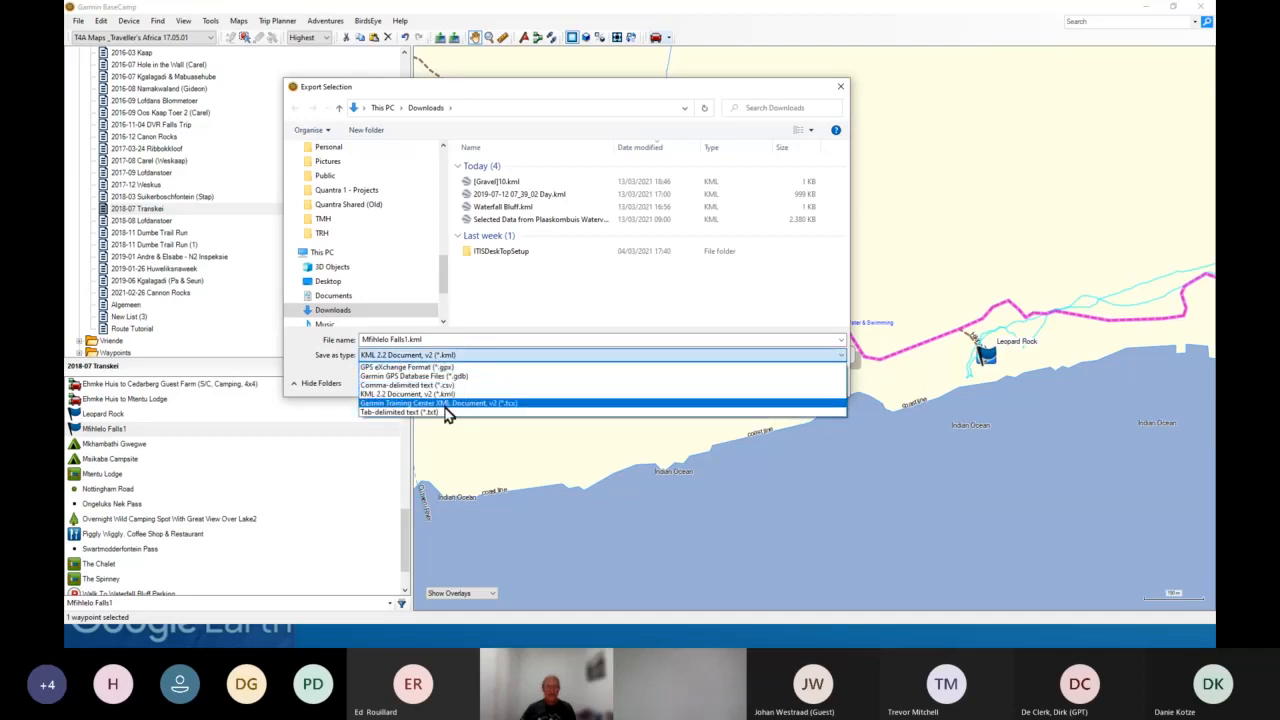
left_click(449, 395)
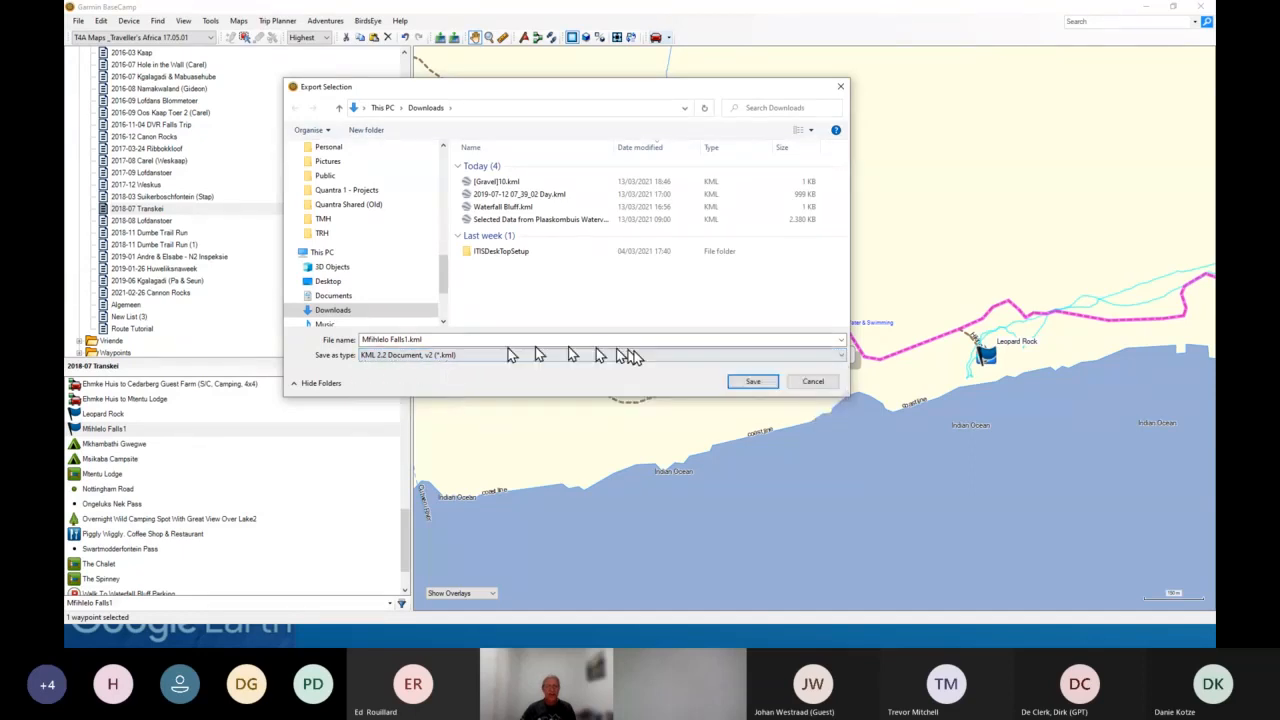
left_click(751, 383)
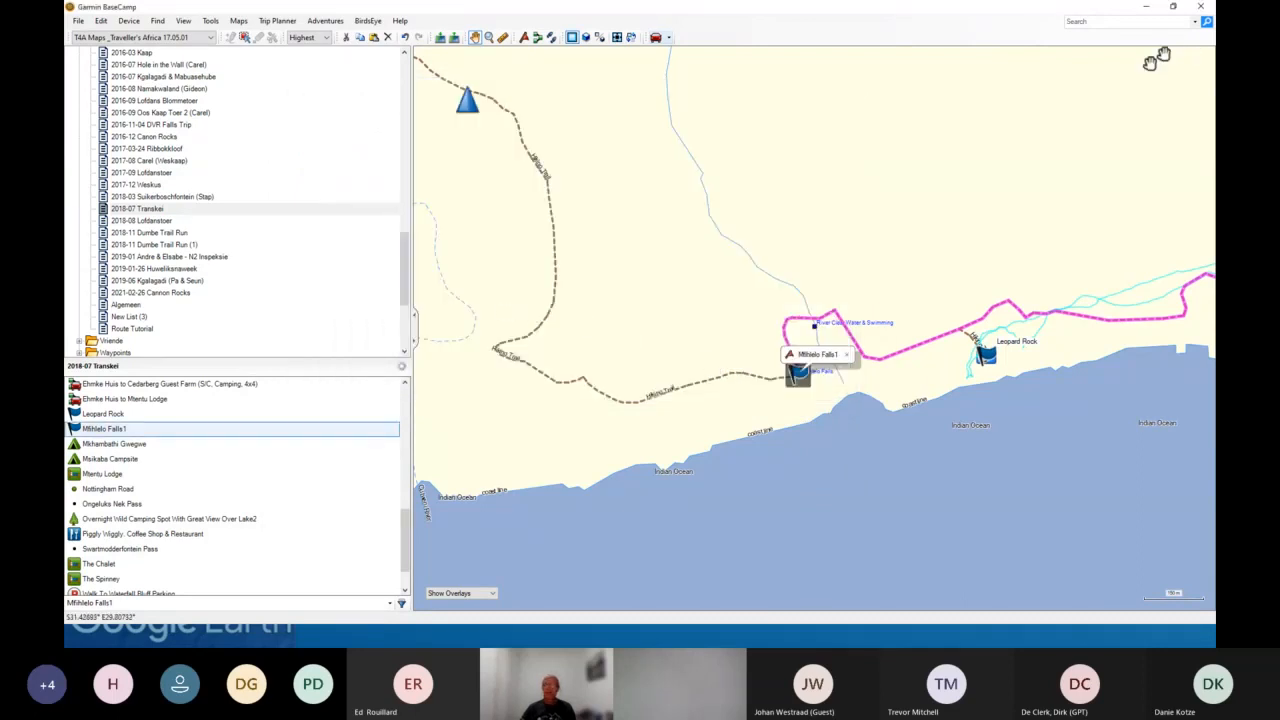
- Switch to Google Earth Pro and open Mfihlelo Falls1.kml from Downloads, showing all file types
key("alt+Tab")
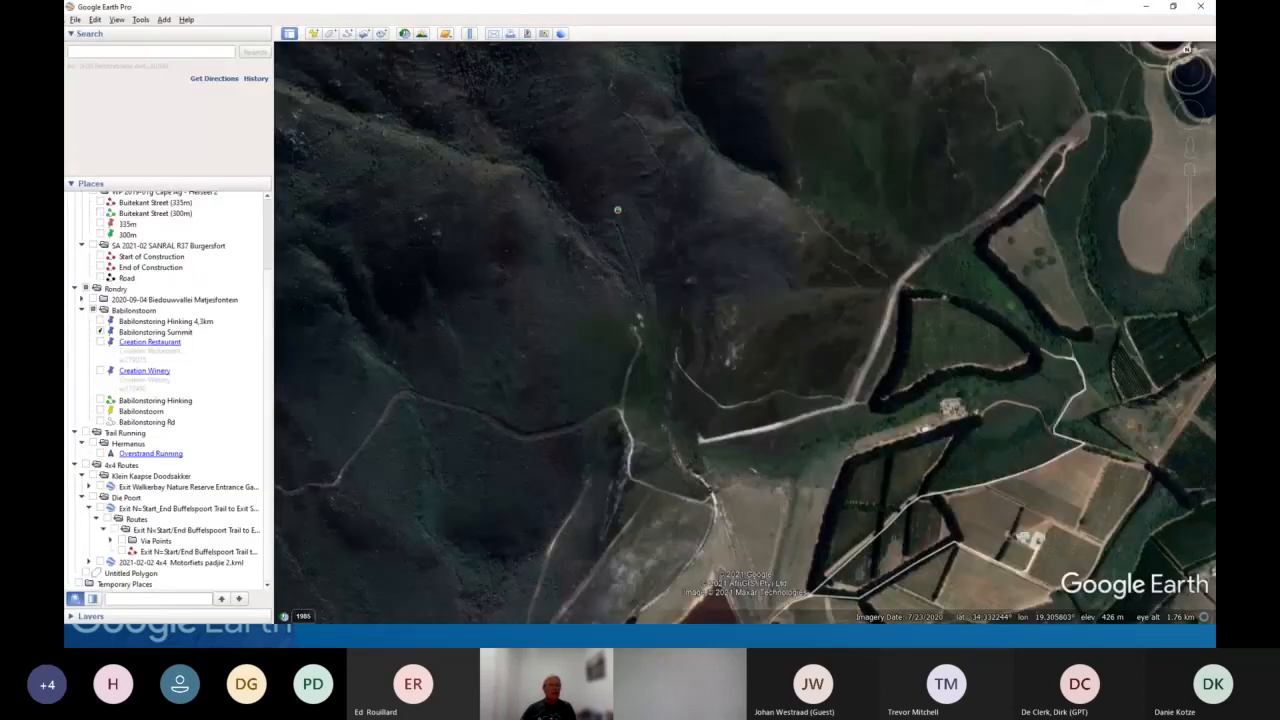
left_click(75, 20)
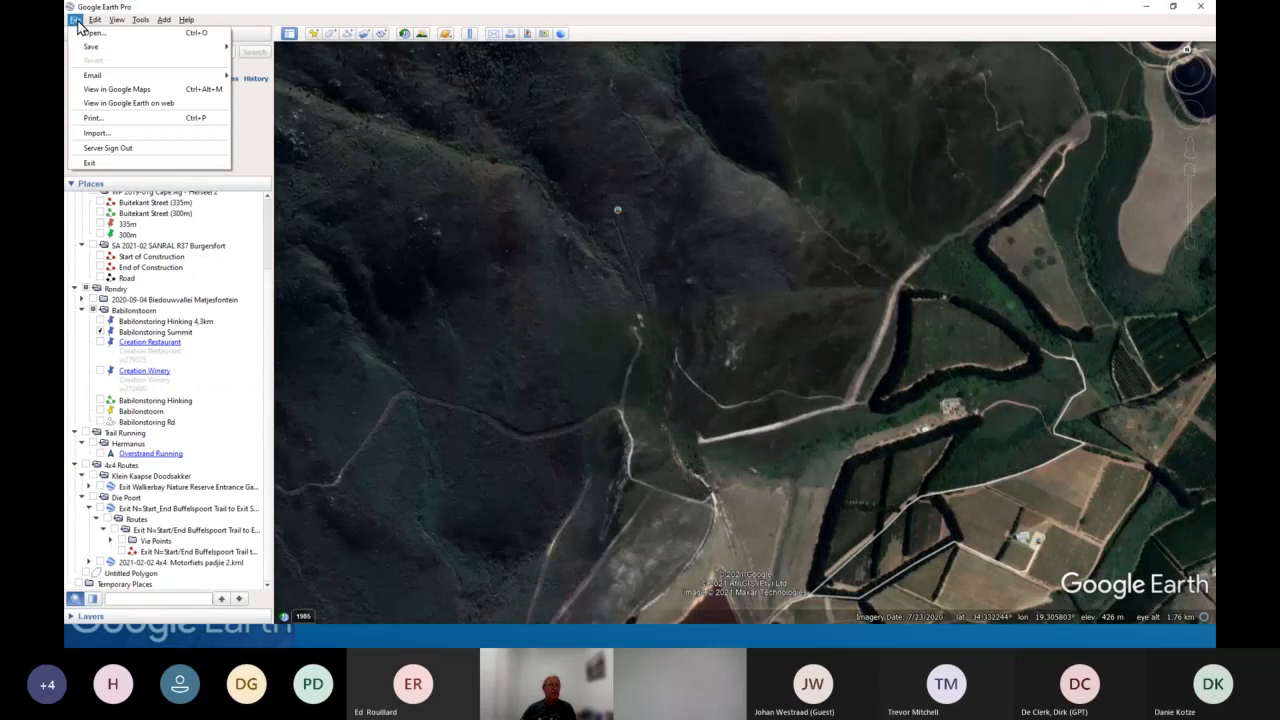
left_click(95, 143)
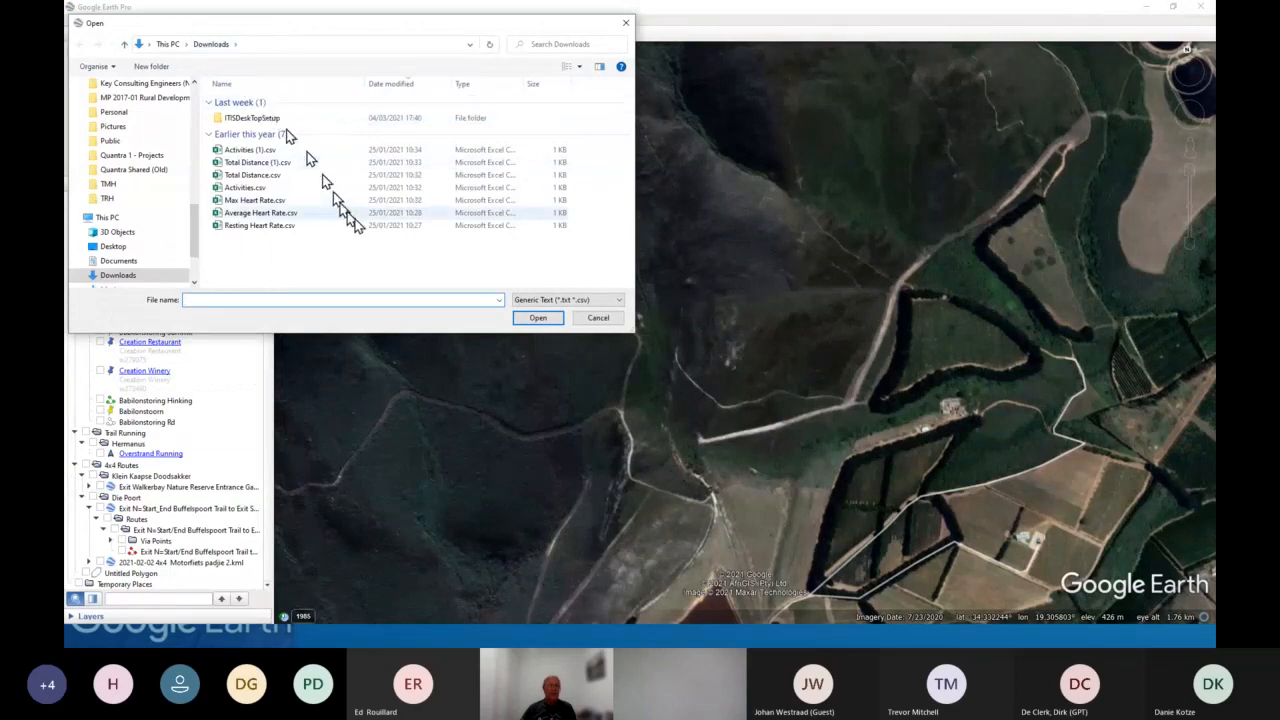
left_click(615, 303)
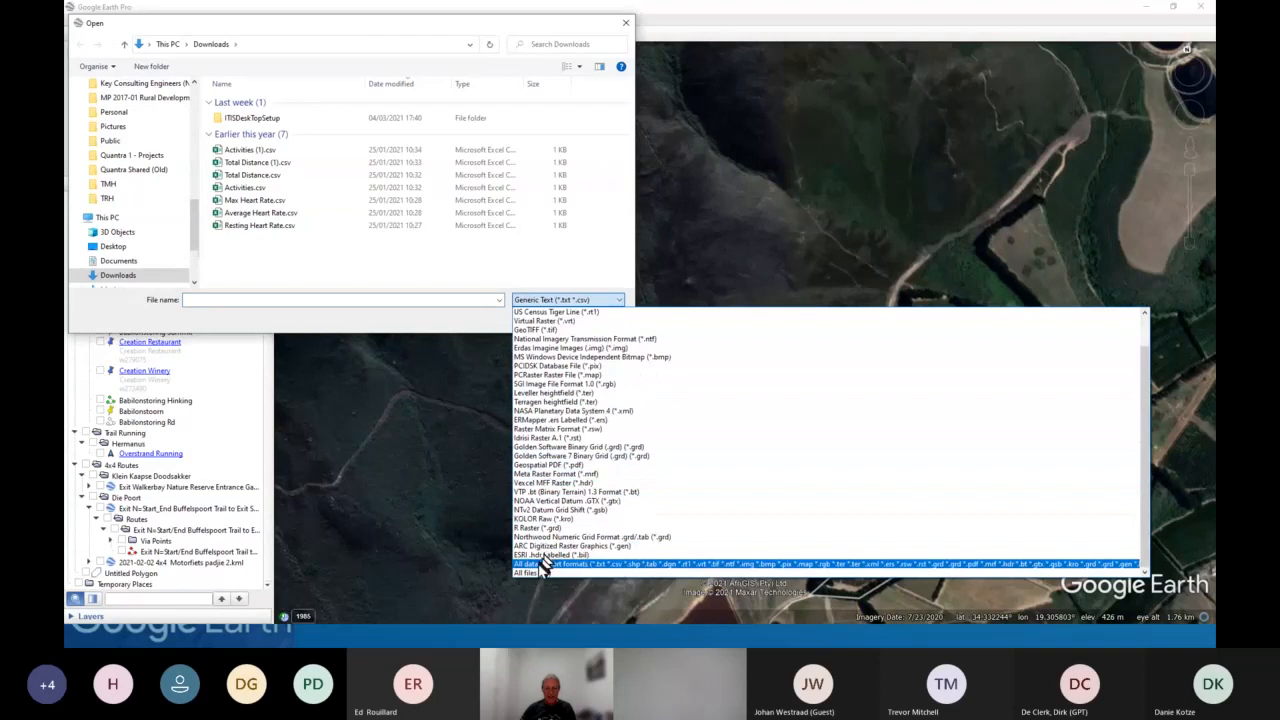
left_click(534, 573)
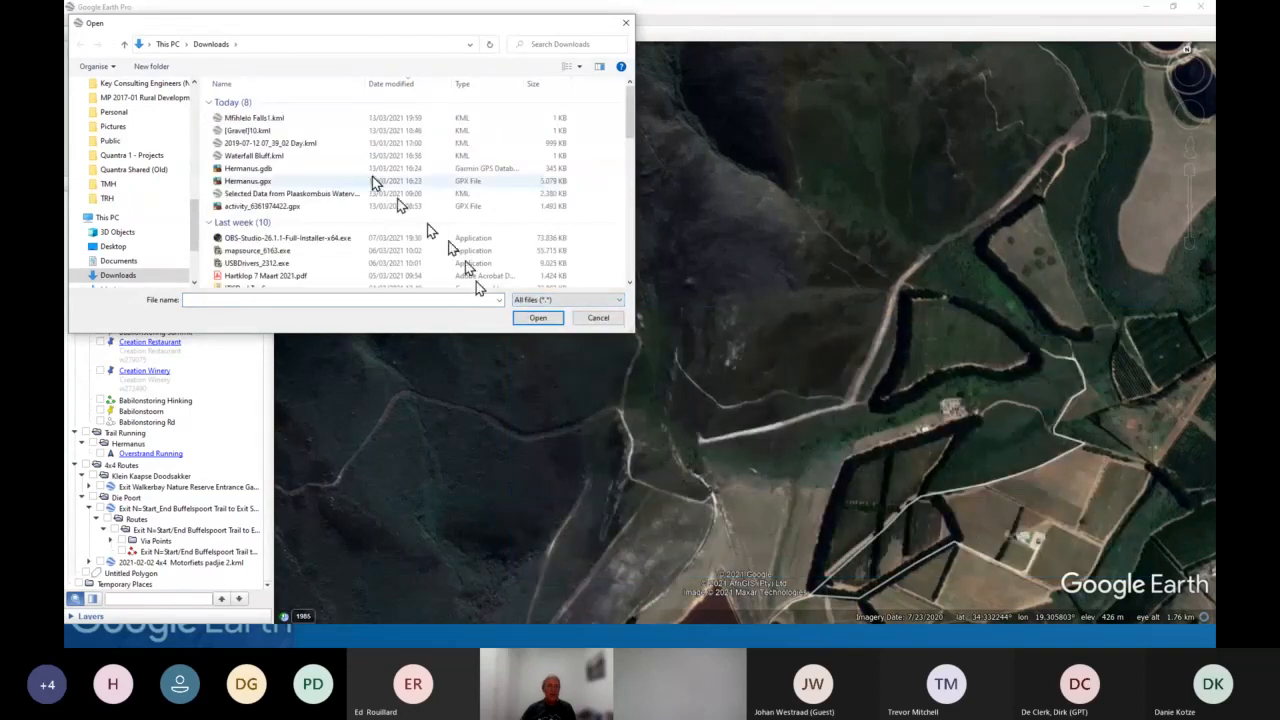
left_click(262, 120)
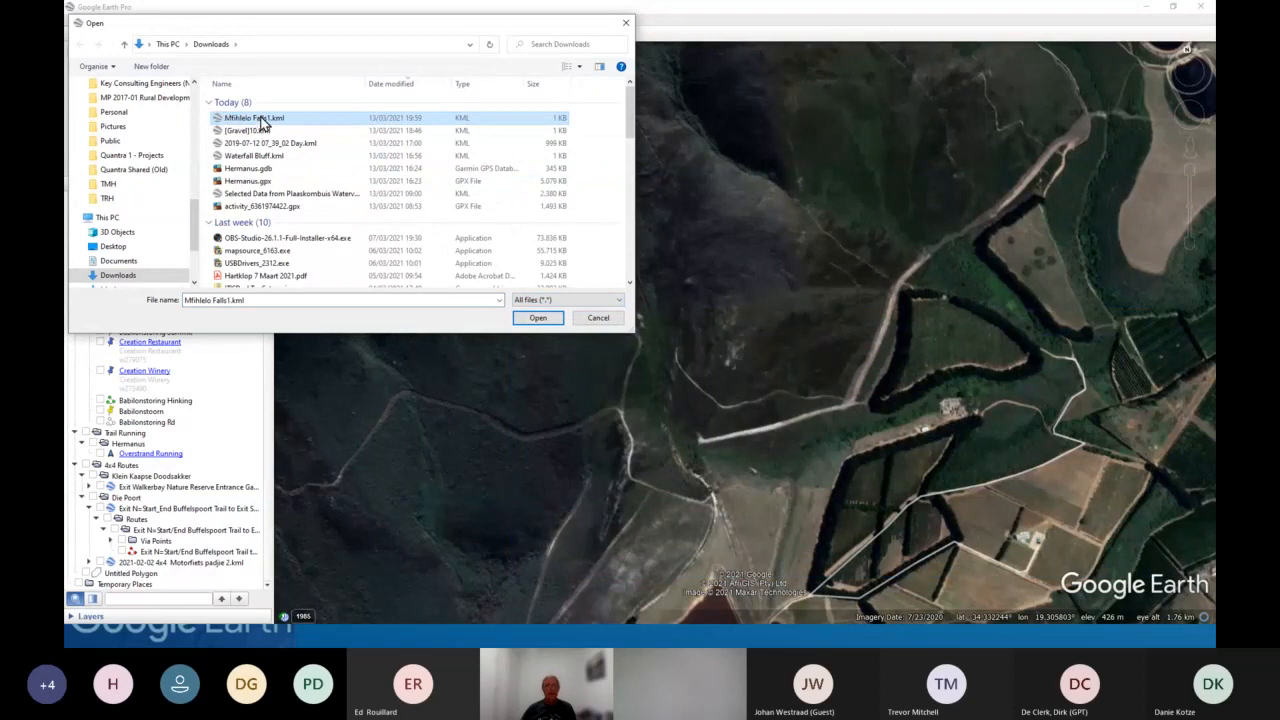
left_click(538, 318)
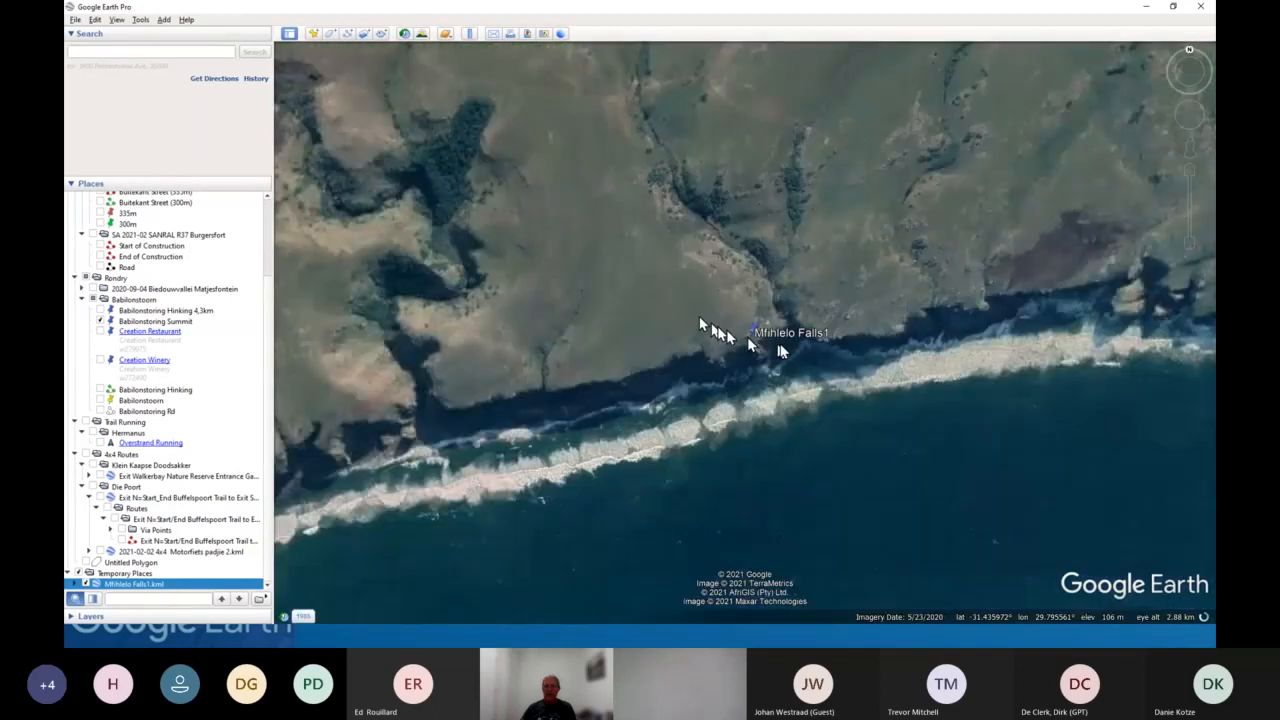
- Zoom and pan around the imported Mfihlelo Falls1 placemark to examine the surrounding terrain
scroll(752, 349, "up", 2)
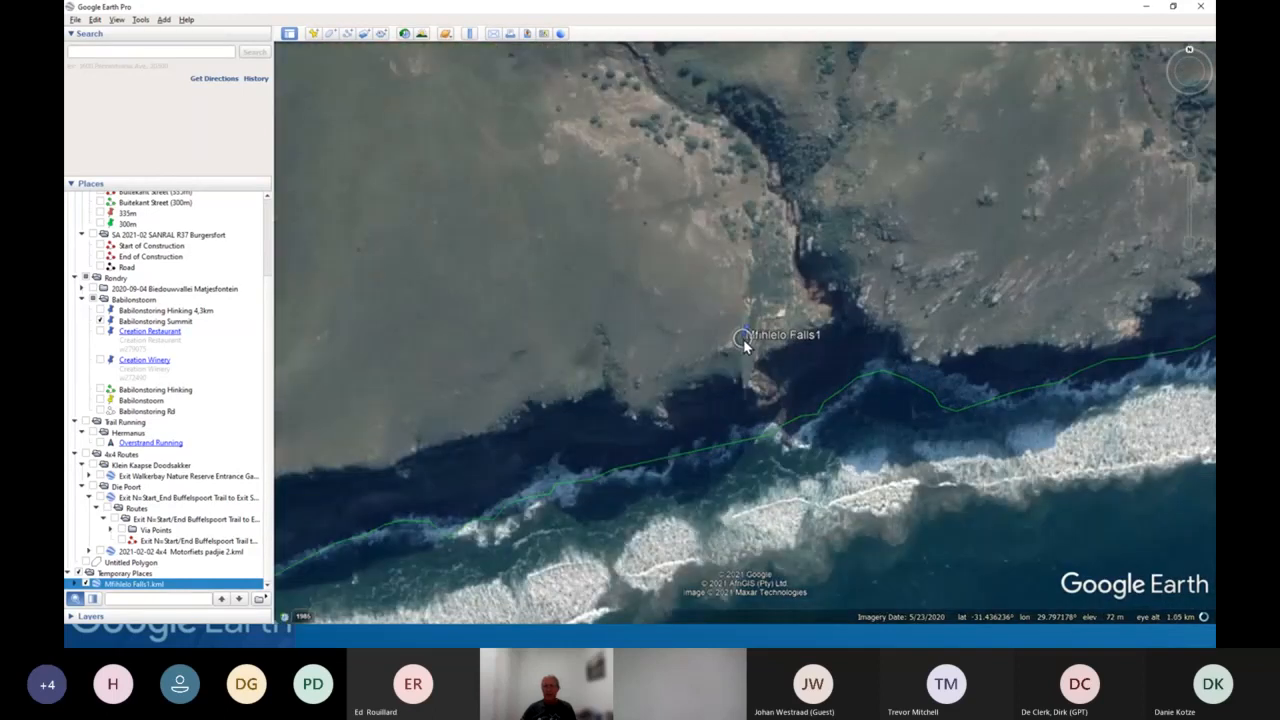
scroll(873, 351, "up", 2)
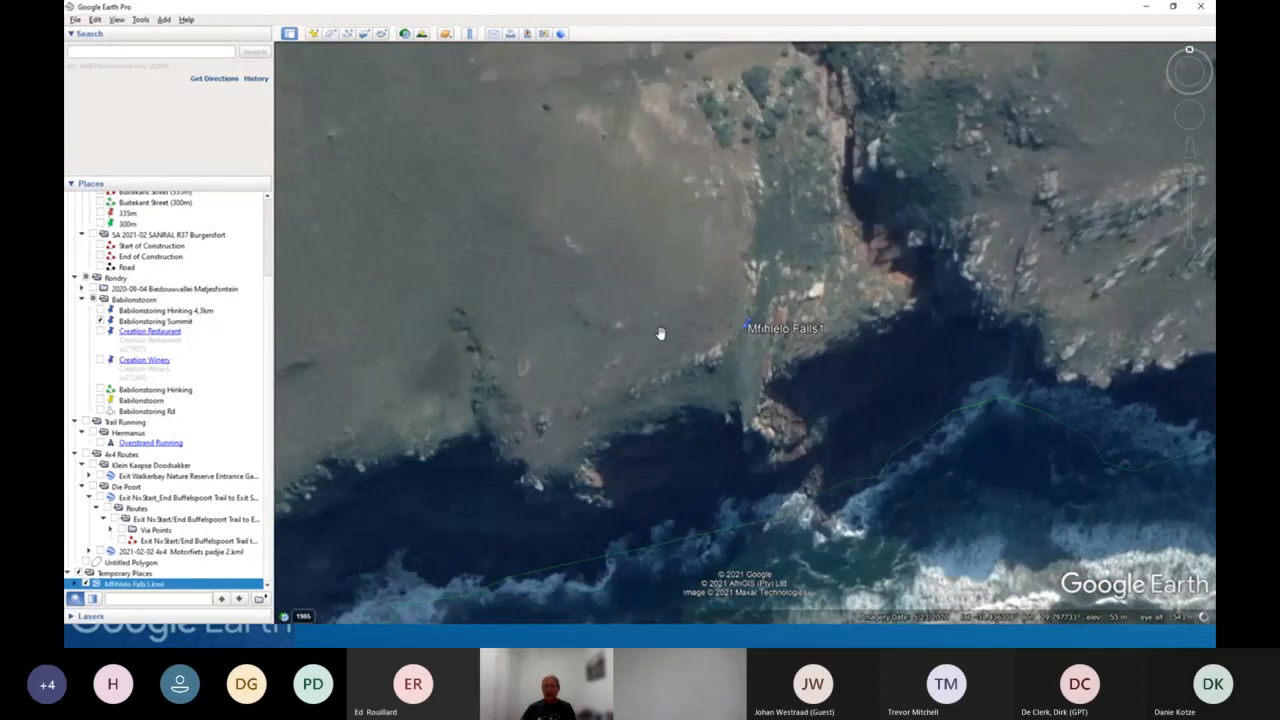
scroll(699, 333, "down", 2)
left_click_drag(663, 286, 697, 374)
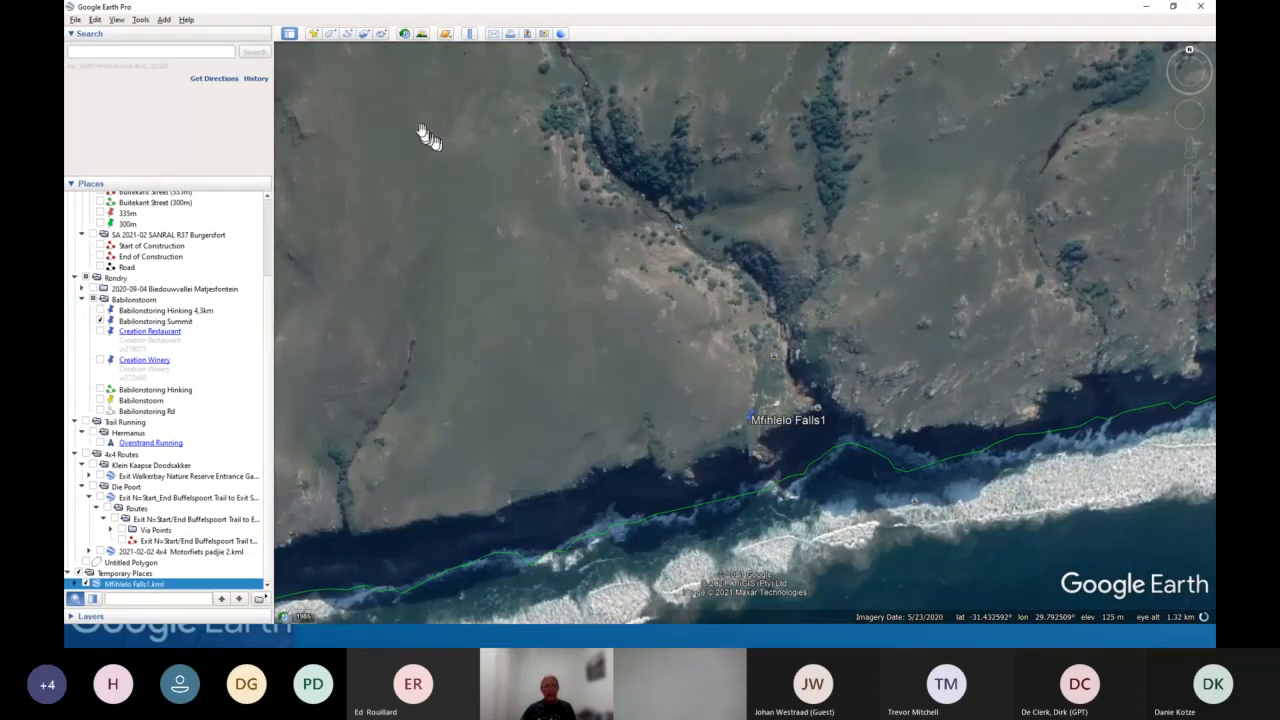
left_click_drag(391, 89, 893, 545)
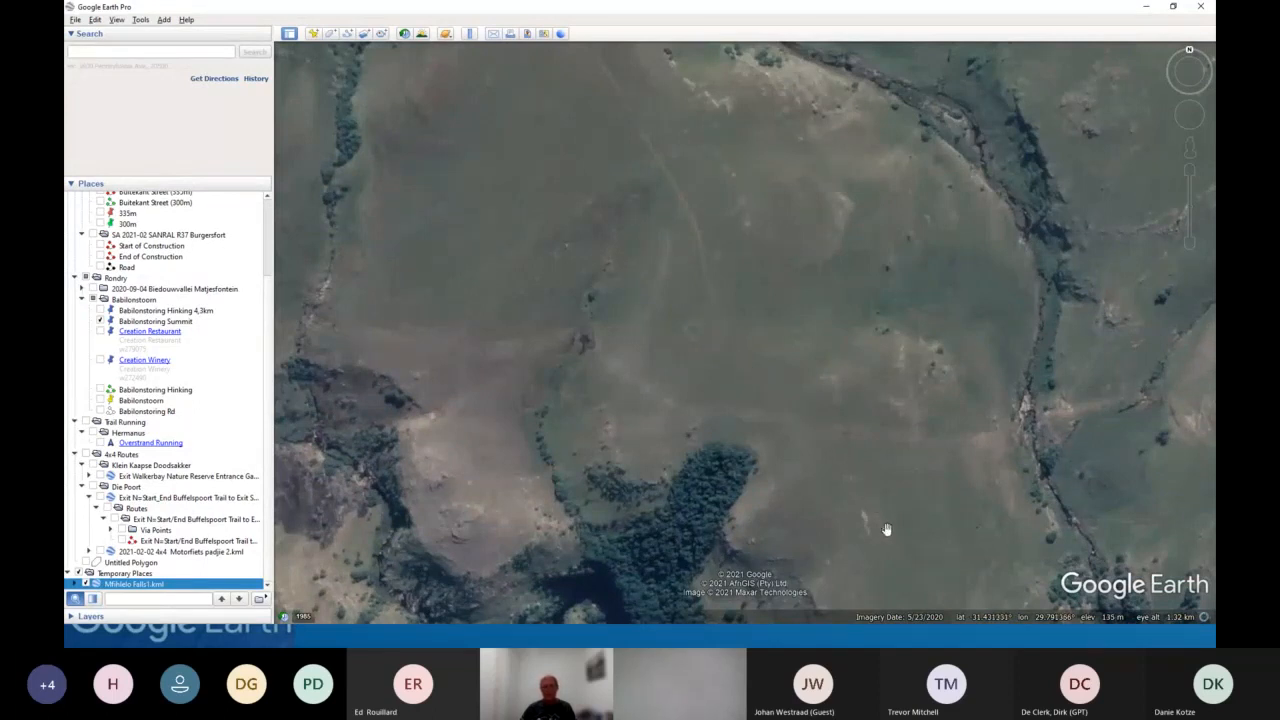
left_click_drag(887, 530, 688, 242)
left_click_drag(817, 474, 750, 374)
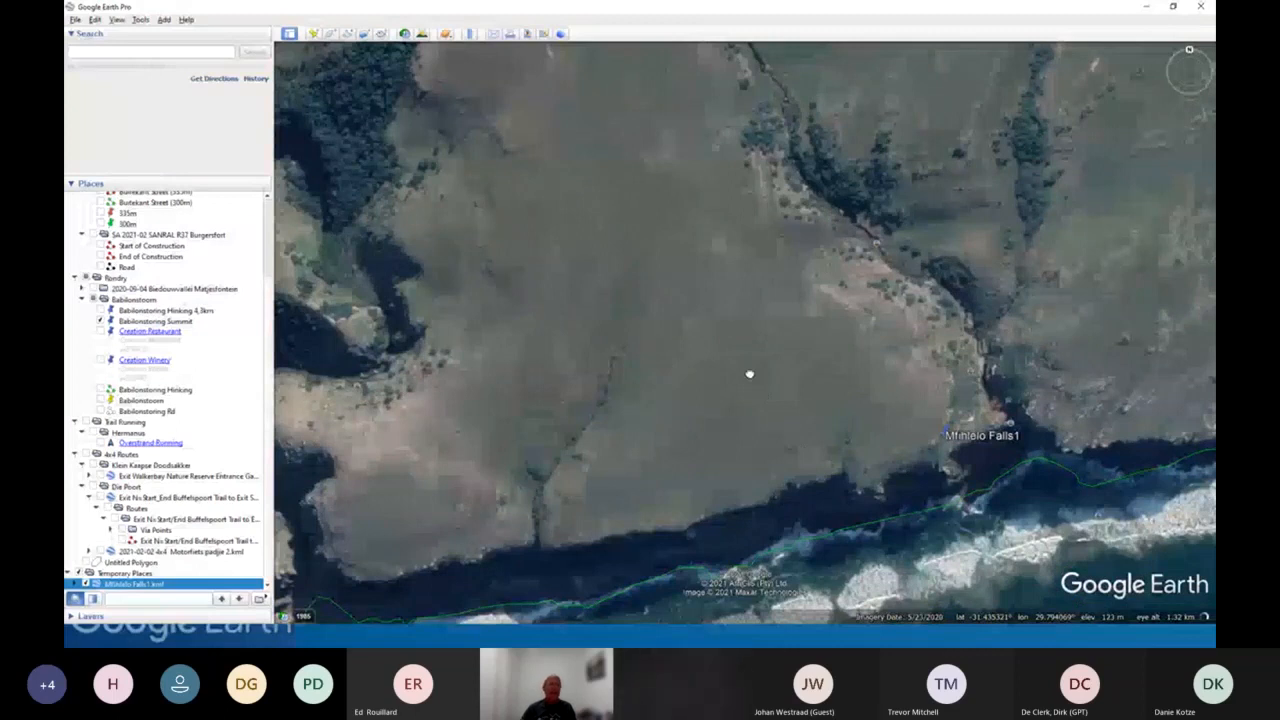
scroll(875, 242, "up", 3)
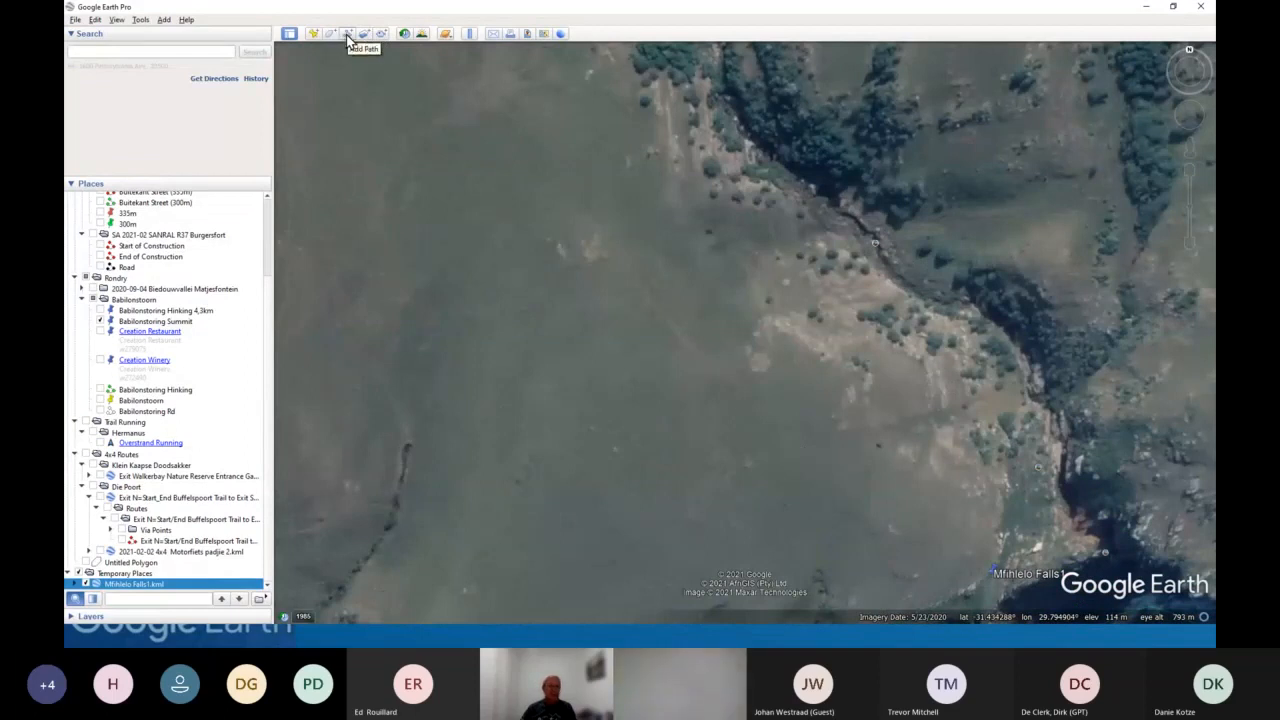
left_click(112, 575)
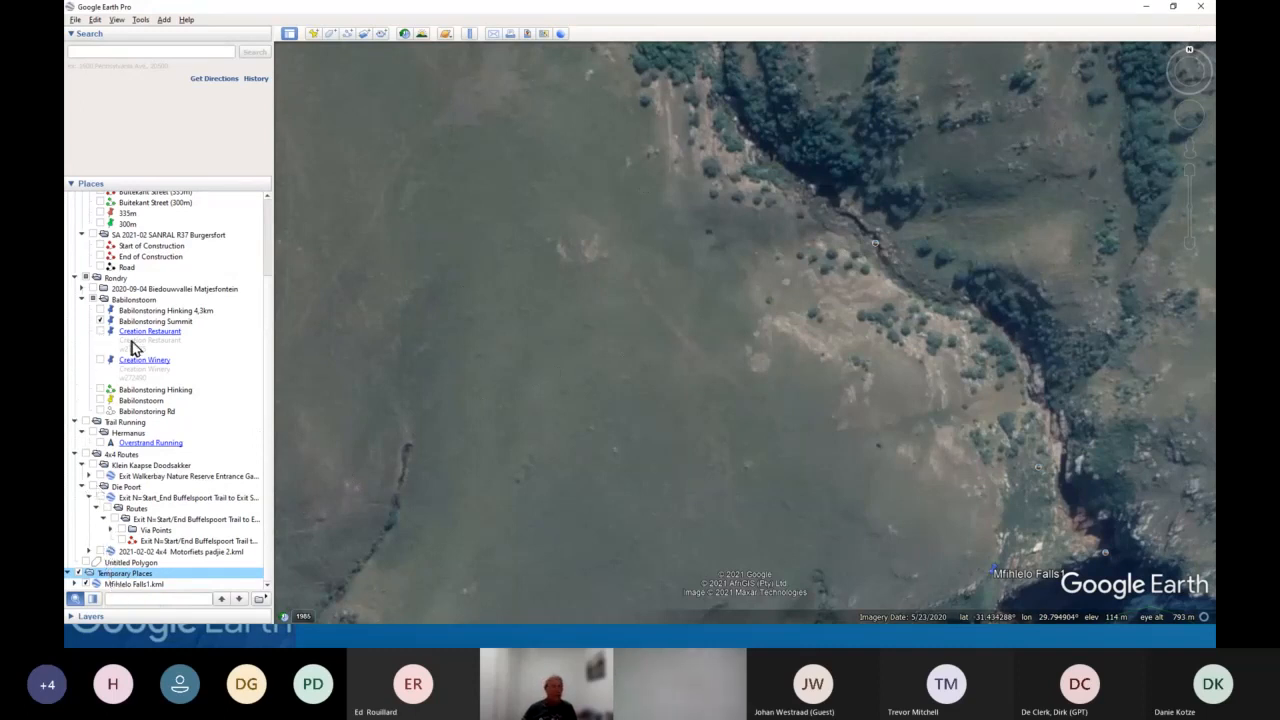
- Create a folder named Basecamp Training in My Places and move Mfihlelo Falls1.kml into it
scroll(131, 345, "up", 3)
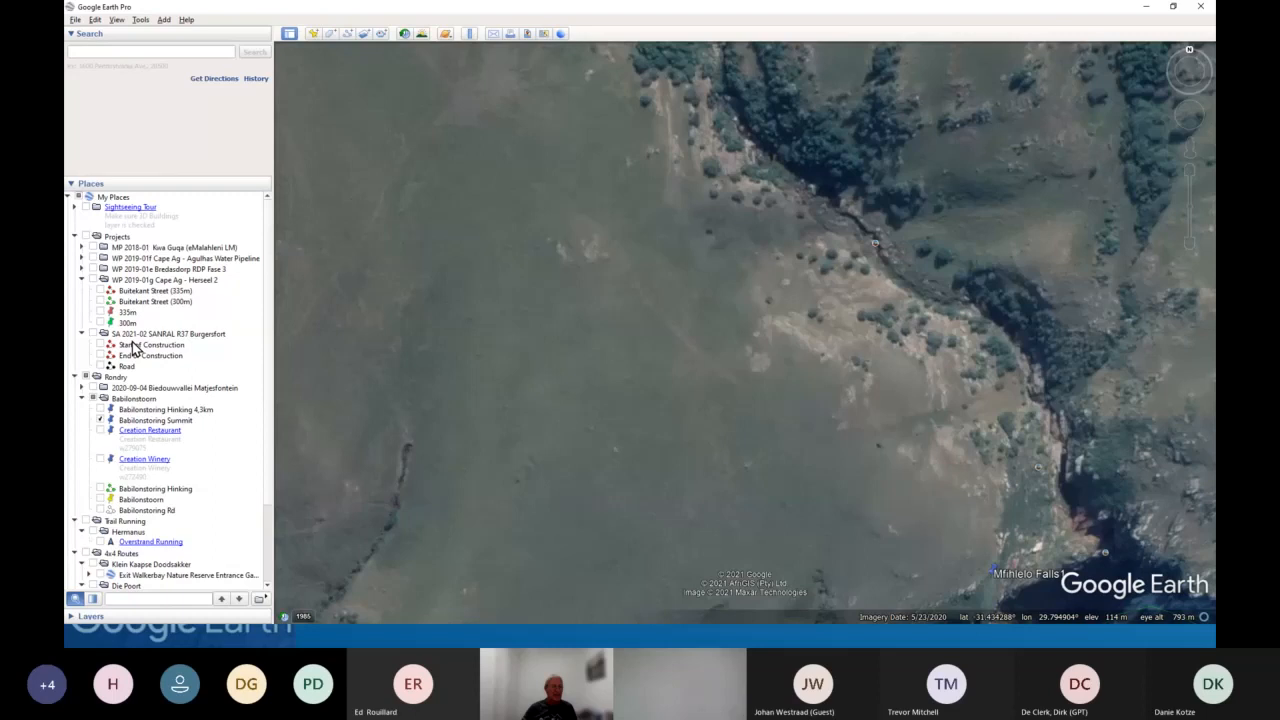
right_click(109, 198)
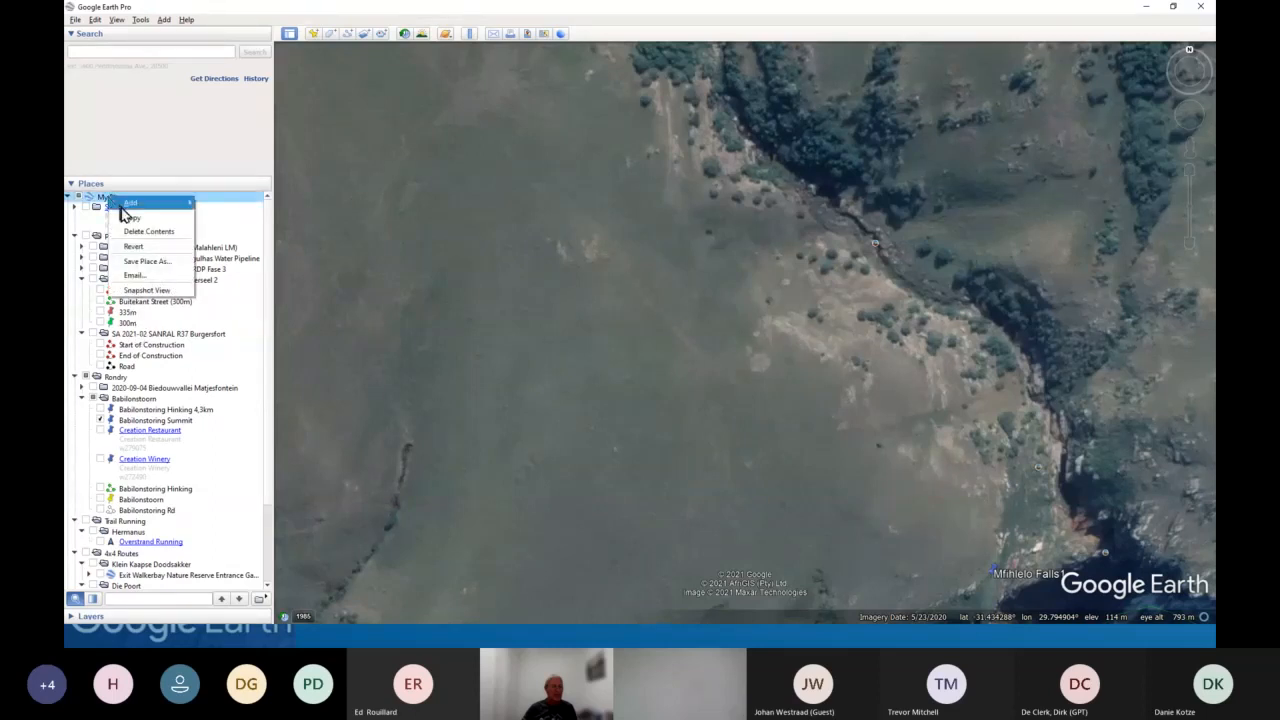
mouse_move(134, 209)
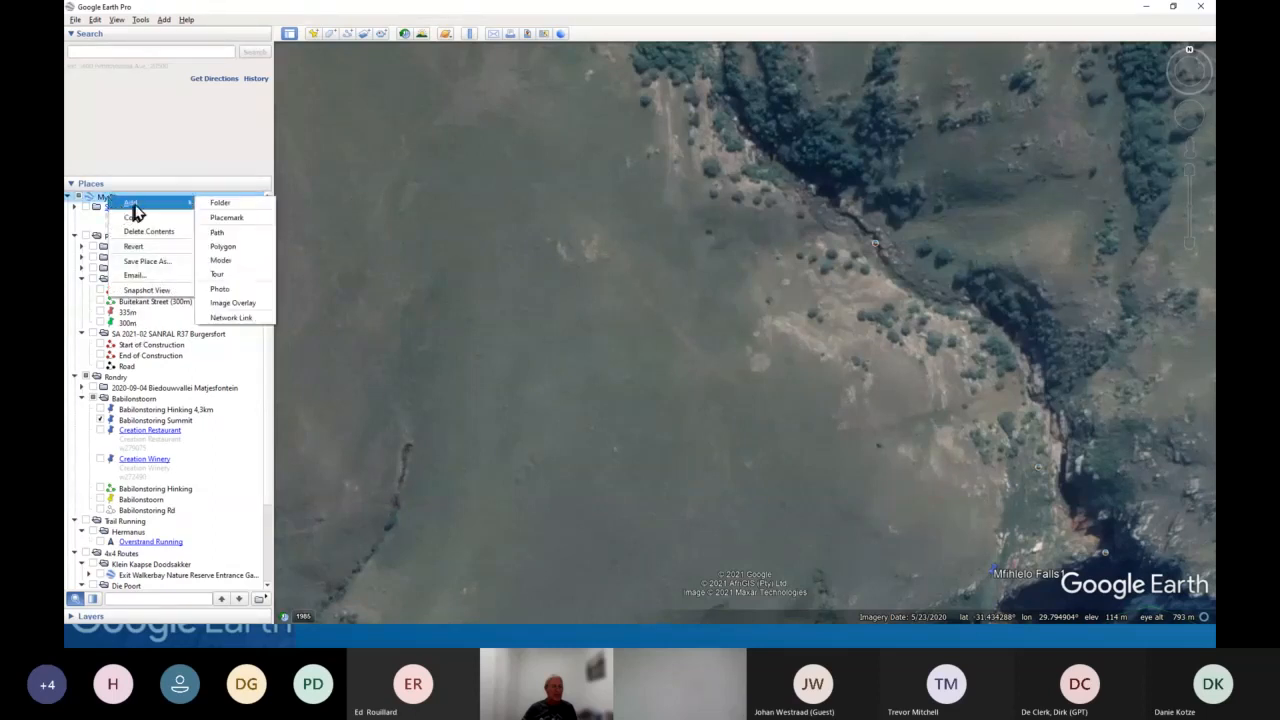
left_click(220, 205)
type("Bo")
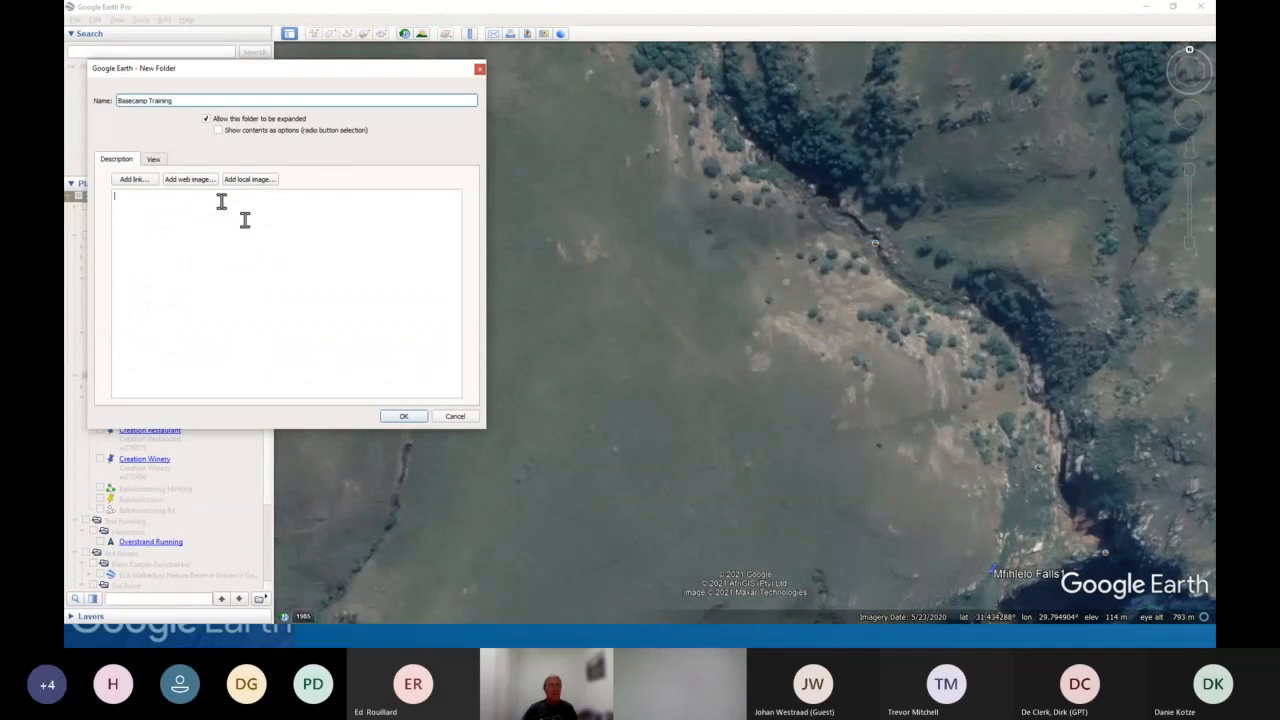
left_click(401, 417)
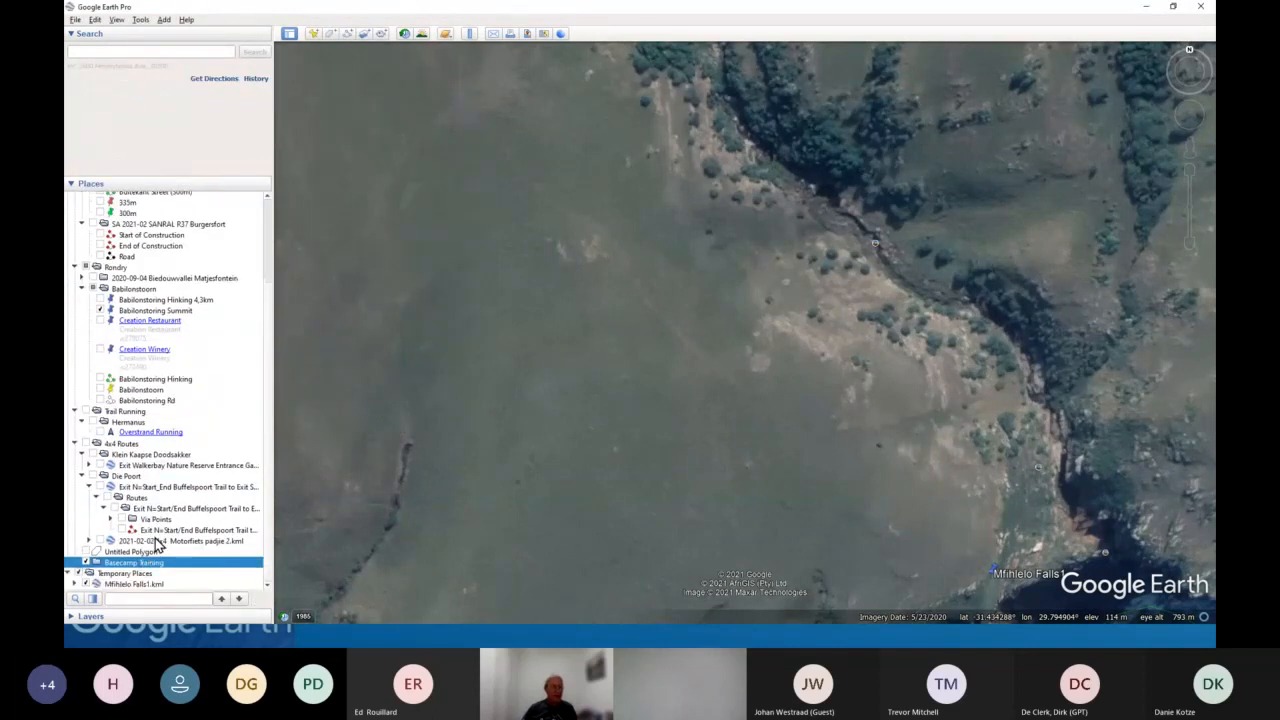
left_click(122, 586)
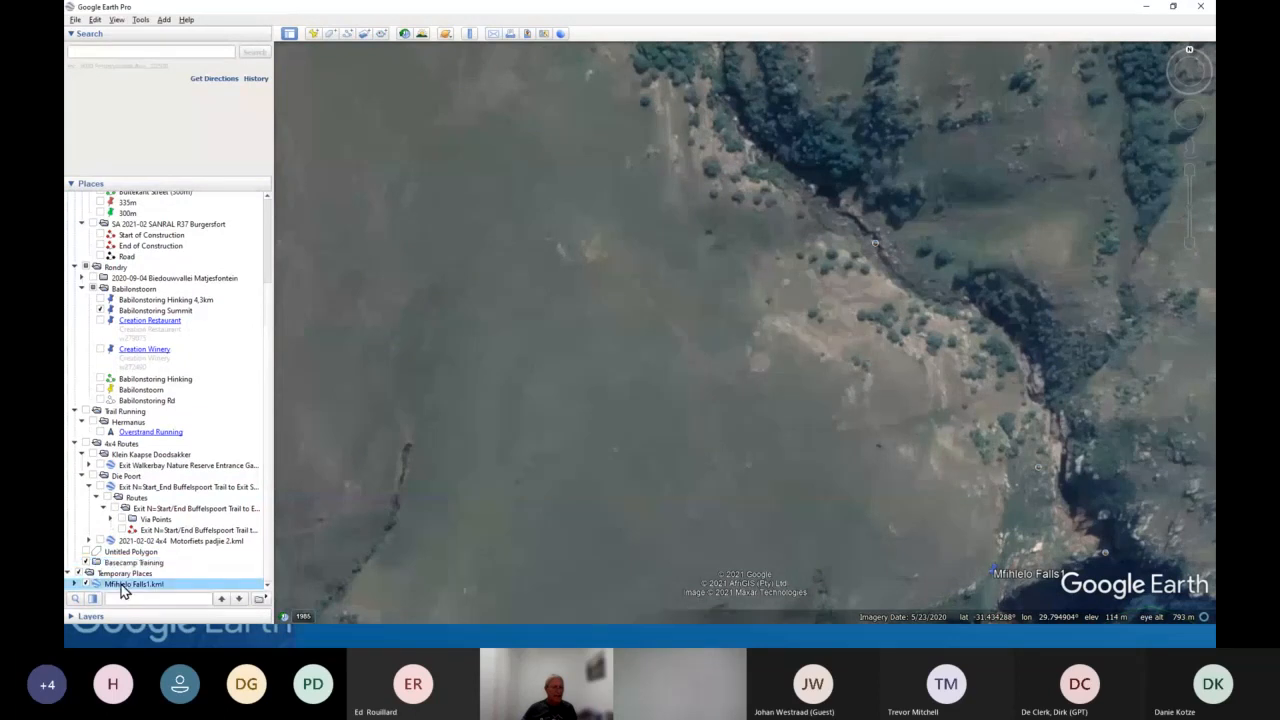
left_click_drag(122, 590, 135, 564)
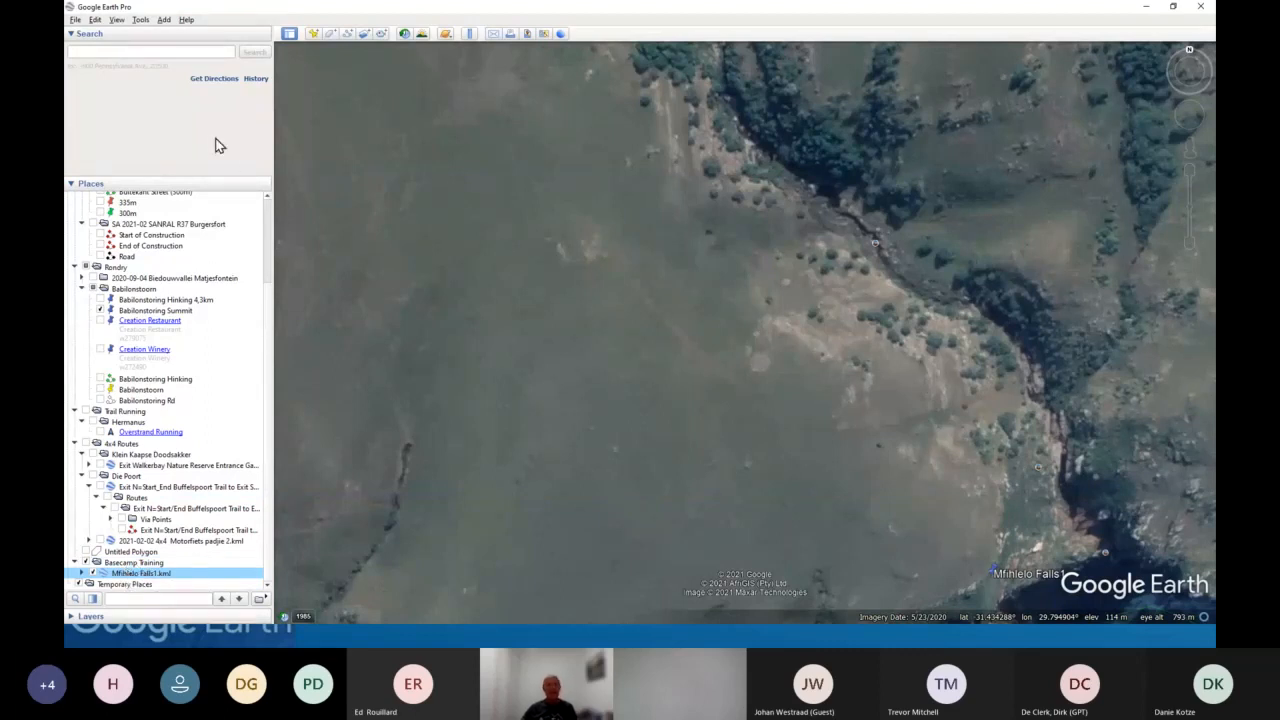
- Start a new path with a red line of width 4 and its length measured in kilometers
left_click(348, 38)
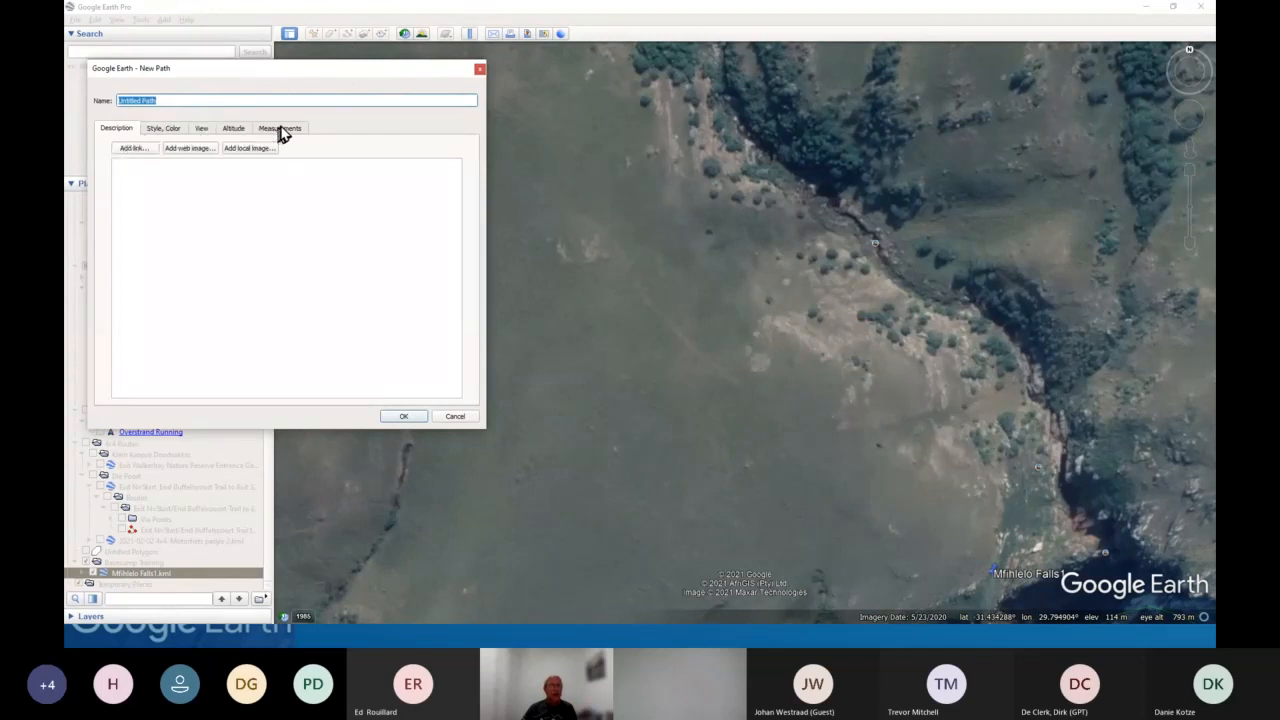
left_click(157, 130)
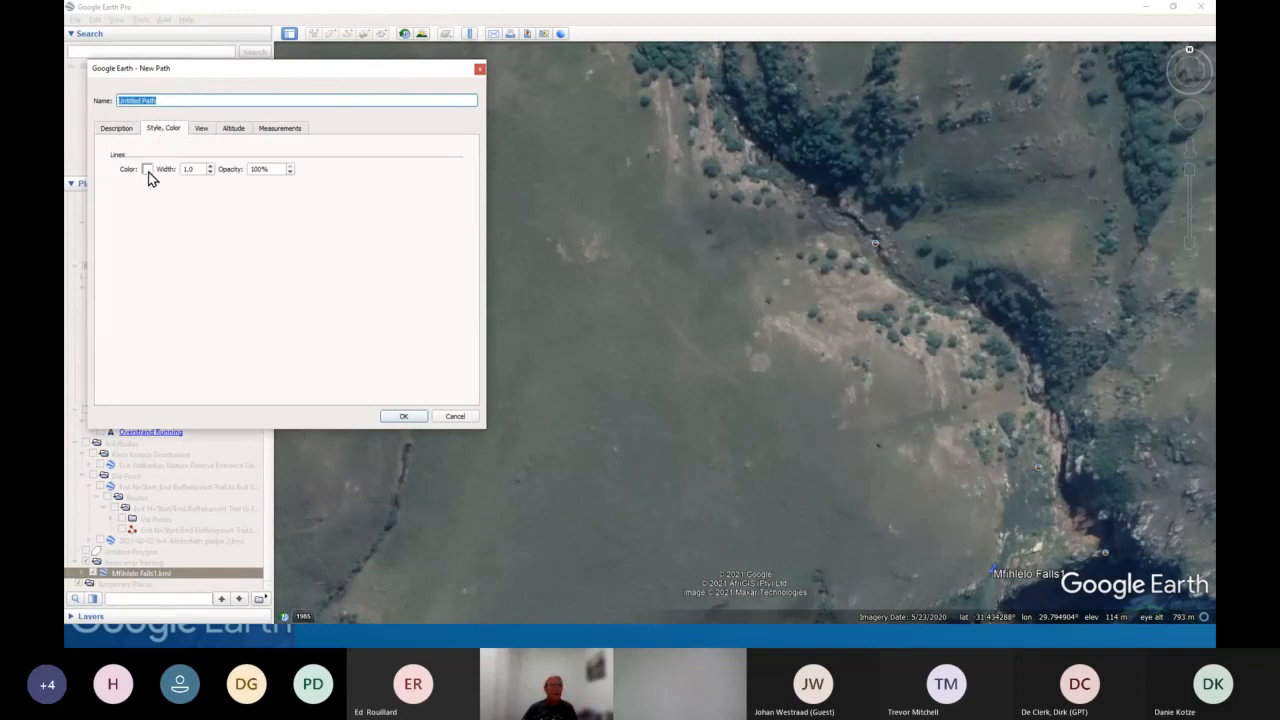
left_click(147, 170)
left_click(177, 221)
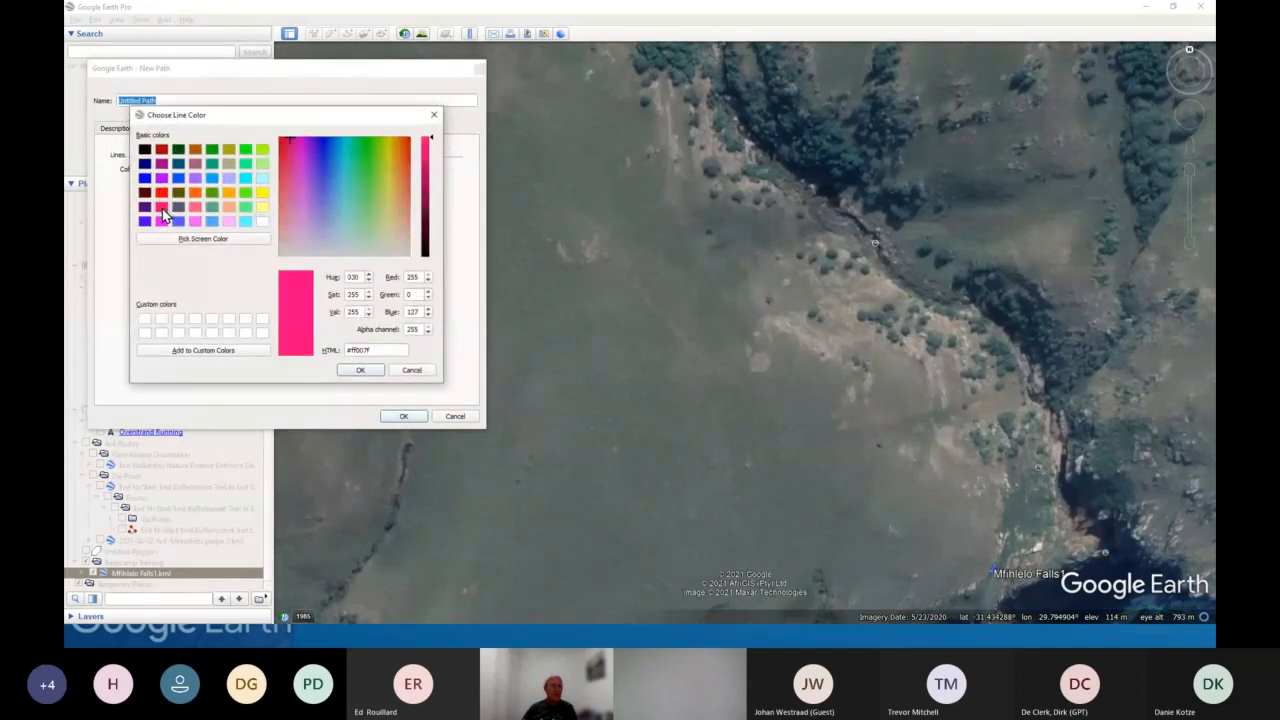
left_click(161, 192)
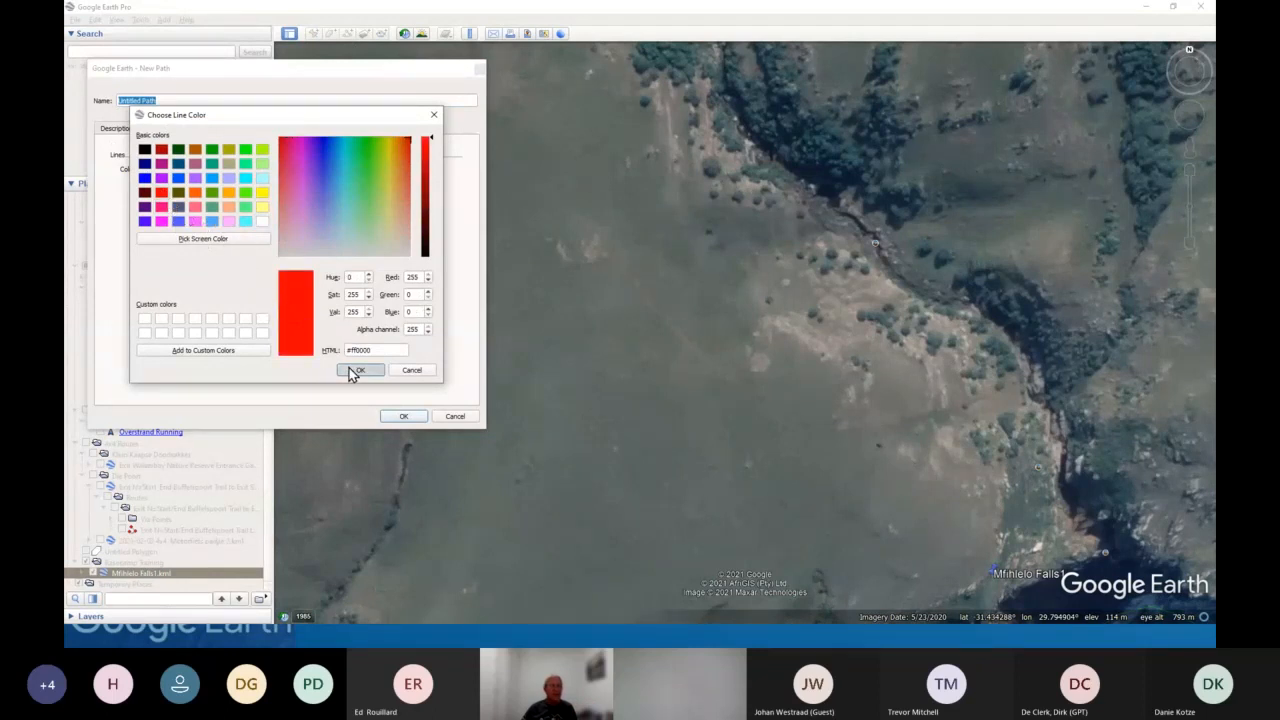
left_click(354, 371)
double_click(198, 169)
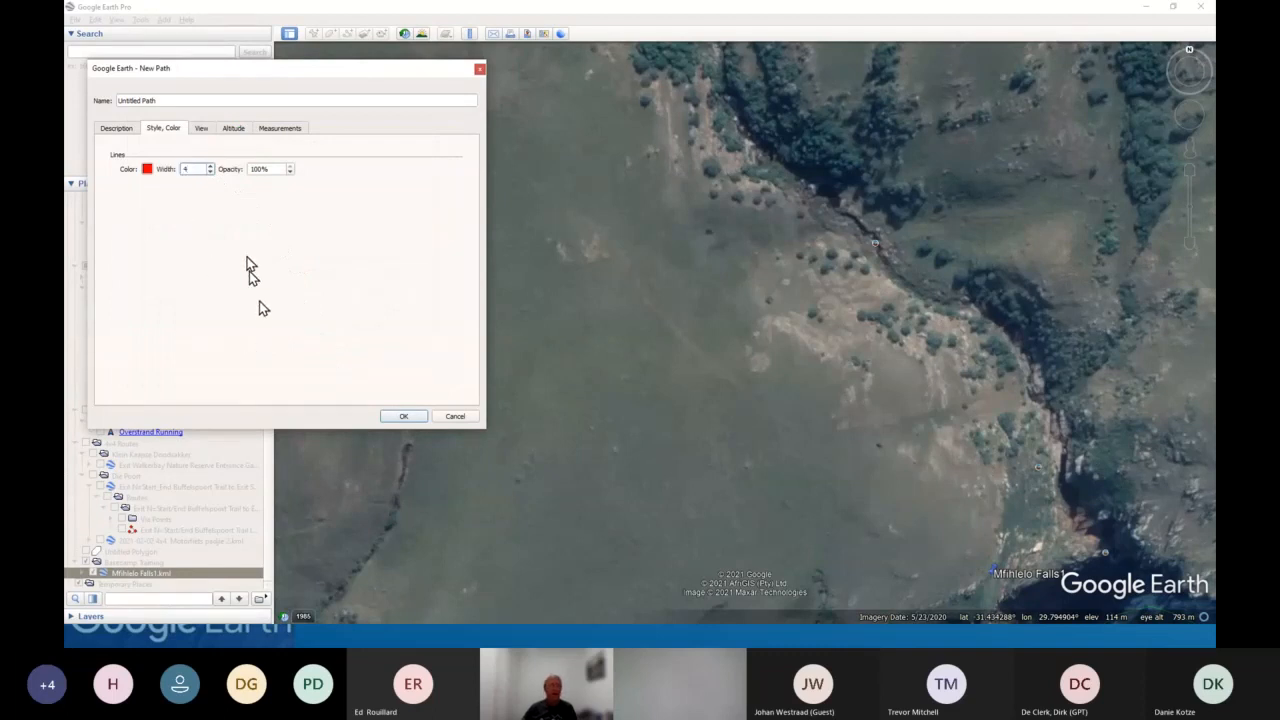
left_click(284, 130)
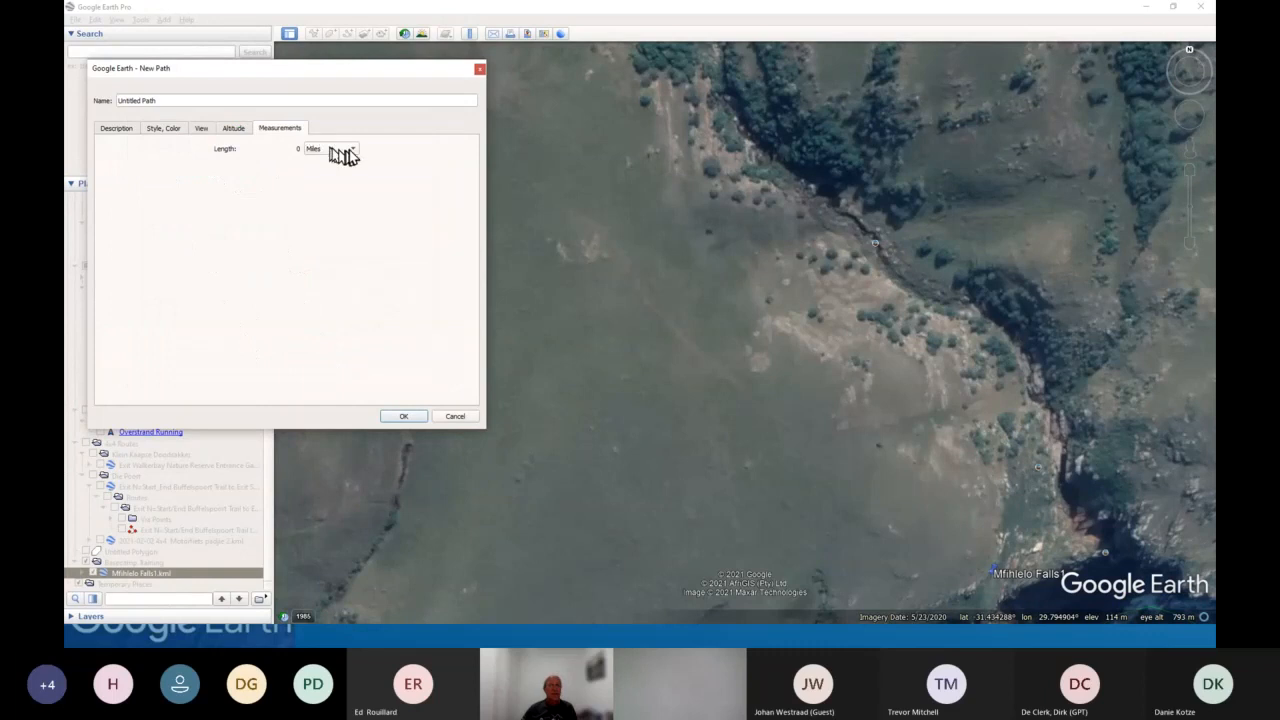
left_click(352, 149)
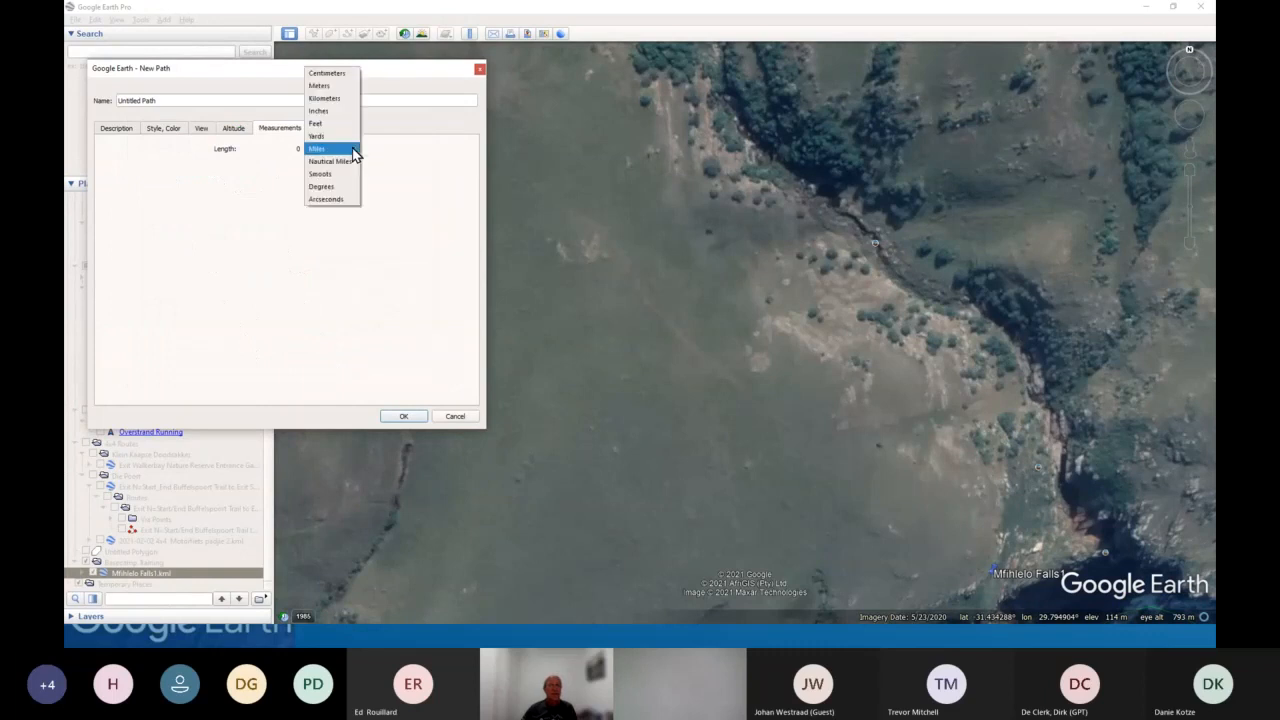
left_click(330, 100)
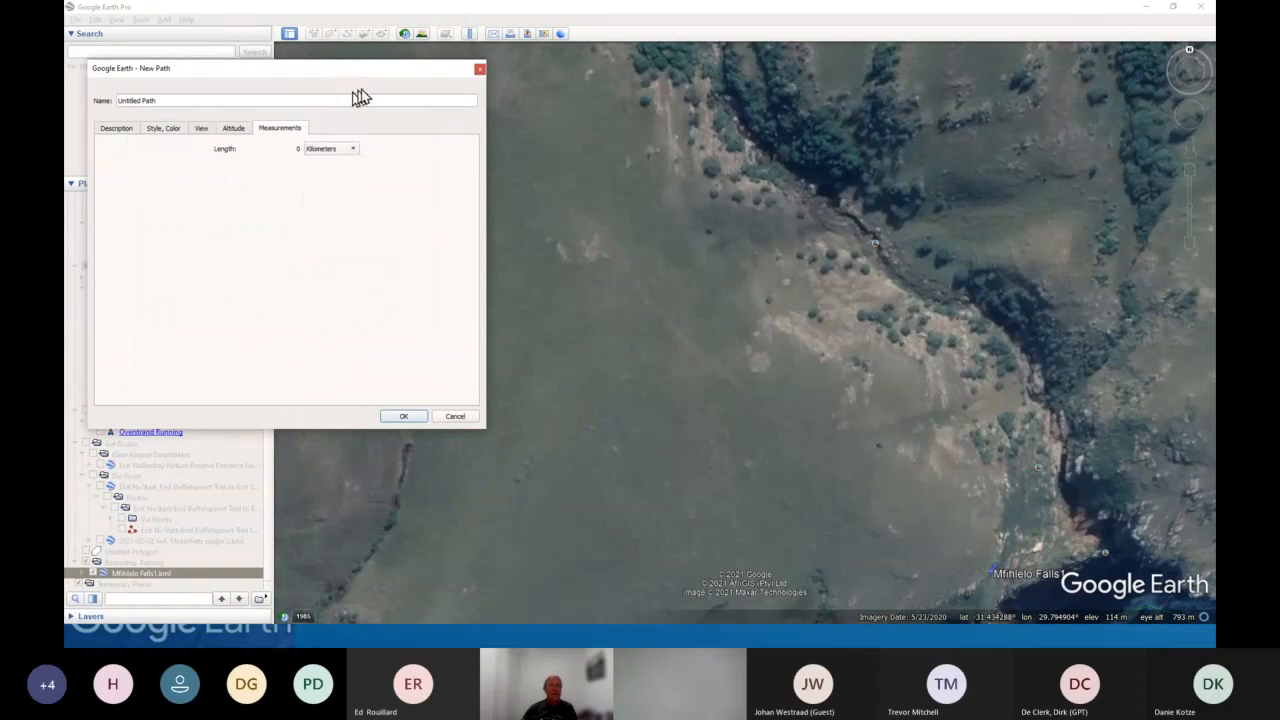
- Draw the path northwest from near Mfihlelo Falls1 across the grassland, about 1.00 km long, and confirm it
left_click_drag(371, 77, 180, 121)
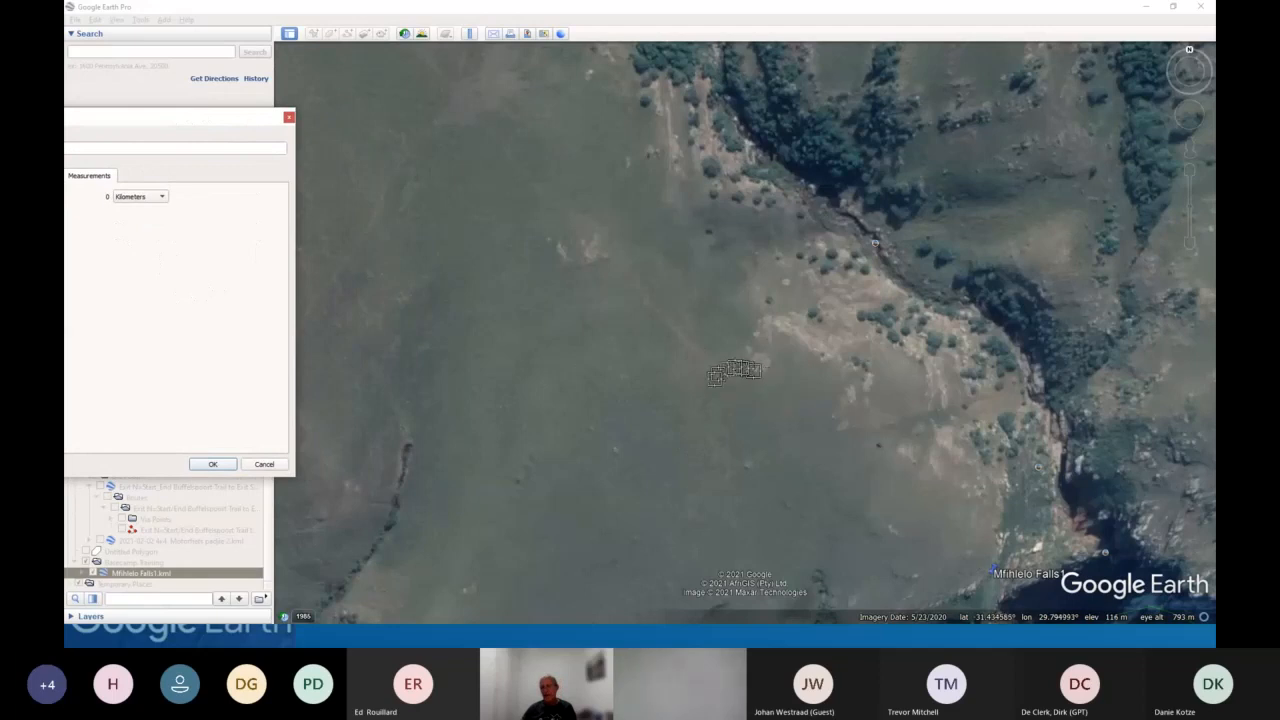
left_click(789, 432)
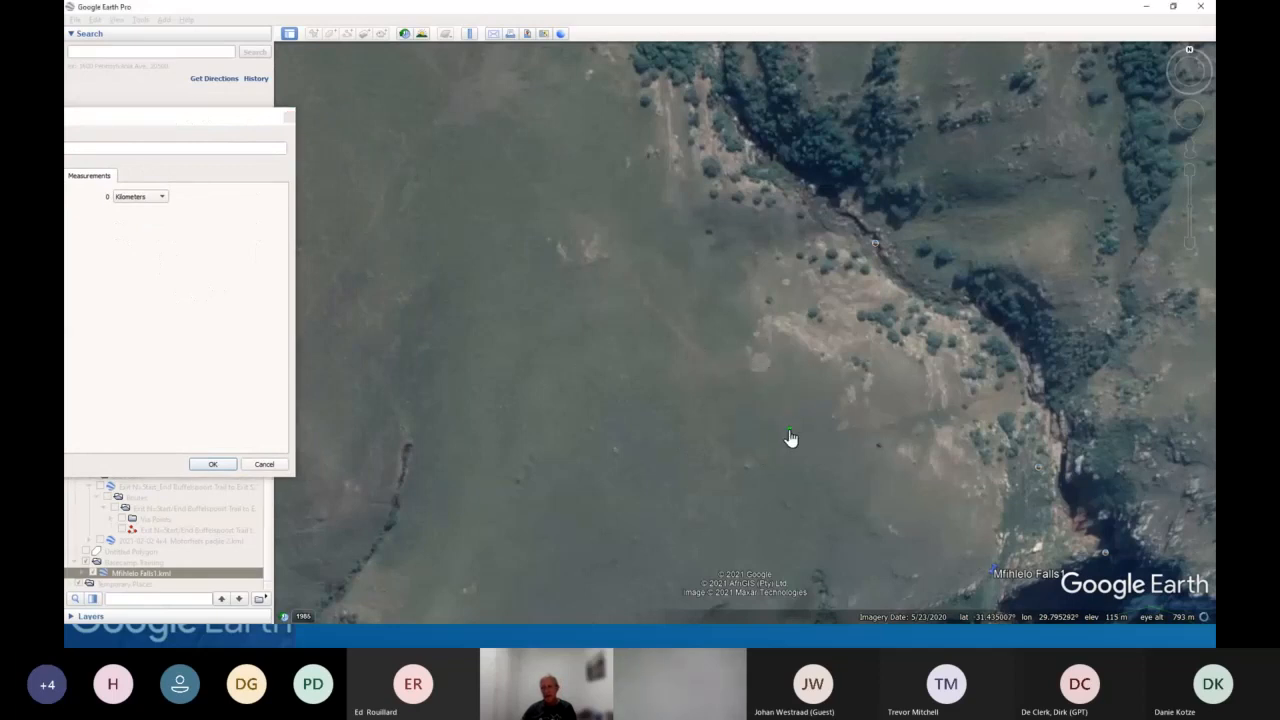
left_click(741, 383)
left_click_drag(700, 352, 600, 234)
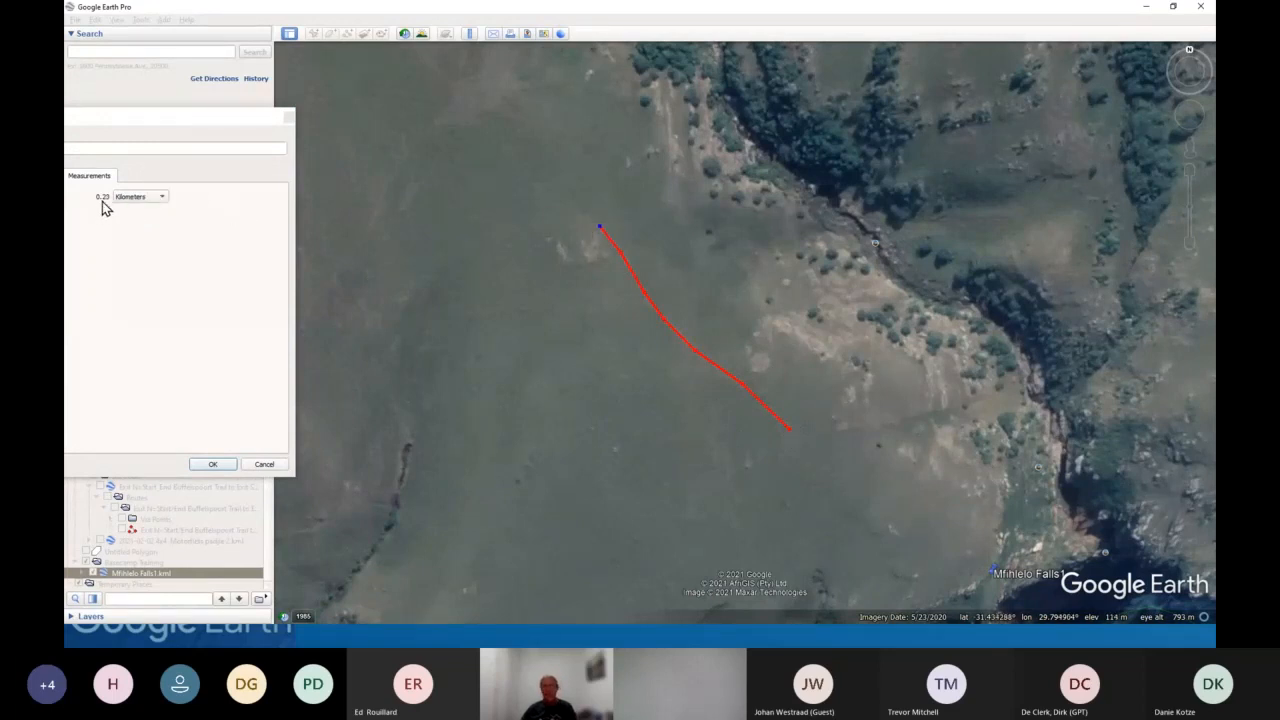
left_click(533, 184)
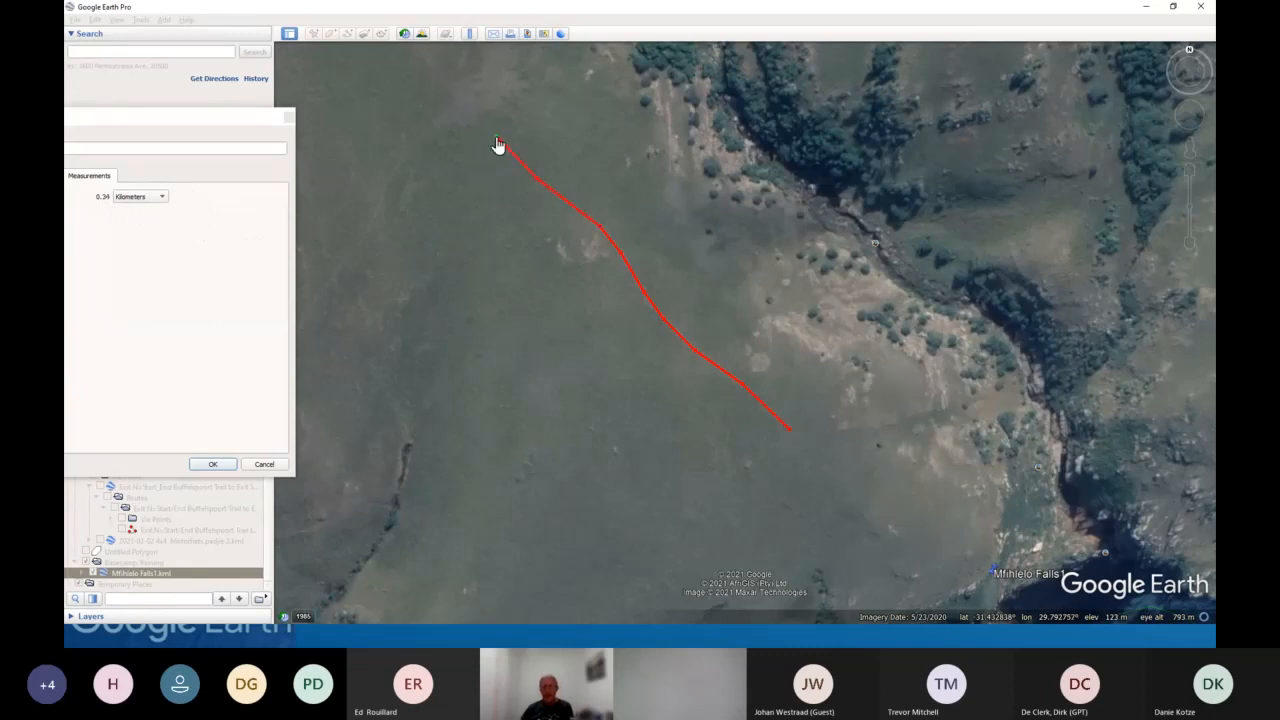
key("Up")
key("Left")
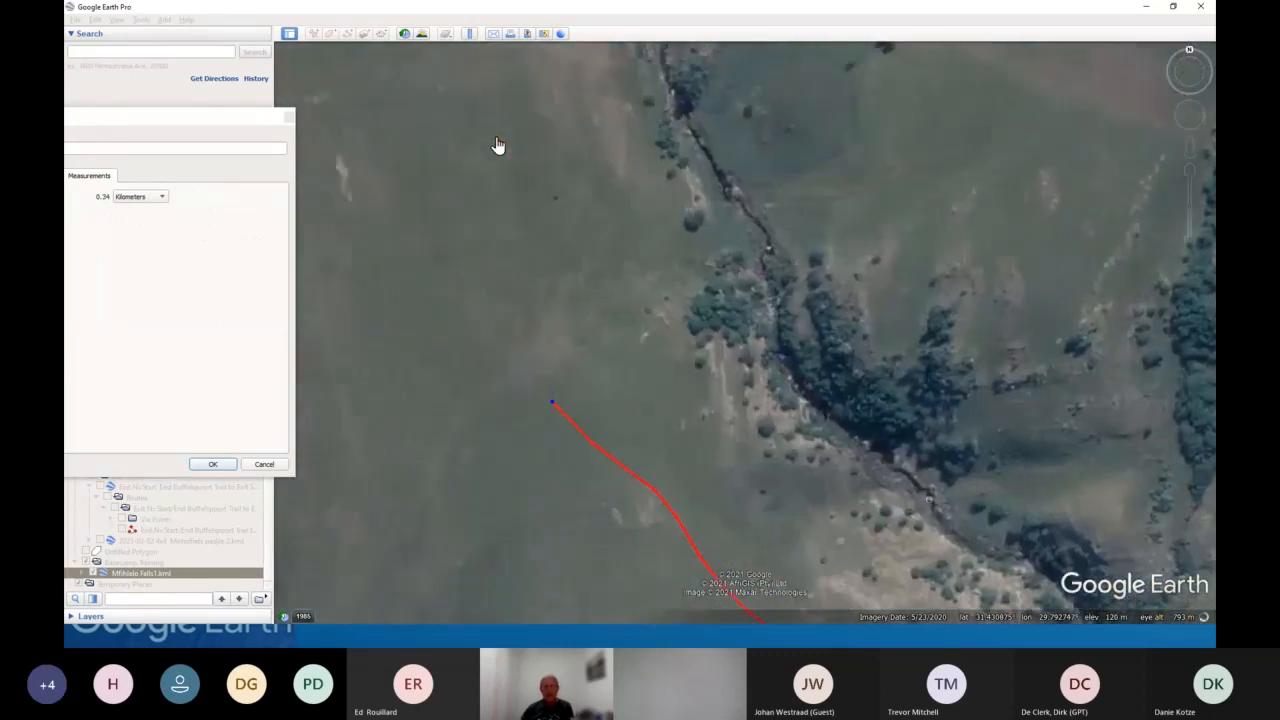
key("Up")
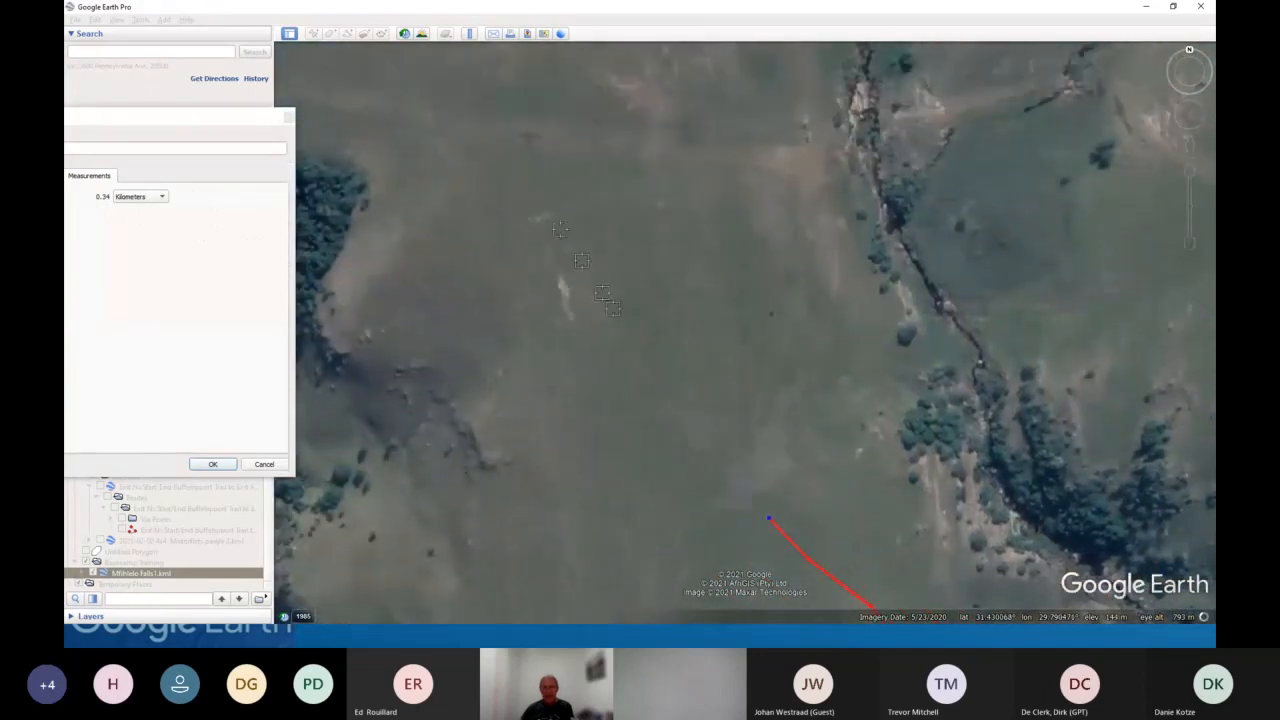
left_click(659, 390)
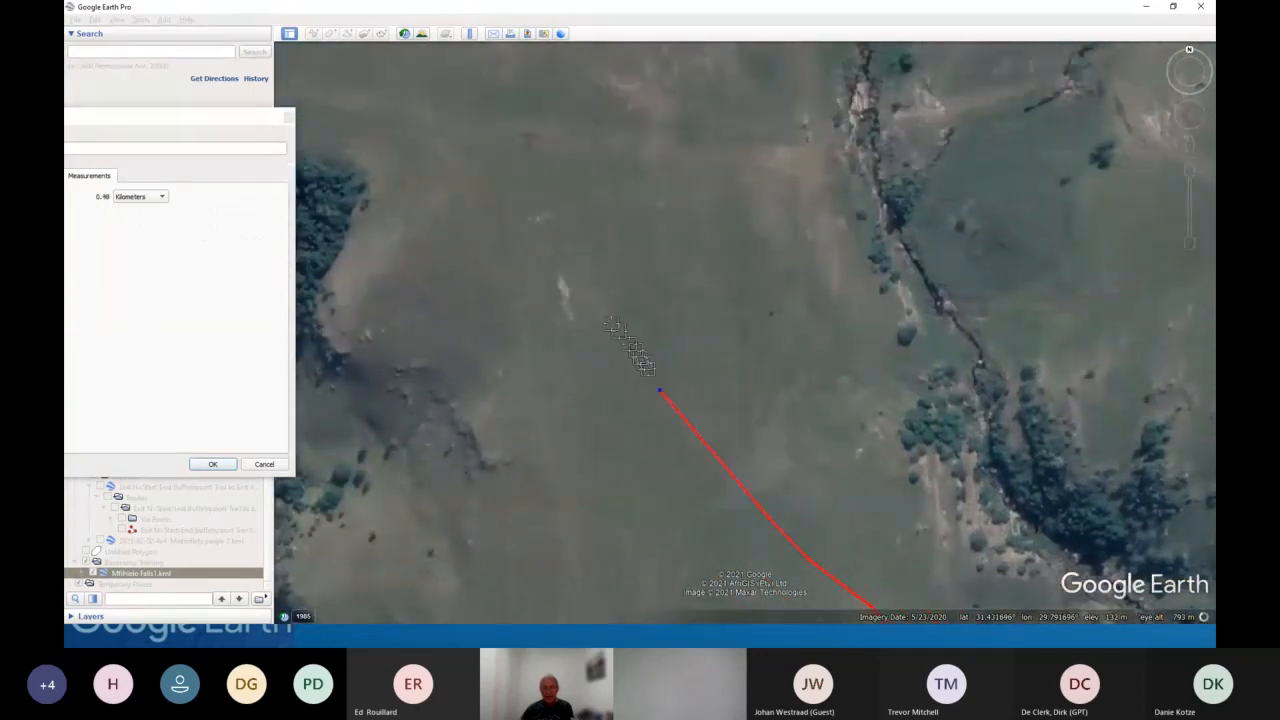
left_click(560, 276)
left_click(516, 220)
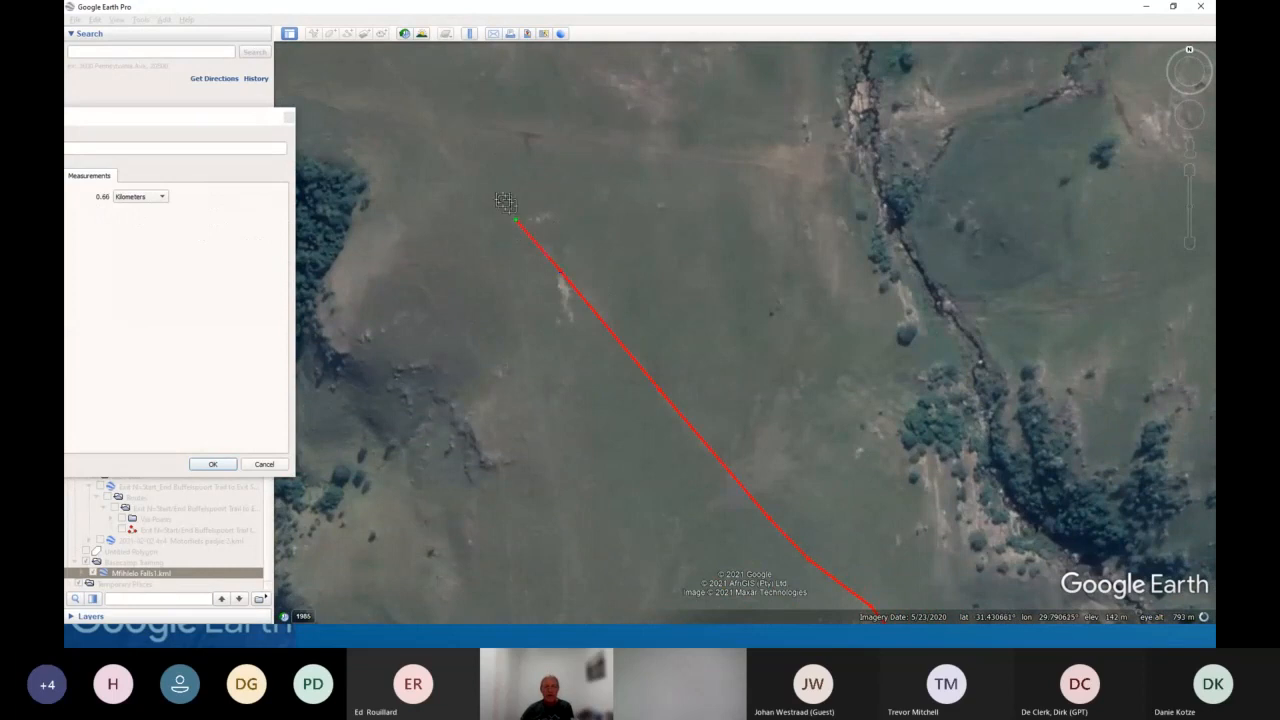
left_click(451, 163)
key("Up")
key("Left")
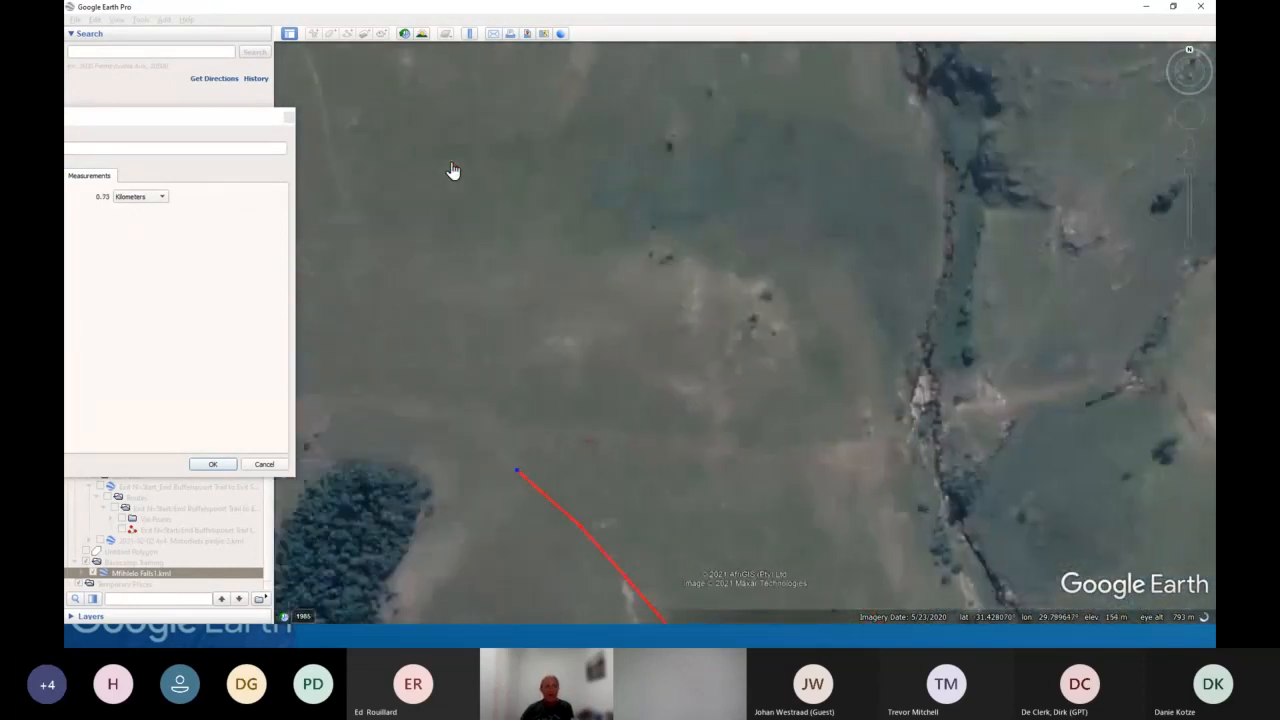
key("Up")
left_click(439, 270)
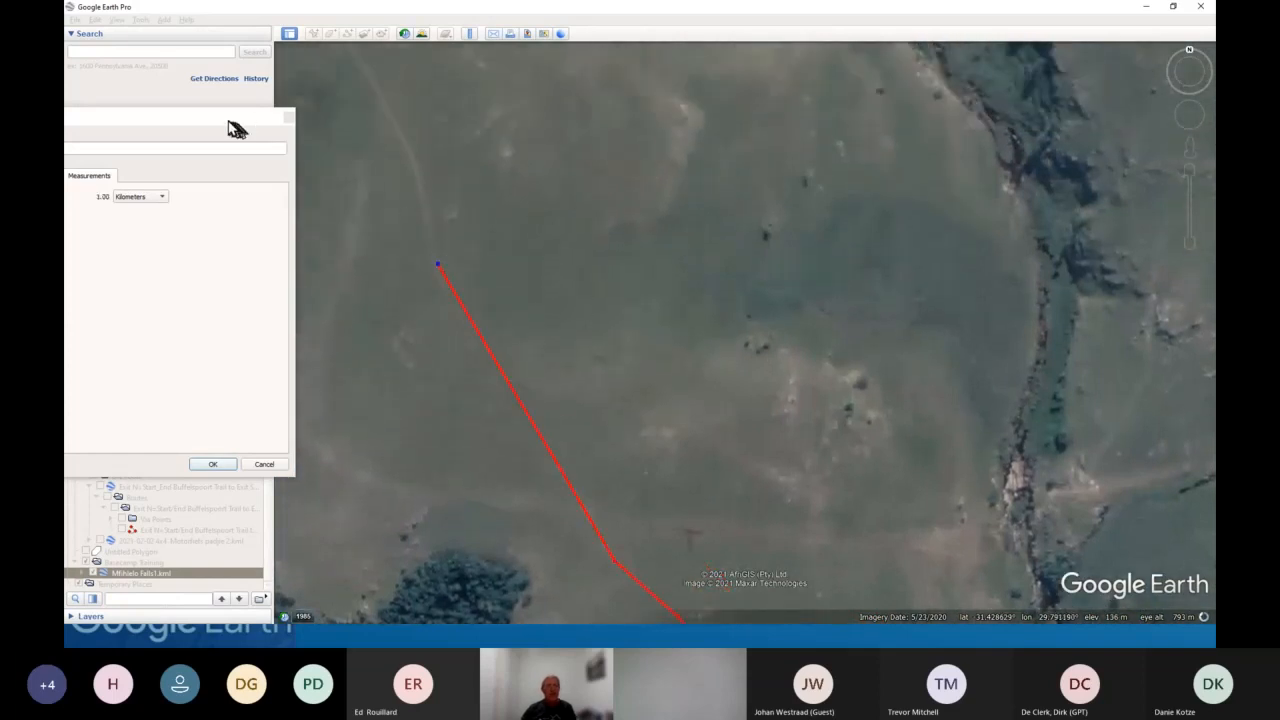
left_click_drag(237, 126, 512, 130)
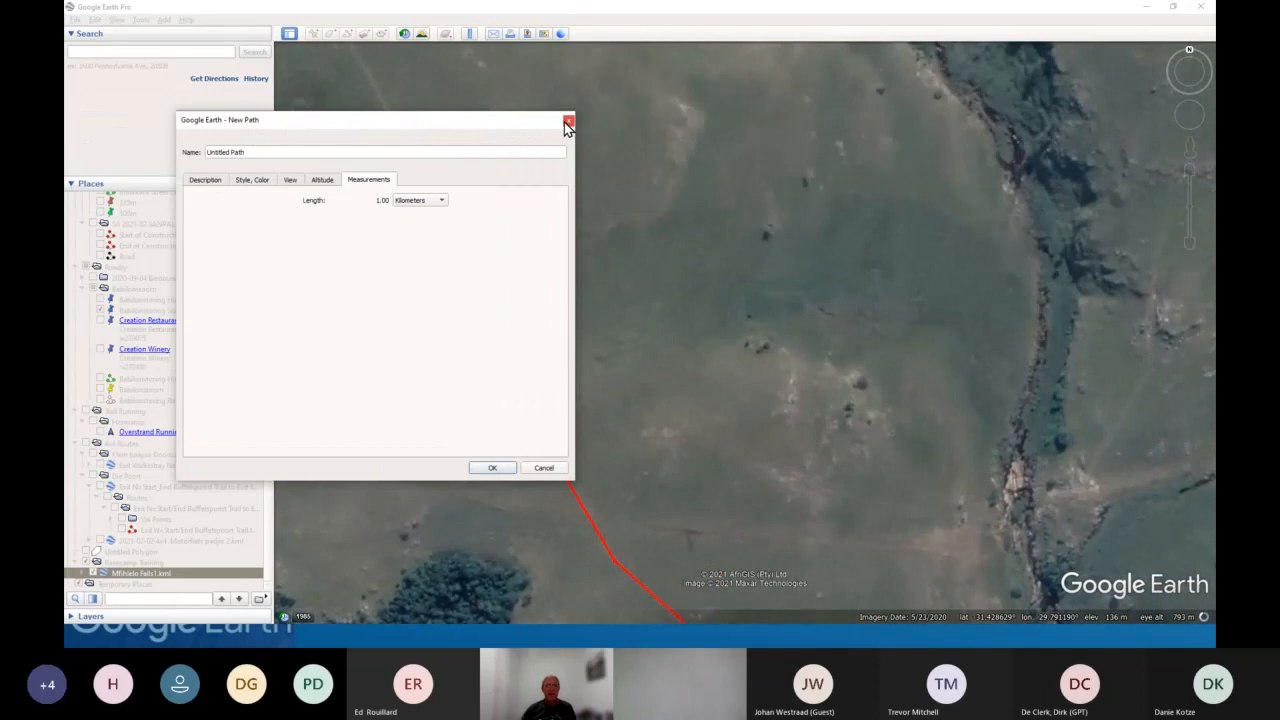
left_click(490, 470)
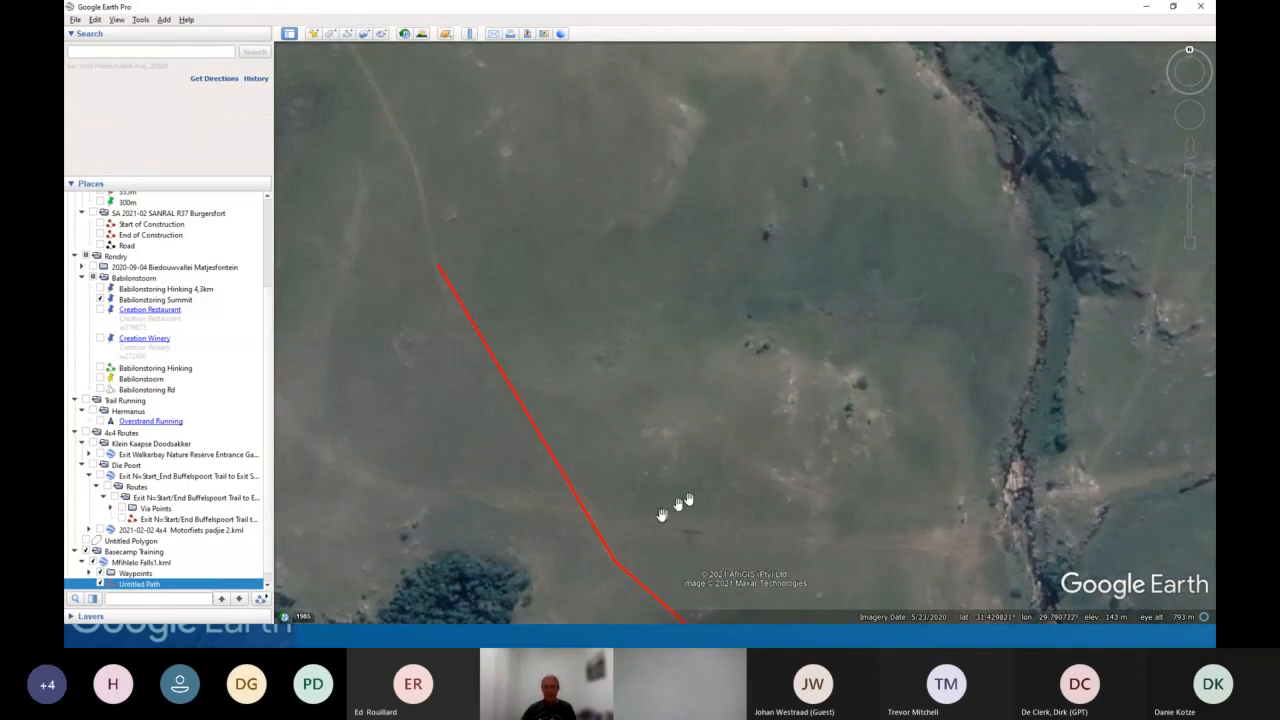
- Save the Untitled Path to Downloads as a Kml file named Falls
scroll(705, 485, "down", 2)
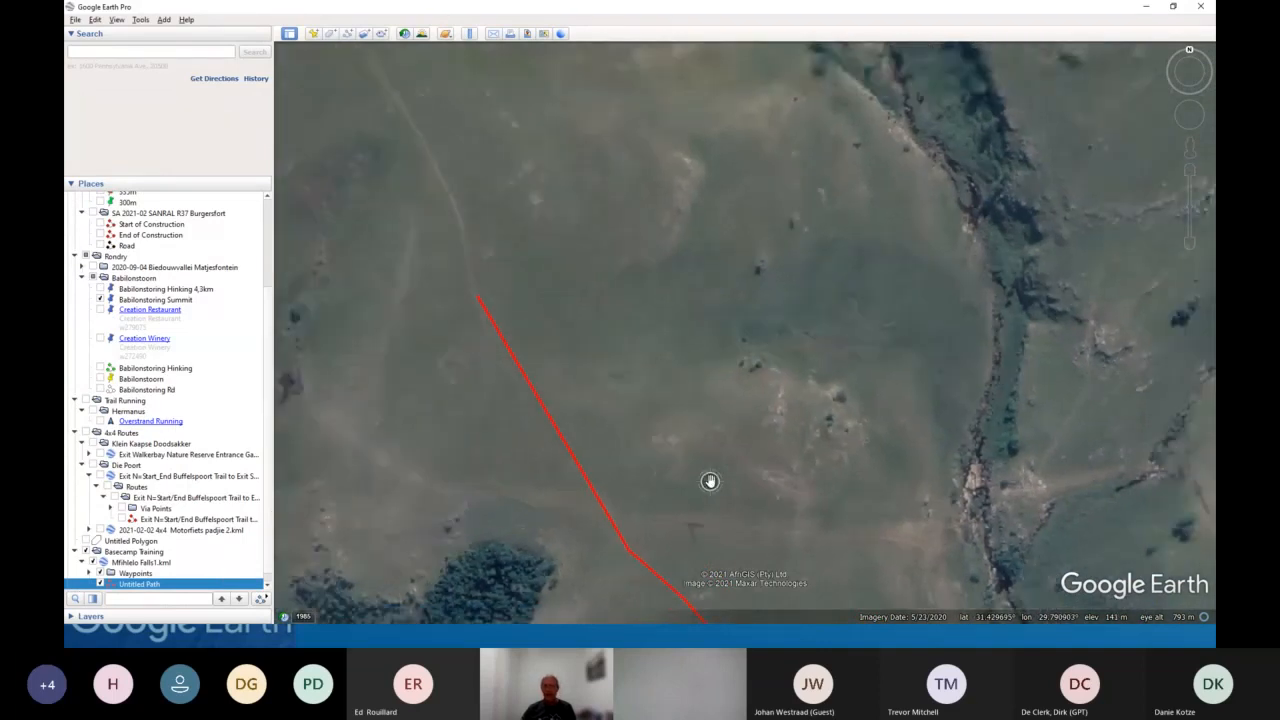
scroll(710, 482, "down", 2)
left_click_drag(772, 475, 678, 198)
scroll(719, 288, "down", 2)
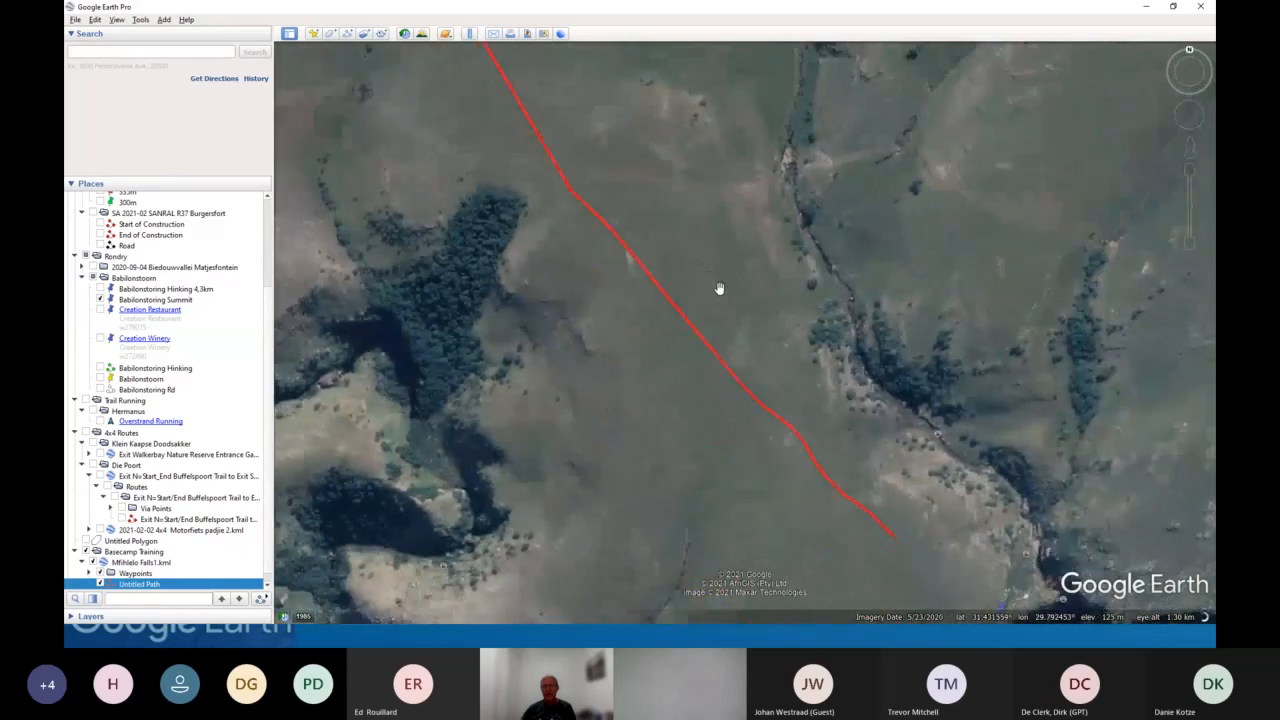
scroll(719, 288, "down", 2)
left_click_drag(645, 339, 679, 392)
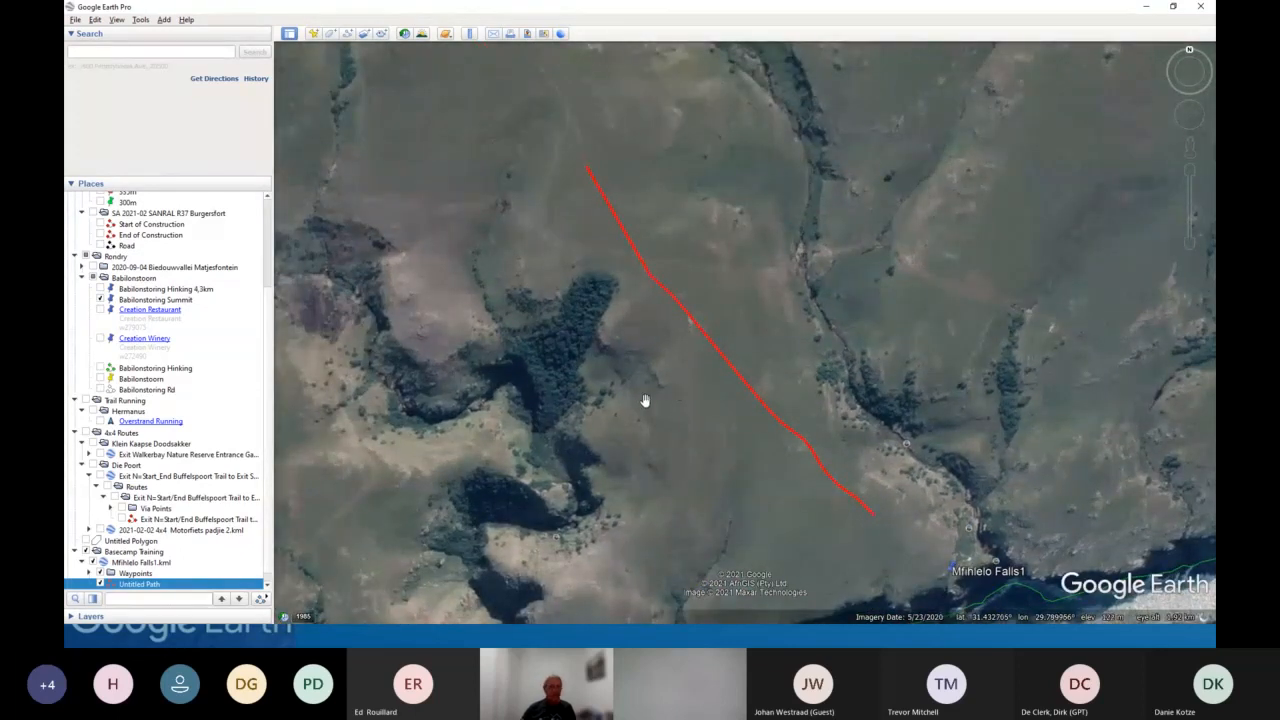
right_click(140, 585)
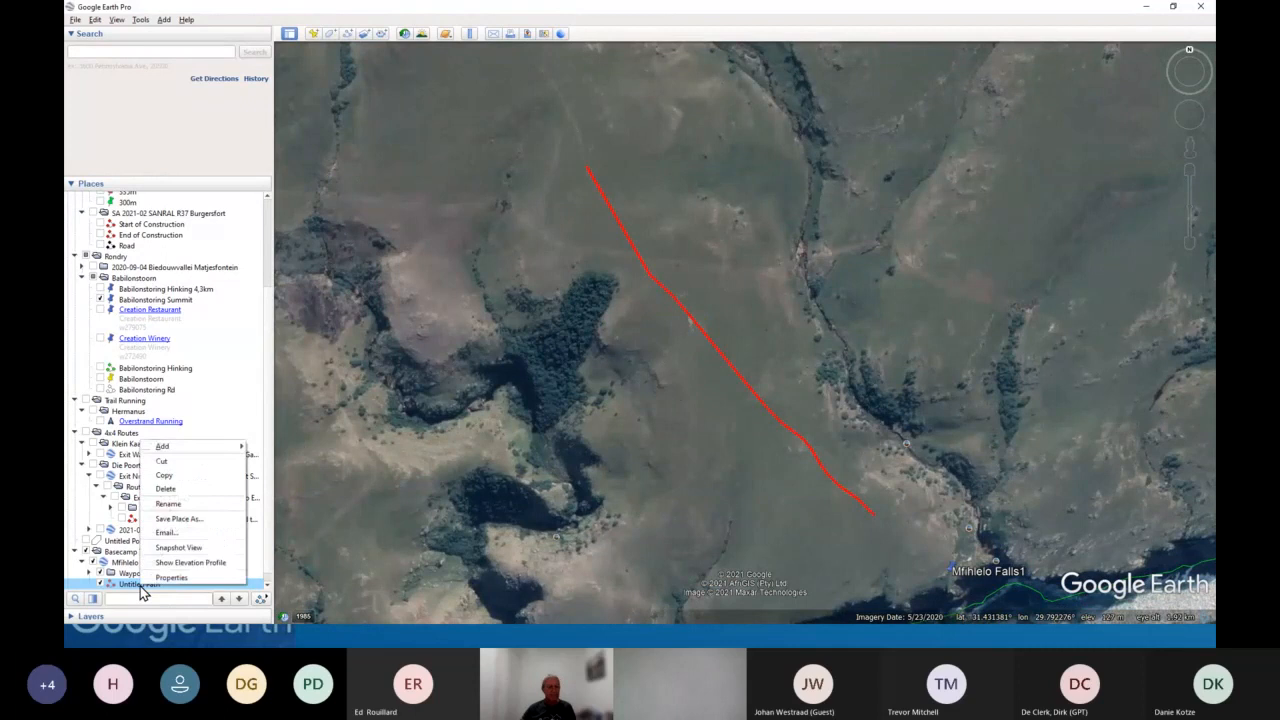
left_click(180, 519)
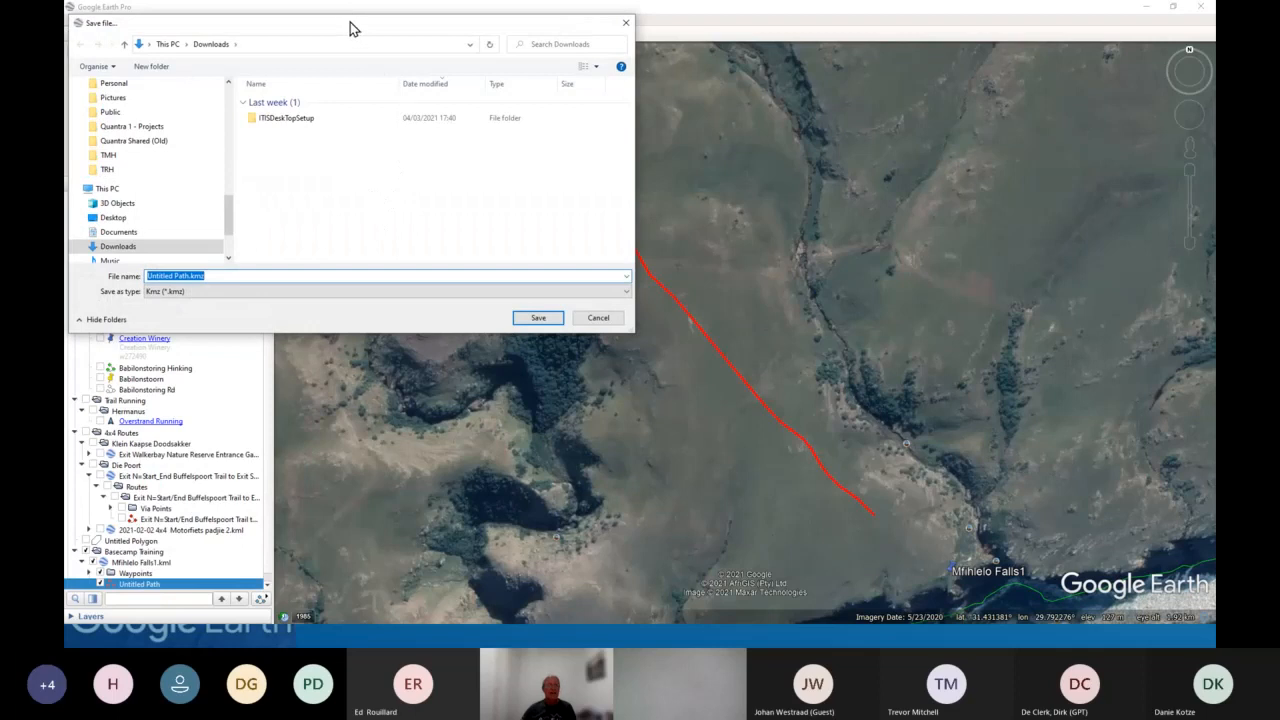
left_click_drag(350, 28, 656, 123)
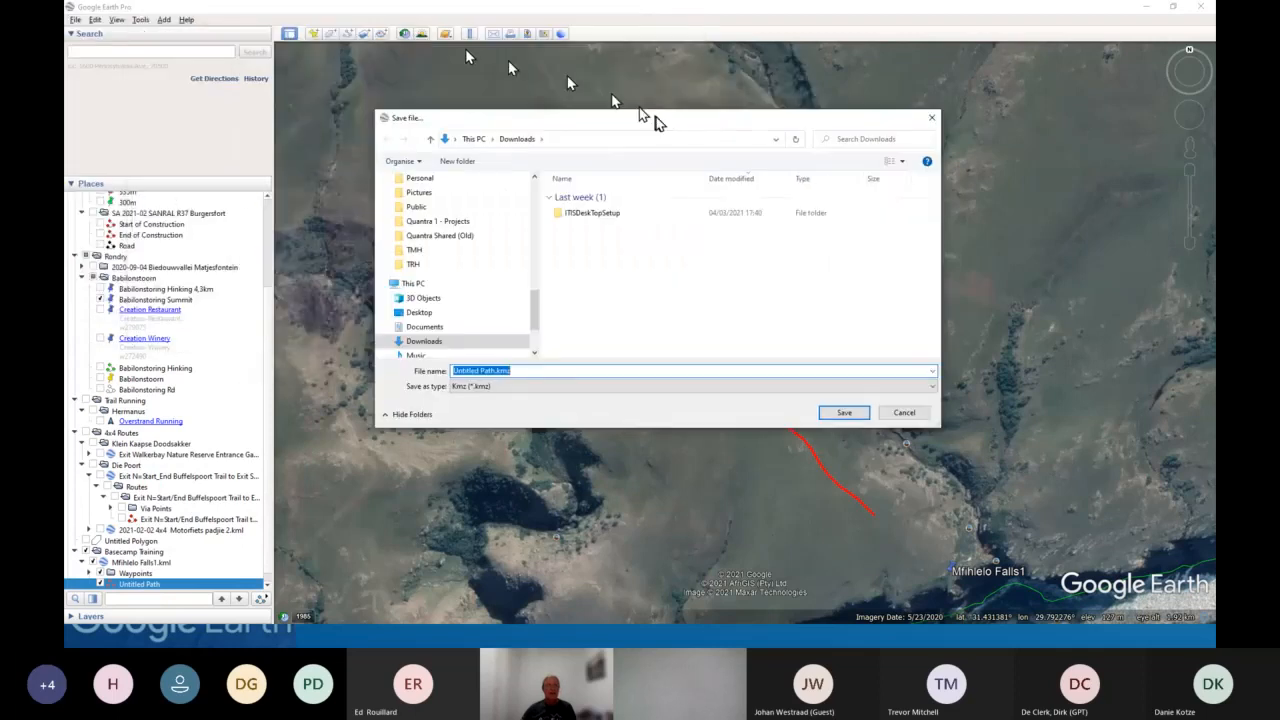
left_click(548, 386)
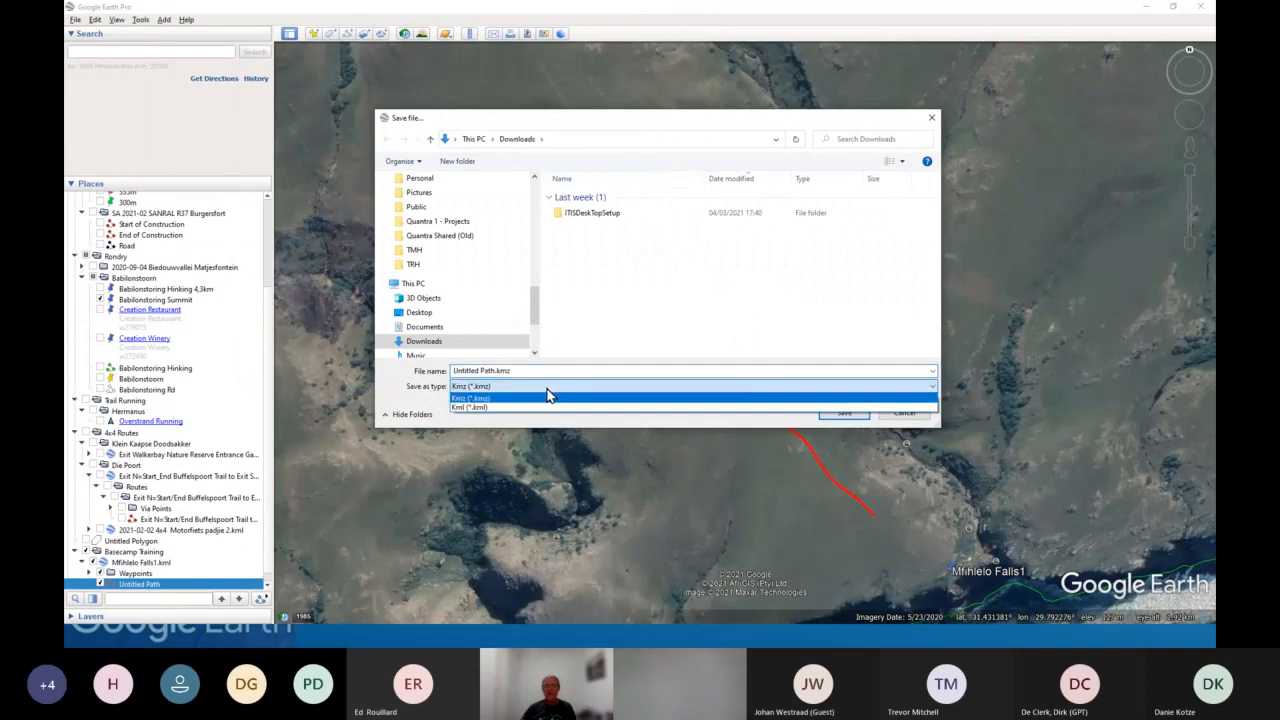
left_click(499, 406)
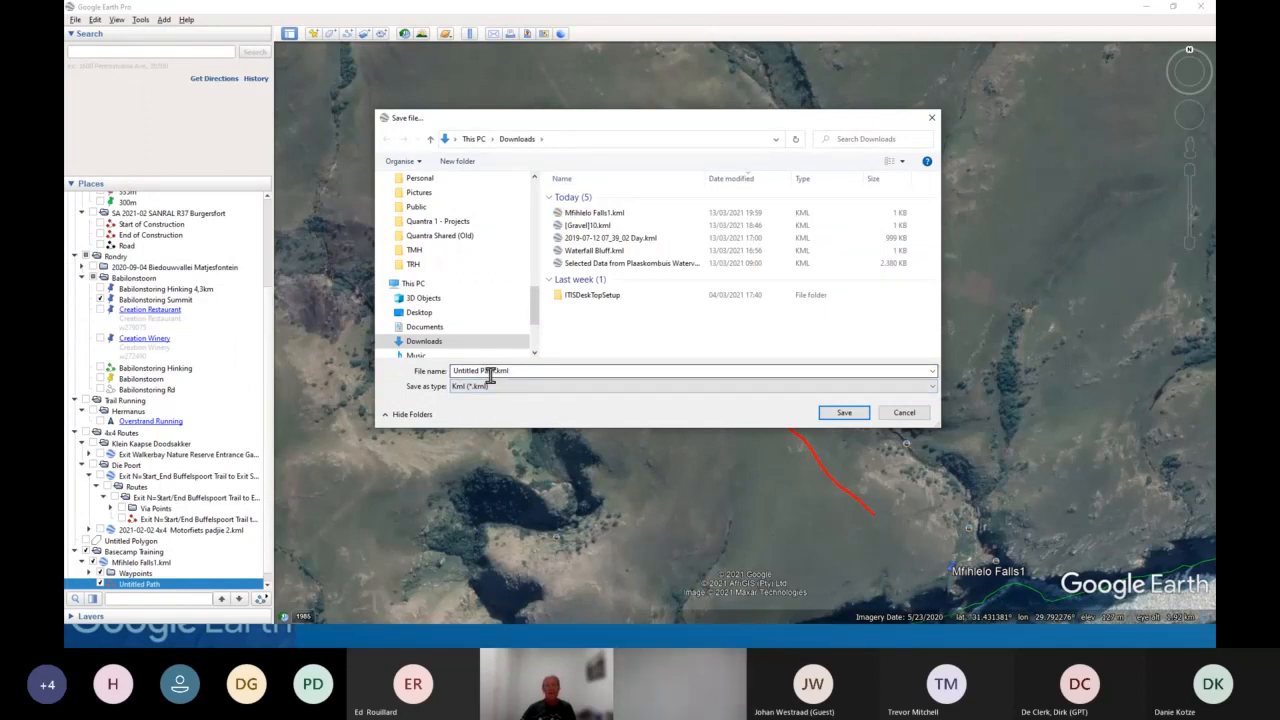
left_click(460, 368)
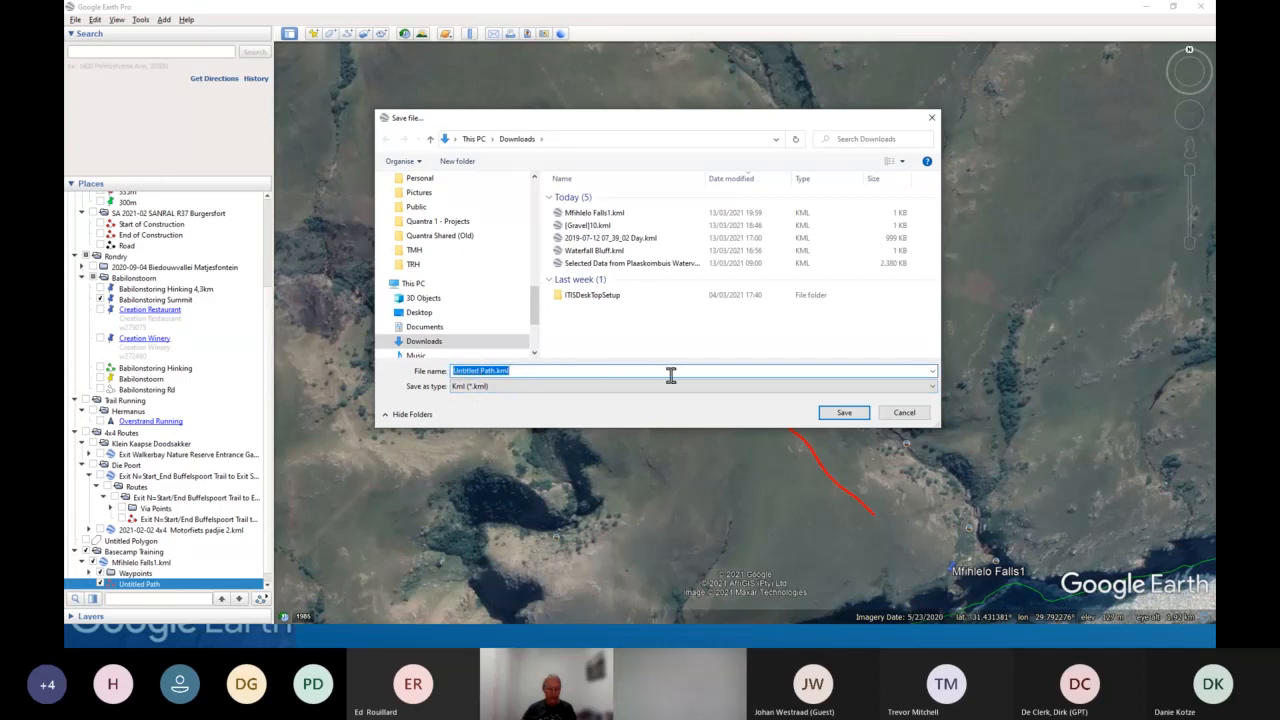
type("Falls")
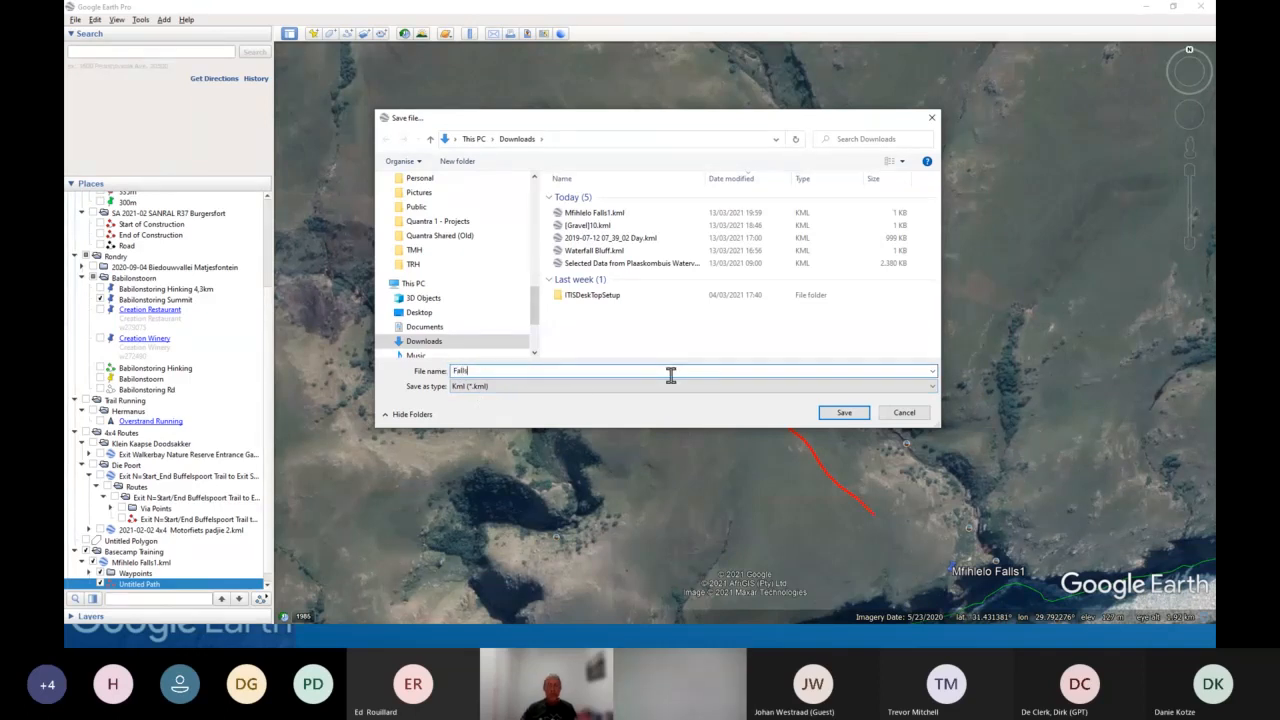
left_click(848, 415)
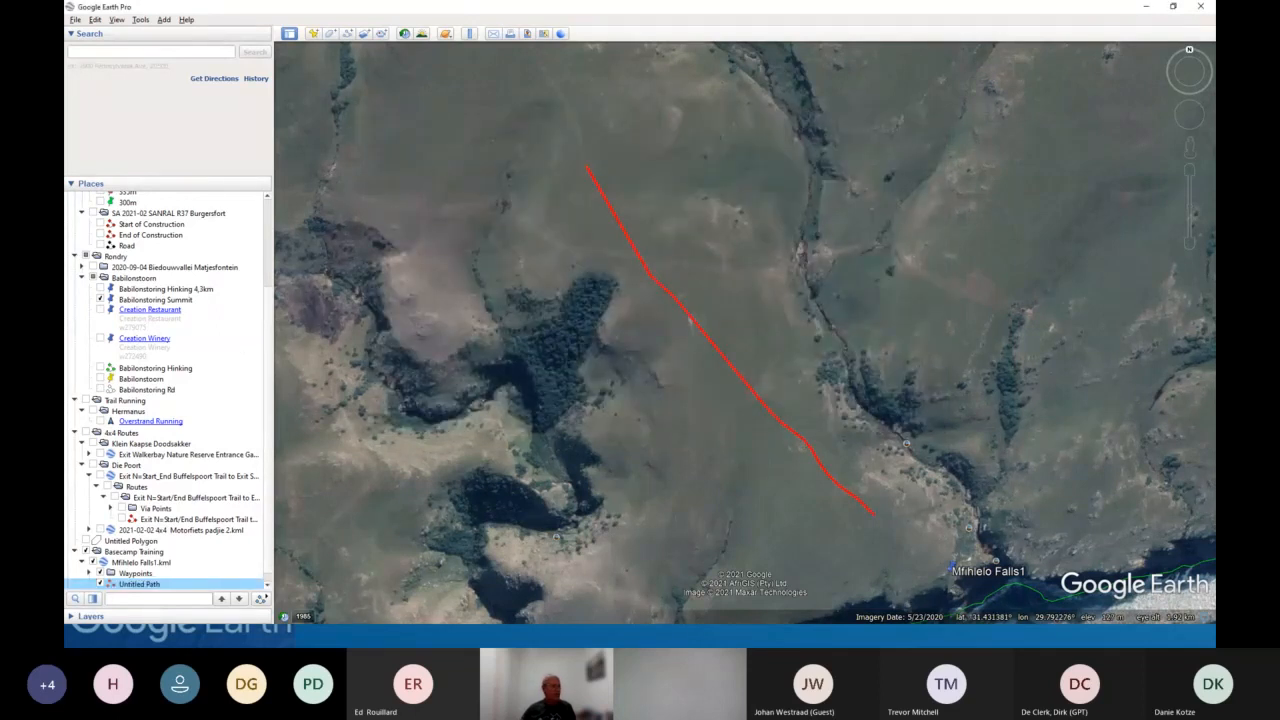
- Switch to BaseCamp and import Mfihlelo Falls1.kml from Downloads into the New List (3) list
key("alt+Tab")
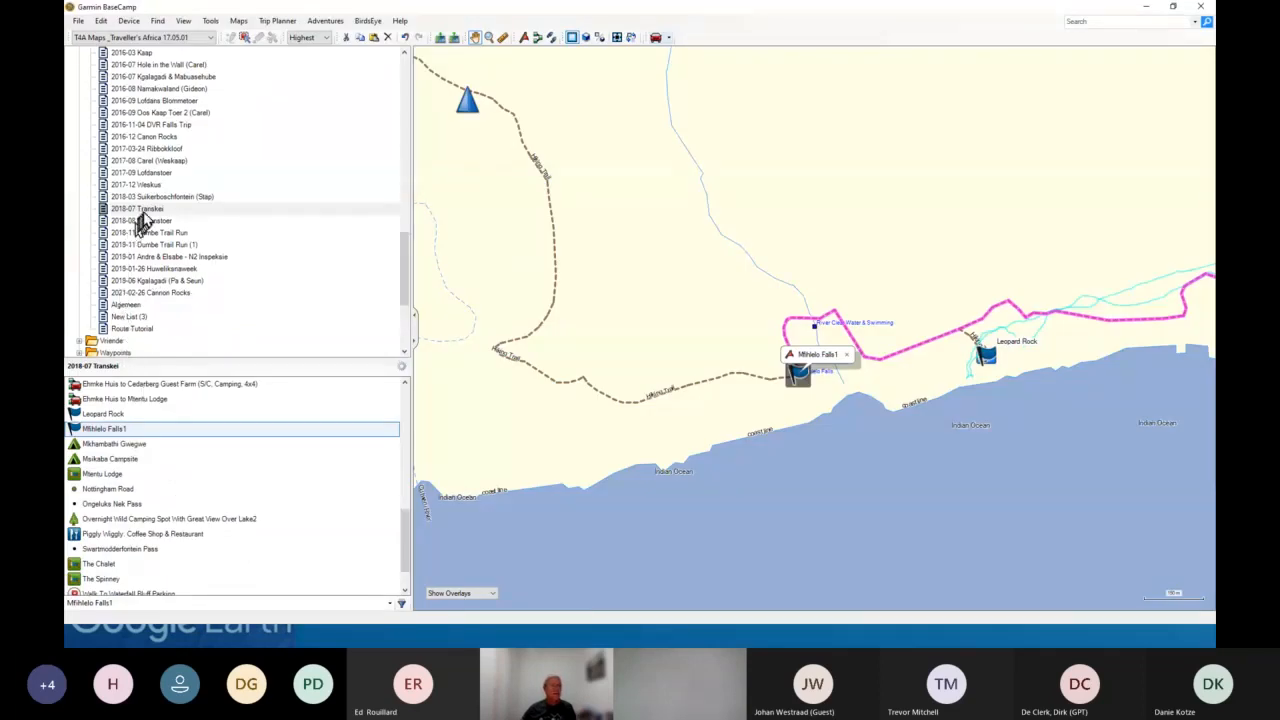
left_click(127, 317)
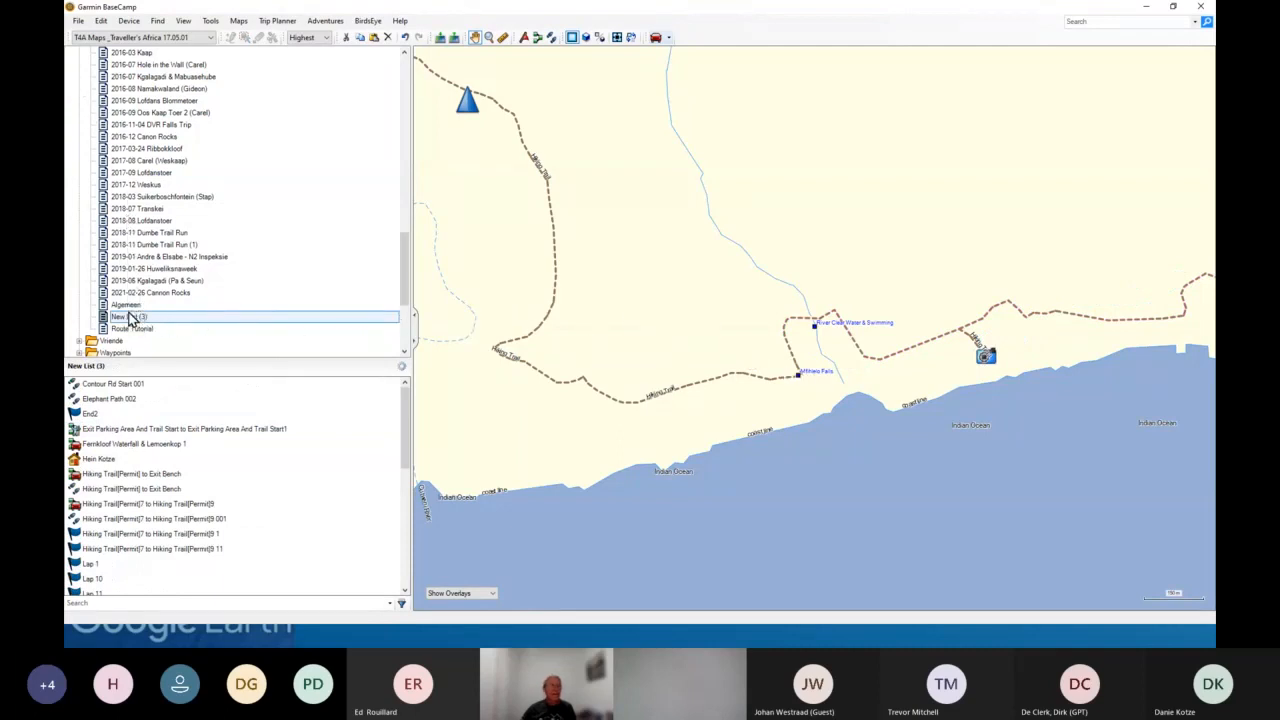
left_click(128, 317)
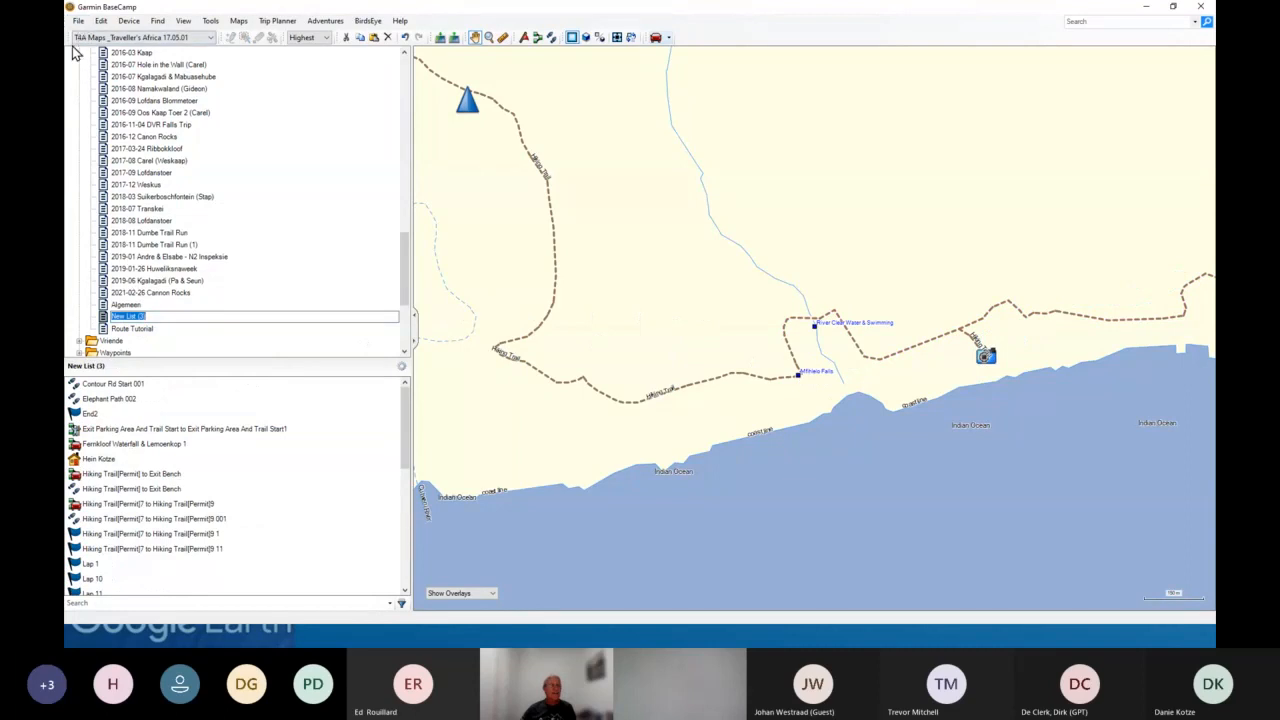
key("Return")
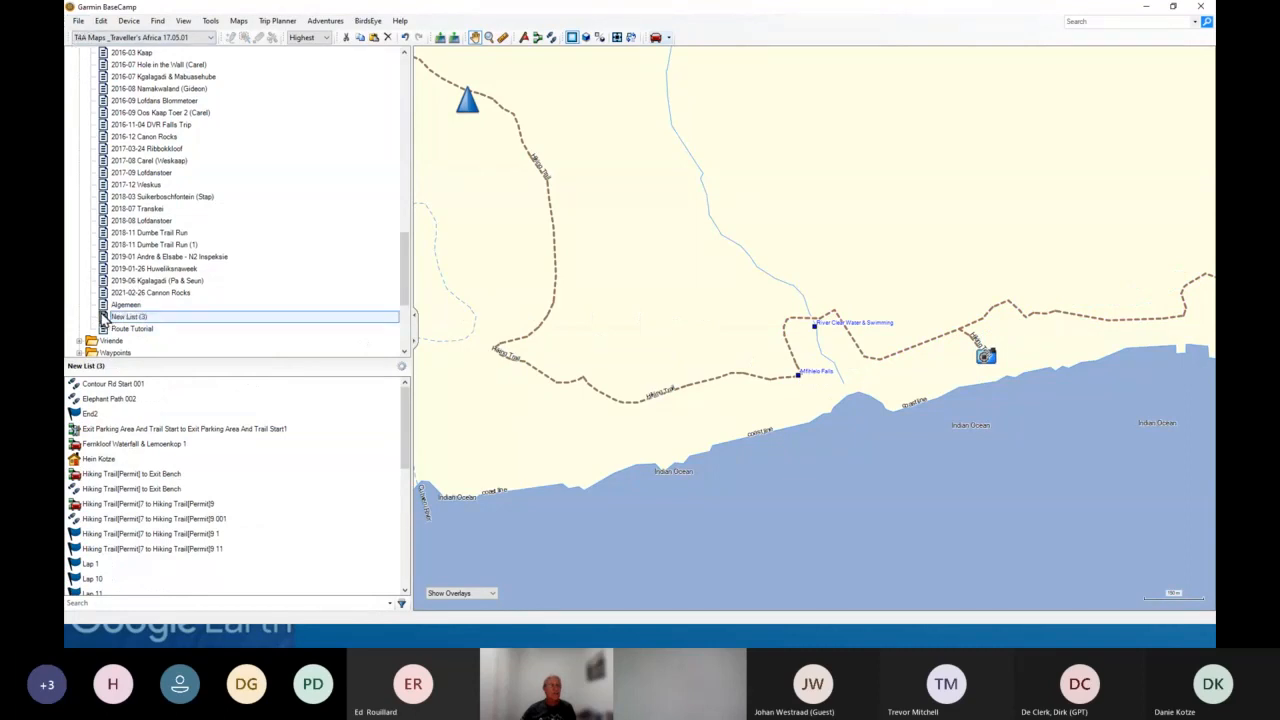
left_click(78, 21)
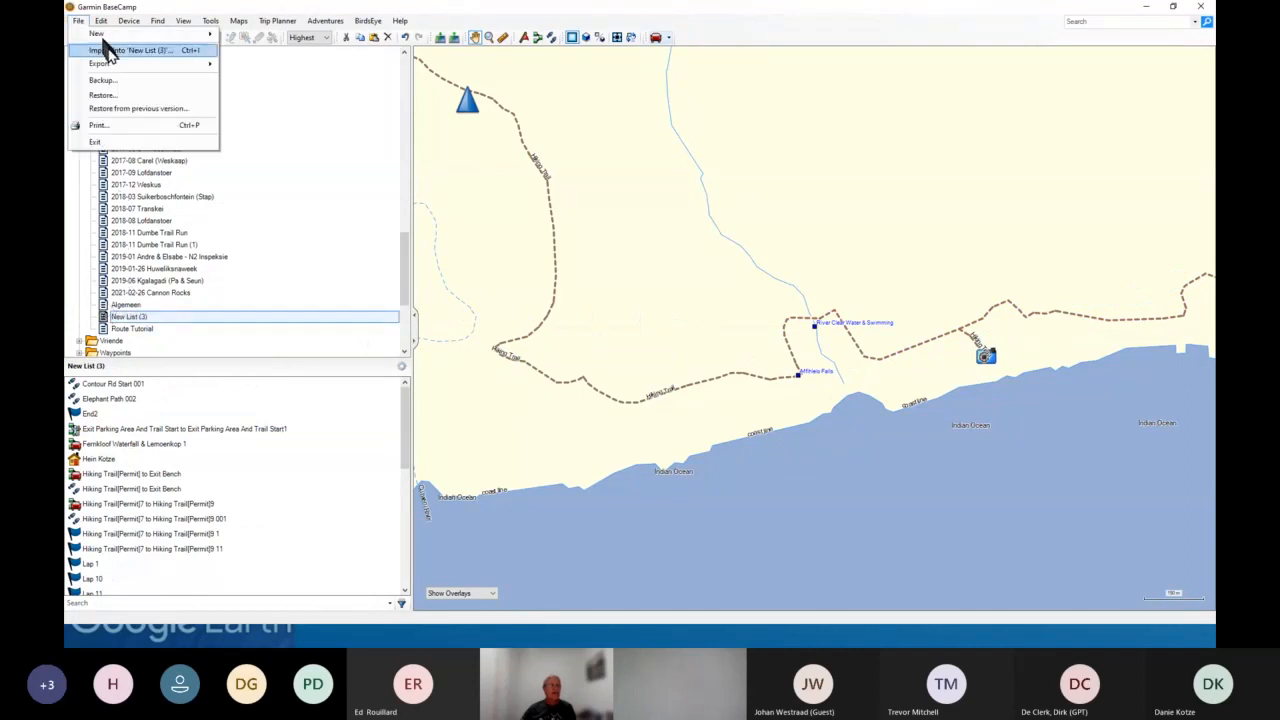
left_click(149, 50)
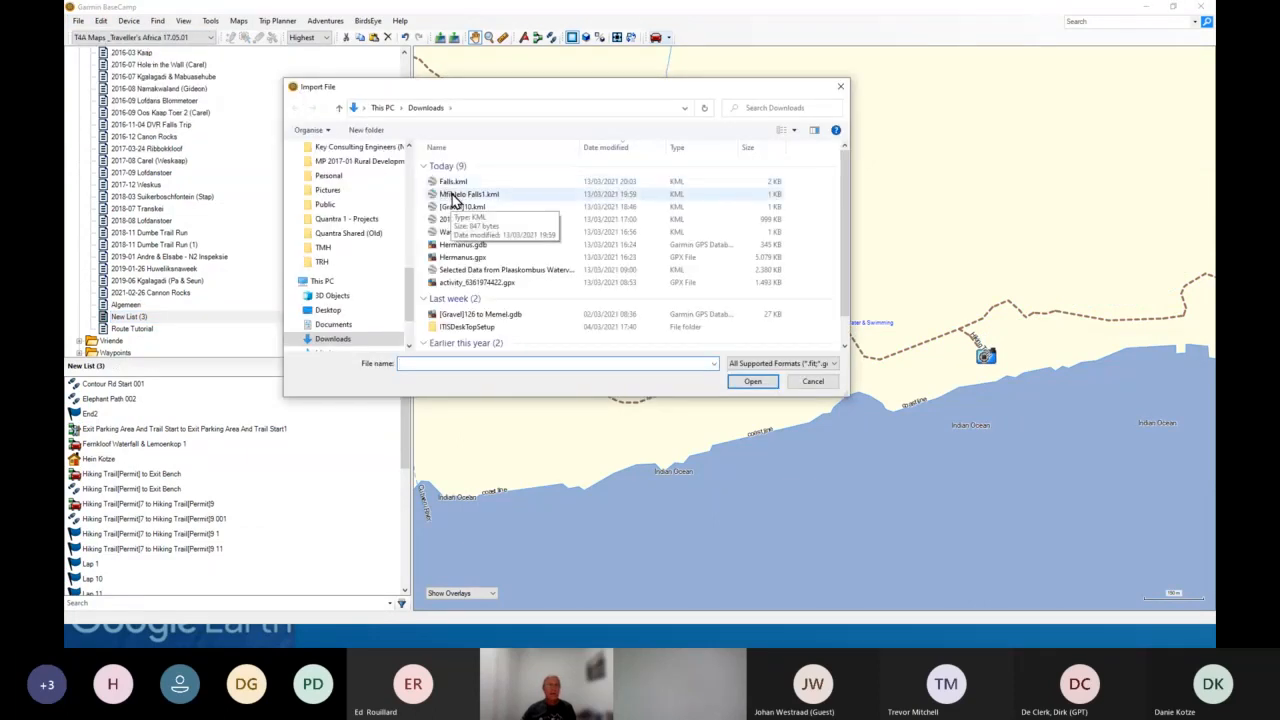
left_click(455, 195)
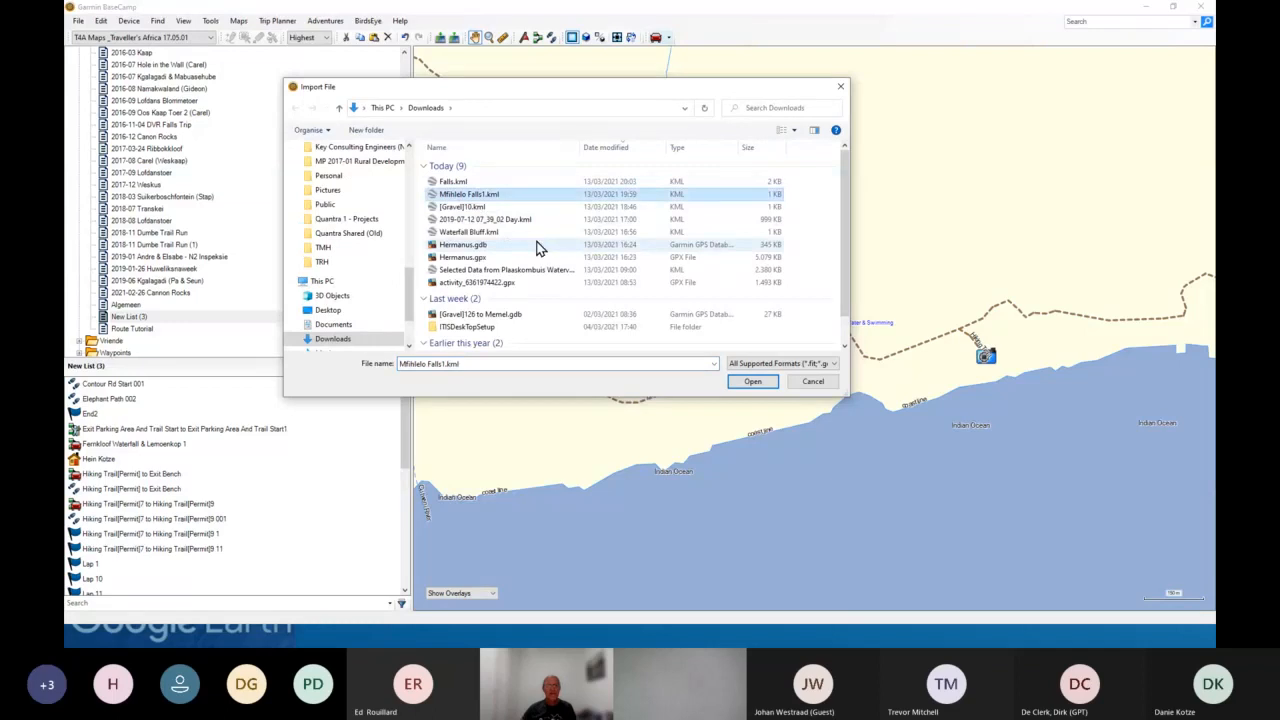
left_click(752, 383)
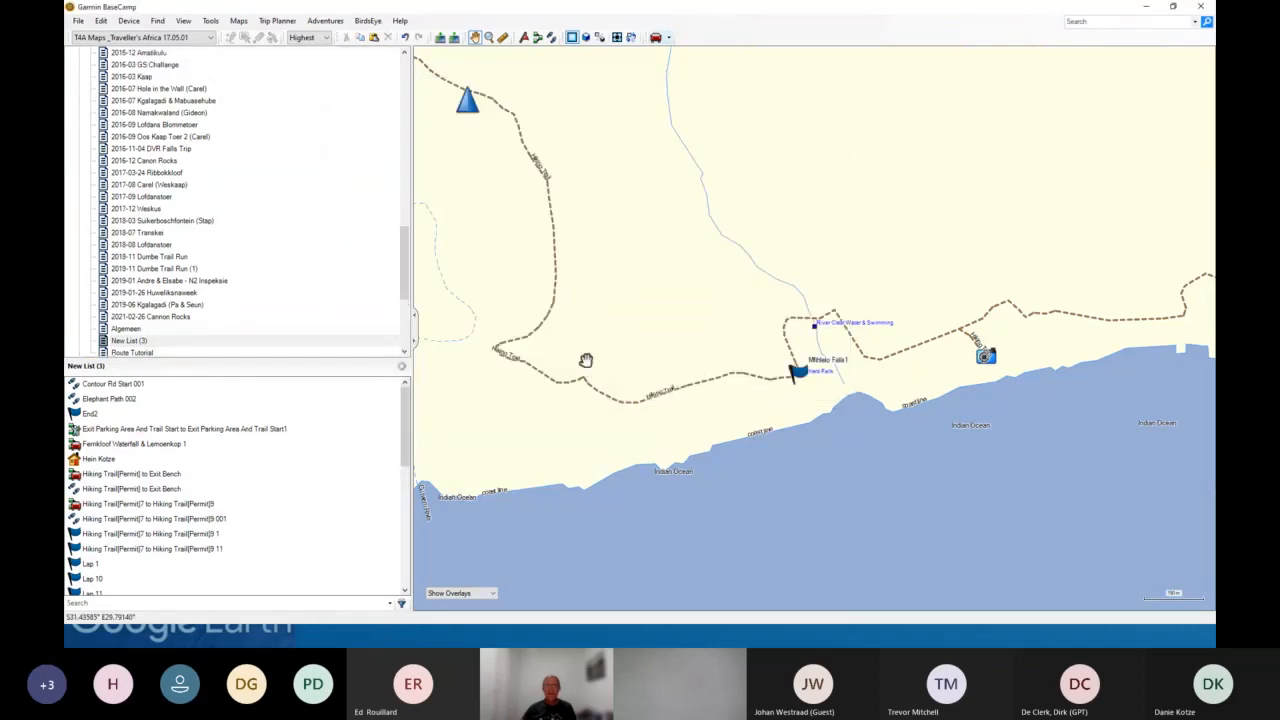
- Examine the imported Mfihlelo Falls1 waypoint on the map and in the list contents
left_click_drag(571, 206, 732, 389)
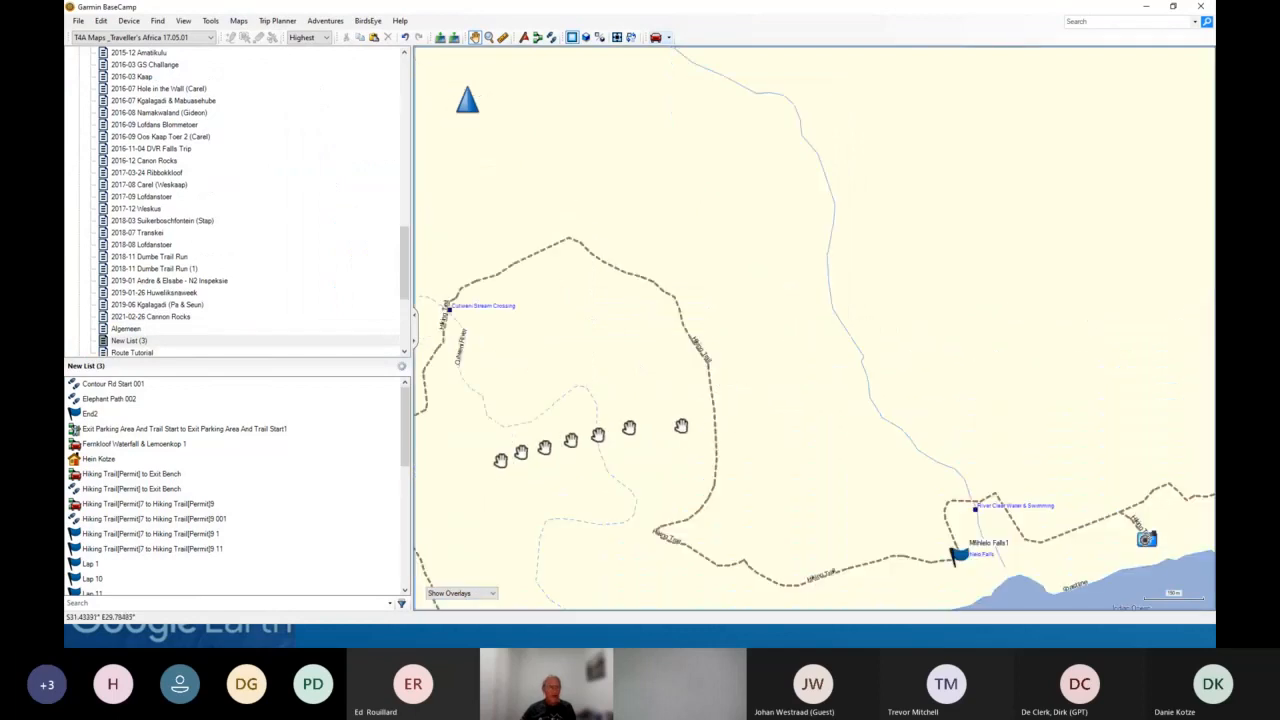
left_click(400, 605)
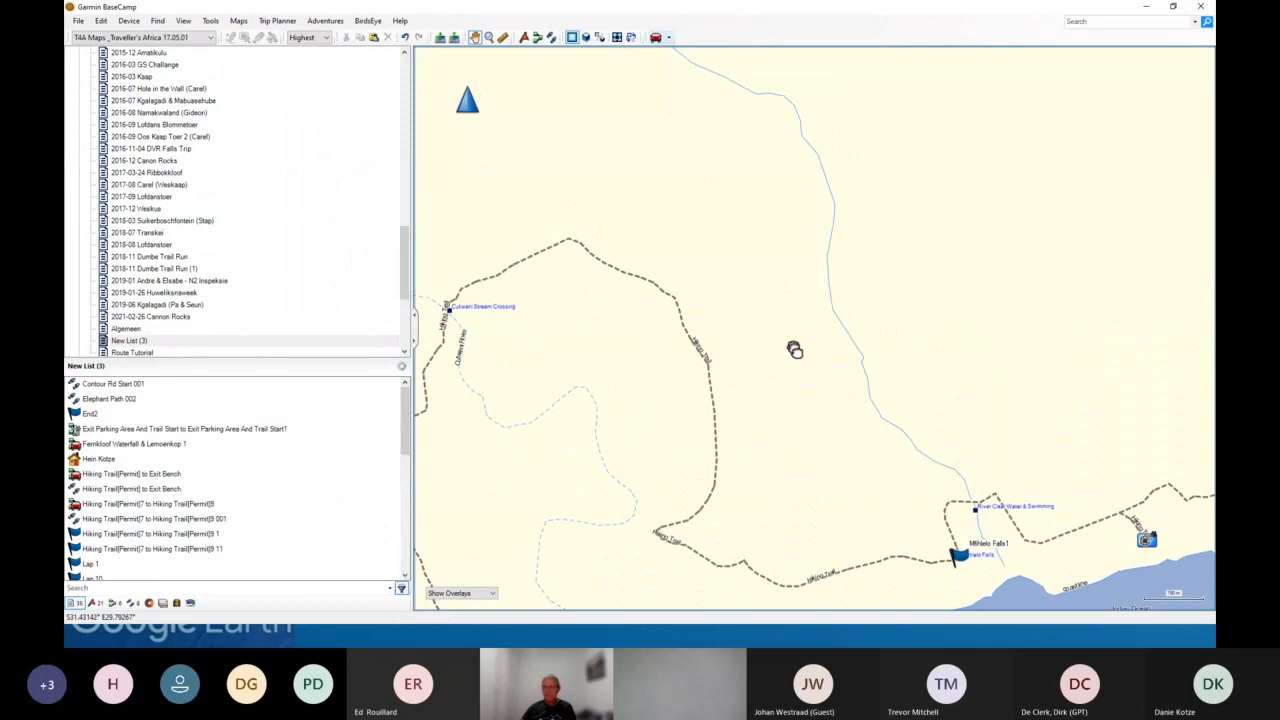
scroll(824, 380, "down", 3)
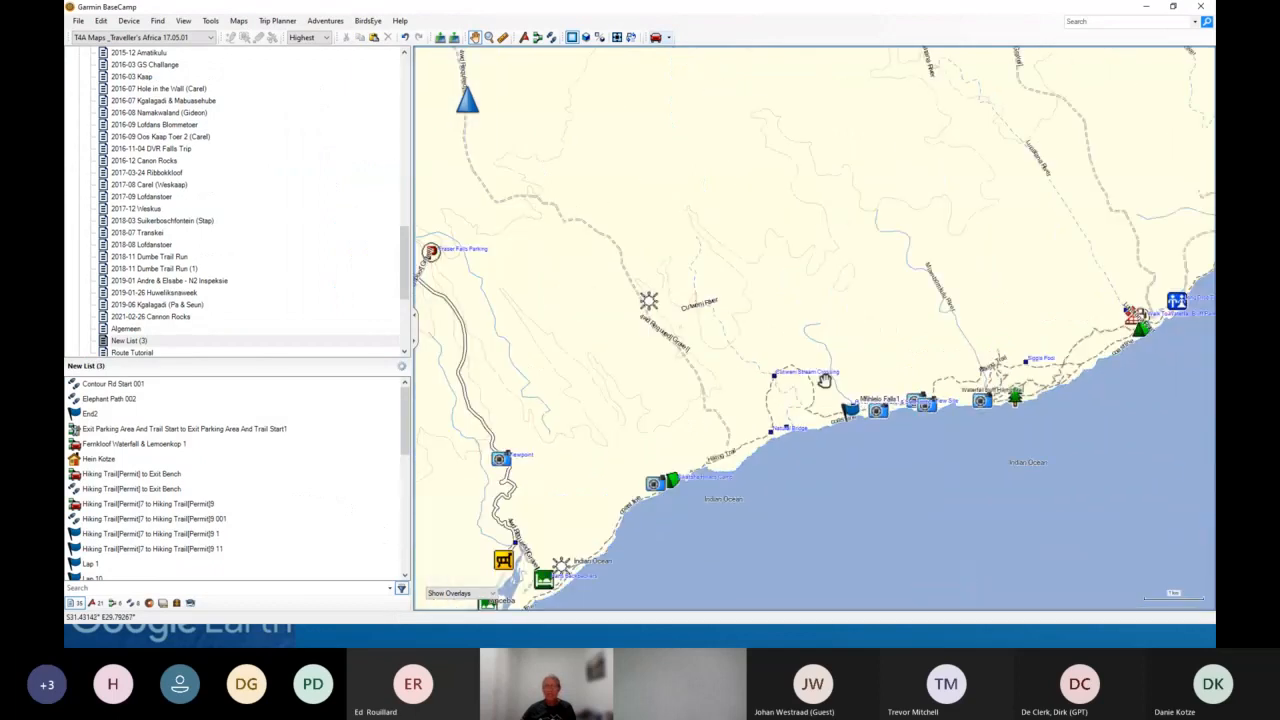
scroll(824, 380, "up", 3)
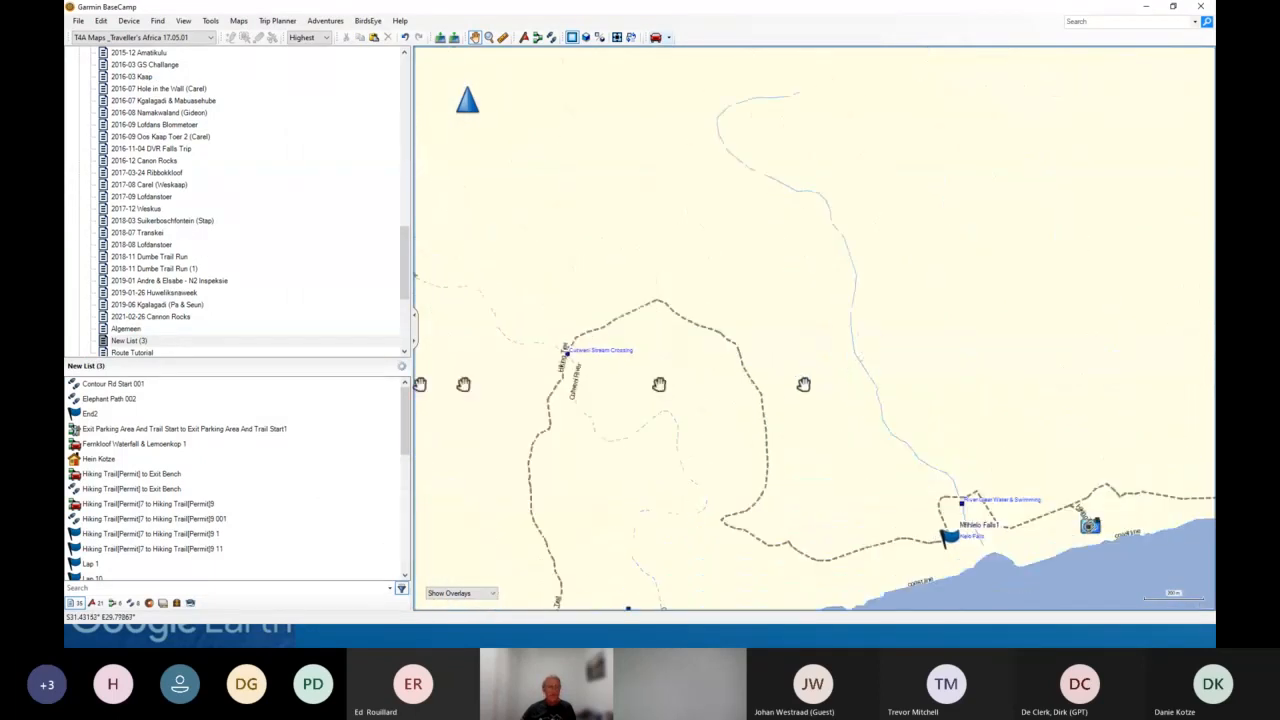
scroll(140, 508, "down", 5)
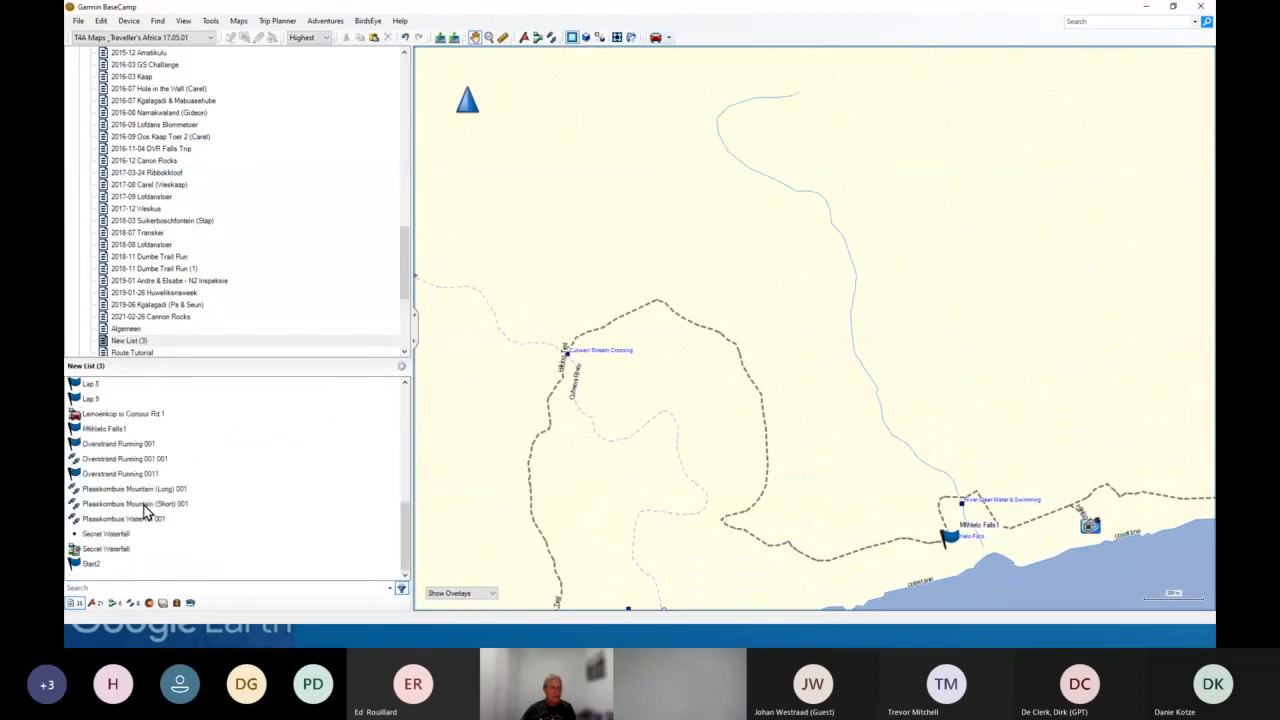
scroll(136, 514, "up", 3)
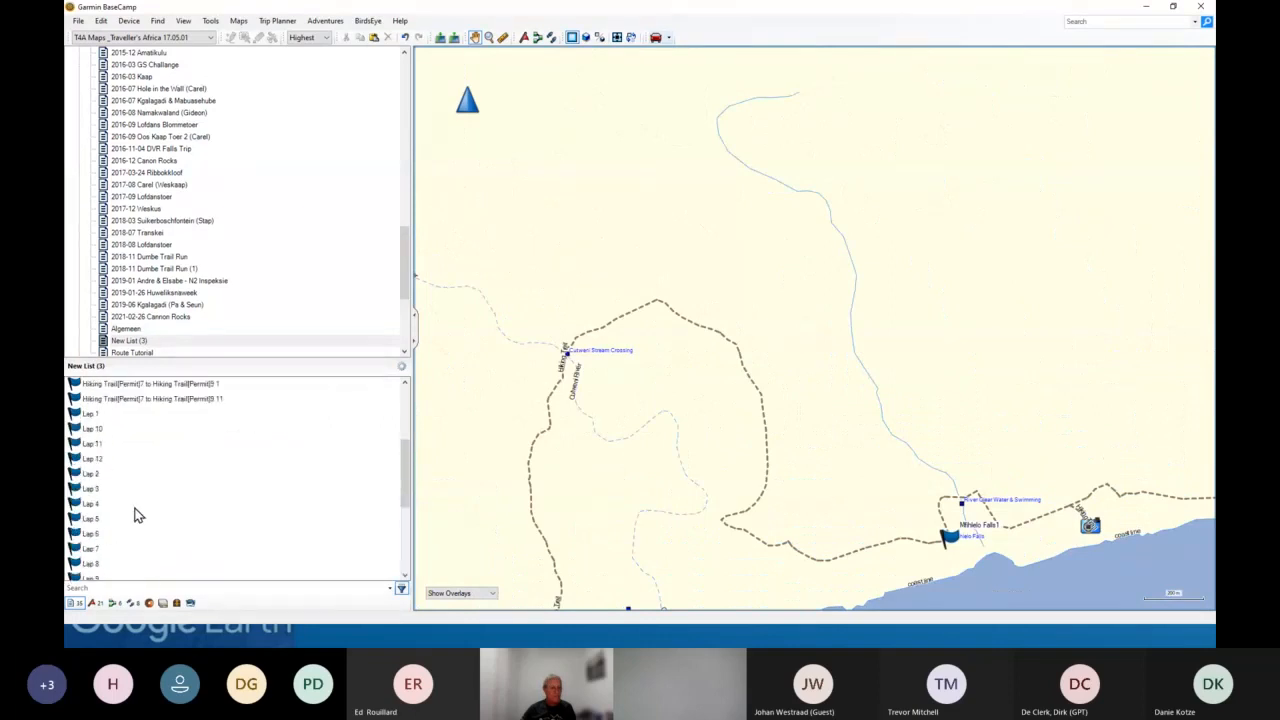
scroll(137, 515, "down", 2)
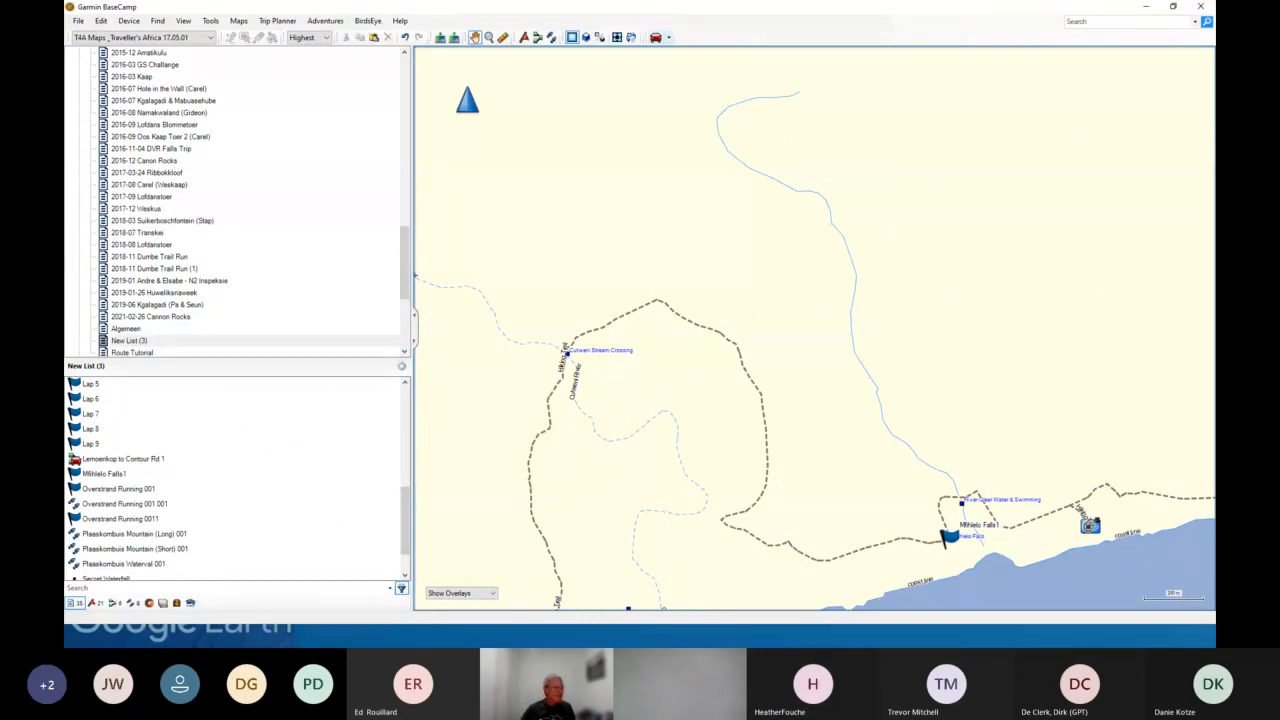
- Switch to Google Earth and save the Untitled Path to Downloads as Untitled Path.kml
key("alt+Tab")
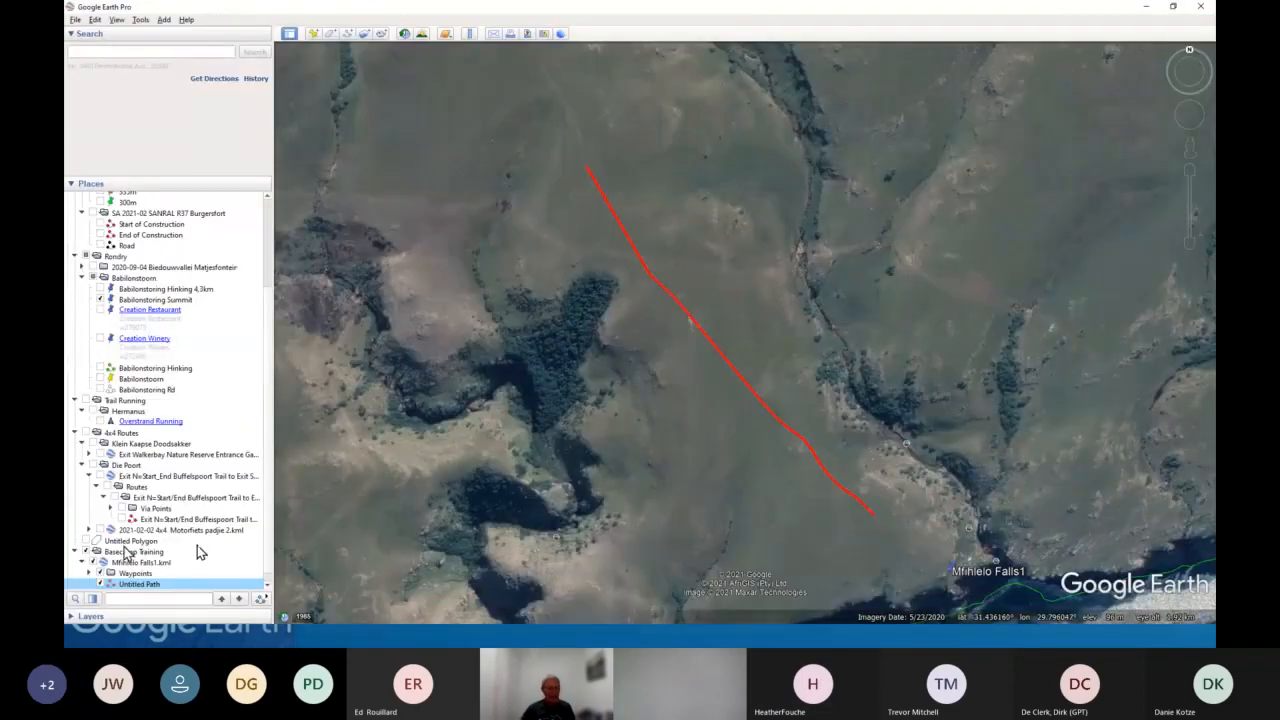
left_click(140, 584)
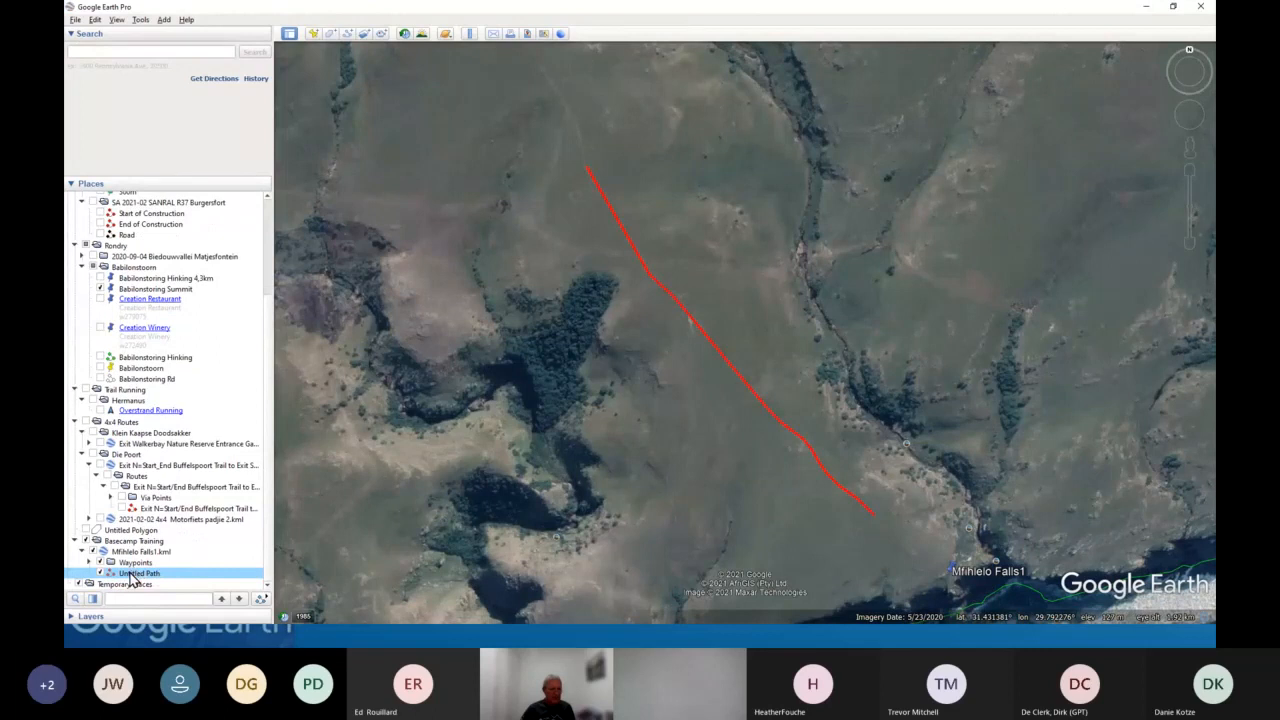
right_click(142, 576)
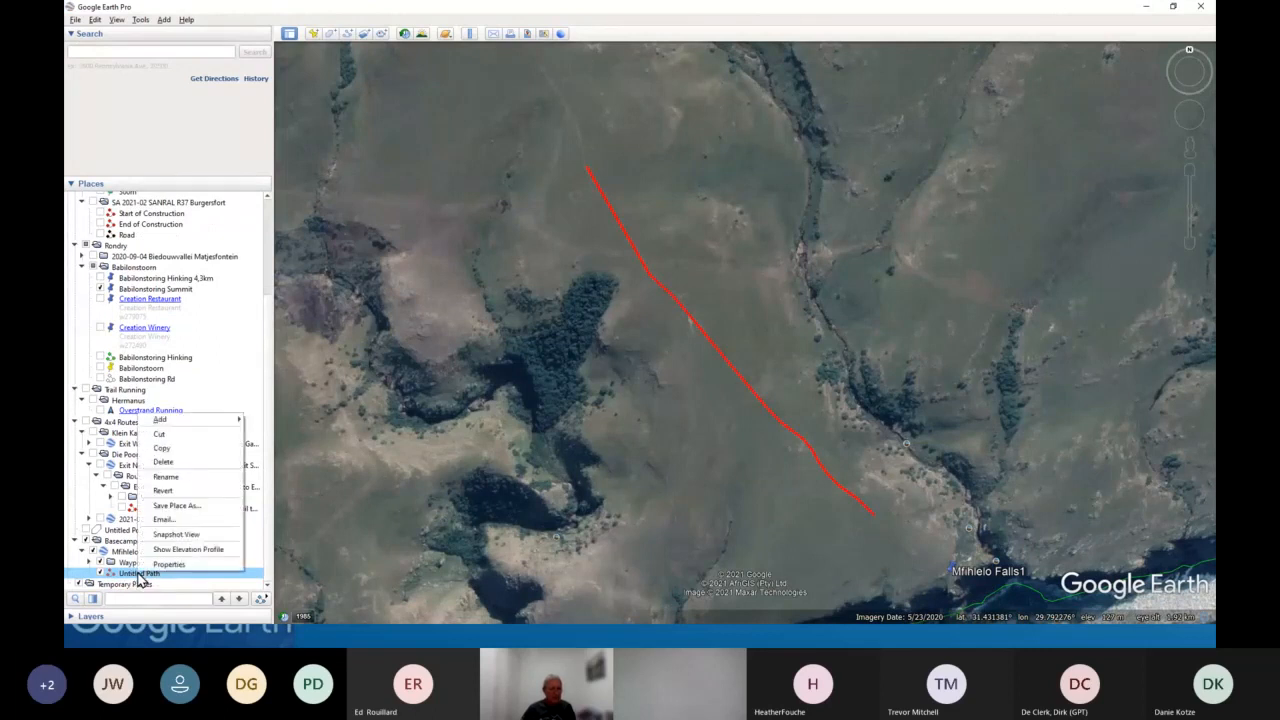
left_click(173, 507)
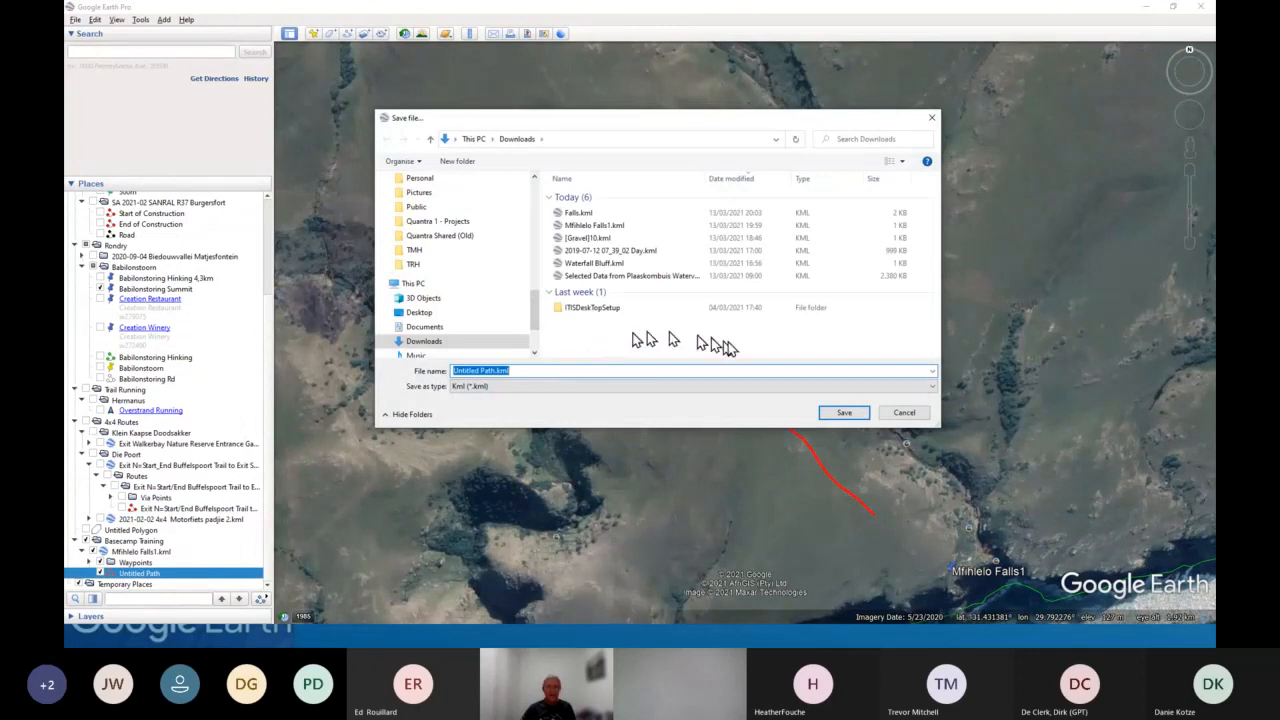
left_click(843, 414)
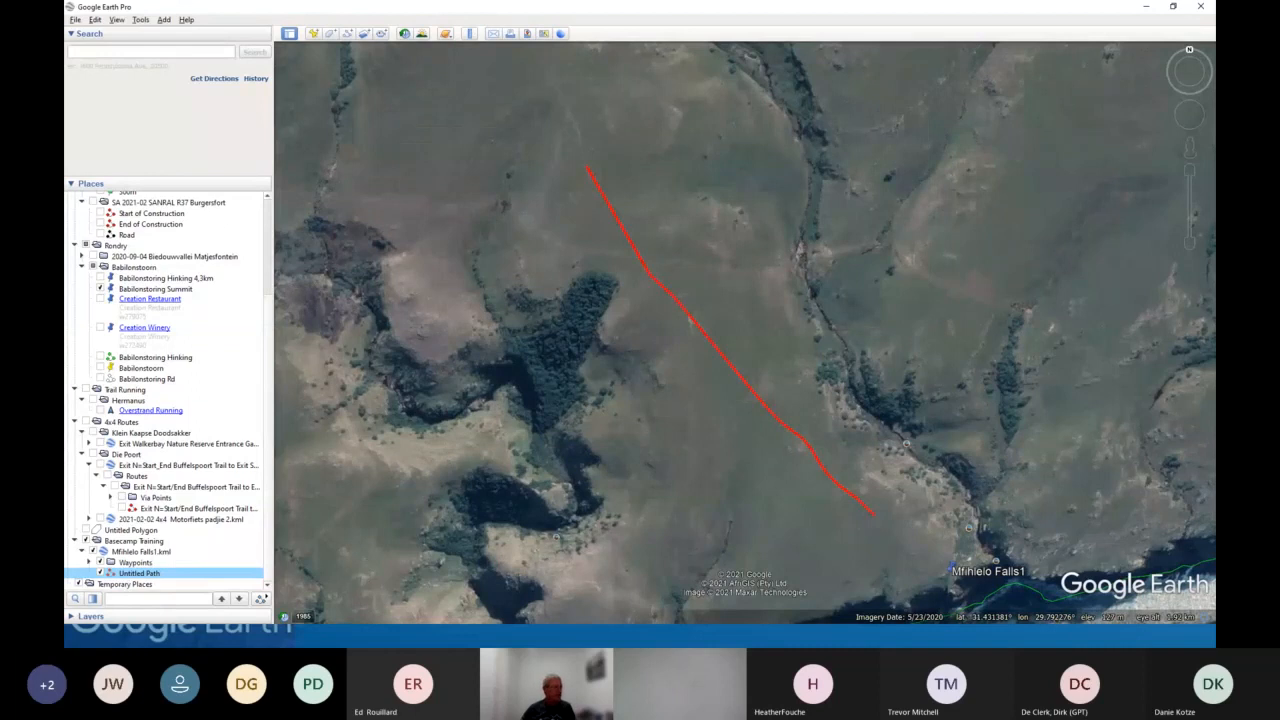
- Switch to BaseCamp and import Untitled Path.kml from Downloads into the New List (3) list
key("alt+Tab")
left_click(130, 340)
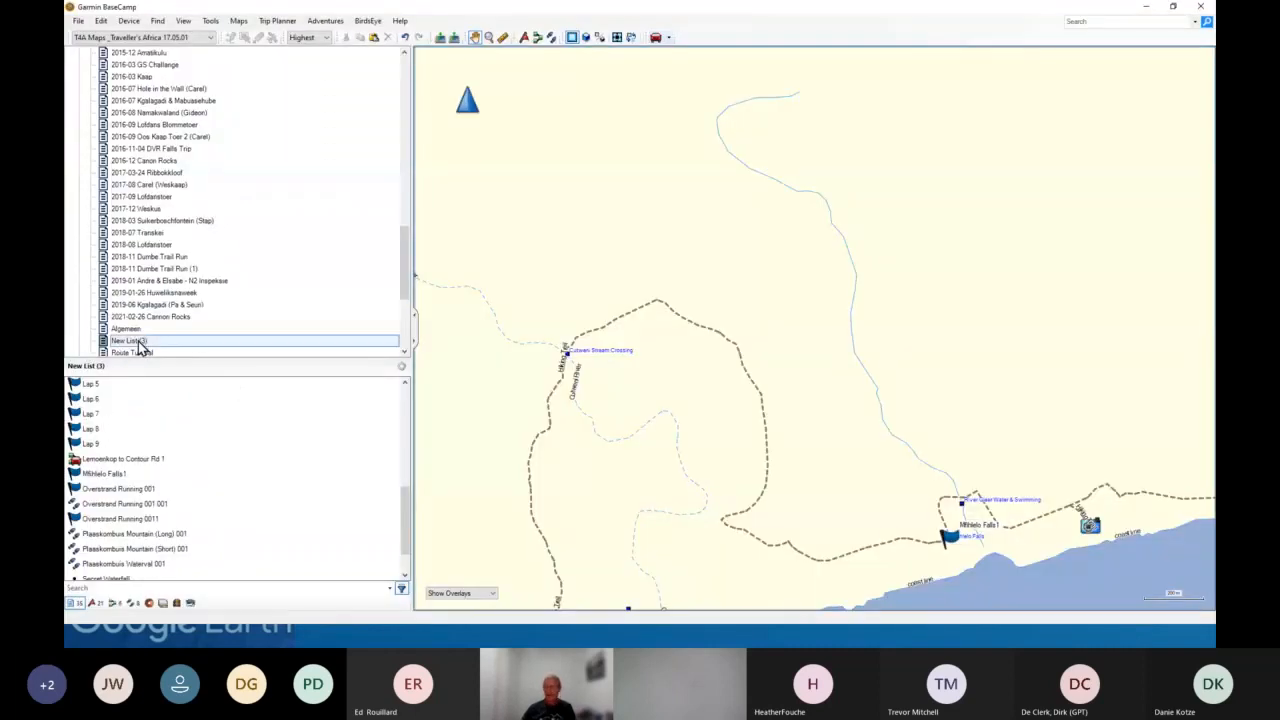
left_click(78, 20)
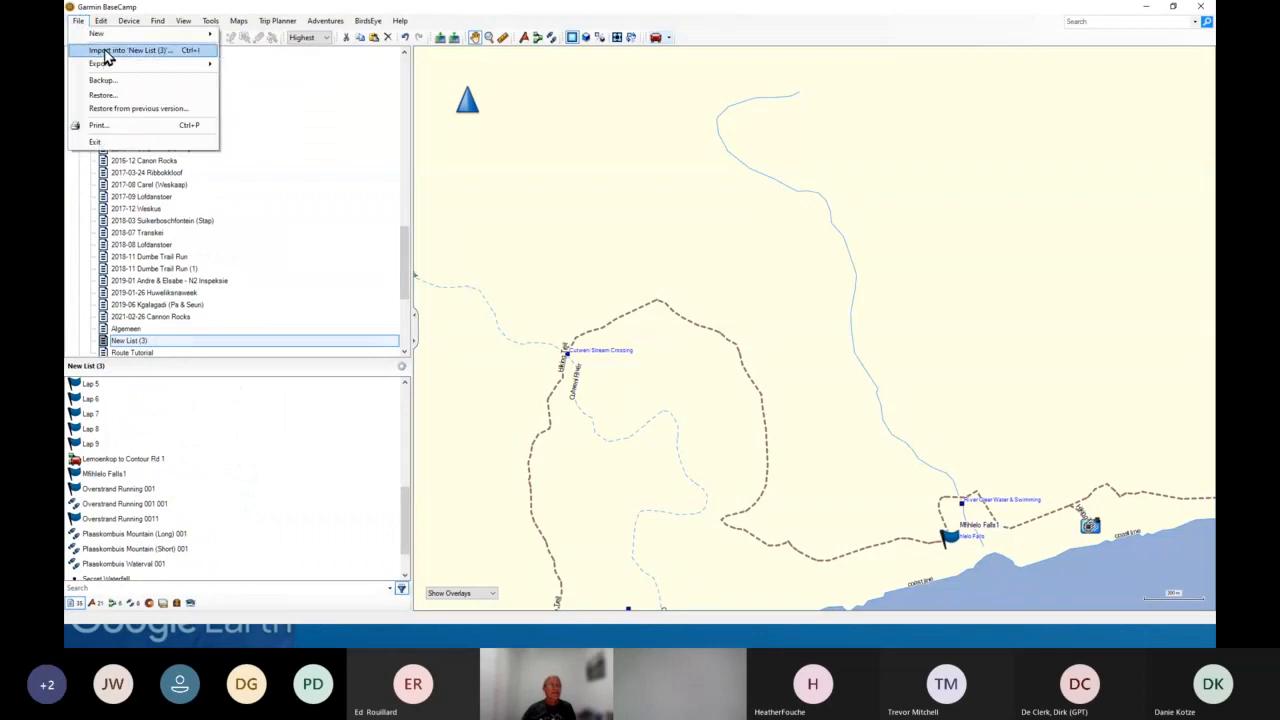
left_click(106, 51)
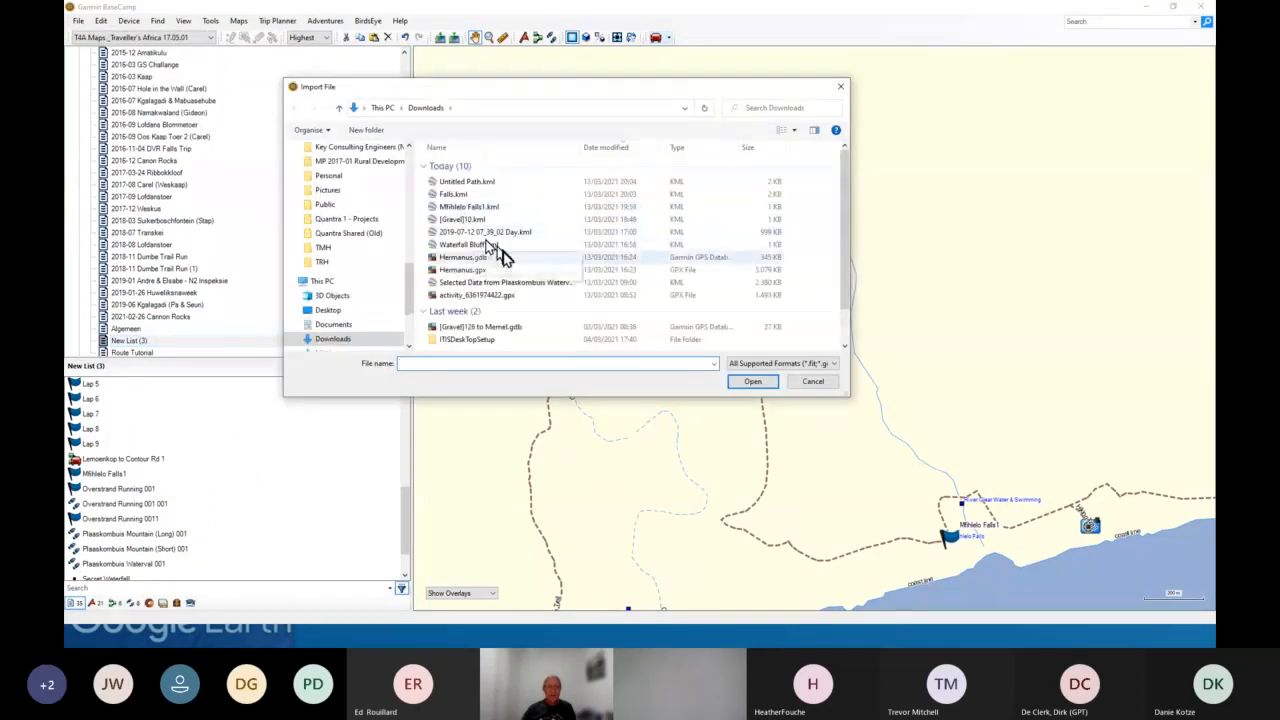
left_click(553, 182)
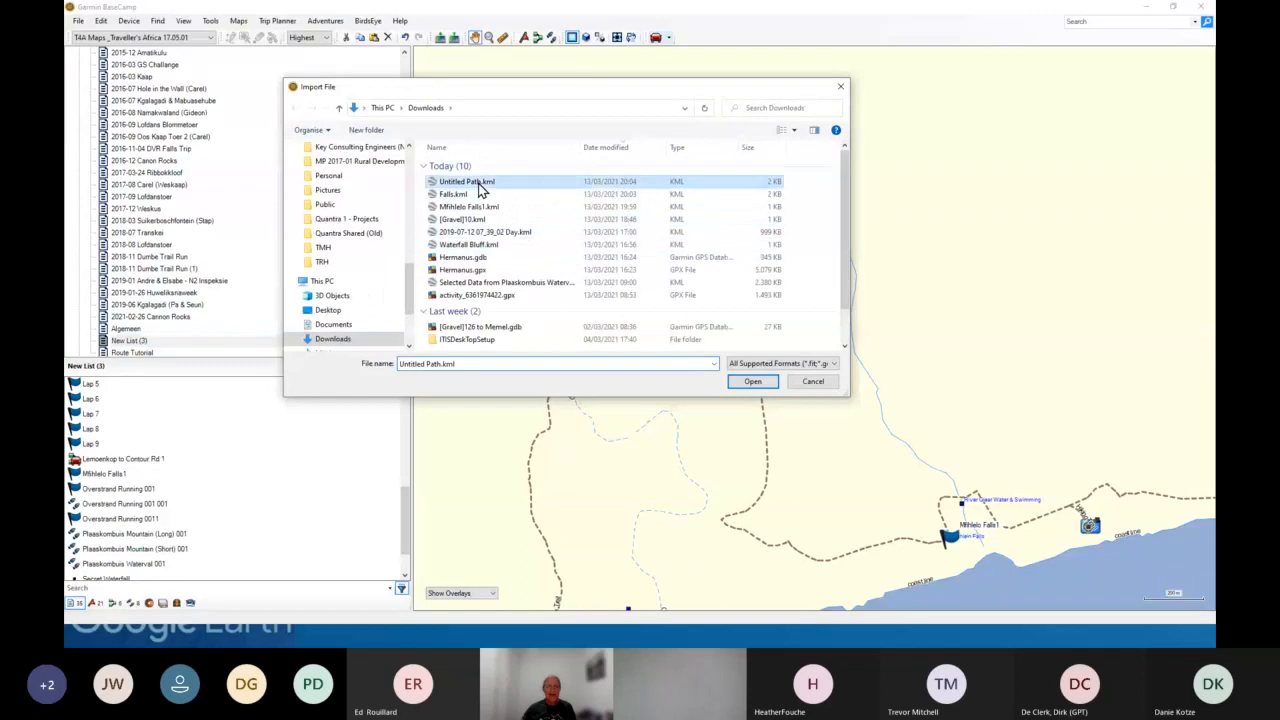
left_click(741, 386)
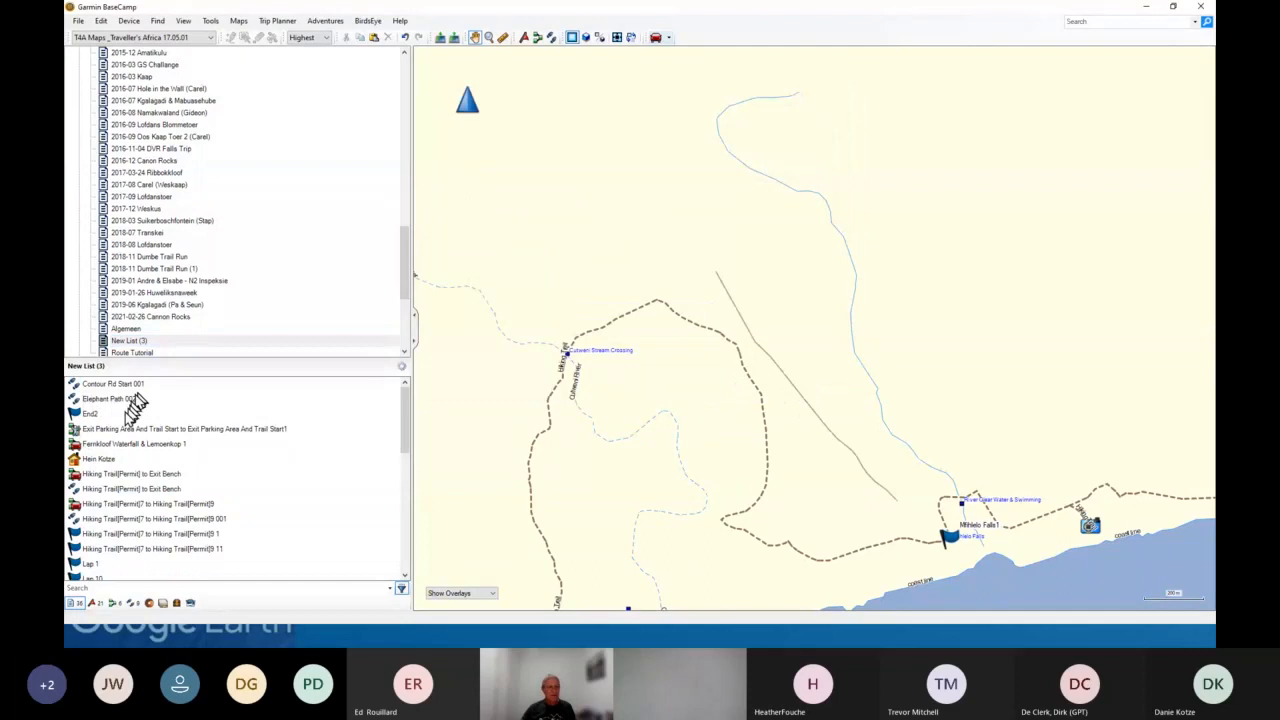
- Open the properties of the Untitled Path 001 track, change its line colour, and close the dialog
scroll(138, 540, "down", 1)
scroll(135, 541, "down", 6)
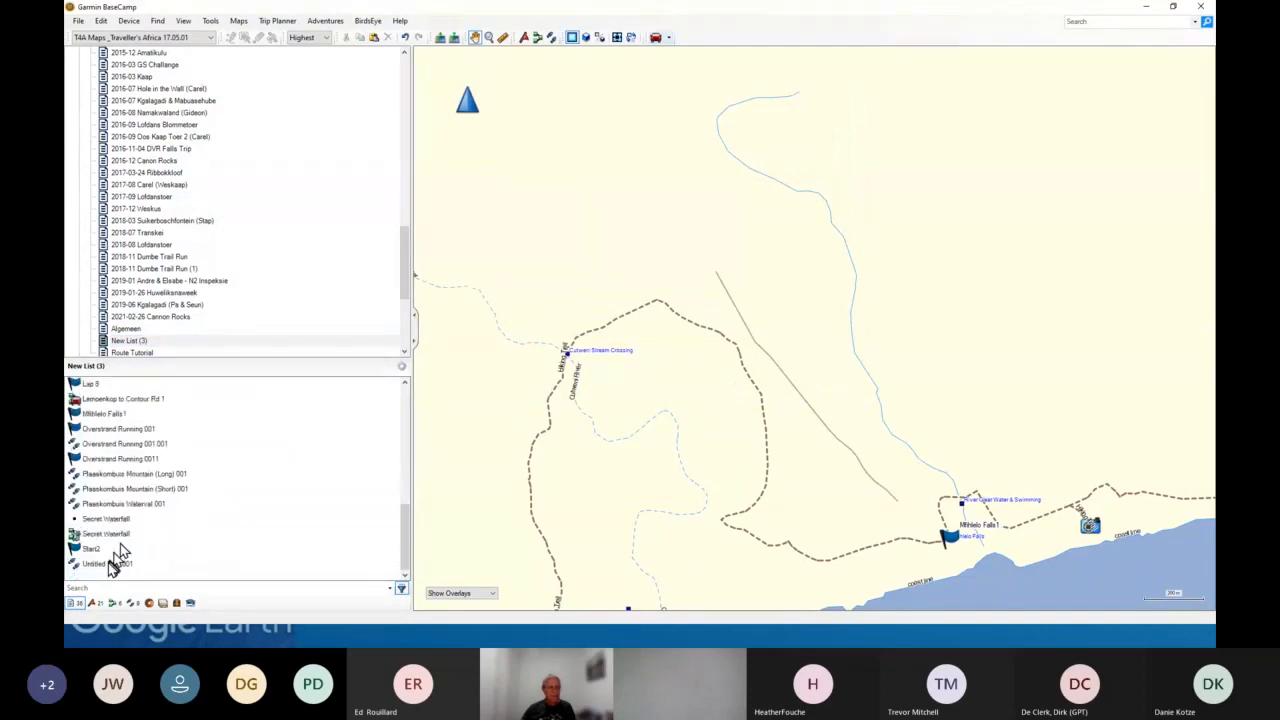
left_click(110, 565)
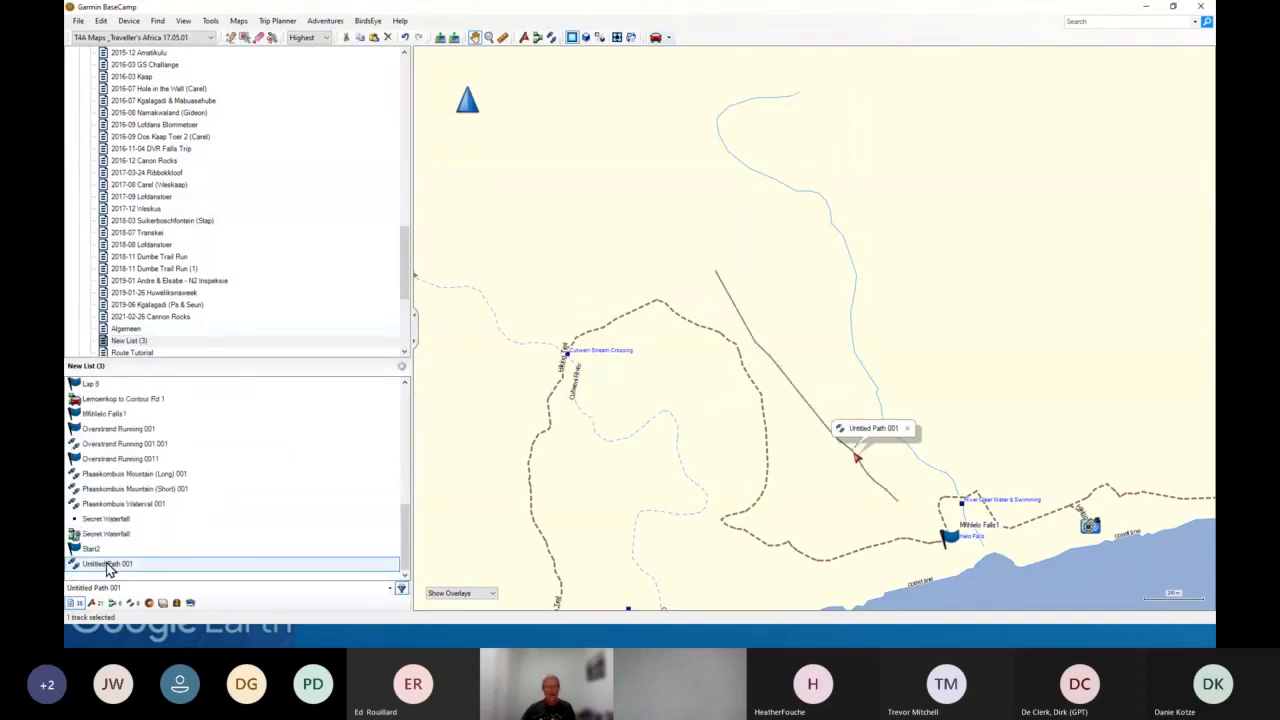
double_click(110, 565)
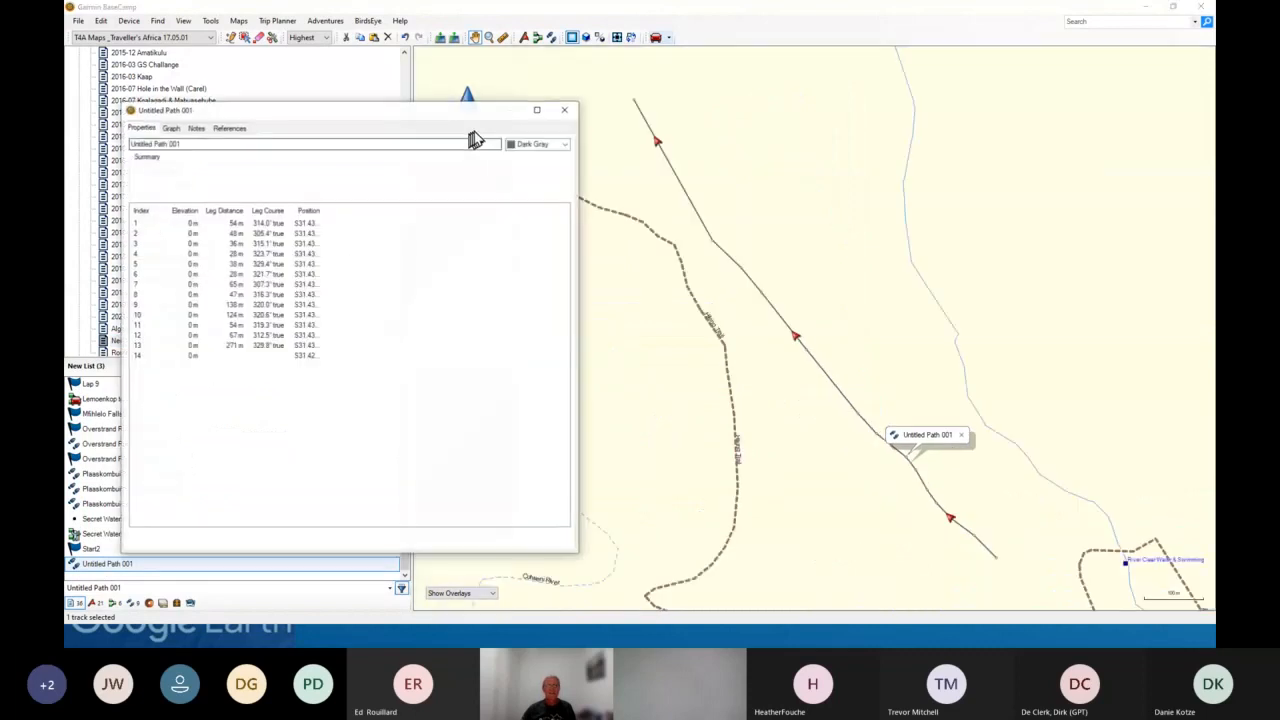
left_click(533, 150)
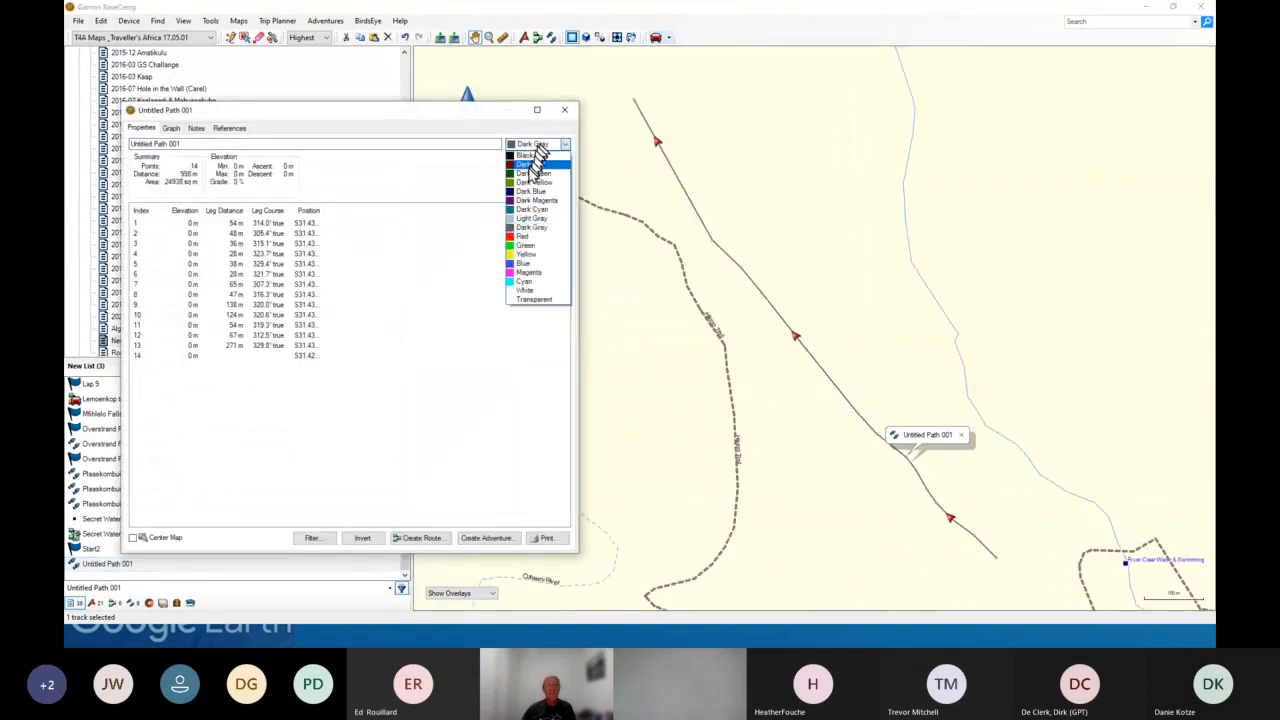
left_click(520, 238)
left_click(564, 109)
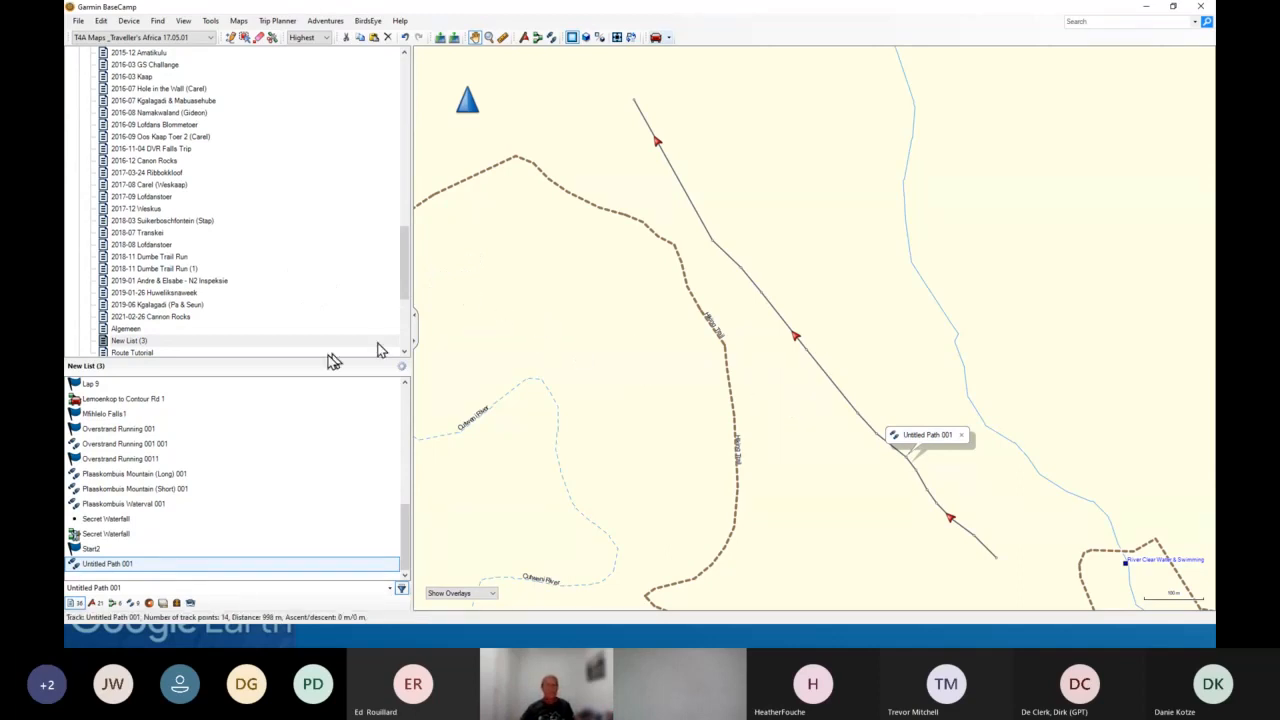
- Examine the connected Garmin eTrex 20 drive in File Explorer and its entry under Devices in BaseCamp
scroll(190, 325, "down", 4)
scroll(190, 323, "down", 2)
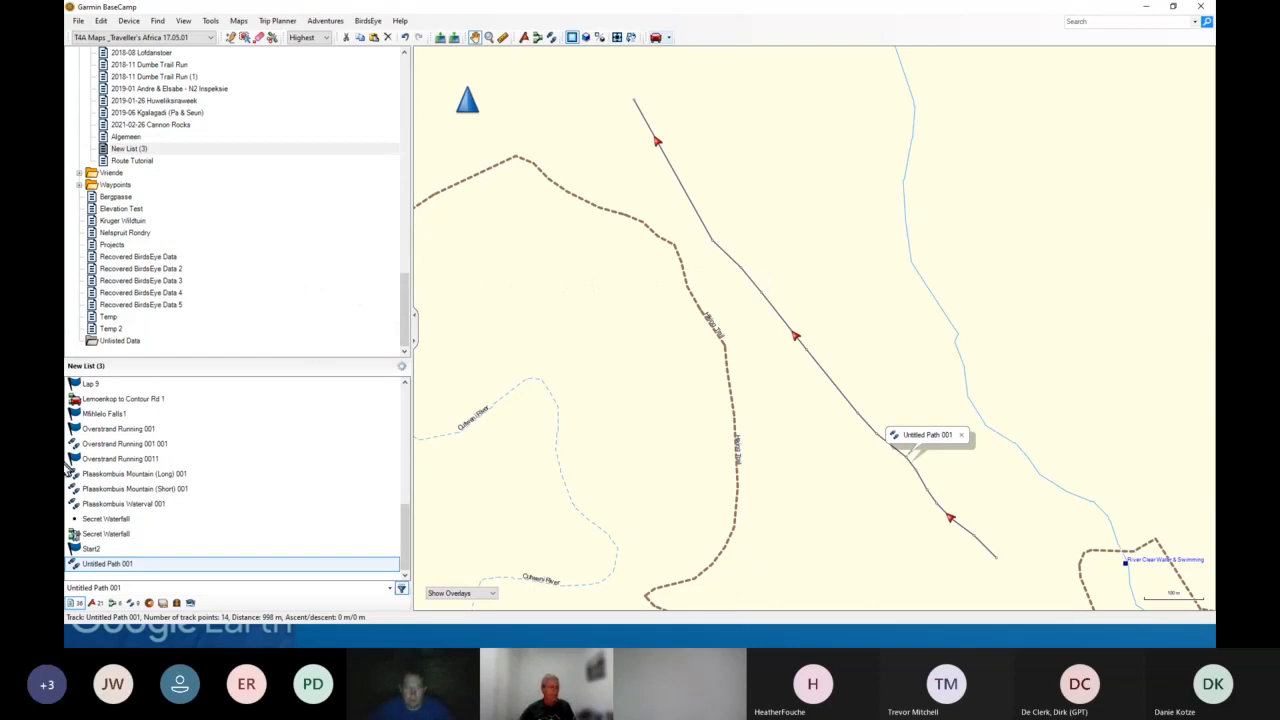
key("alt+Tab")
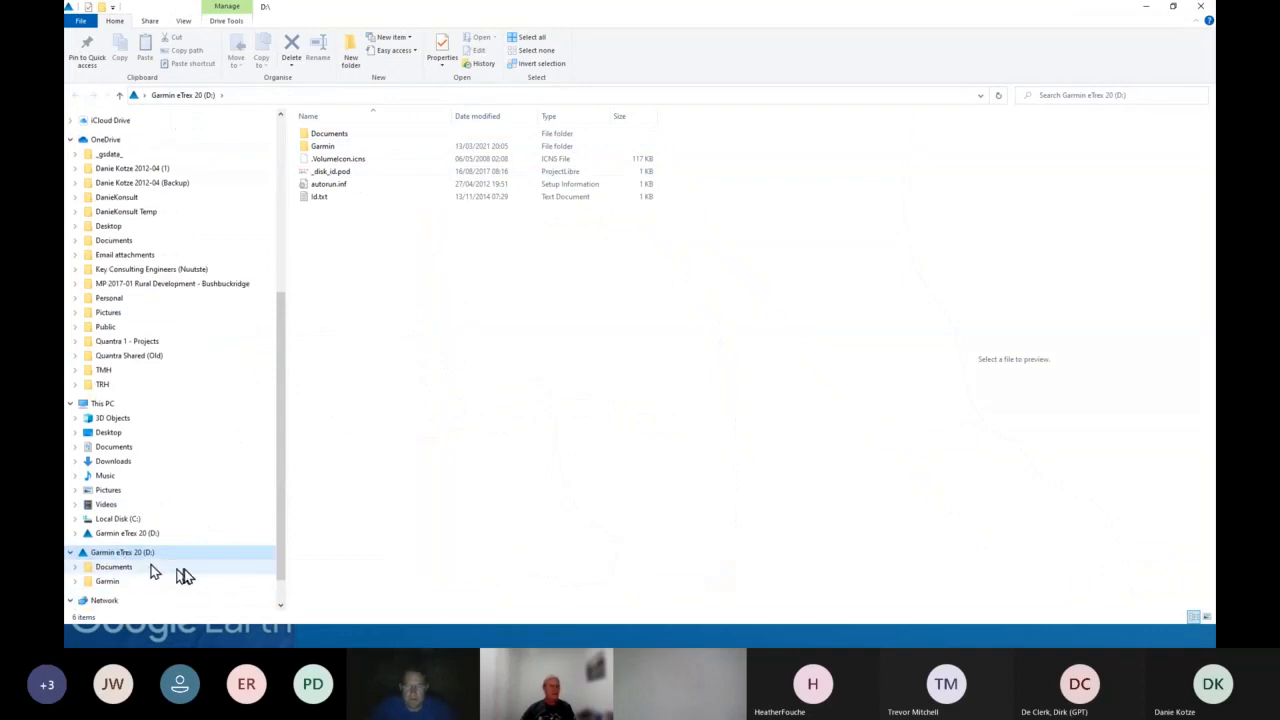
scroll(185, 575, "down", 1)
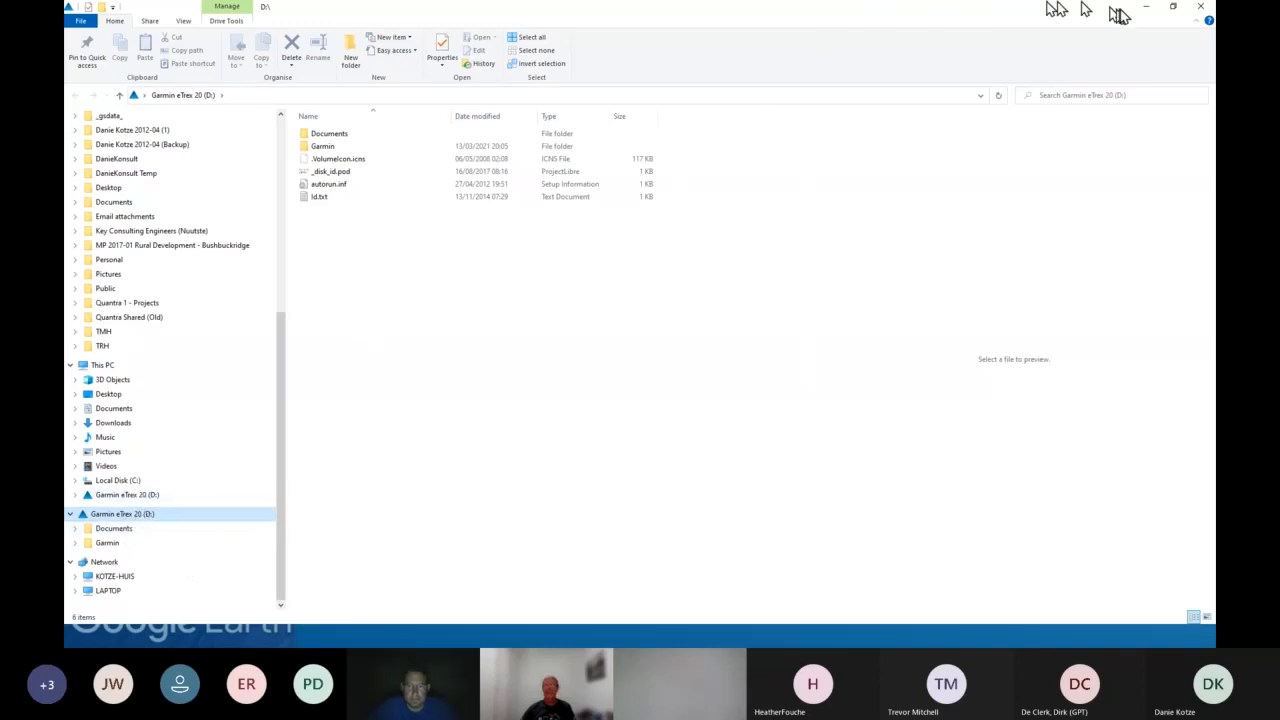
left_click(1203, 10)
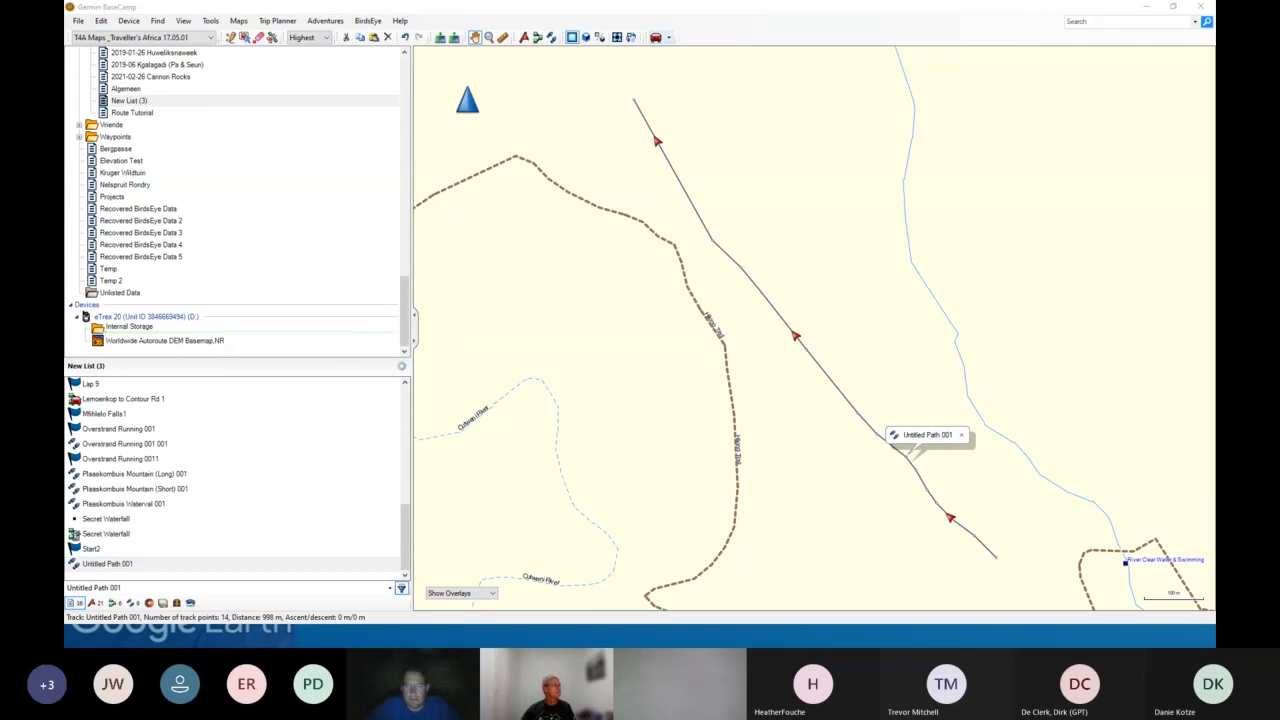
left_click(435, 315)
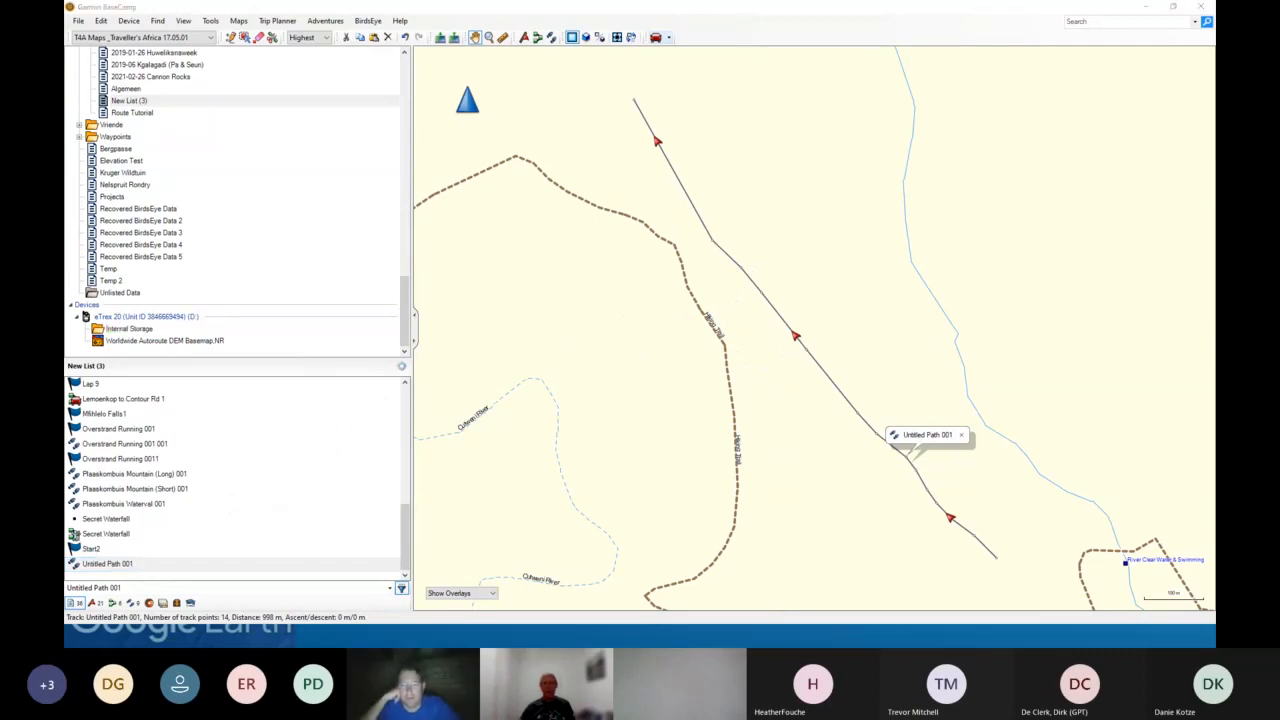
- Switch to Google Earth, zoom in on the red path, and open the Untitled Path properties for editing
left_click(220, 588)
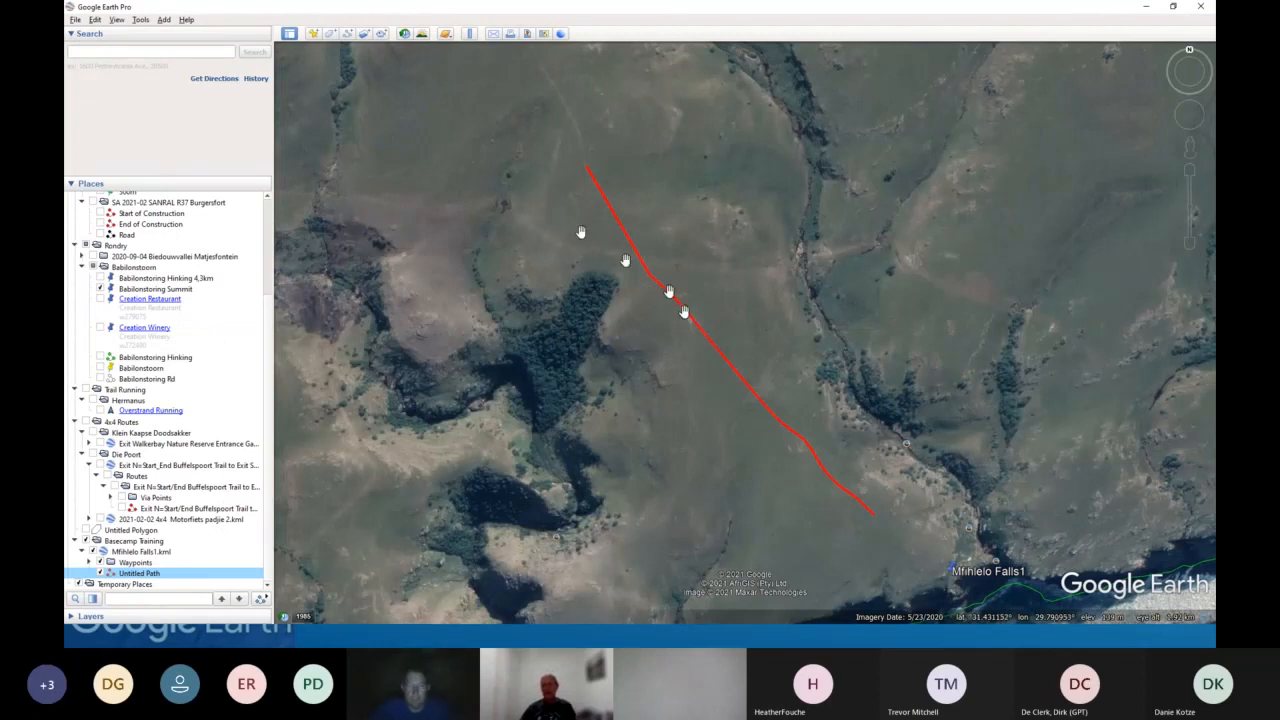
scroll(613, 205, "up", 1)
scroll(613, 205, "up", 1)
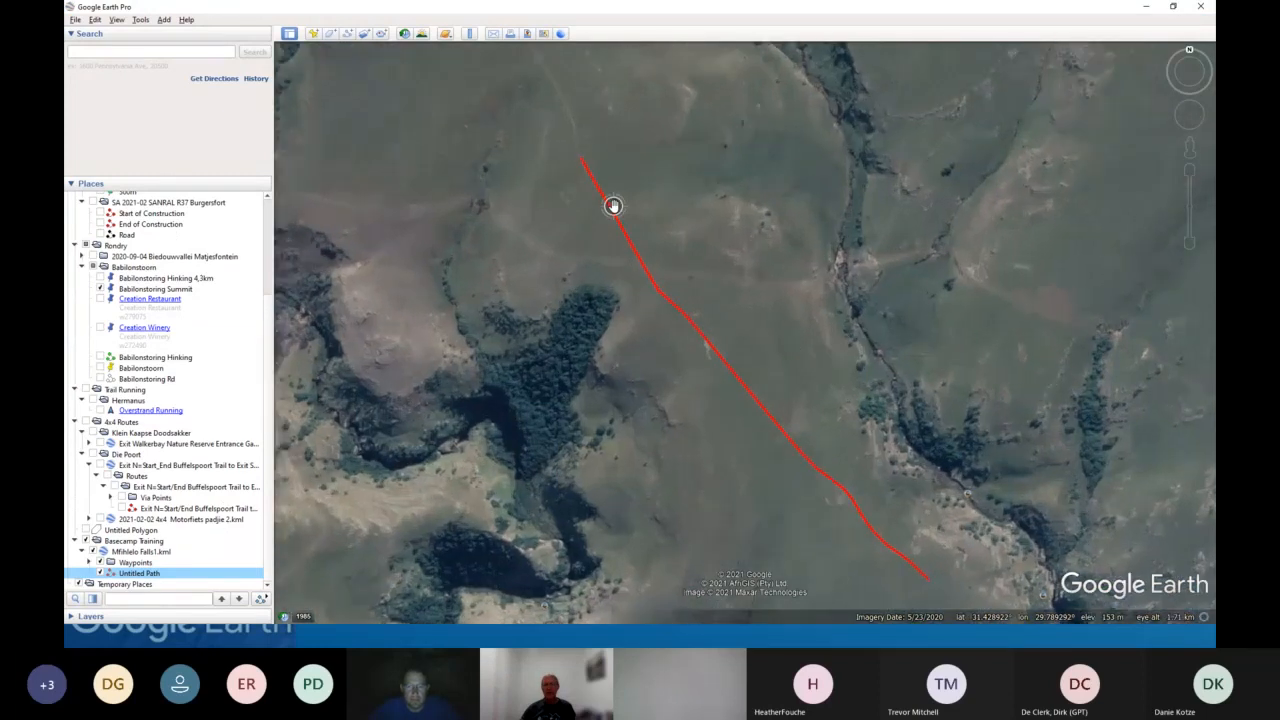
scroll(612, 210, "up", 2)
scroll(610, 215, "up", 2)
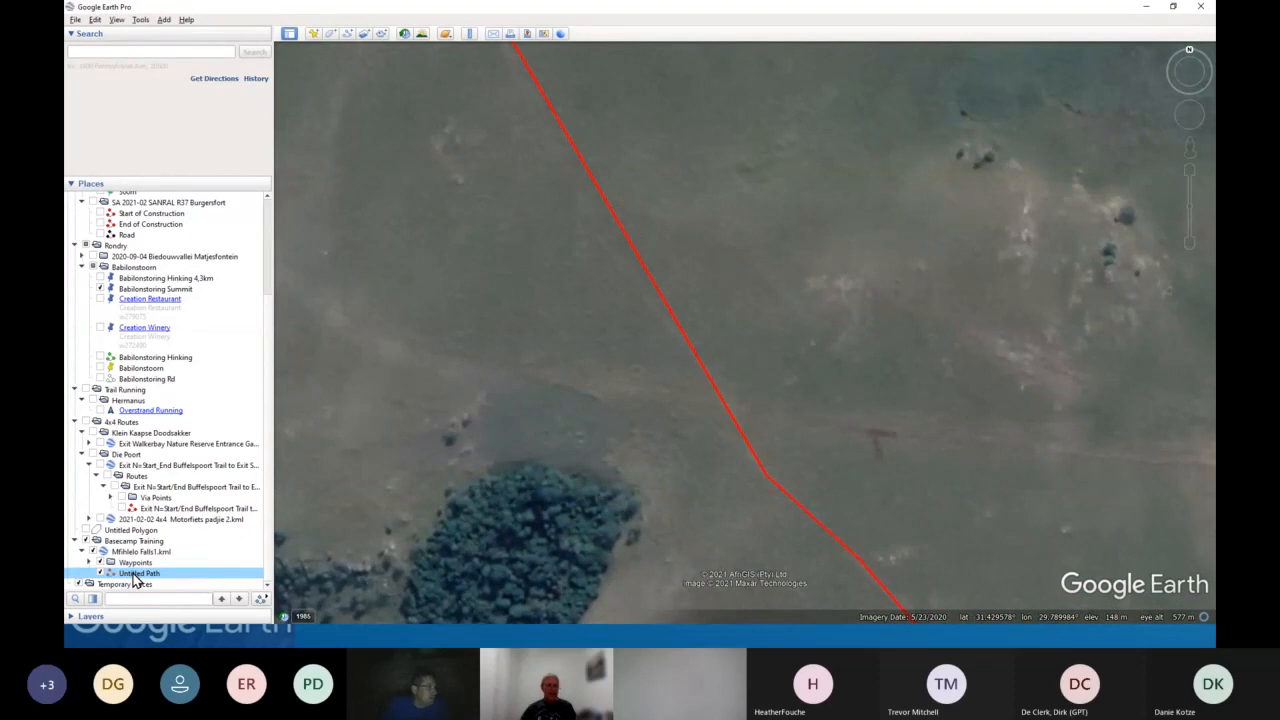
right_click(135, 578)
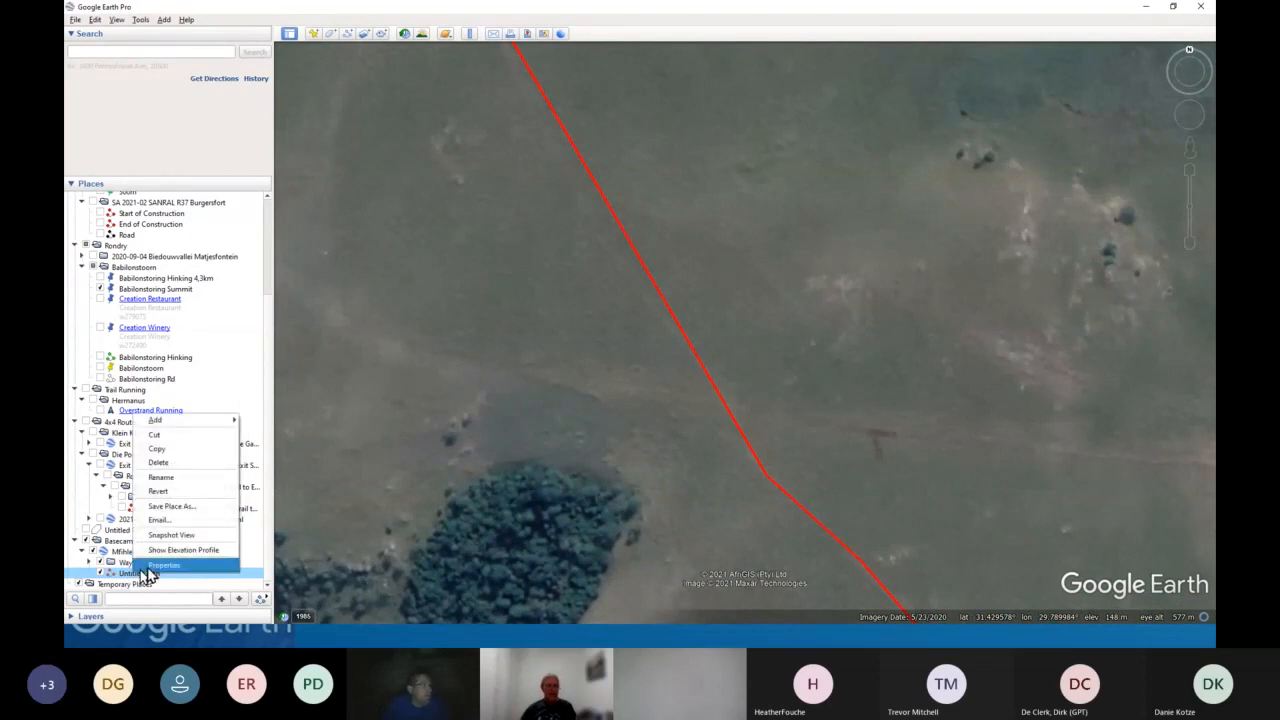
left_click(146, 566)
left_click_drag(483, 126, 306, 112)
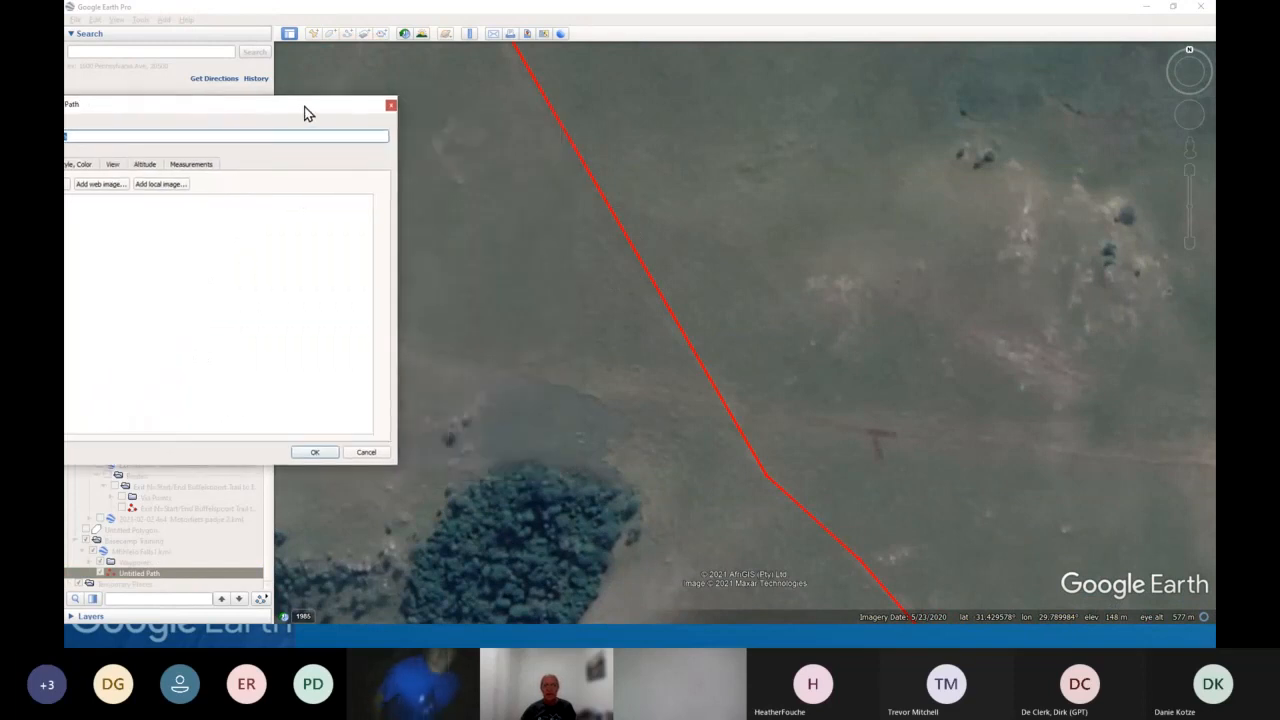
- Reshape the Untitled Path by moving its vertices to new positions near its upper end
left_click(768, 484)
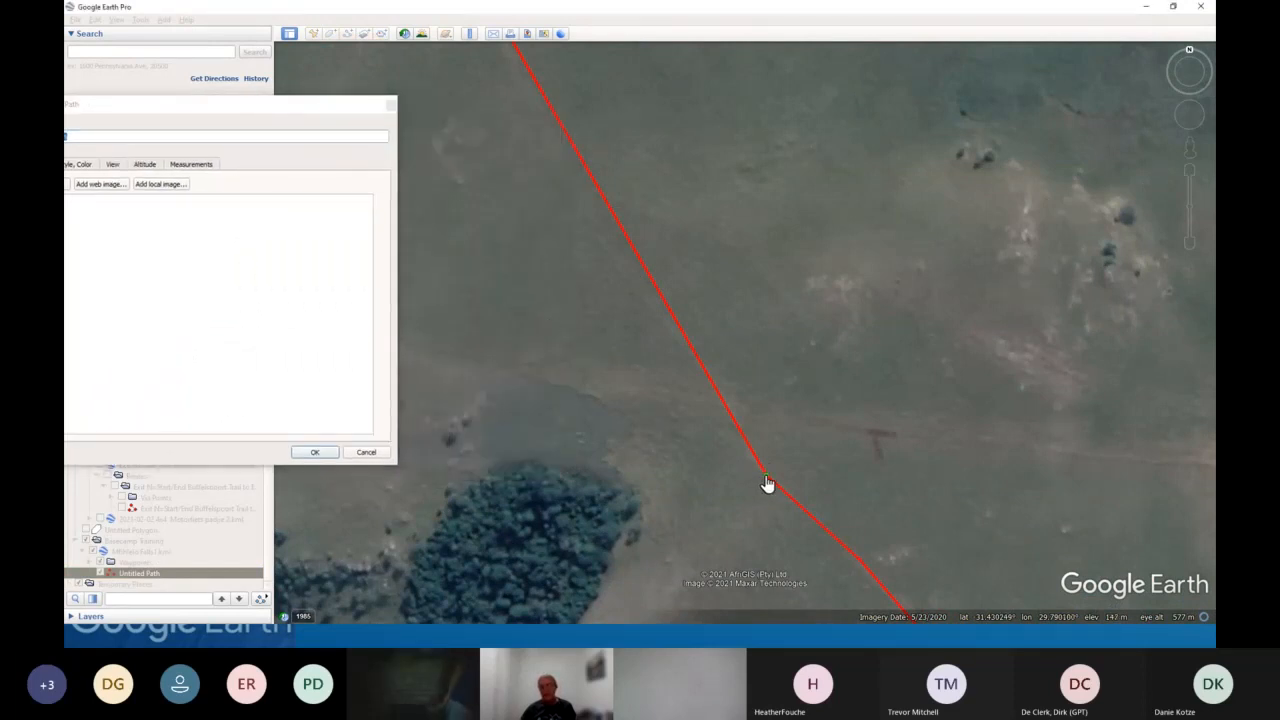
left_click_drag(766, 482, 577, 223)
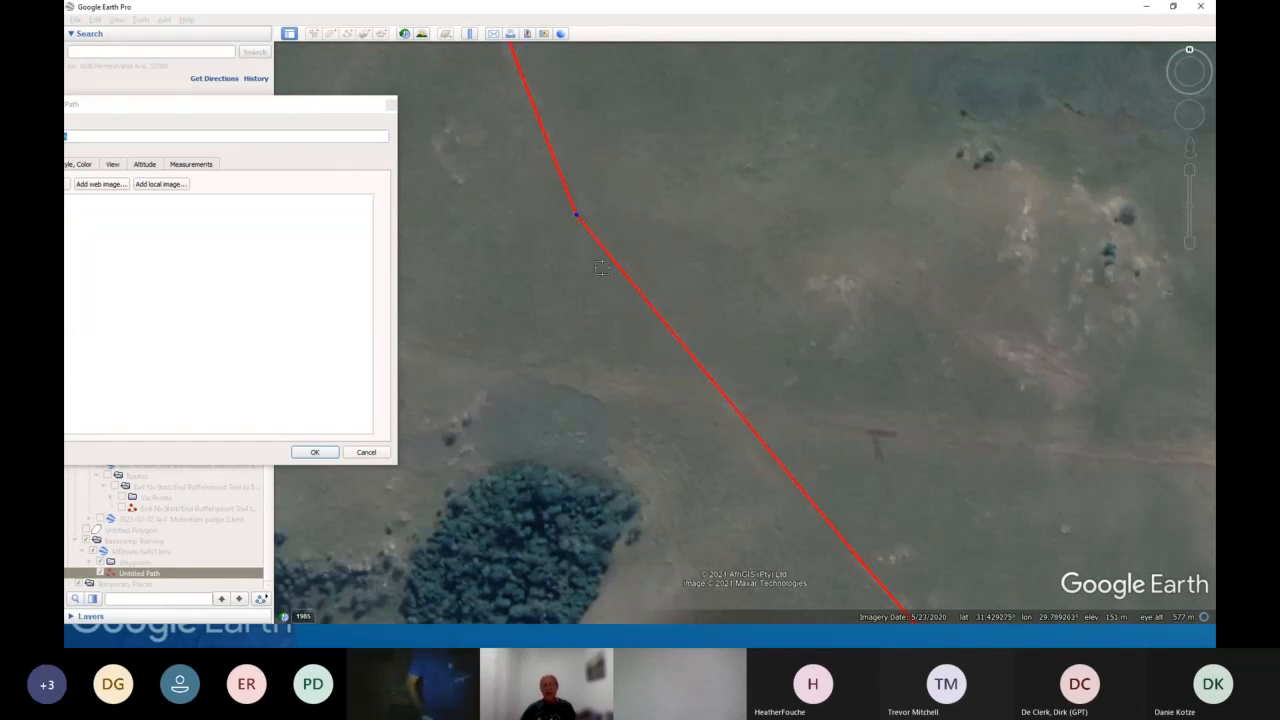
scroll(601, 267, "down", 1)
scroll(601, 267, "down", 3)
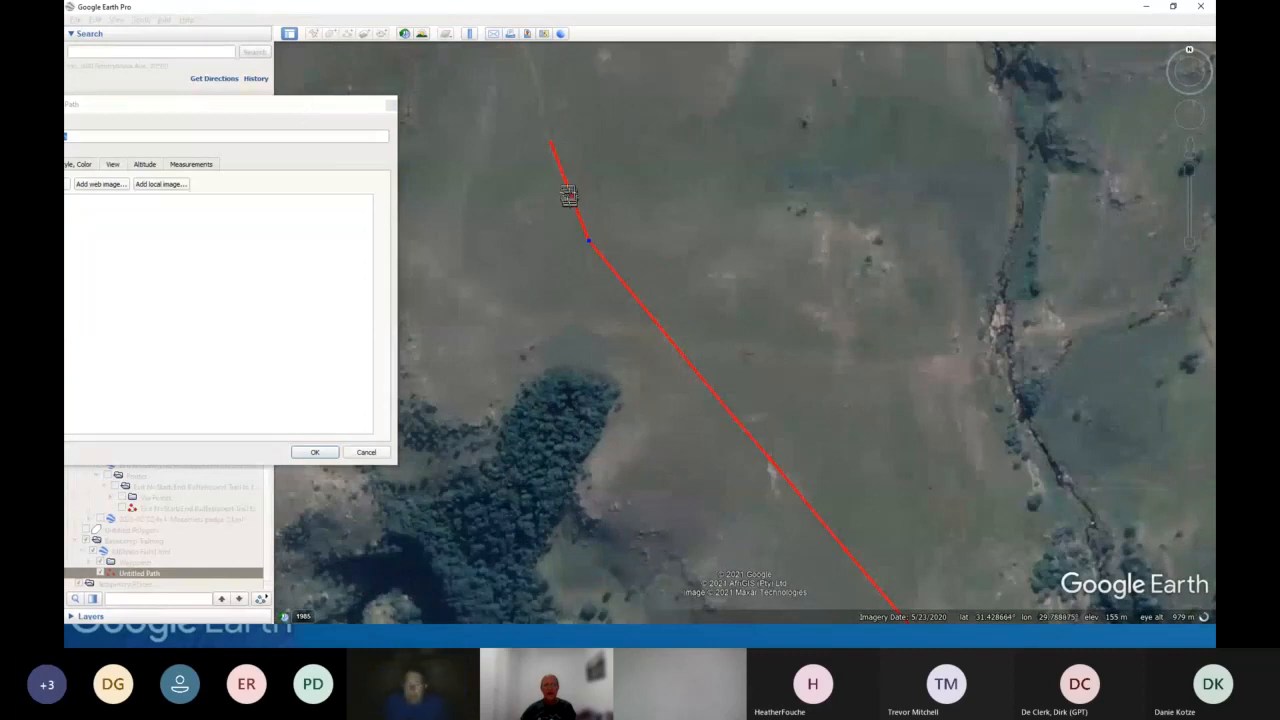
left_click_drag(588, 240, 555, 192)
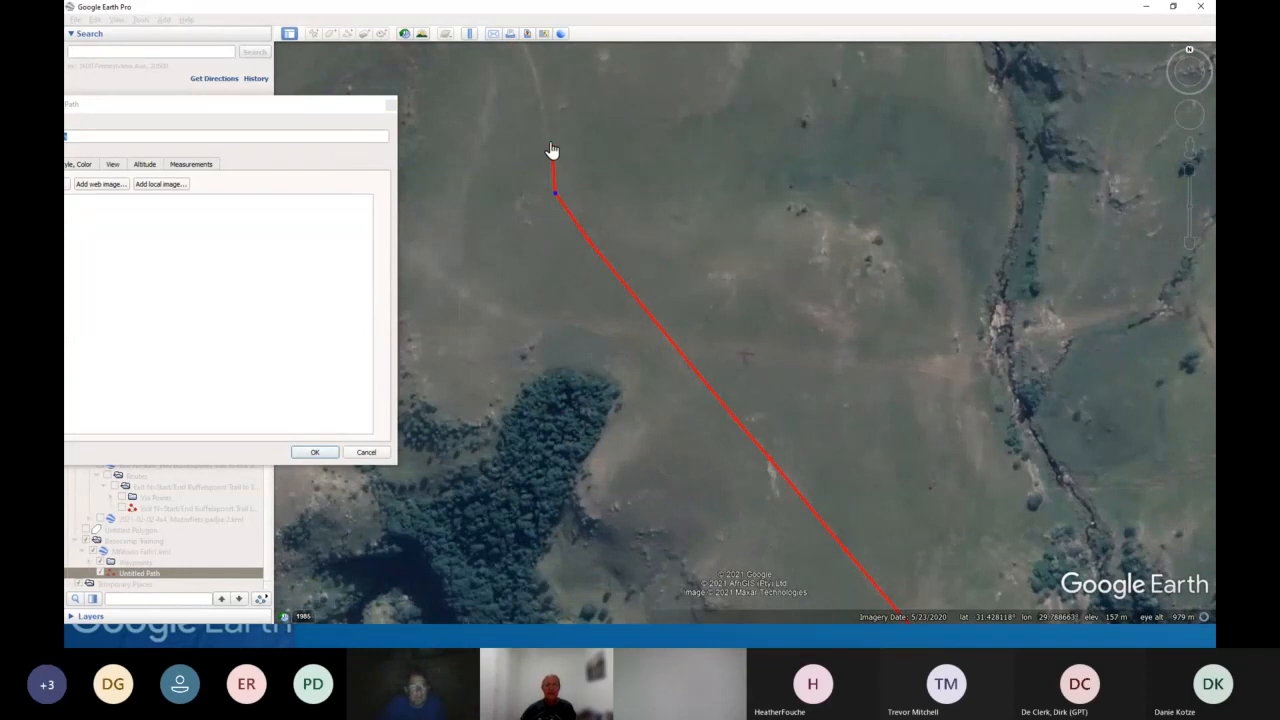
left_click_drag(552, 150, 526, 56)
- Switch to BaseCamp and browse the waypoints, routes and tracks stored on the eTrex 20 internal storage
key("alt+Tab")
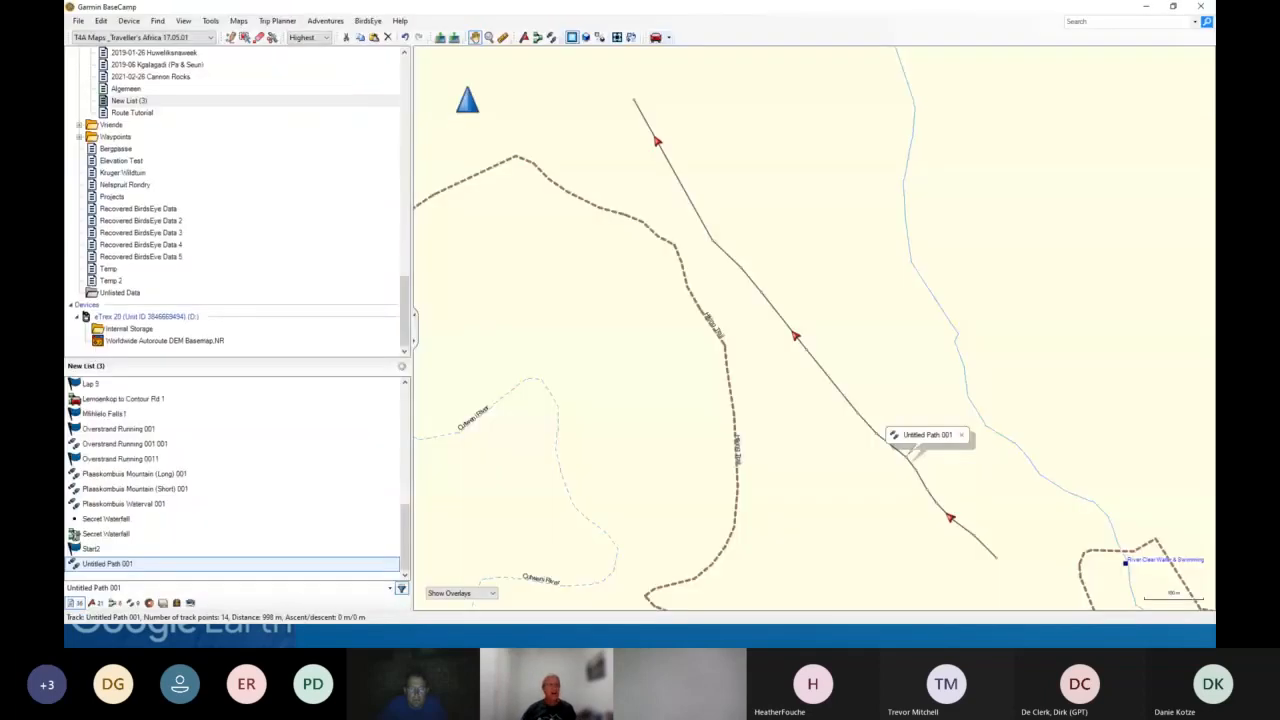
left_click(124, 334)
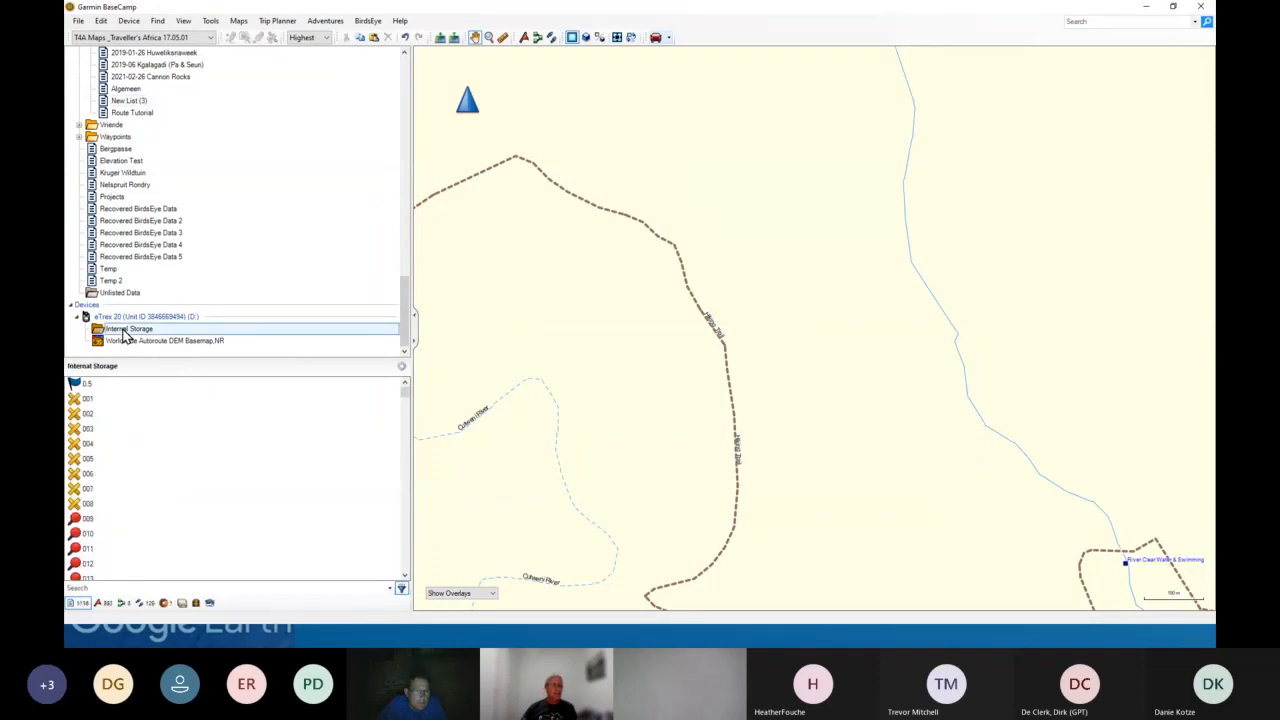
scroll(126, 468, "down", 16)
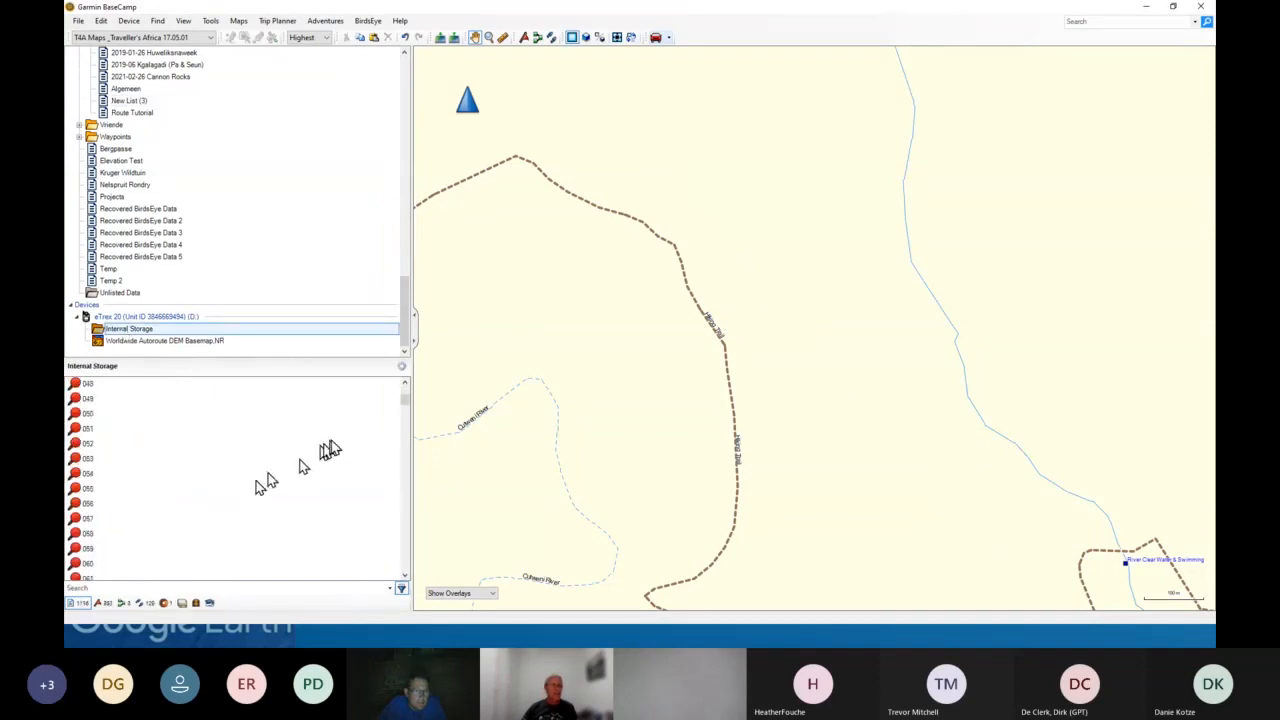
left_click_drag(404, 401, 404, 513)
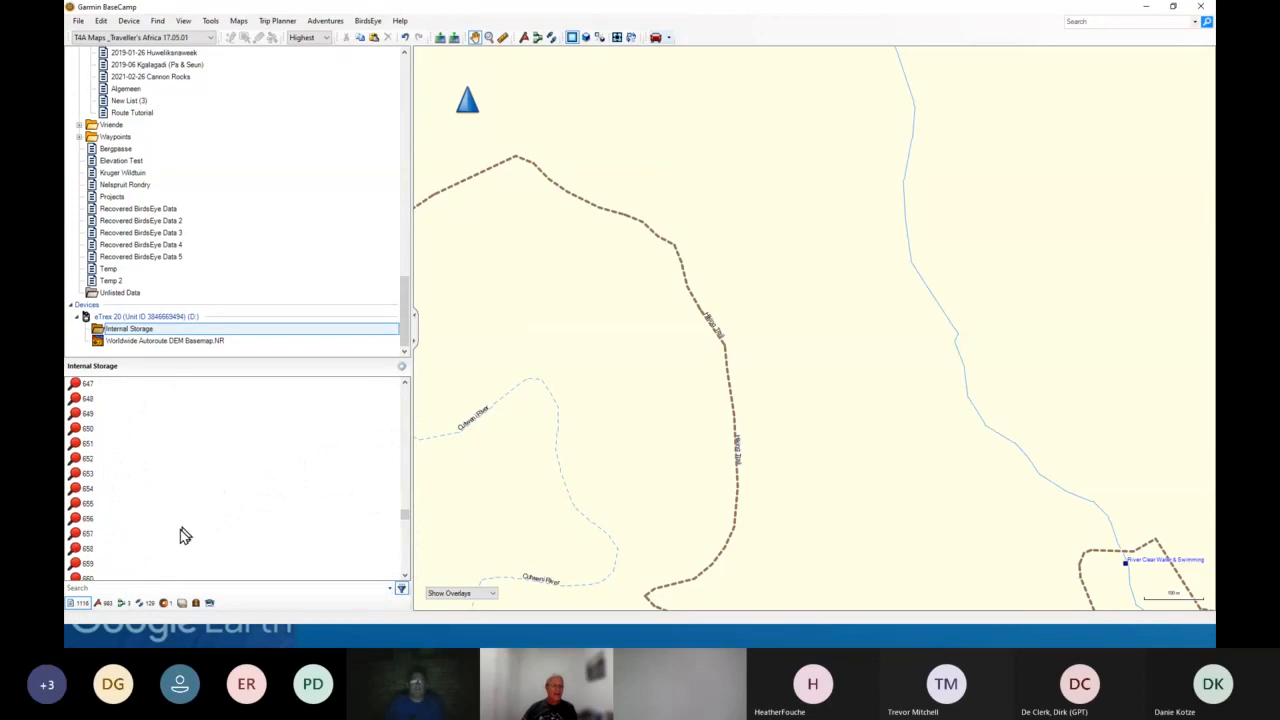
left_click(145, 603)
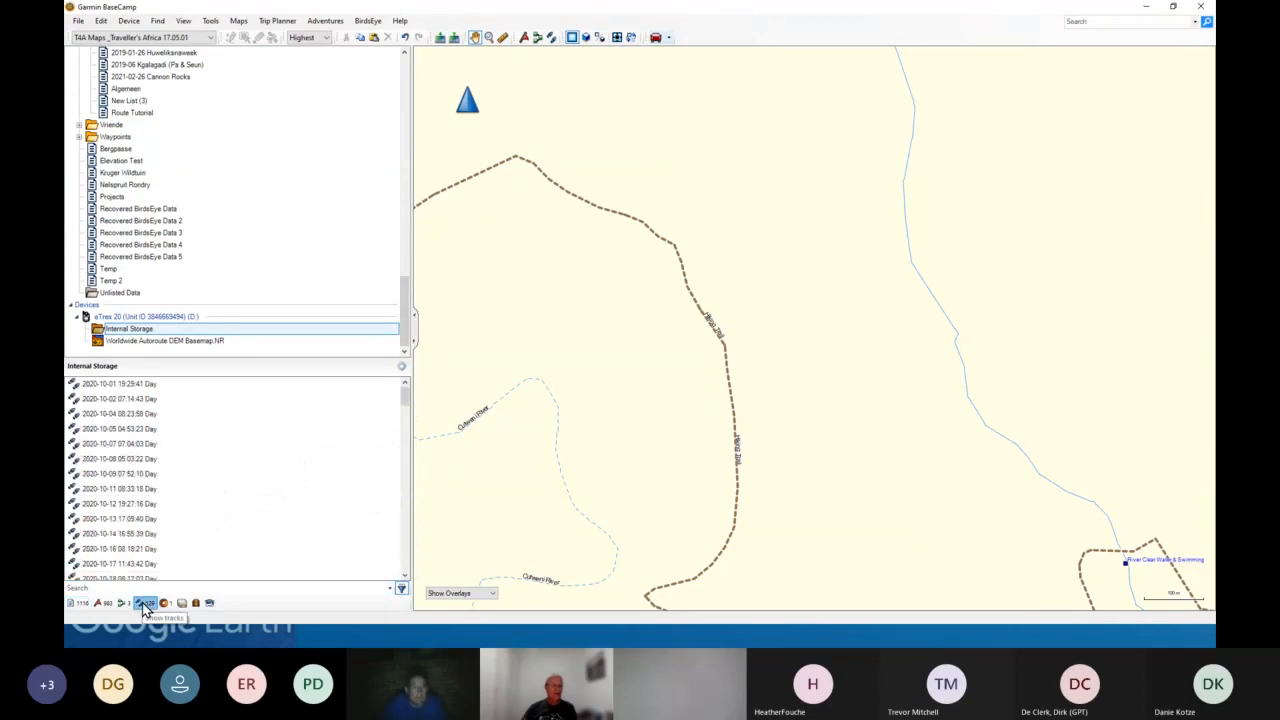
left_click(123, 603)
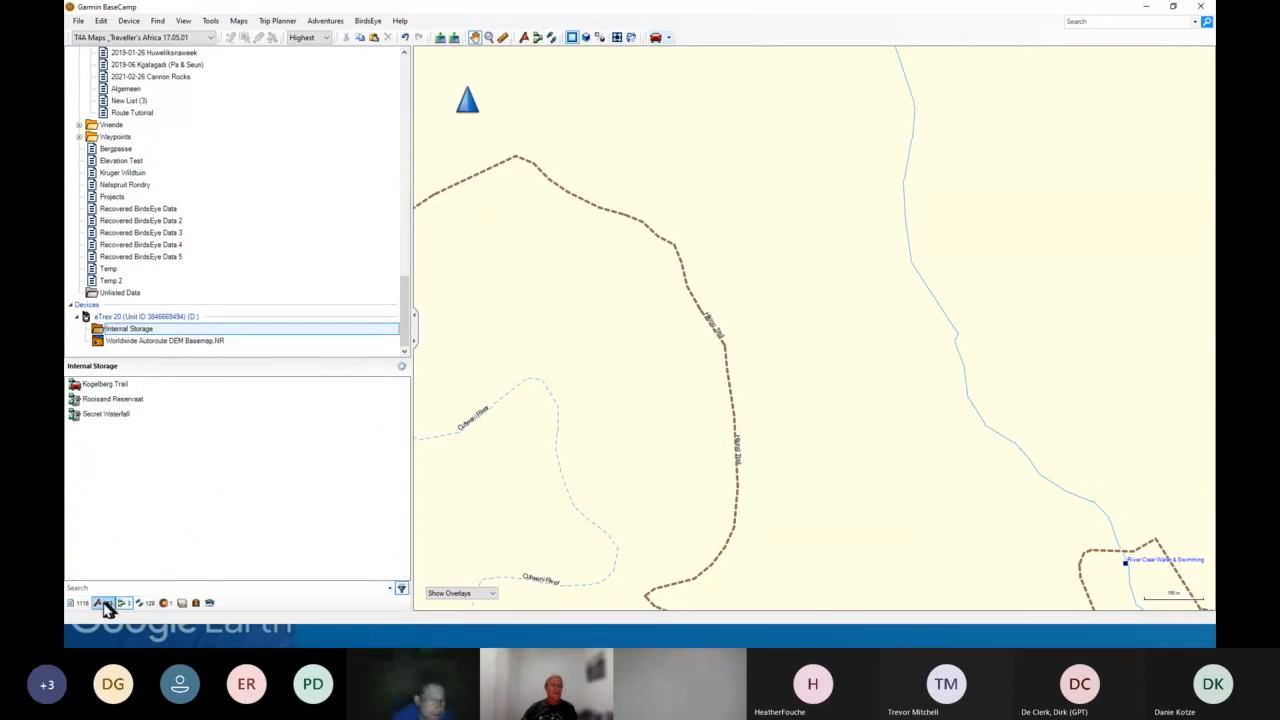
left_click(103, 603)
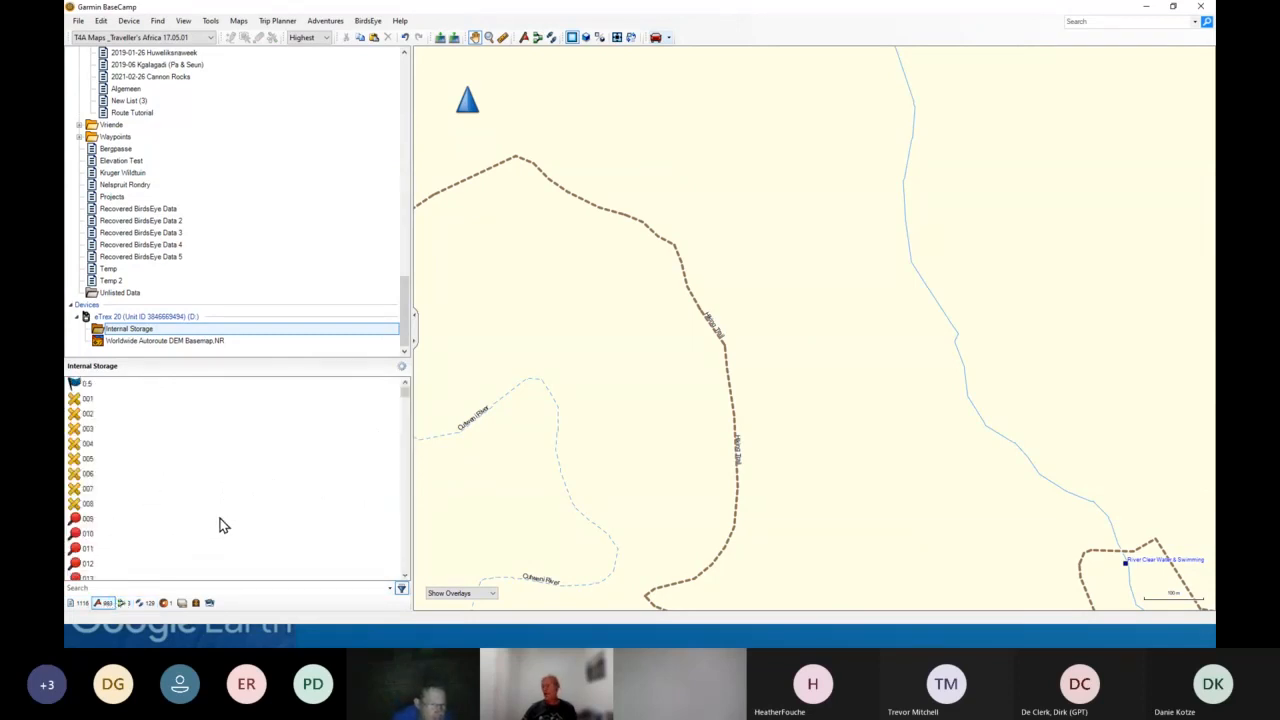
left_click(144, 603)
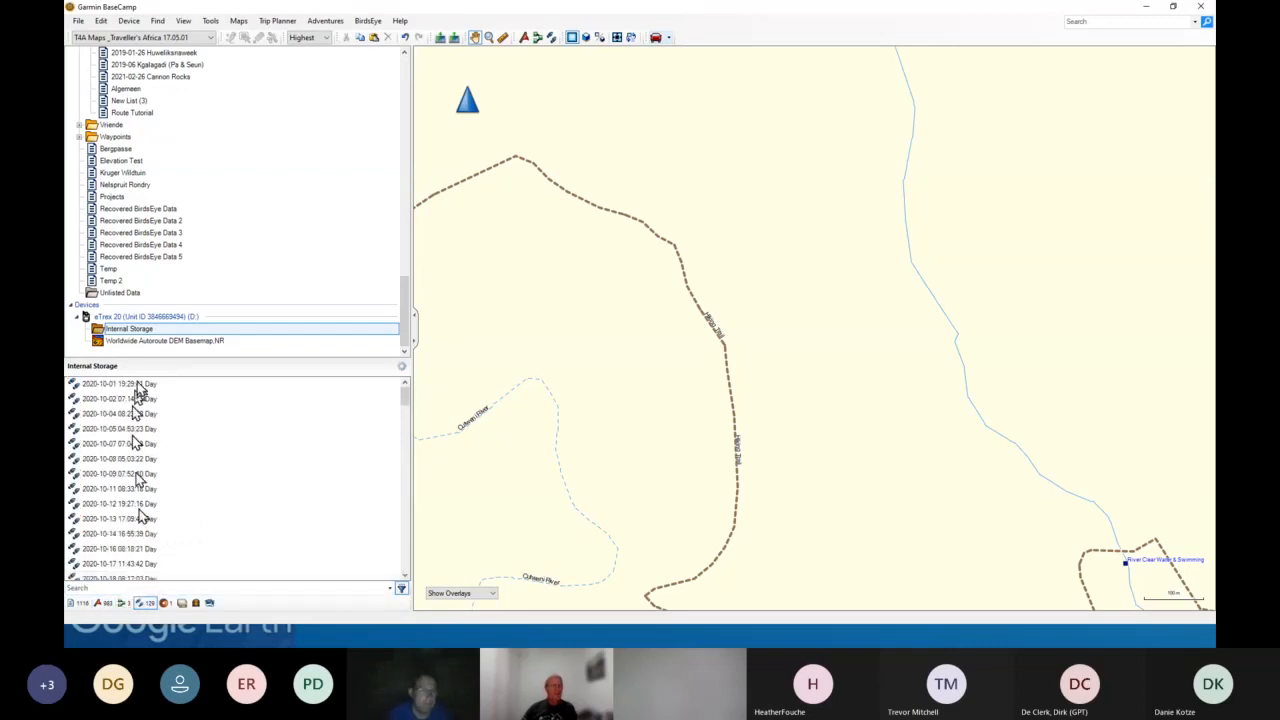
scroll(140, 225, "up", 2)
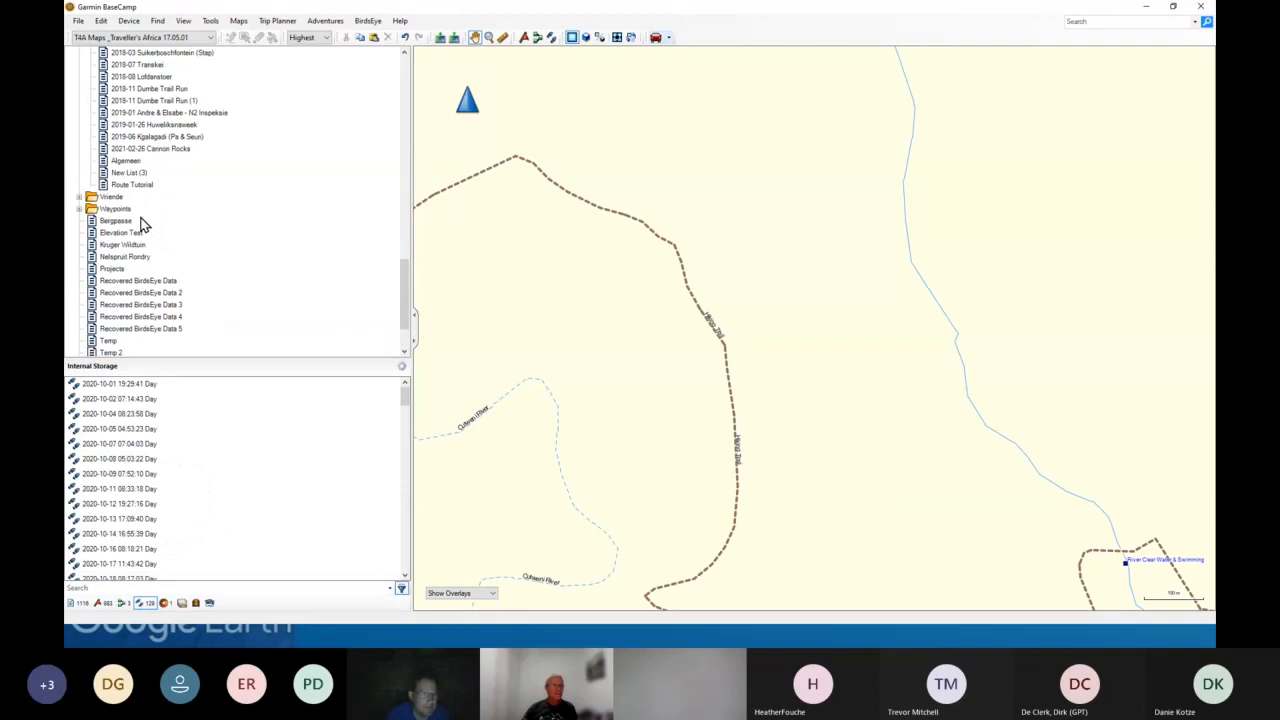
scroll(138, 228, "up", 2)
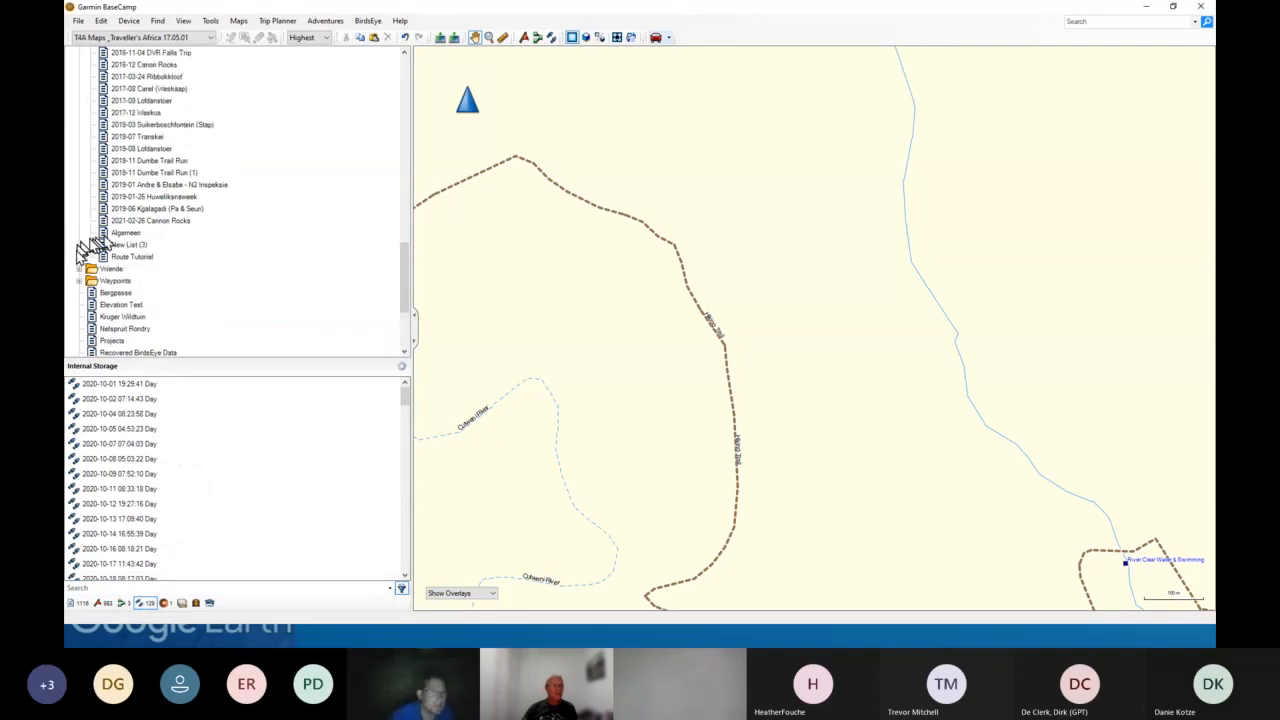
mouse_move(110, 508)
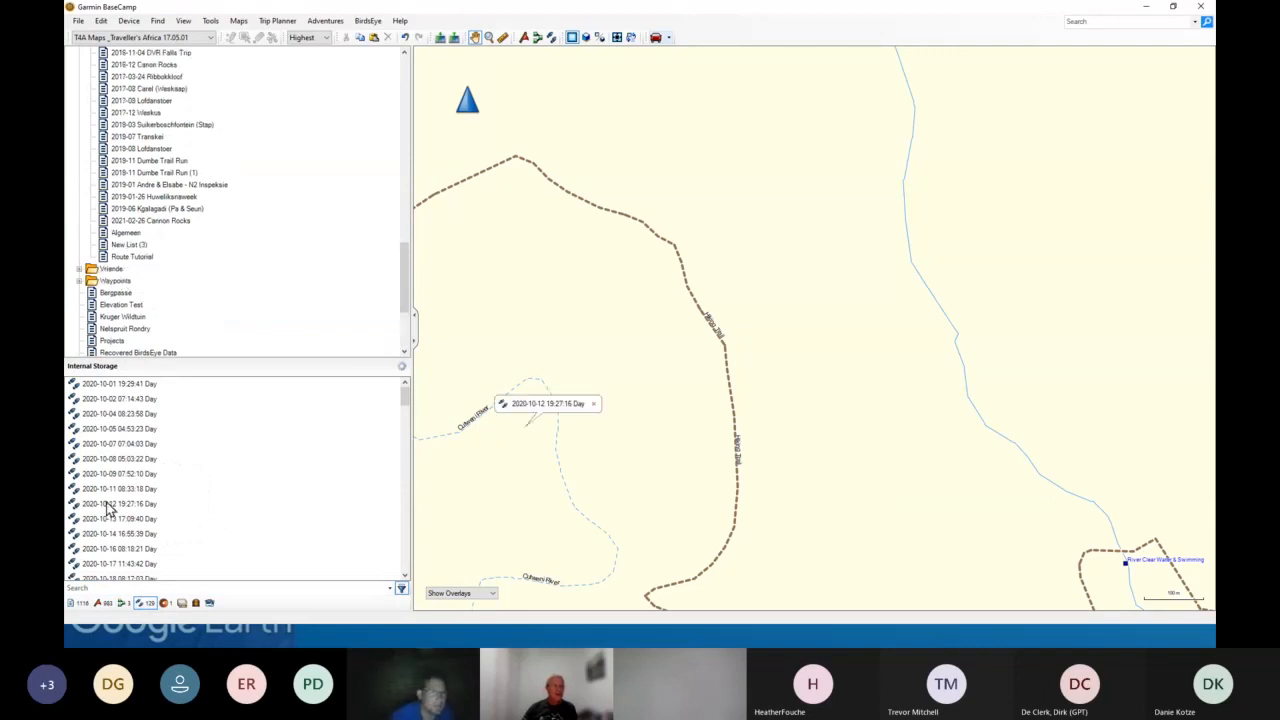
left_click_drag(110, 508, 130, 242)
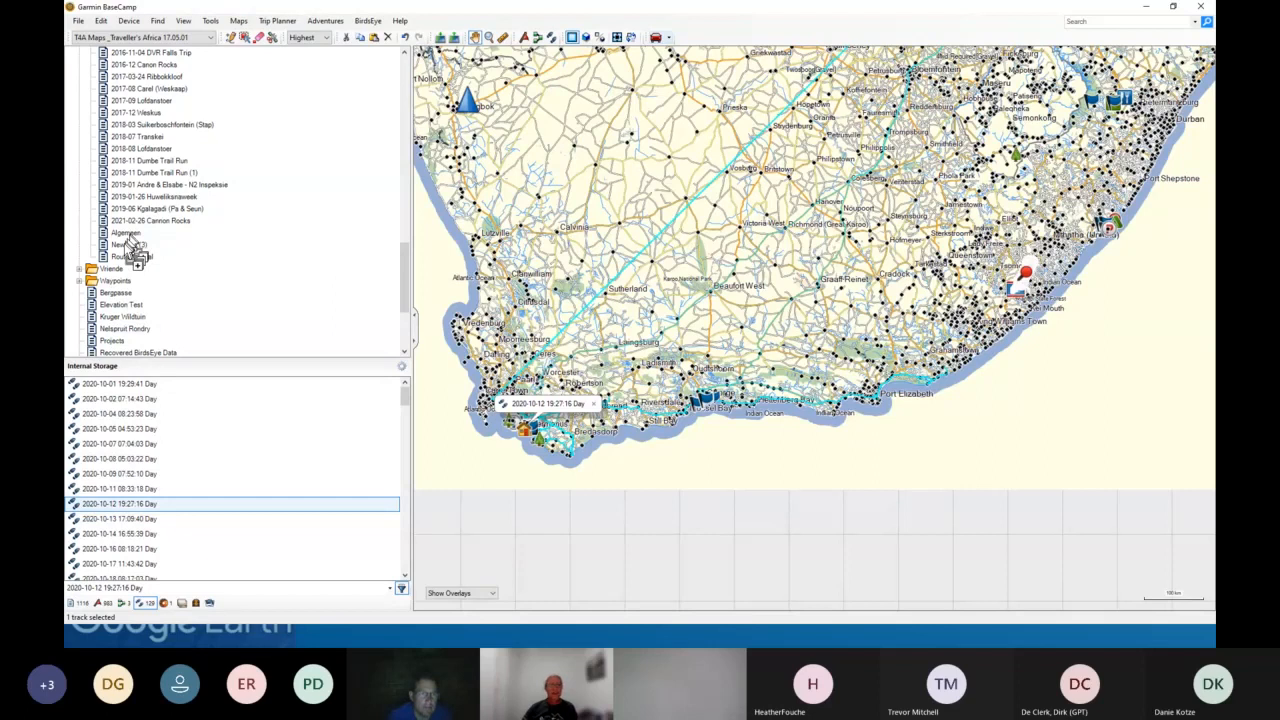
left_click_drag(130, 242, 128, 243)
left_click(125, 244)
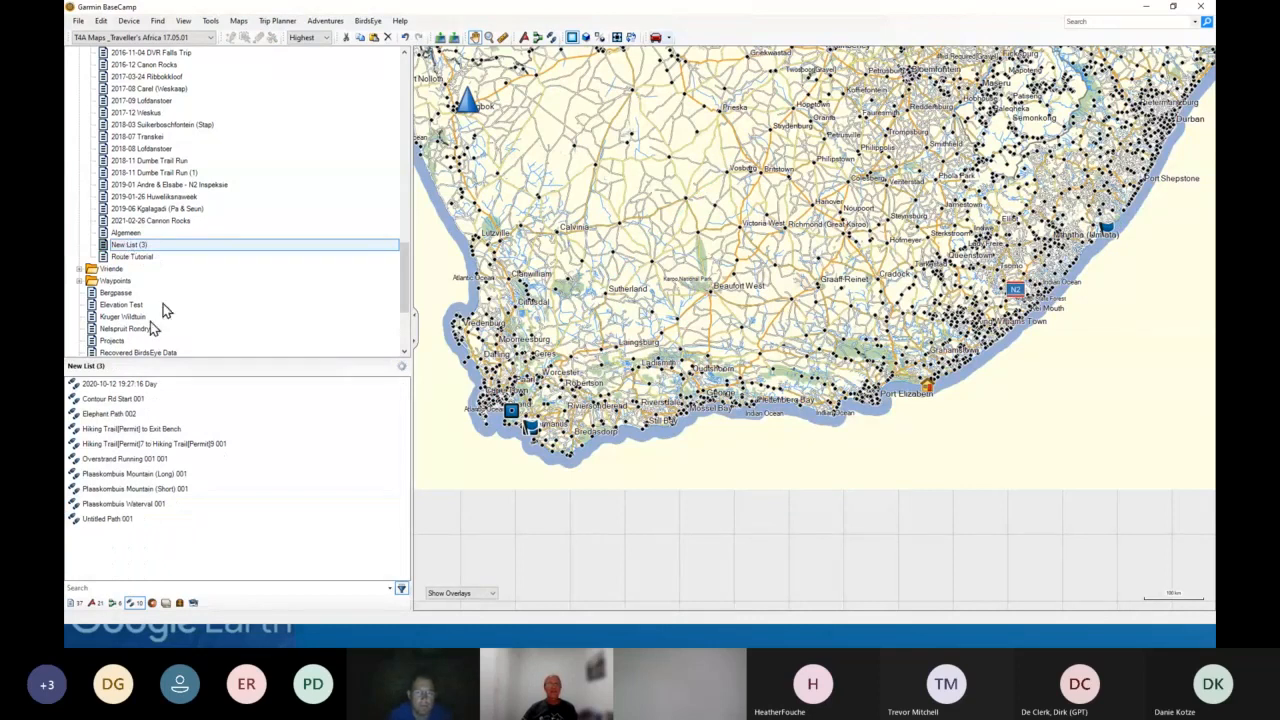
- Receive data from the eTrex 20 device into the library and open the newly received collection
left_click(453, 38)
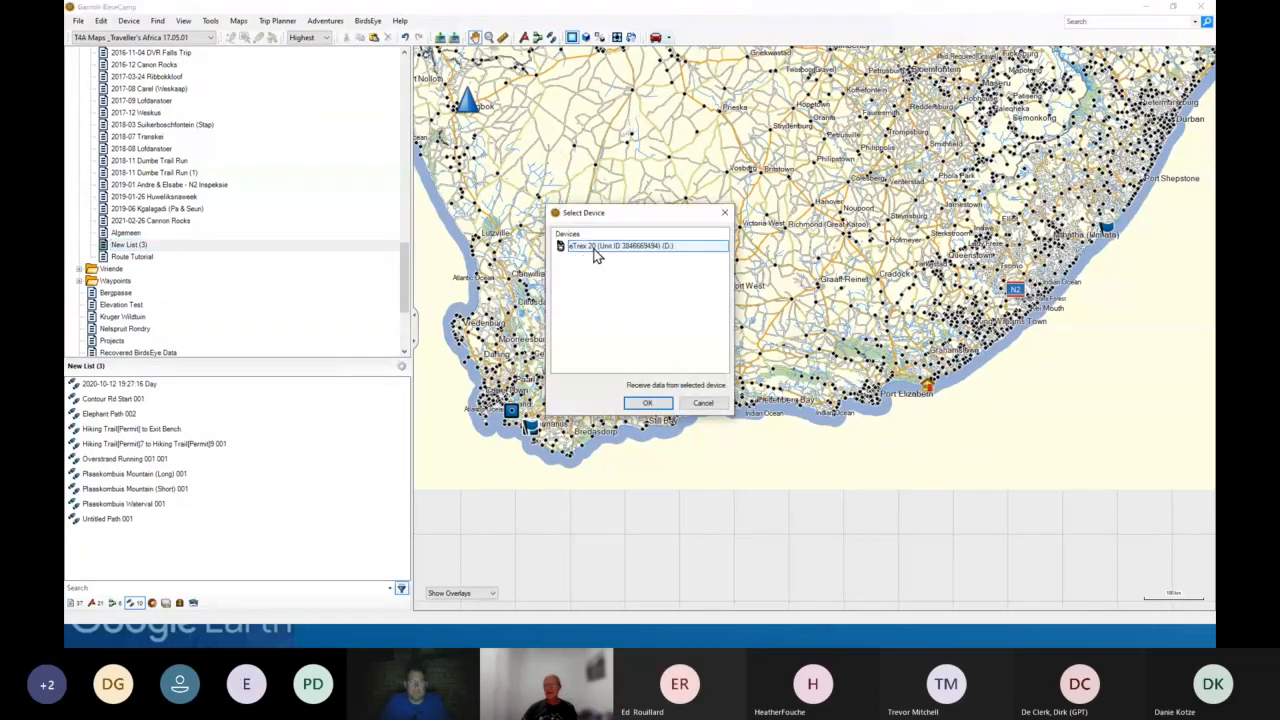
left_click(647, 403)
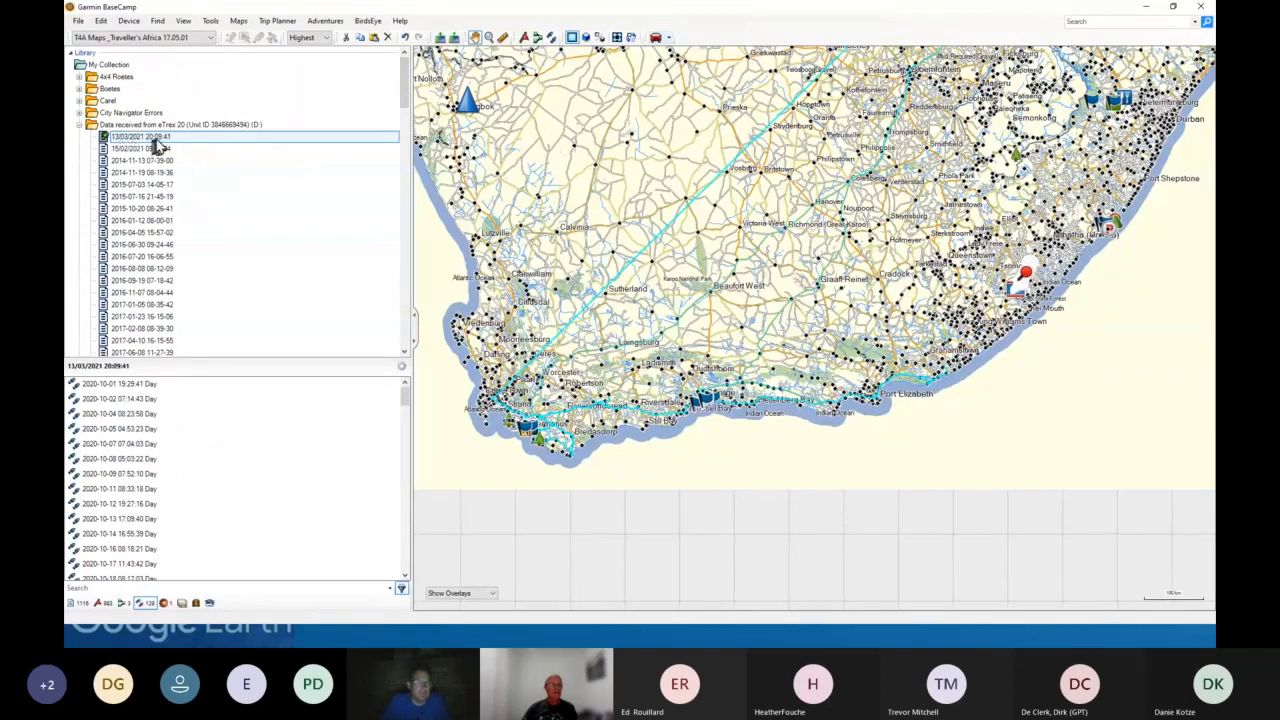
left_click(153, 138)
scroll(148, 469, "down", 1)
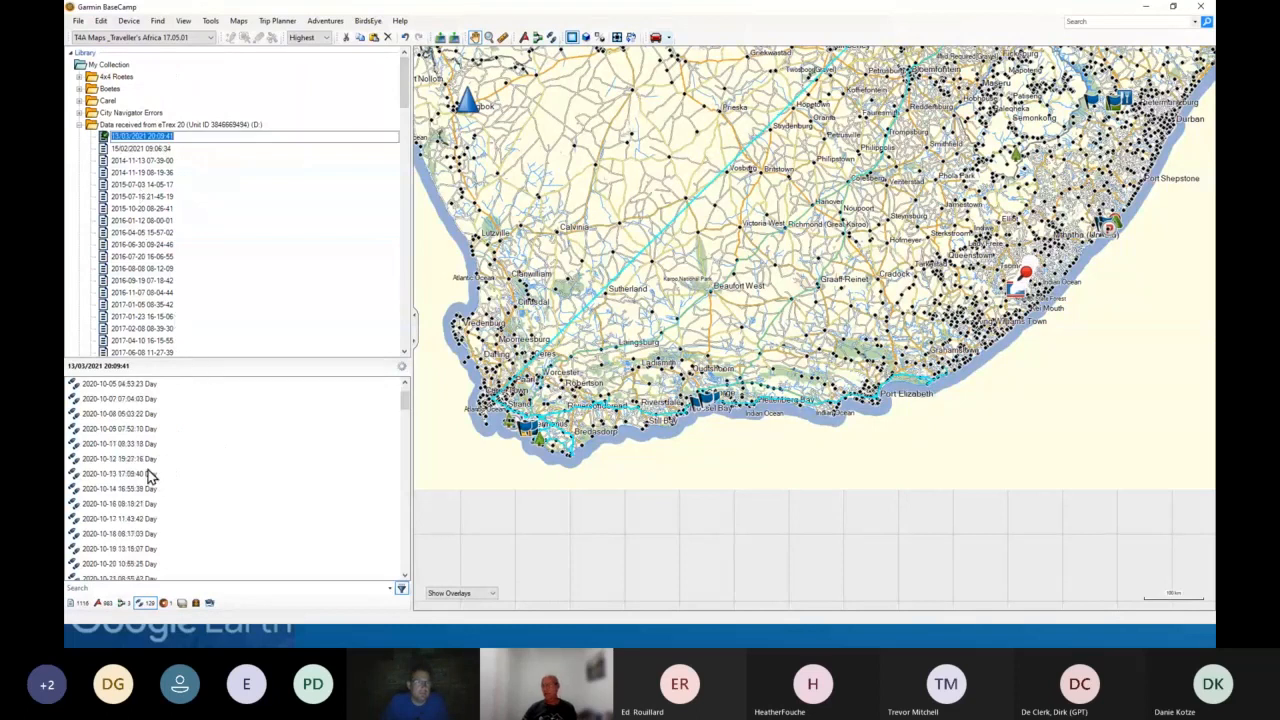
scroll(148, 476, "down", 1)
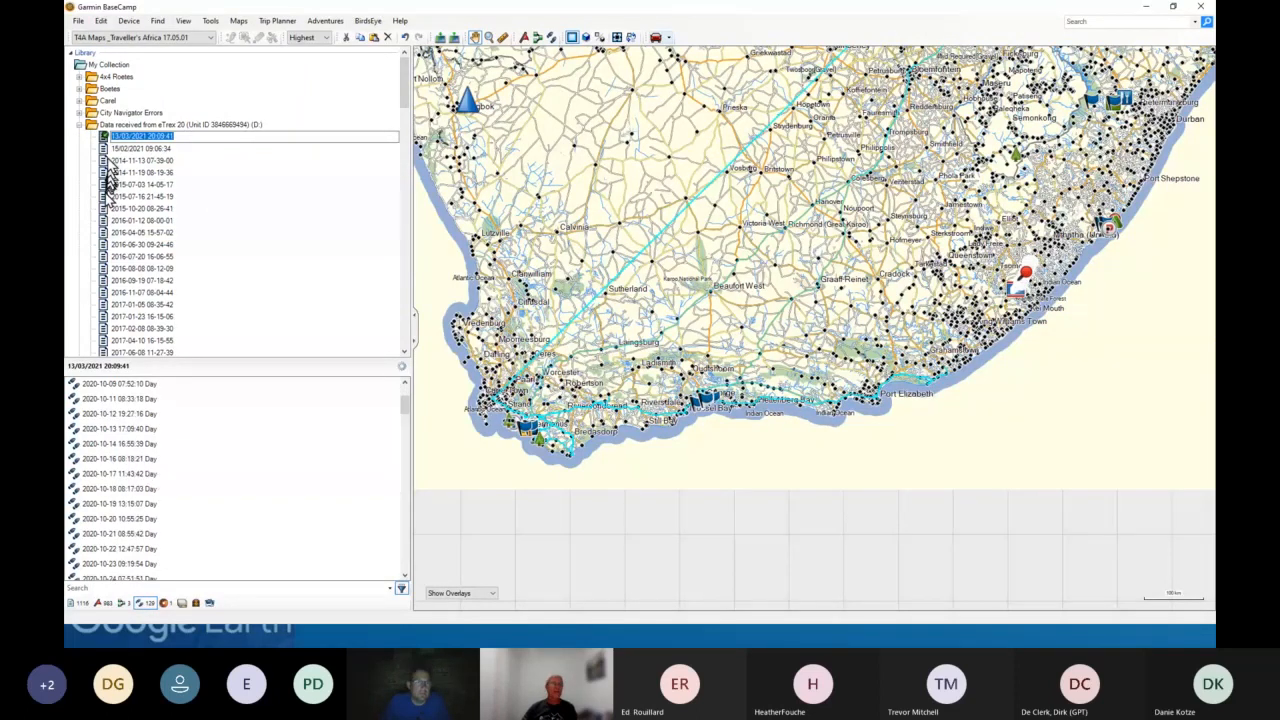
- Browse the library folders to locate the data received from the eTrex 20
left_click(109, 138)
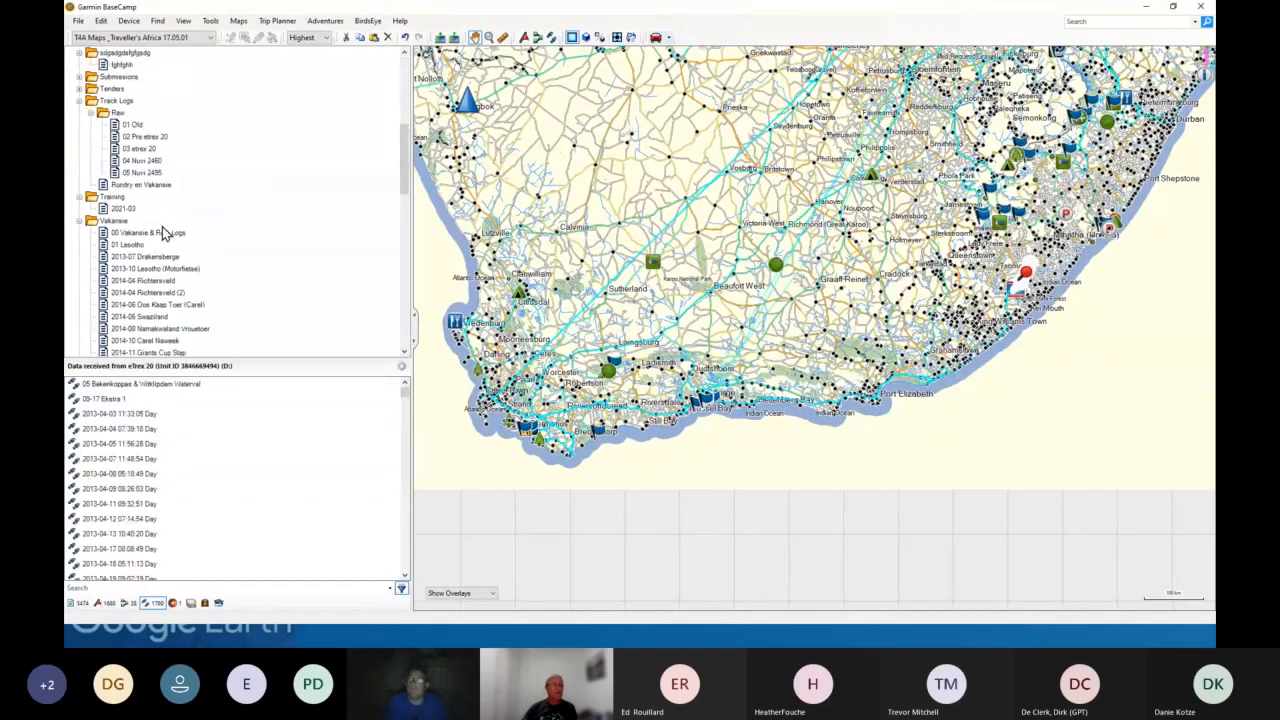
scroll(165, 232, "down", 5)
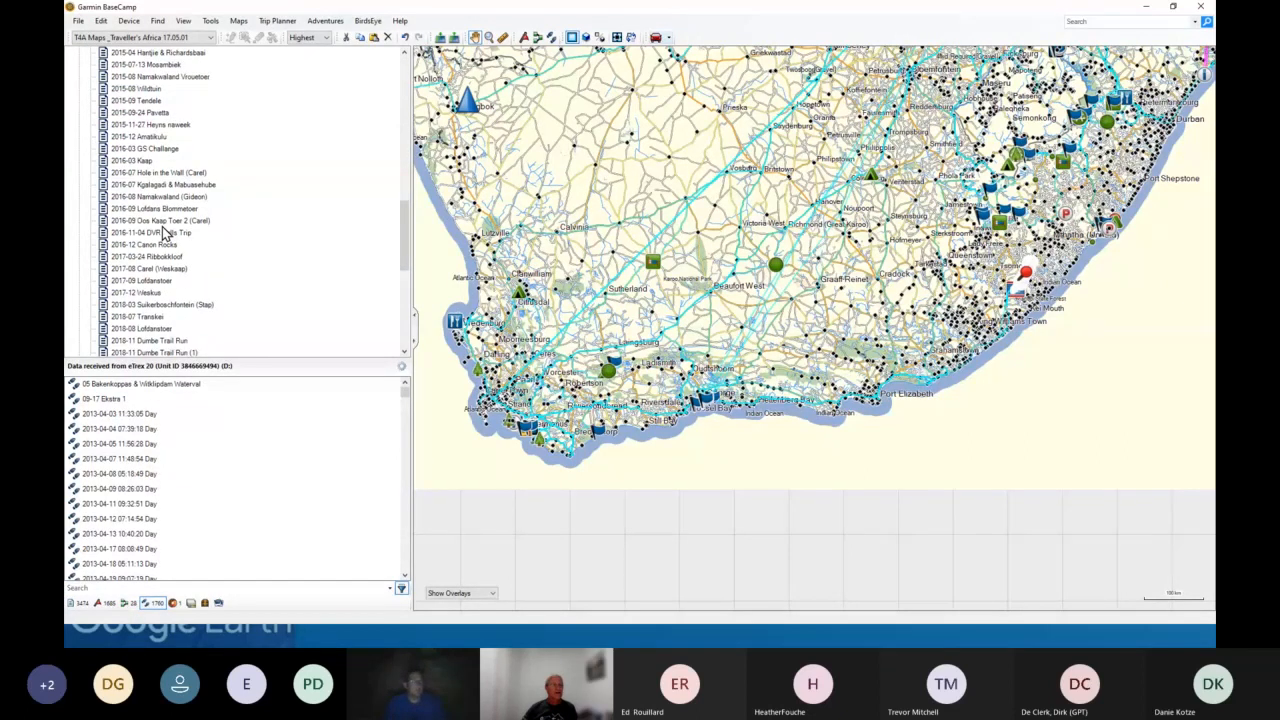
scroll(165, 232, "up", 4)
scroll(165, 232, "down", 1)
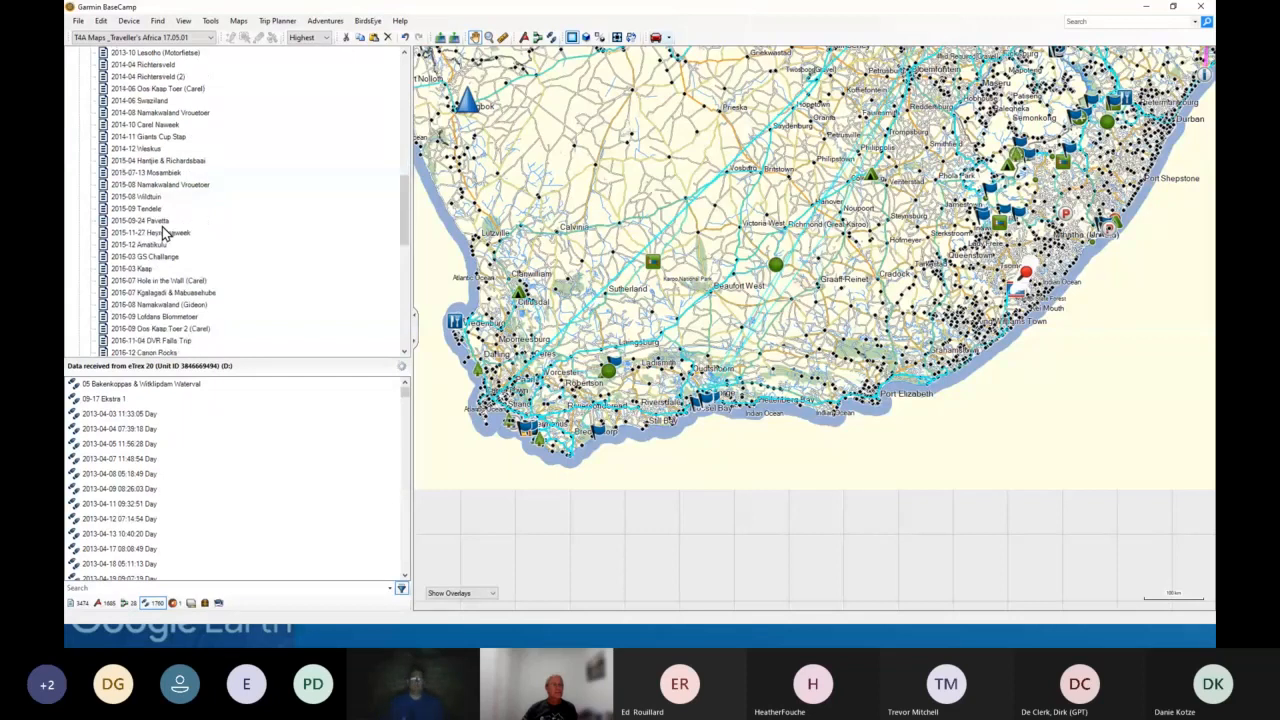
scroll(165, 232, "down", 8)
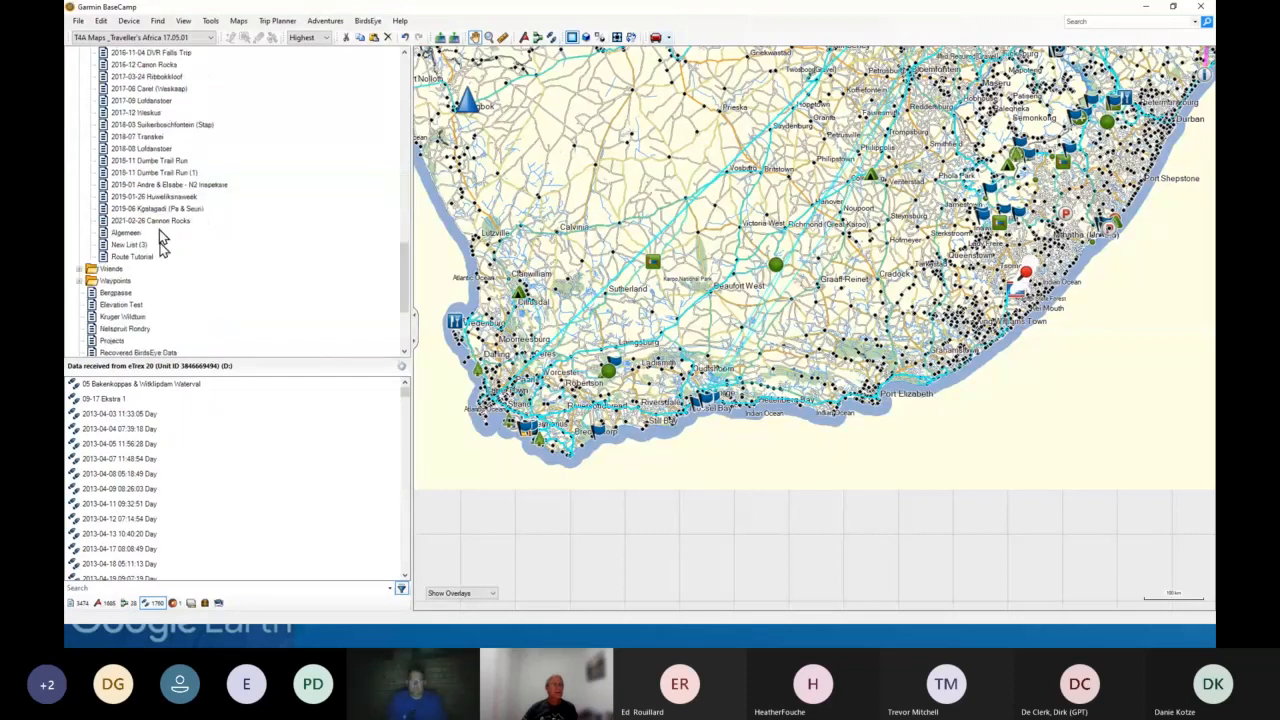
scroll(163, 248, "down", 4)
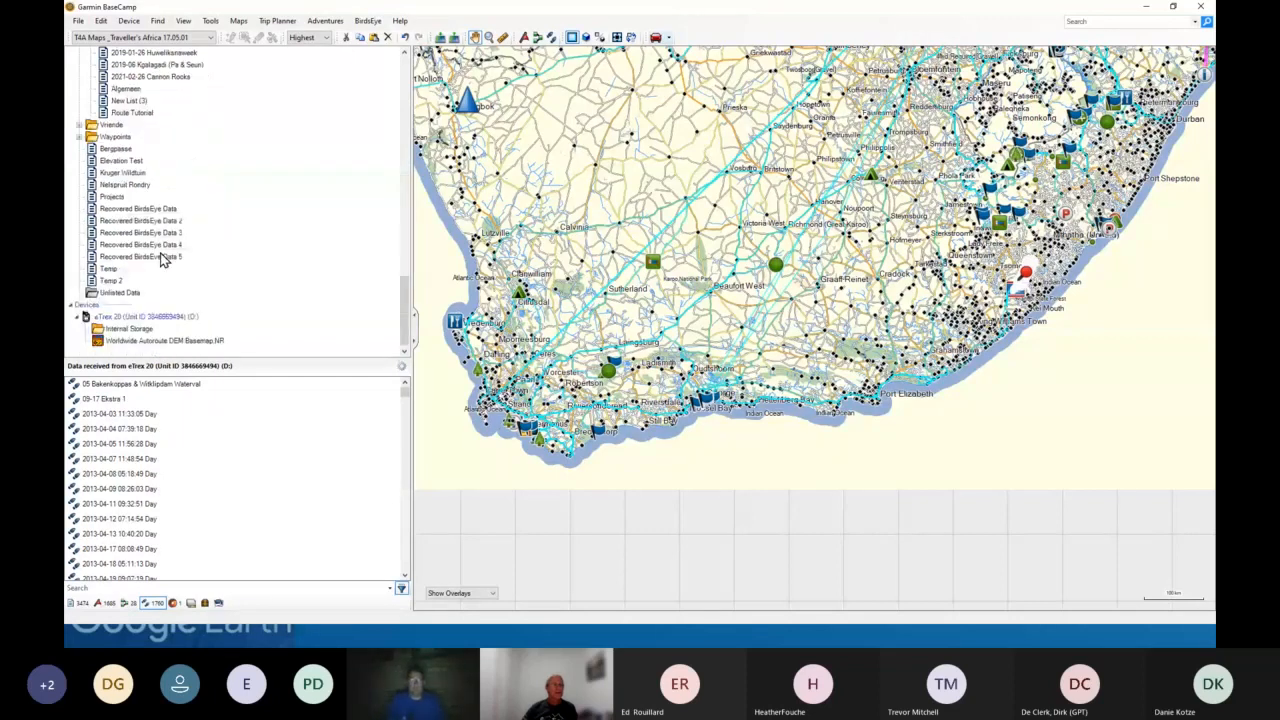
scroll(163, 258, "up", 10)
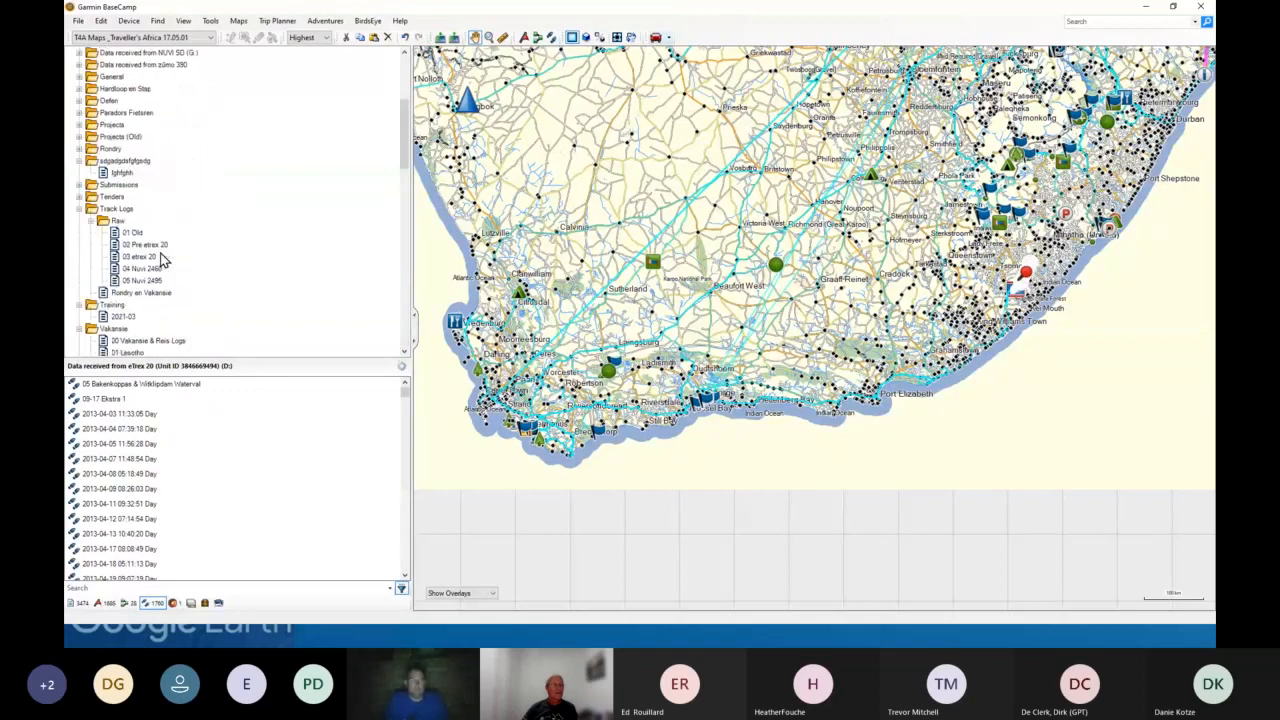
scroll(165, 260, "up", 4)
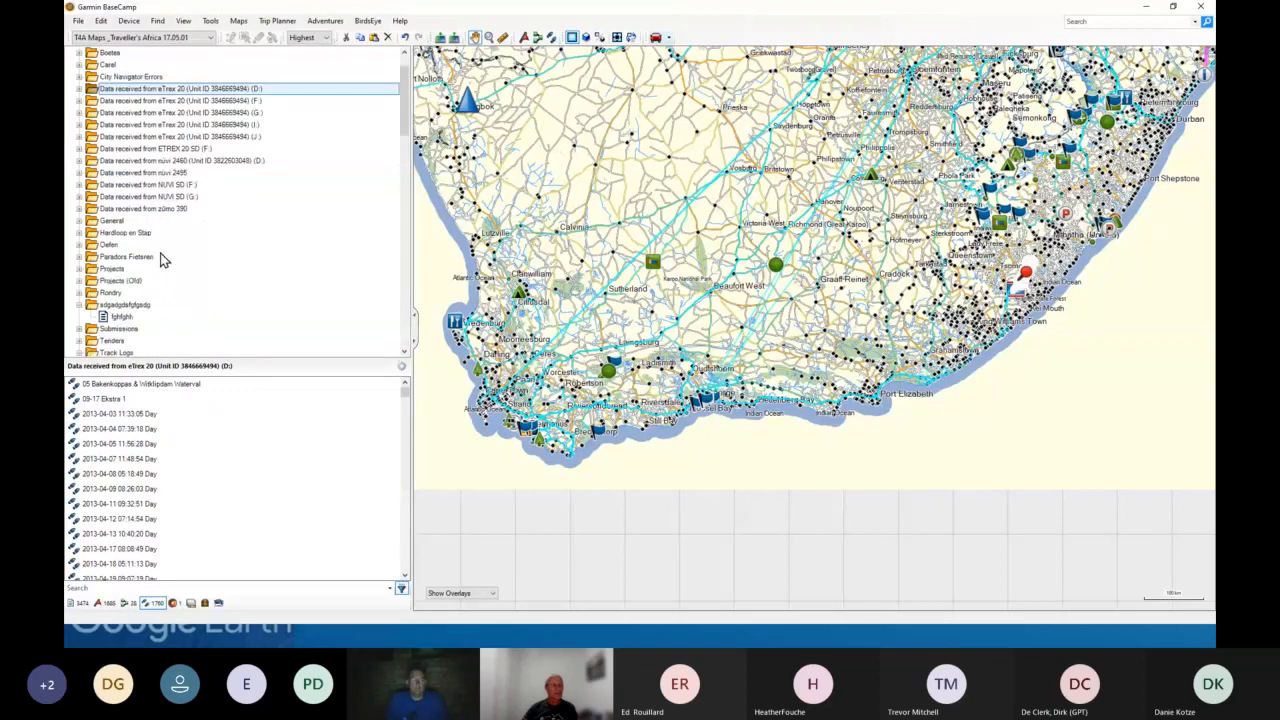
scroll(165, 260, "down", 4)
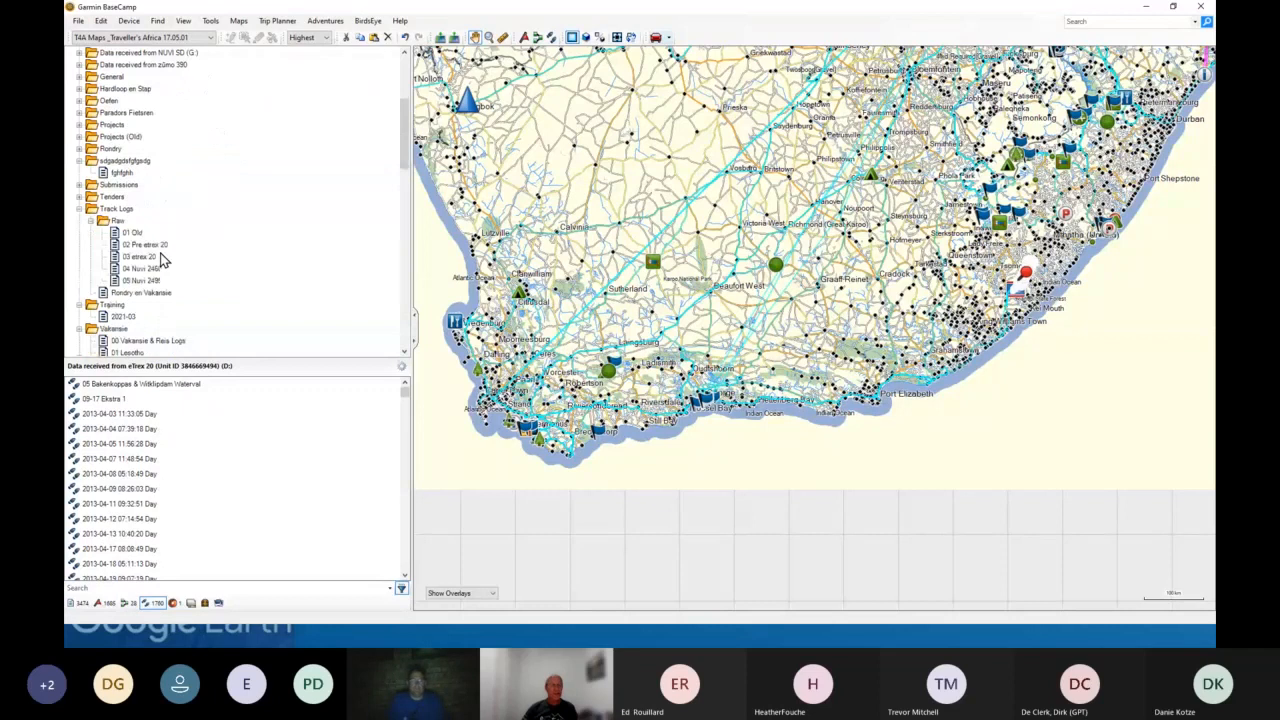
- Open the New List (3) list and show the Untitled Path 001 track on the map
scroll(163, 258, "down", 6)
scroll(163, 258, "down", 5)
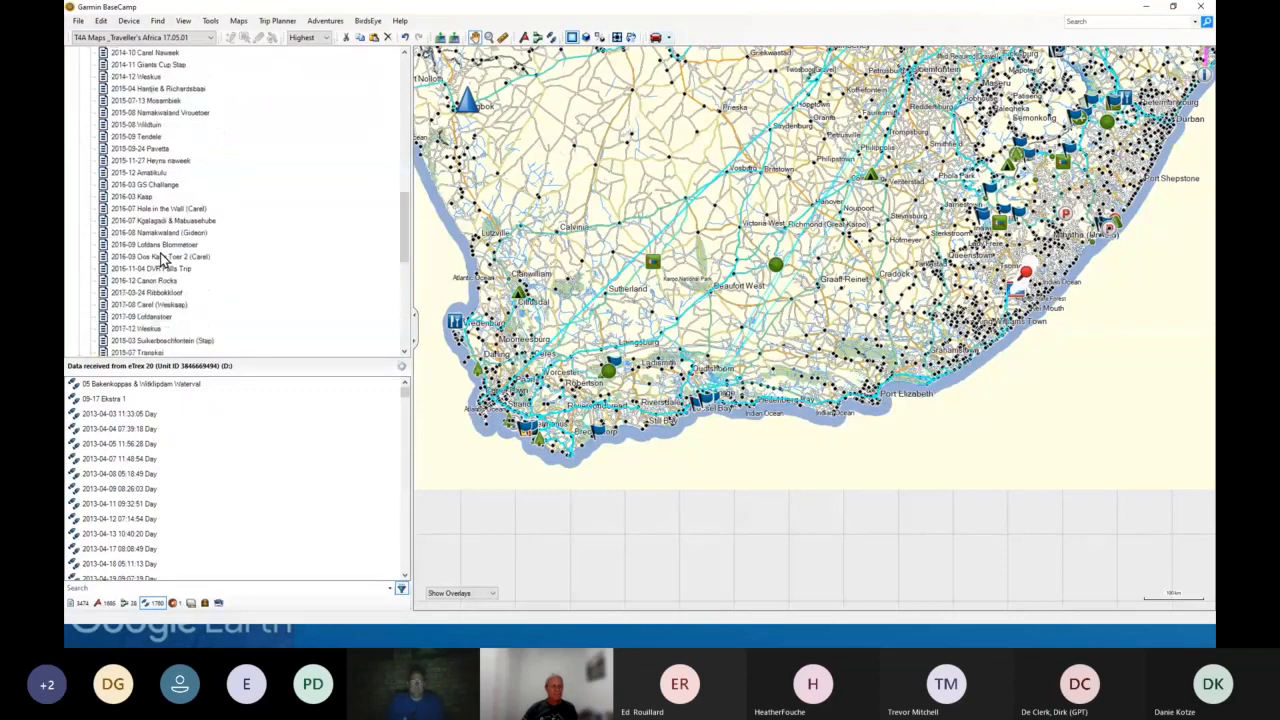
scroll(160, 258, "down", 4)
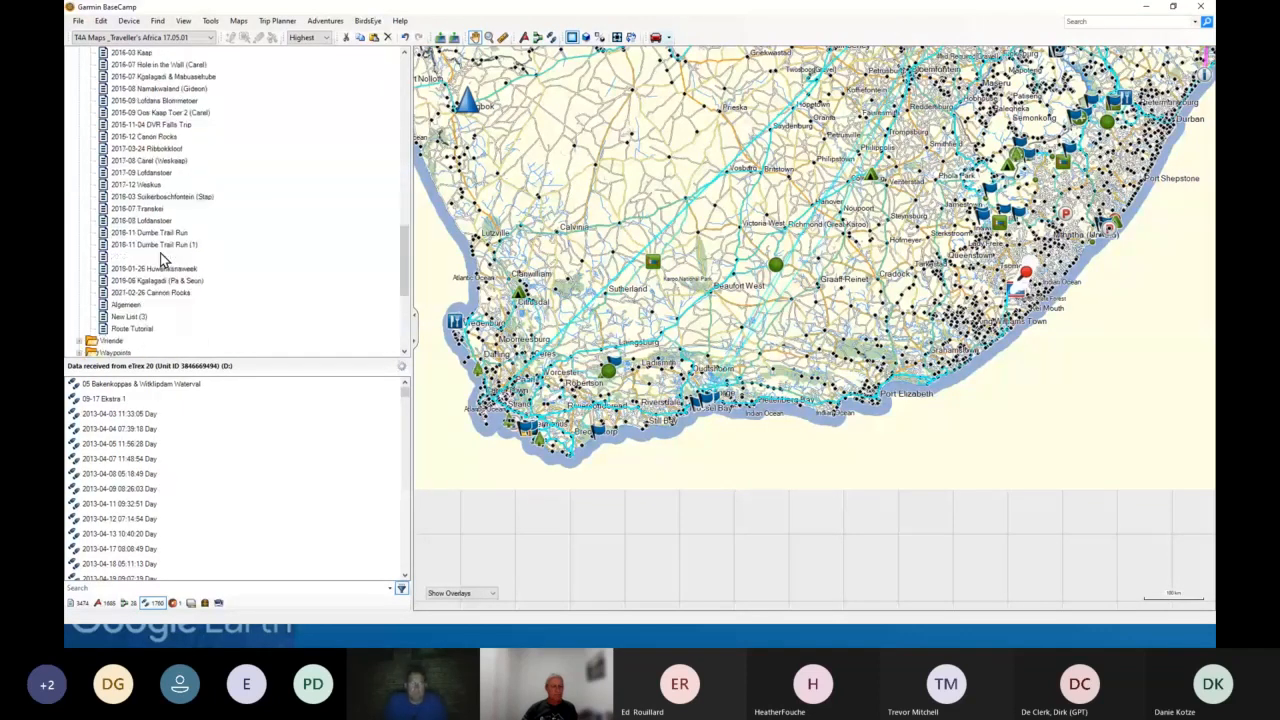
left_click(128, 316)
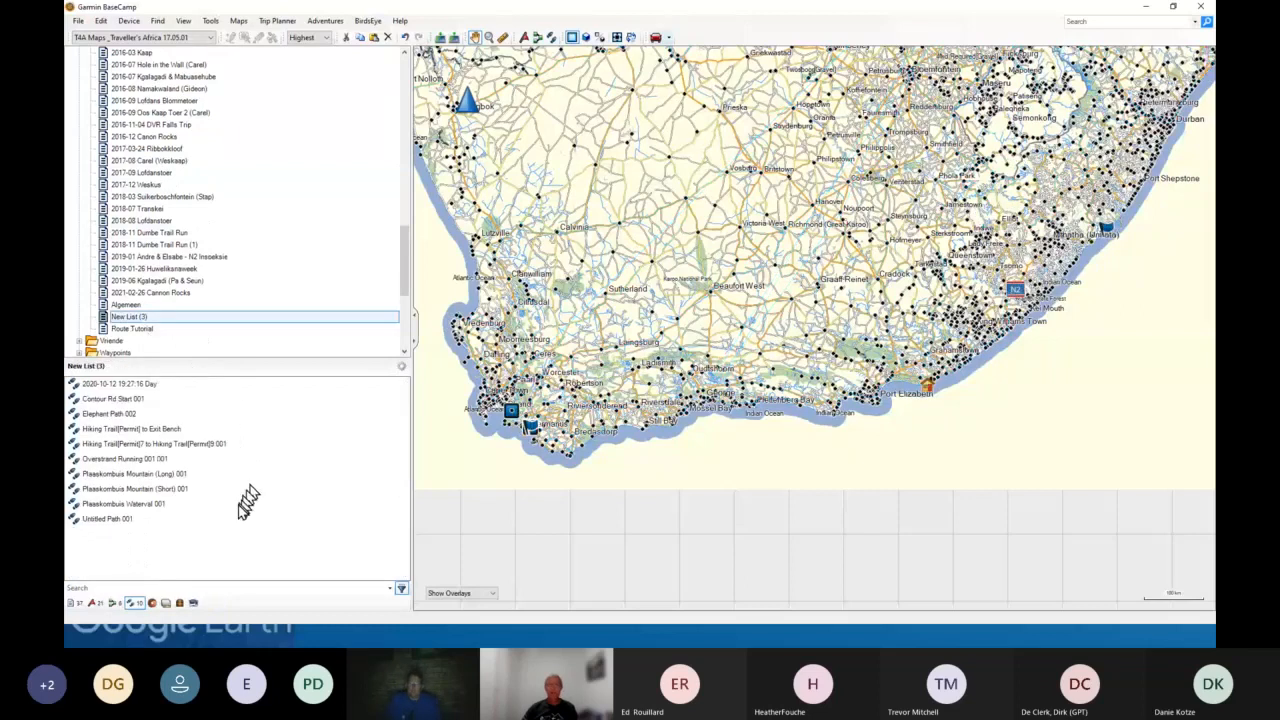
right_click(108, 519)
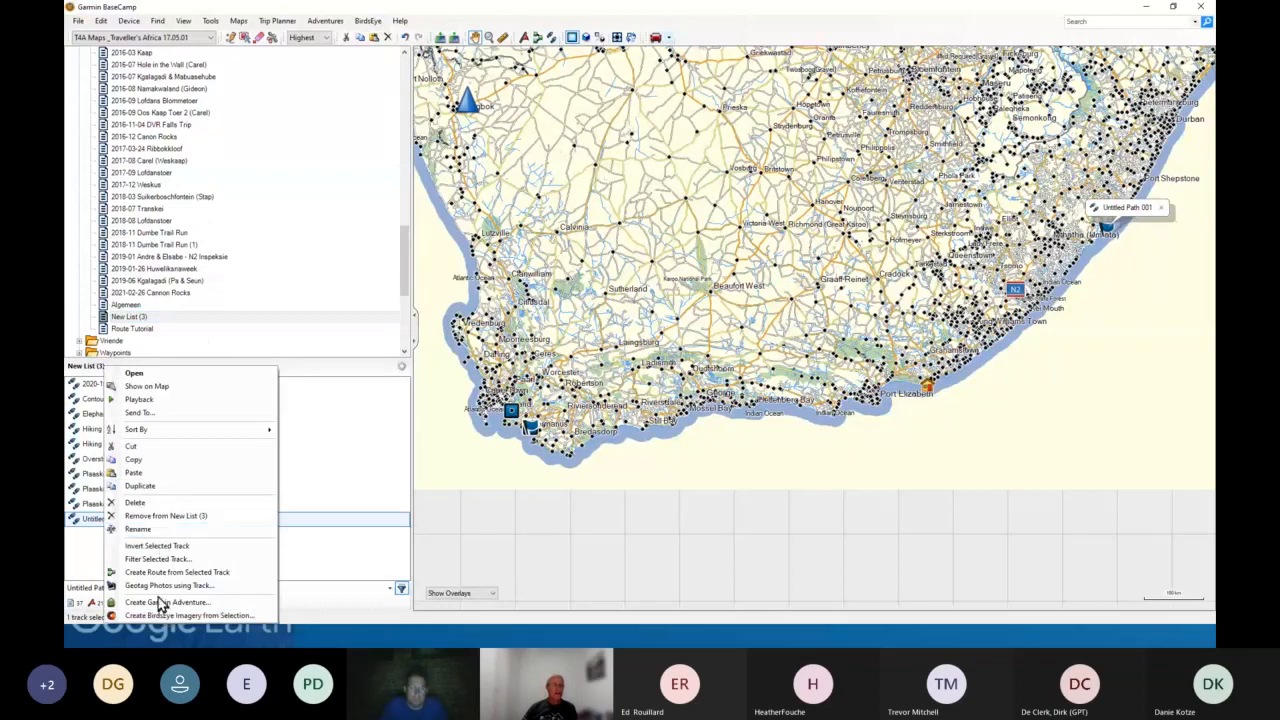
left_click(147, 386)
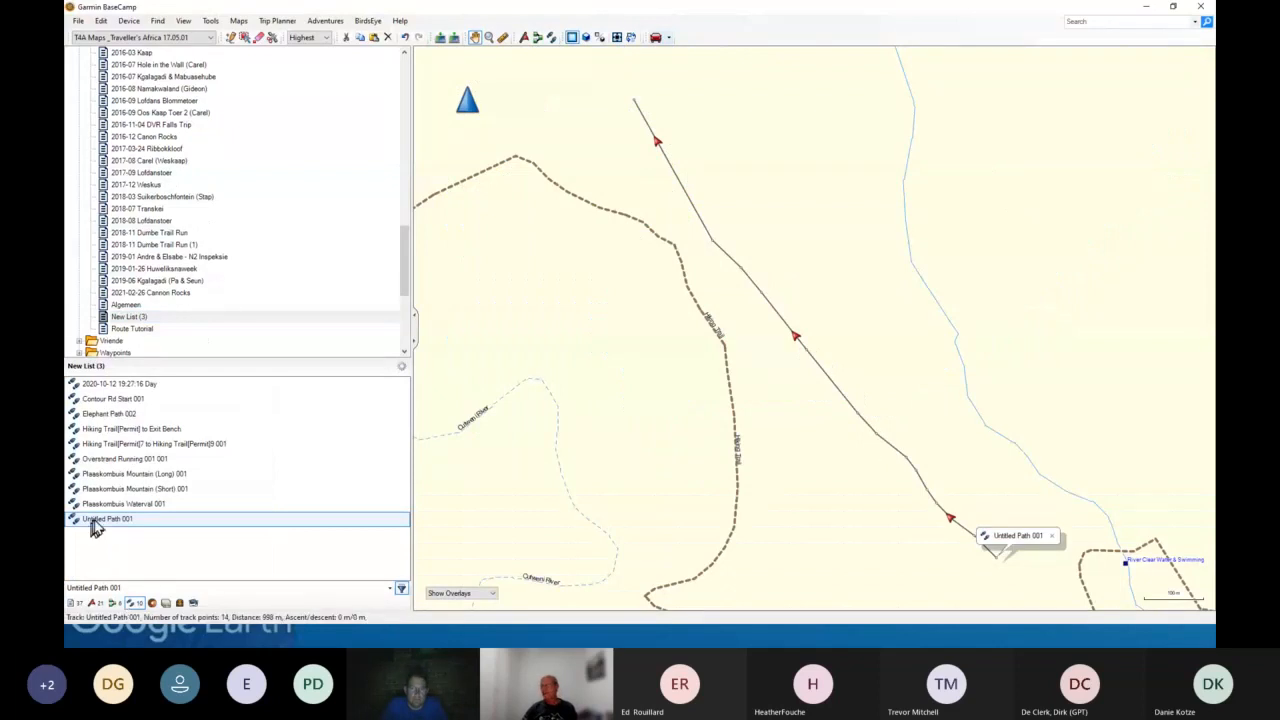
- Create a route from the selected Untitled Path 001 track
scroll(160, 325, "down", 6)
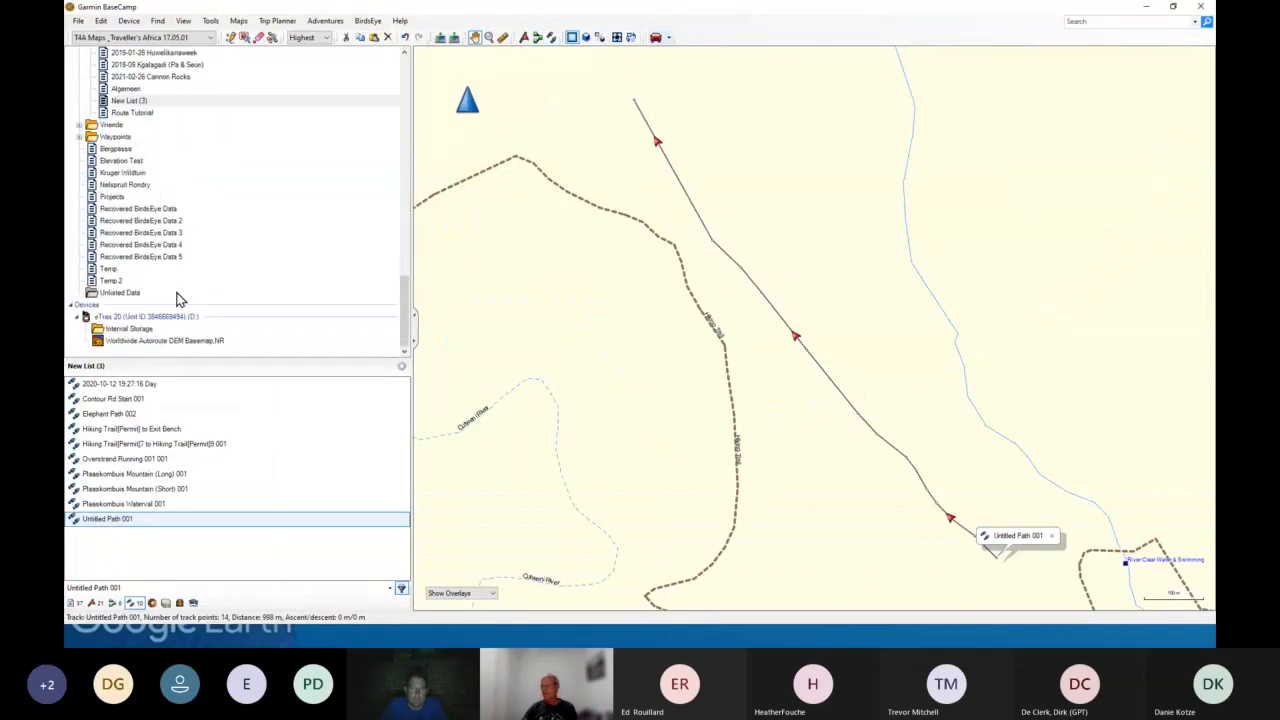
left_click_drag(132, 338, 134, 336)
right_click(105, 522)
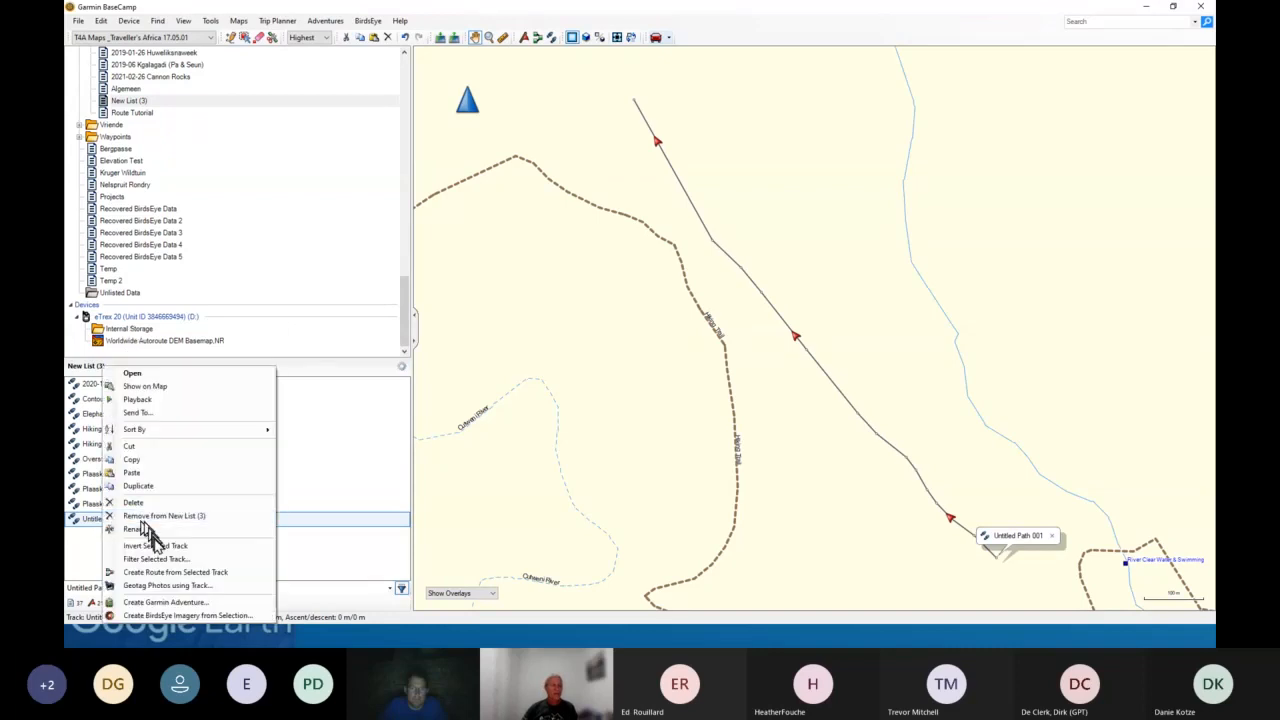
left_click(175, 572)
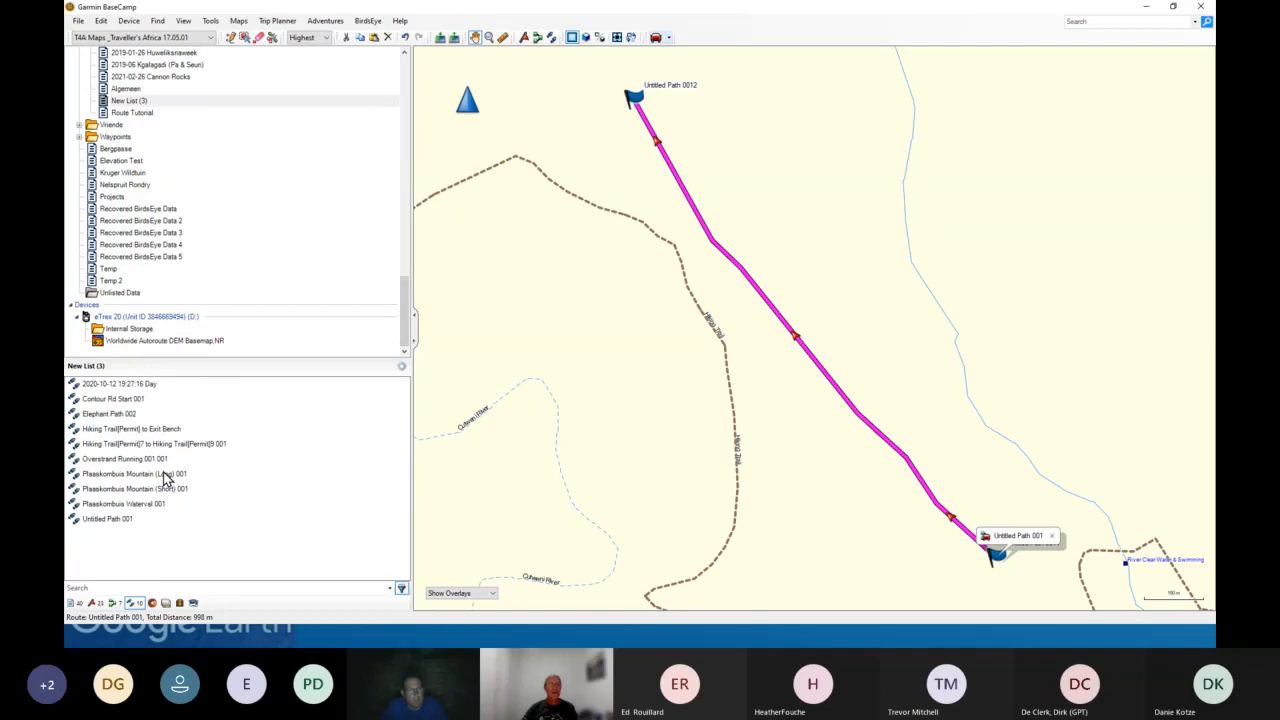
- Filter the list to routes, select the four routes from Fernkloof Waterfall & Lemoenkop 1 to Lemoenkop to Contour Rd 1, and send them to the eTrex 20 internal storage
left_click(114, 604)
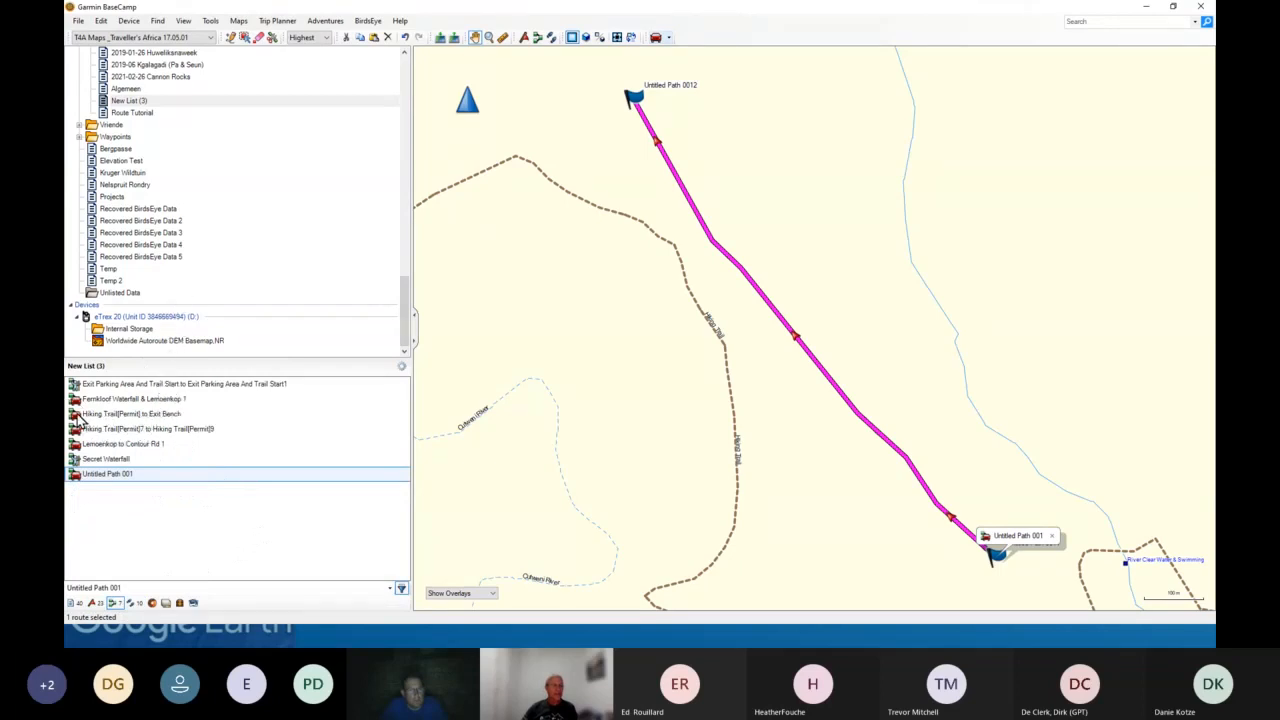
mouse_move(80, 404)
left_click(82, 400)
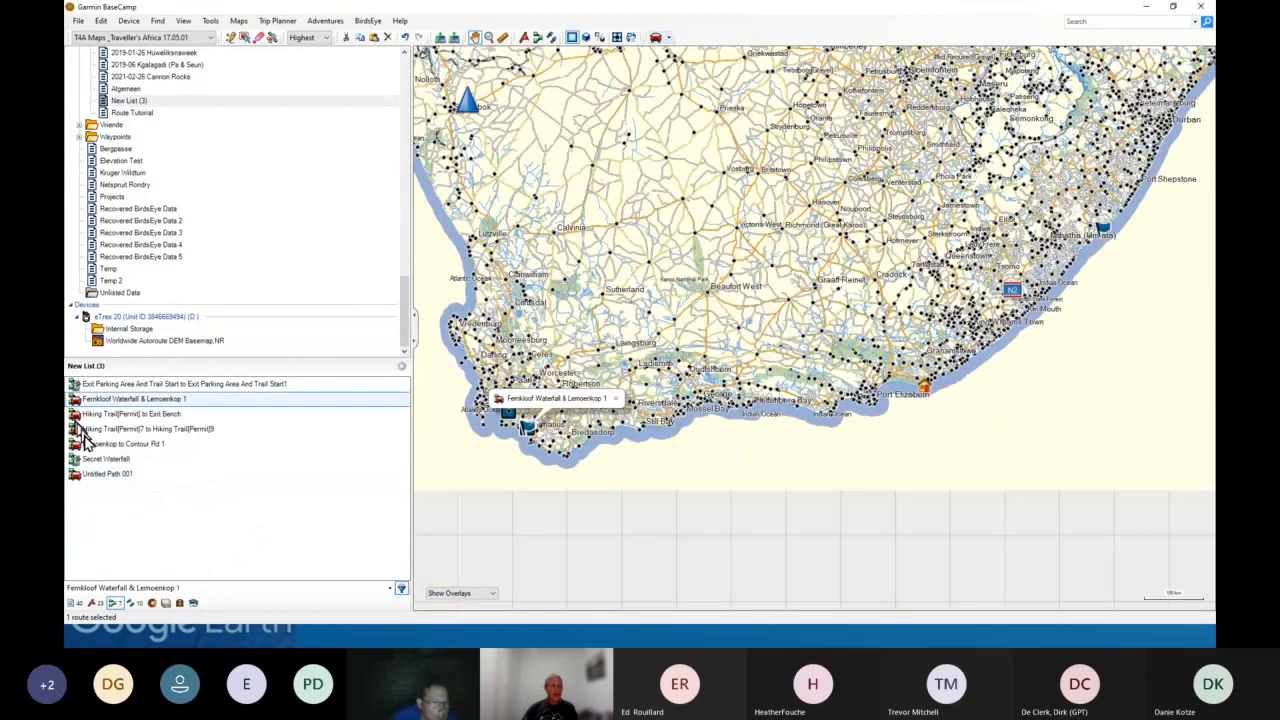
left_click(85, 441, "shift")
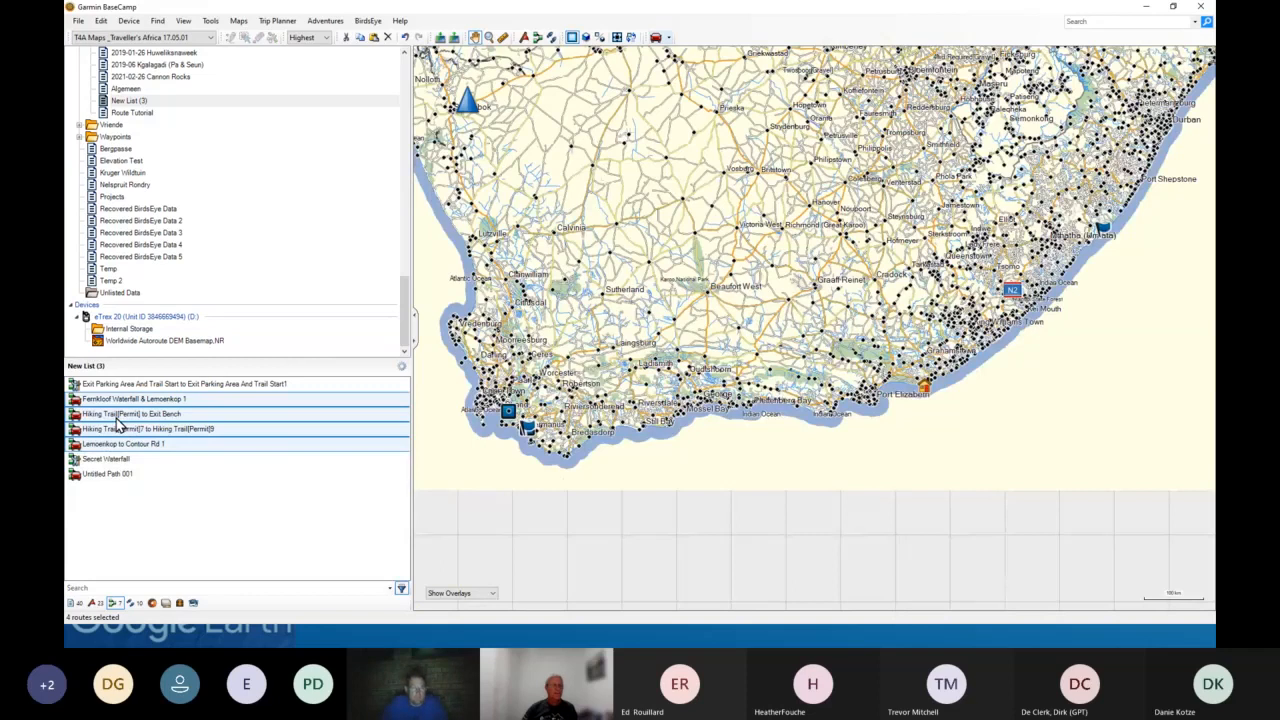
left_click_drag(117, 425, 115, 334)
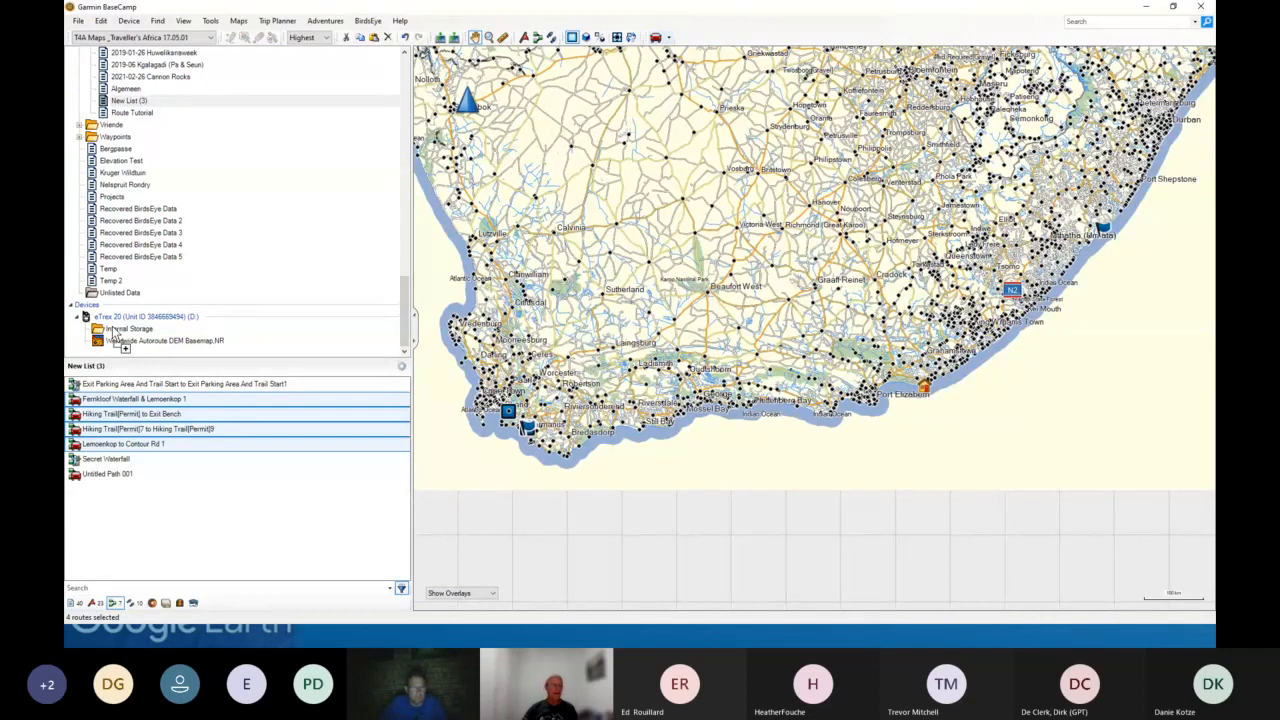
left_click_drag(115, 334, 138, 436)
left_click_drag(139, 437, 115, 335)
- Open the 2019-01 Andre & Elsabe - N2 Inspeksie list to view its routes
scroll(155, 155, "up", 3)
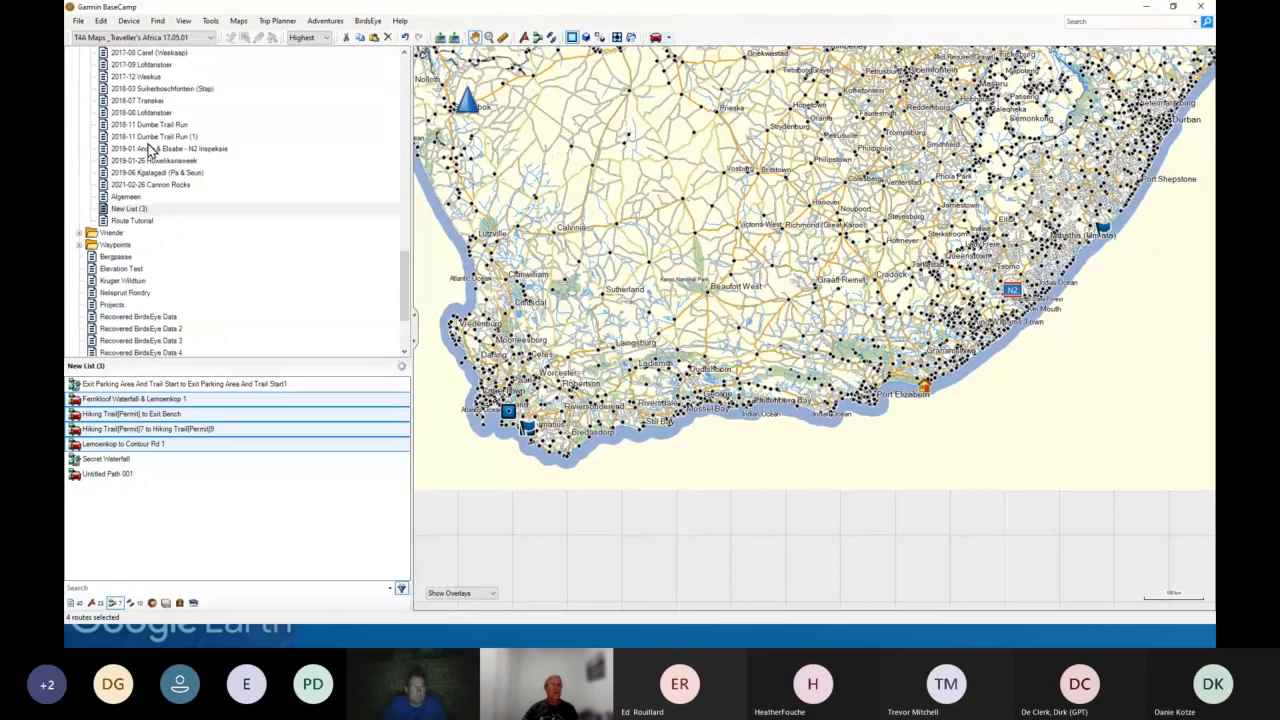
left_click(148, 148)
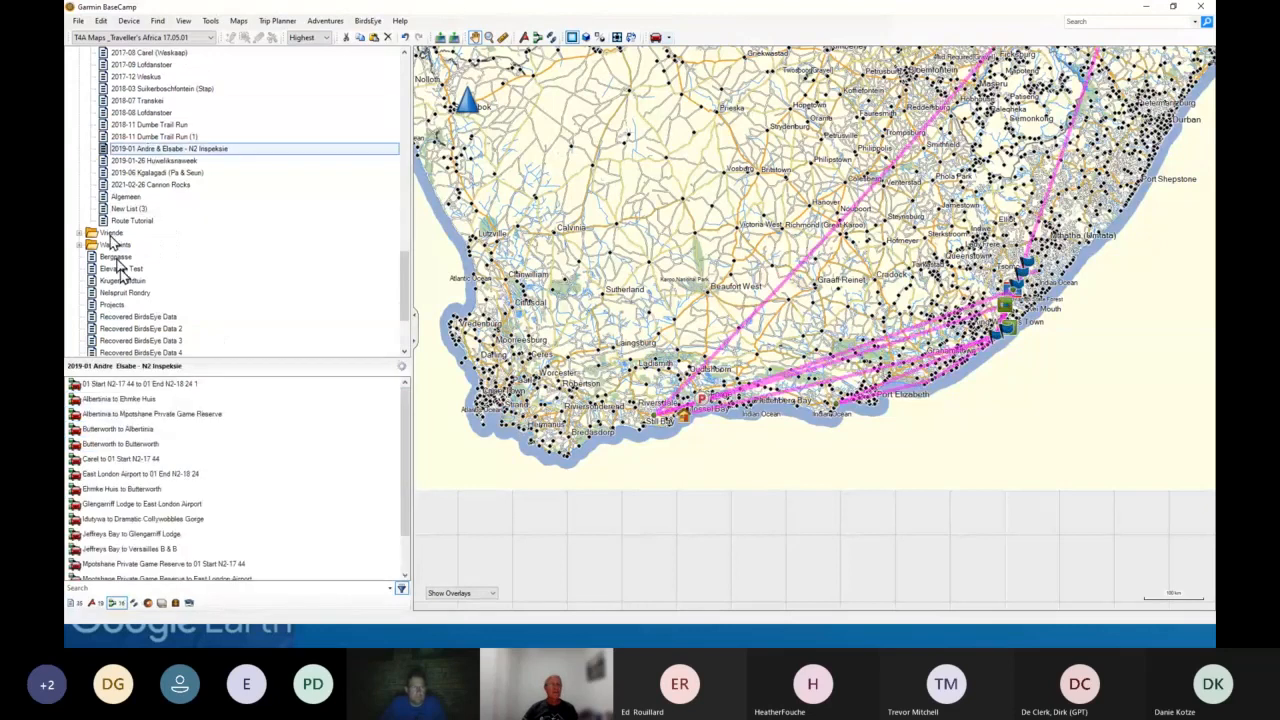
scroll(130, 200, "down", 3)
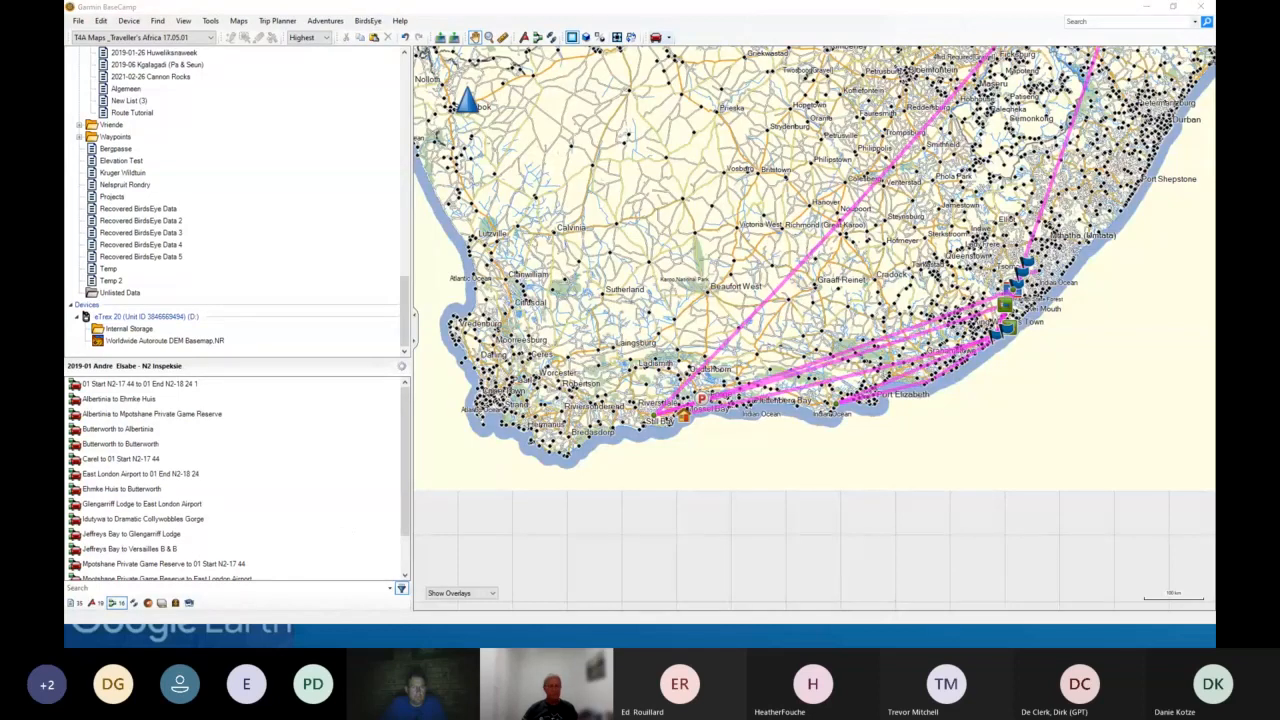
- Switch to Google Earth Pro and show the elevation profile of the Untitled Path
left_click(300, 636)
left_click(368, 453)
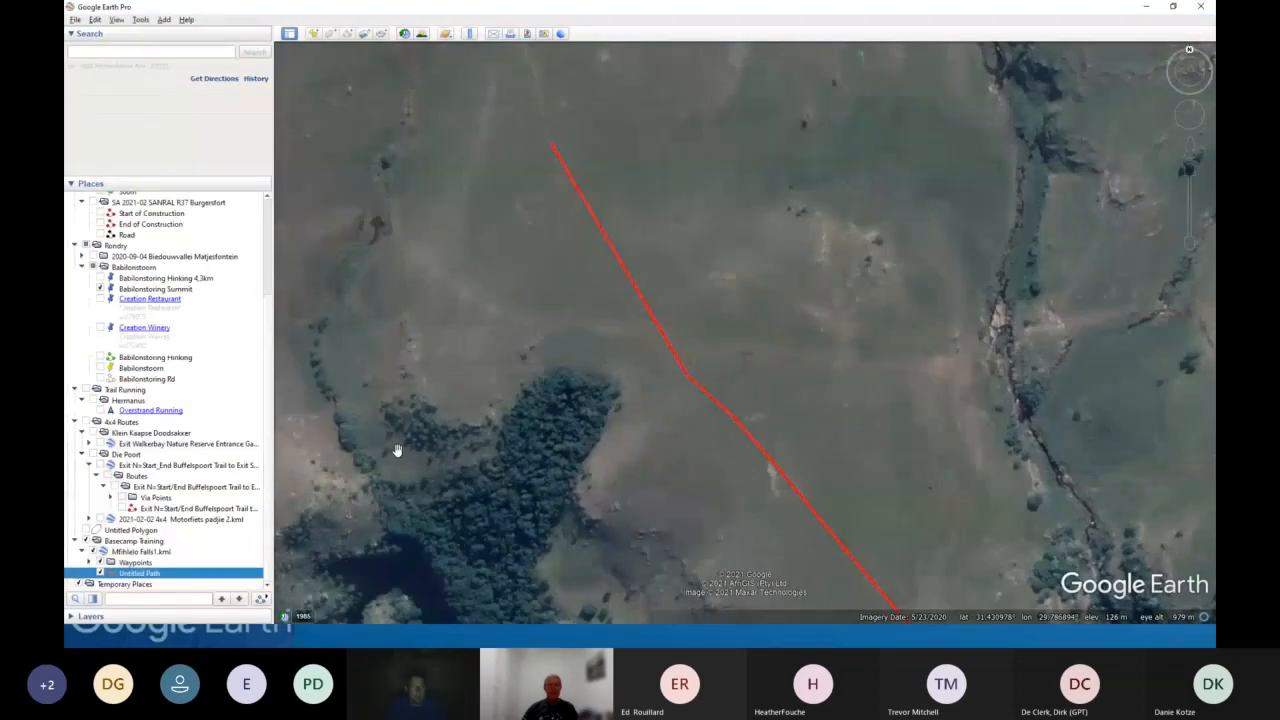
right_click(145, 578)
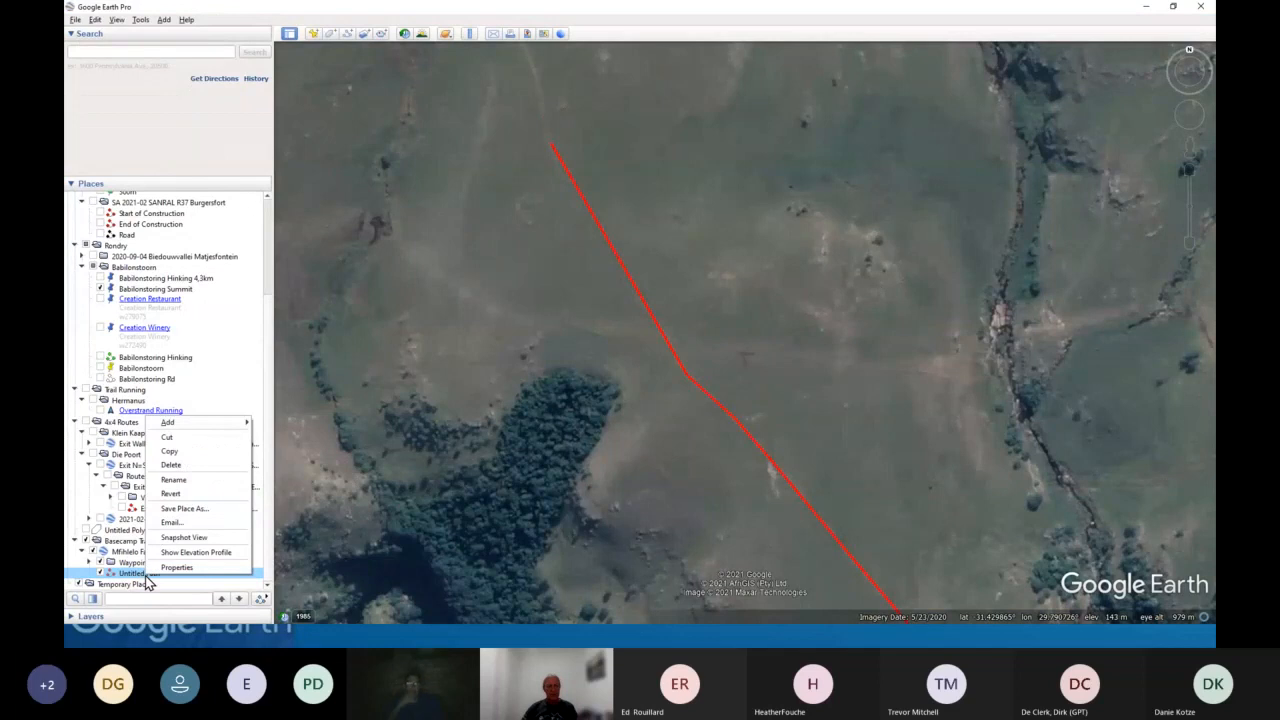
left_click(195, 552)
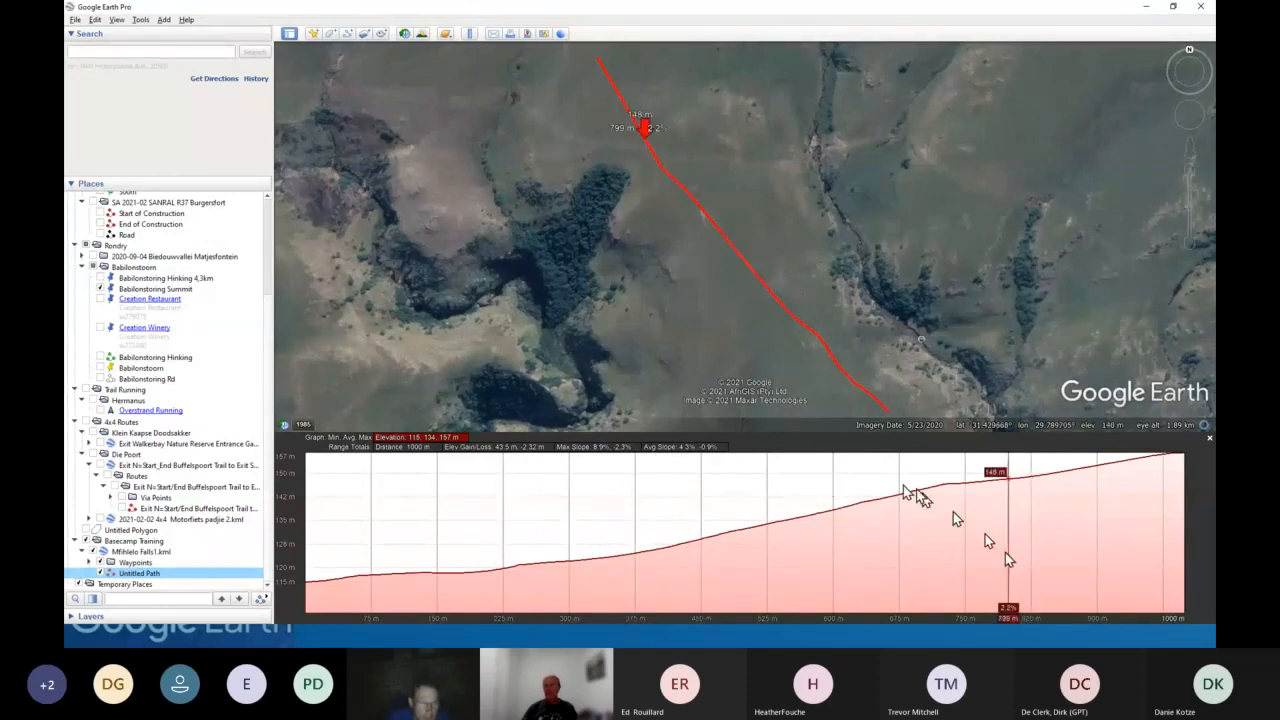
- Close the profile and edit the Untitled Path's properties, moving two of its points to reshape the path
left_click(1209, 438)
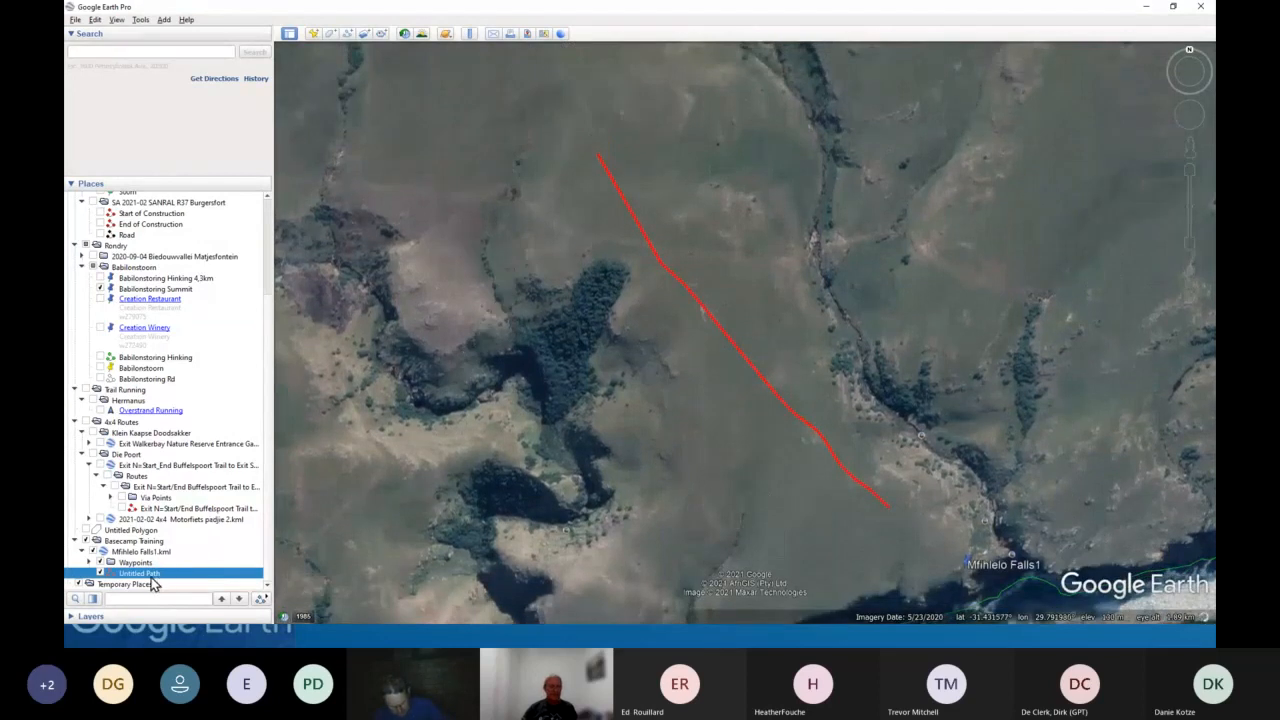
right_click(150, 575)
left_click(175, 562)
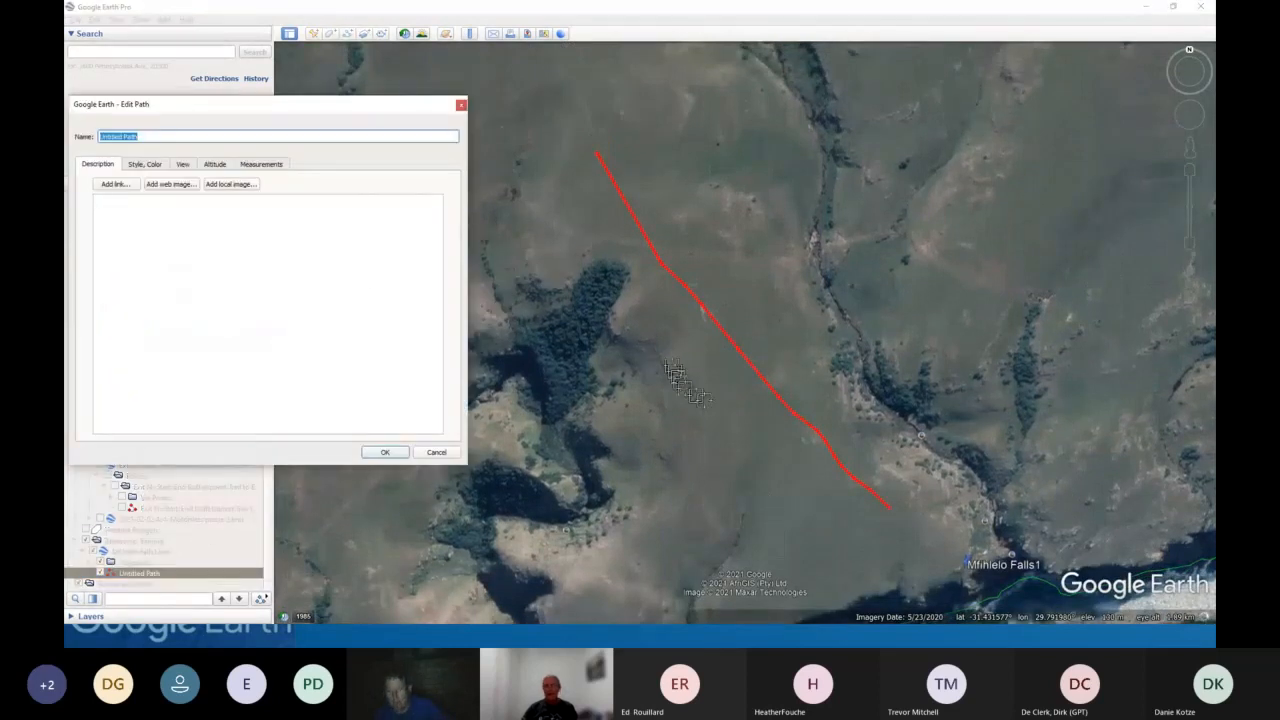
left_click_drag(818, 441, 962, 322)
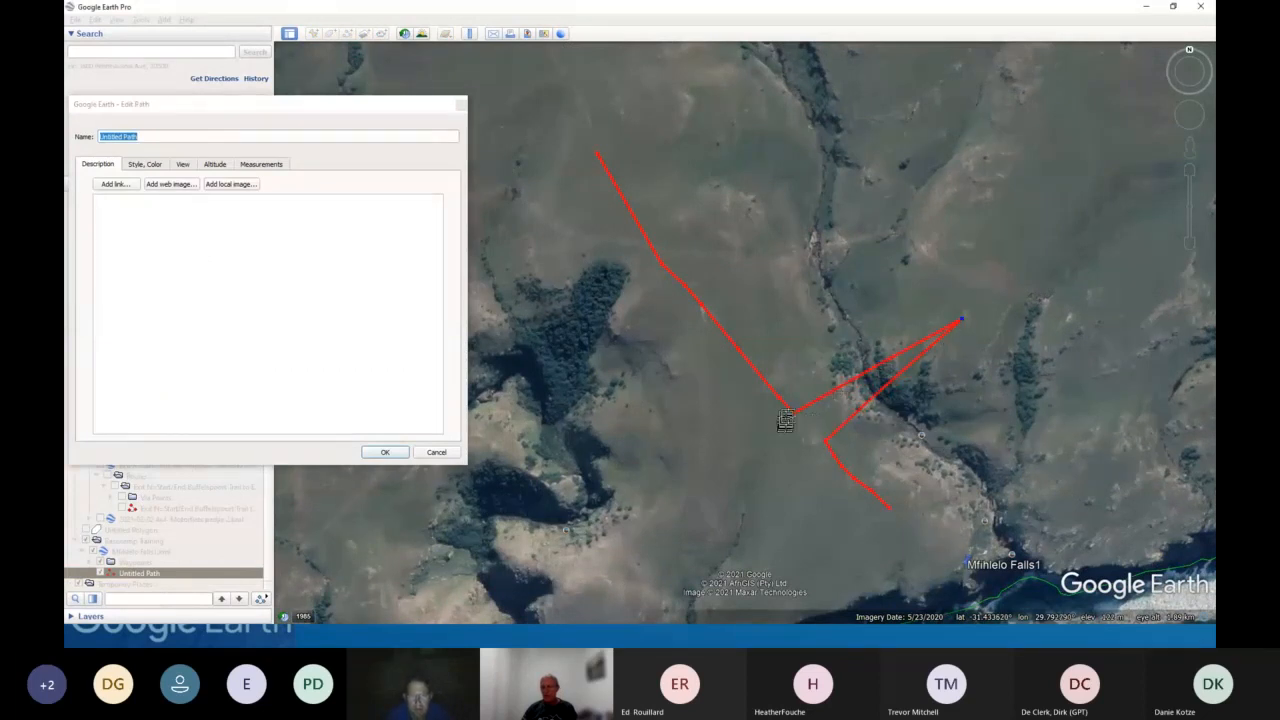
left_click_drag(797, 422, 841, 322)
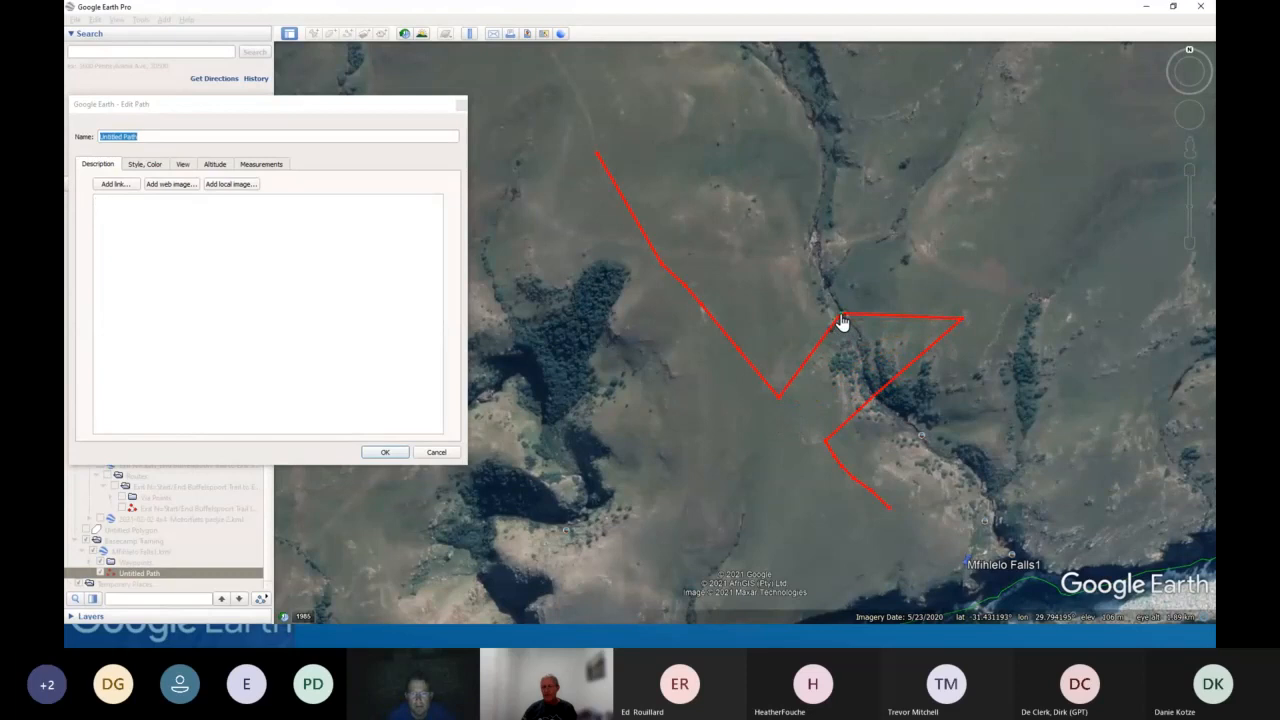
left_click(385, 452)
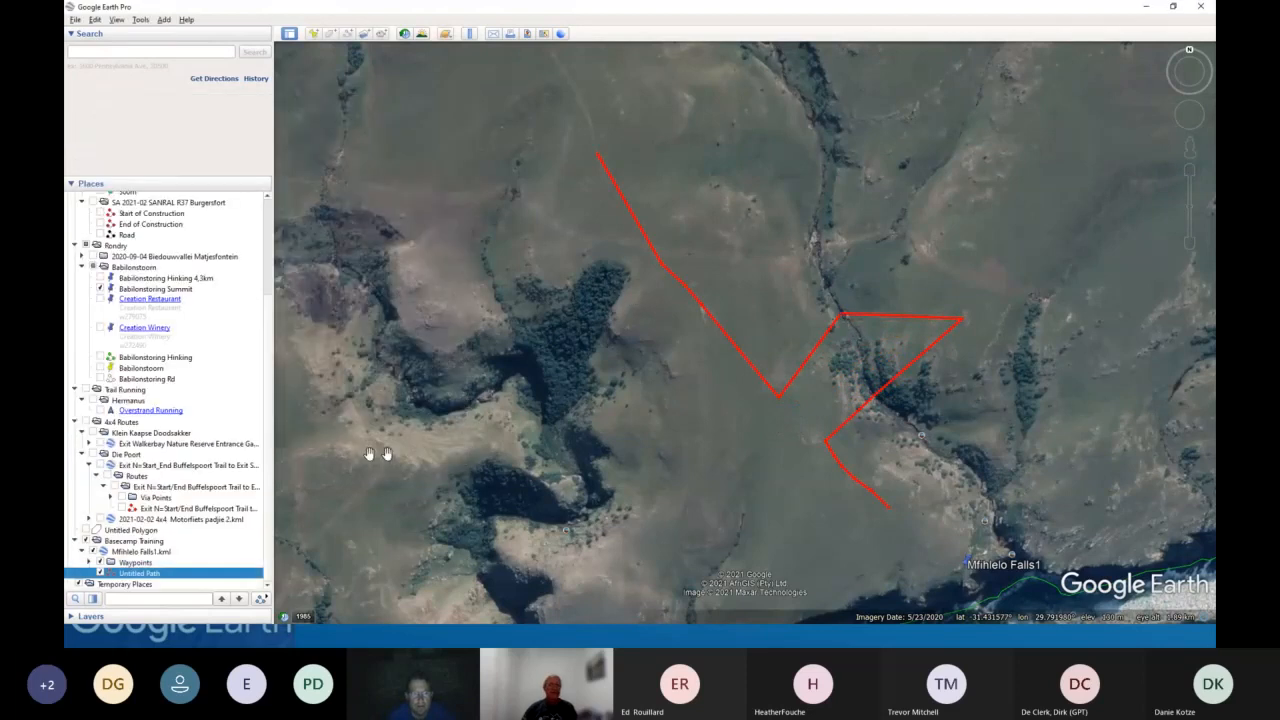
- Show the elevation profile of the reshaped Untitled Path and inspect the path's bend closely on the map
right_click(123, 573)
left_click(165, 550)
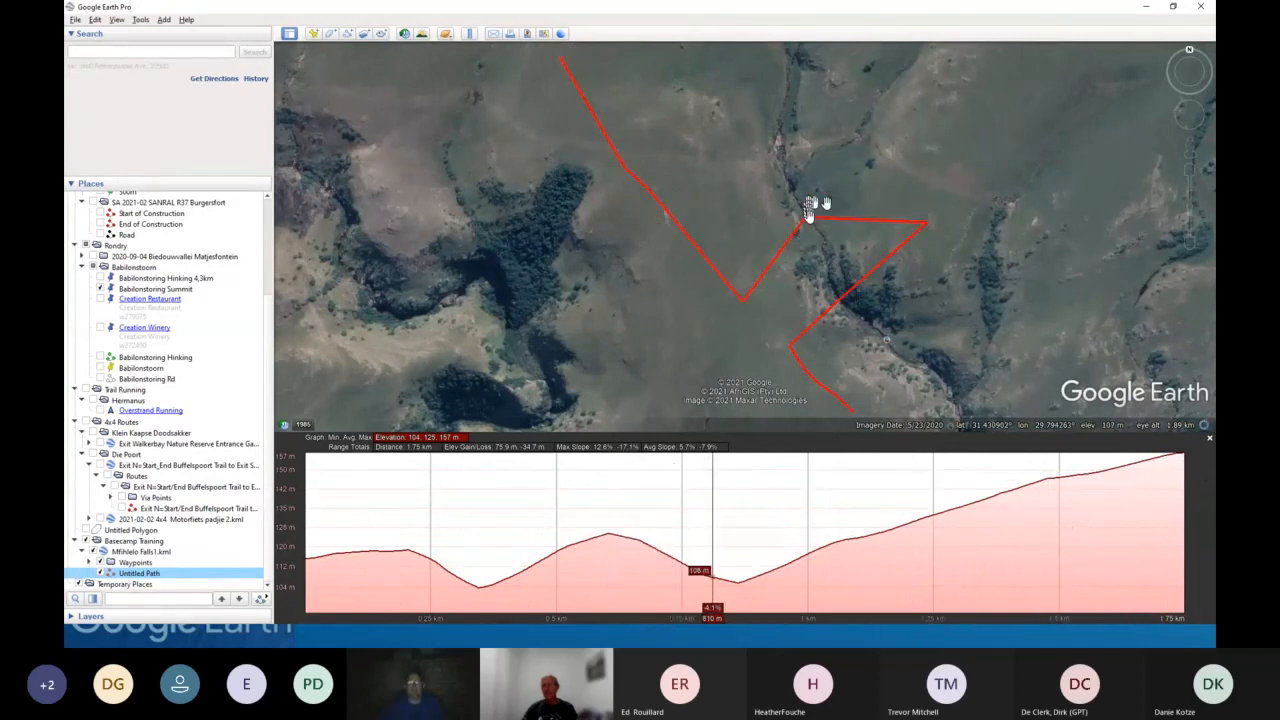
scroll(807, 233, "up", 1)
scroll(807, 233, "up", 3)
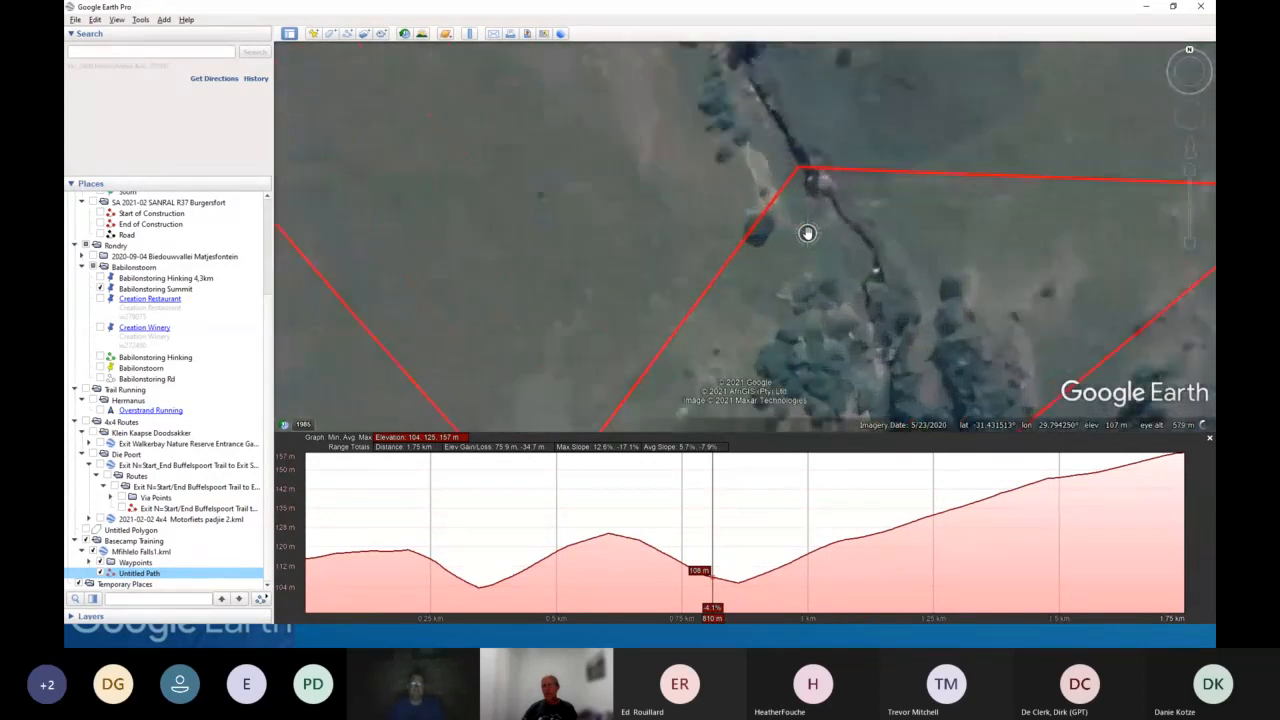
left_click_drag(807, 233, 760, 314)
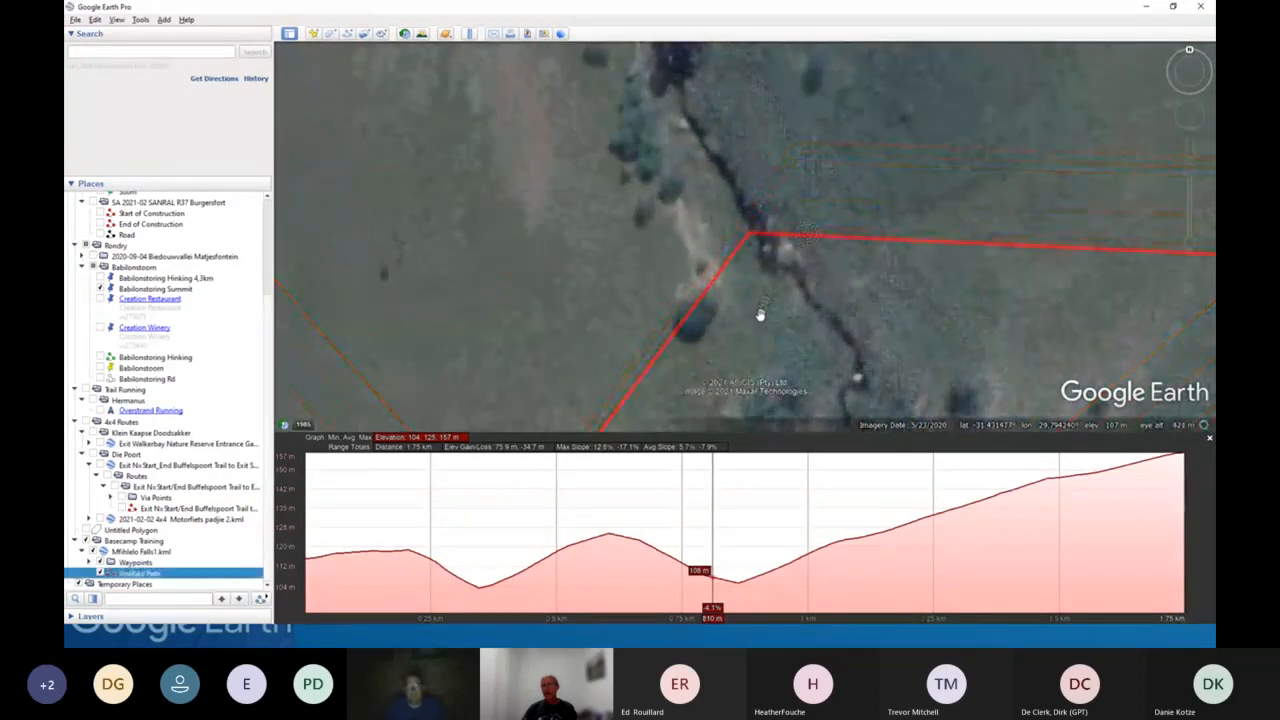
scroll(760, 314, "down", 4)
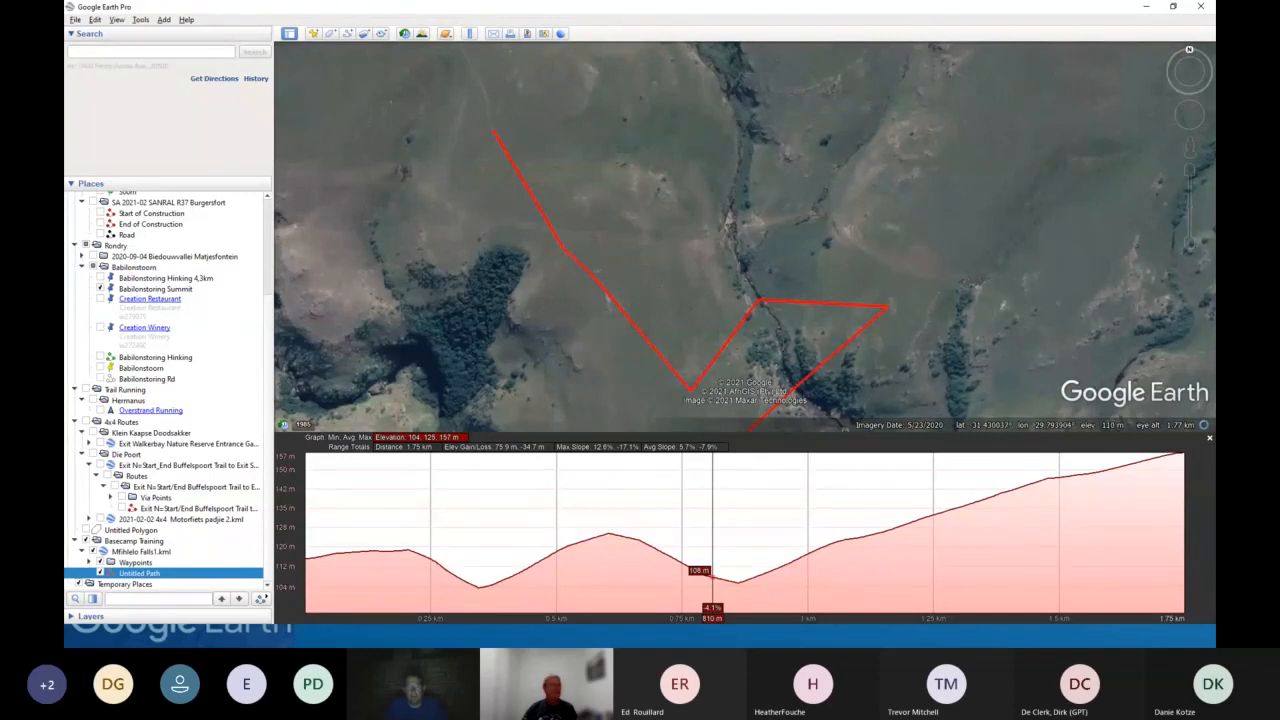
key("alt+Tab")
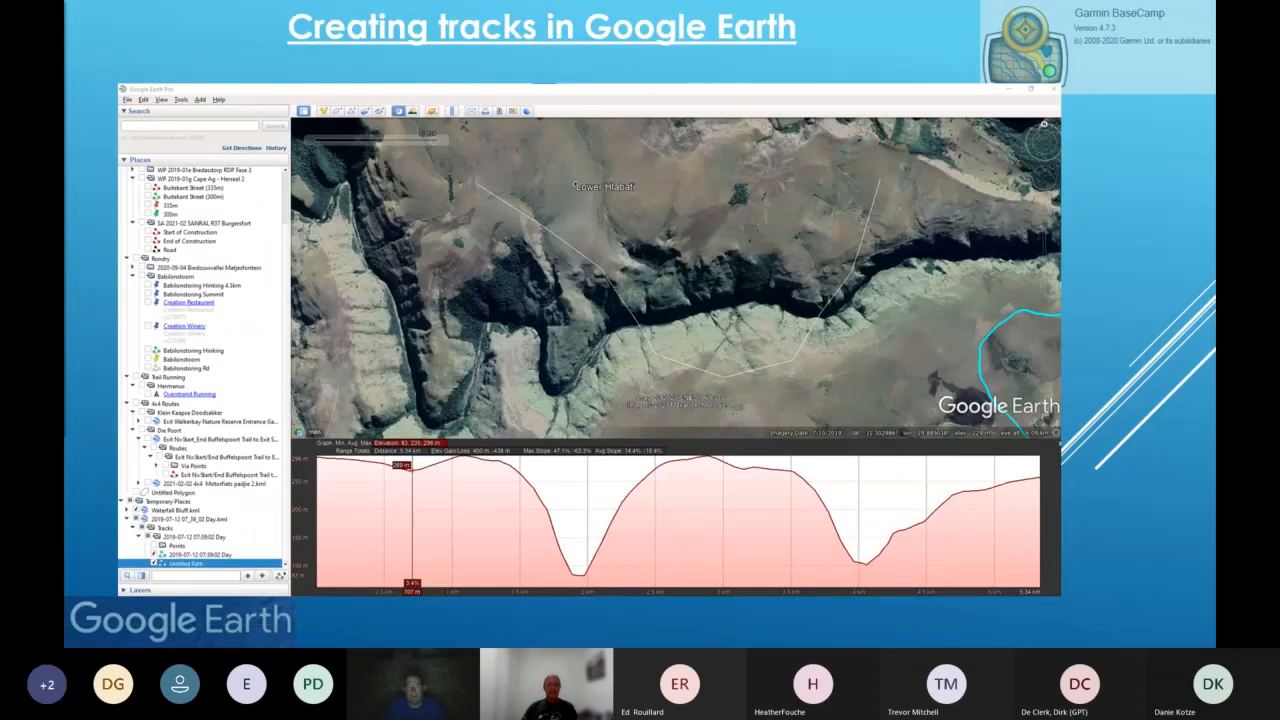
left_click(641, 388)
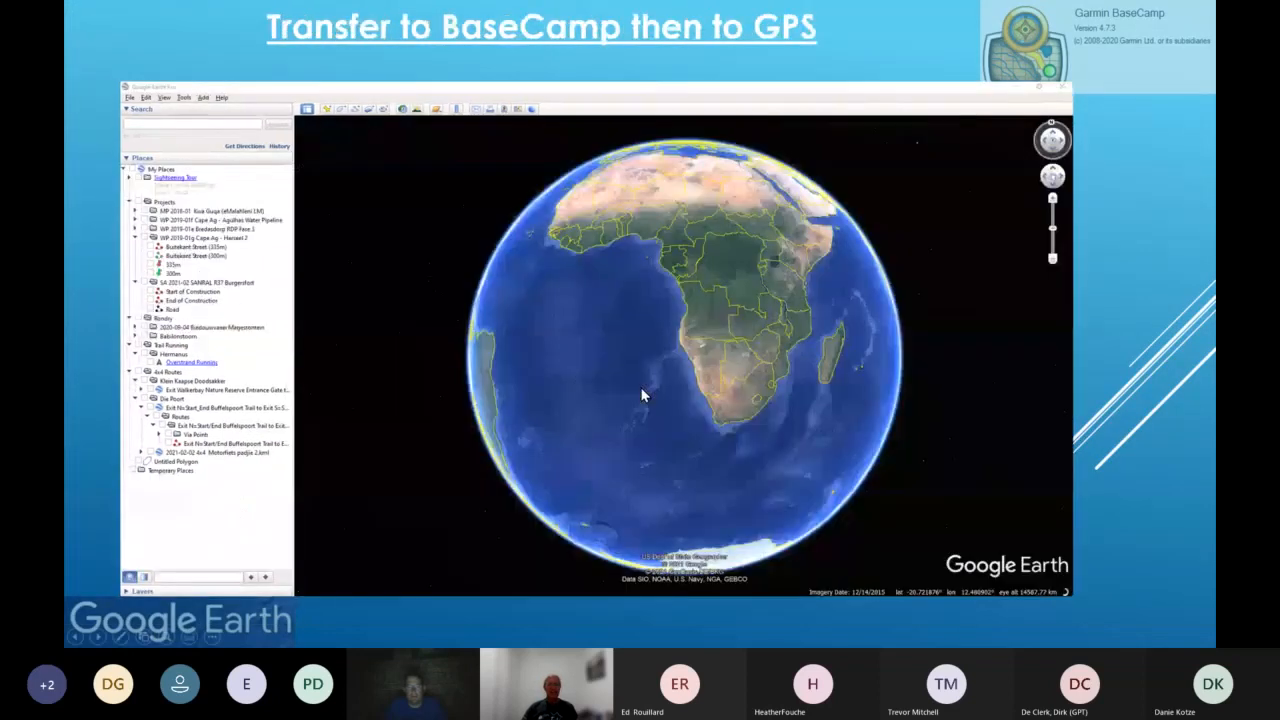
left_click(641, 395)
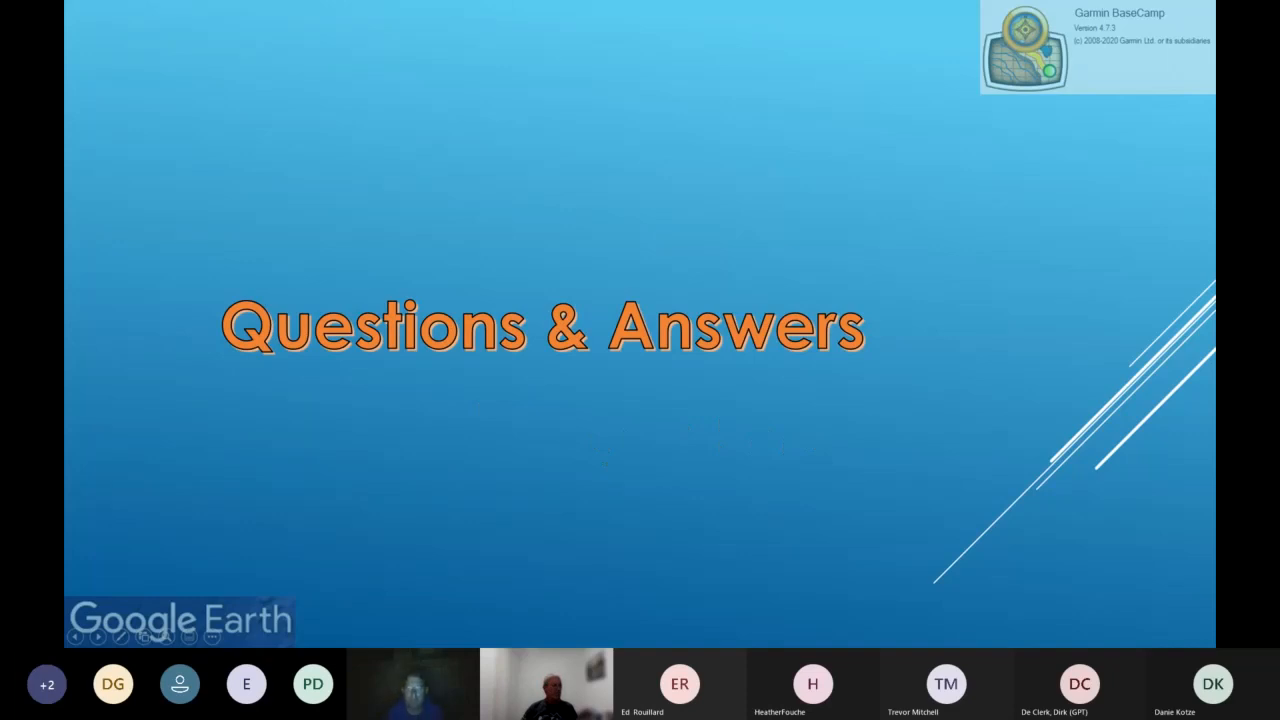
key("alt+Tab")
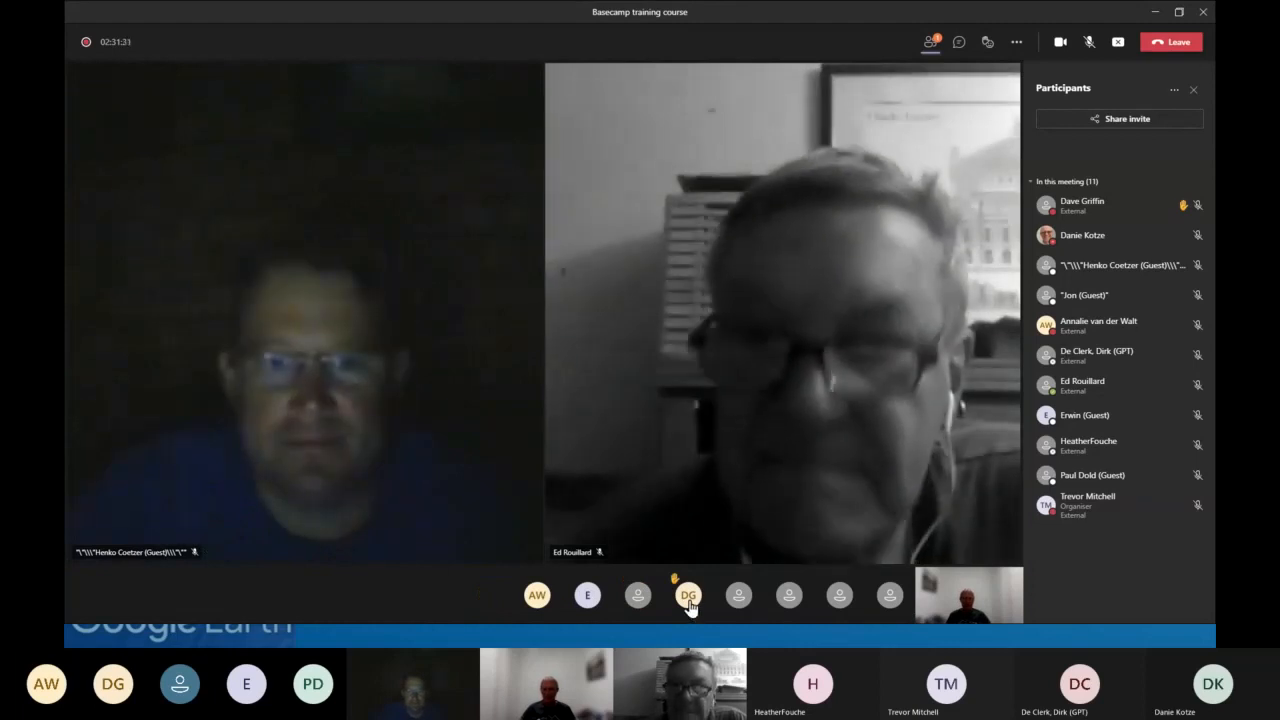
mouse_move(688, 600)
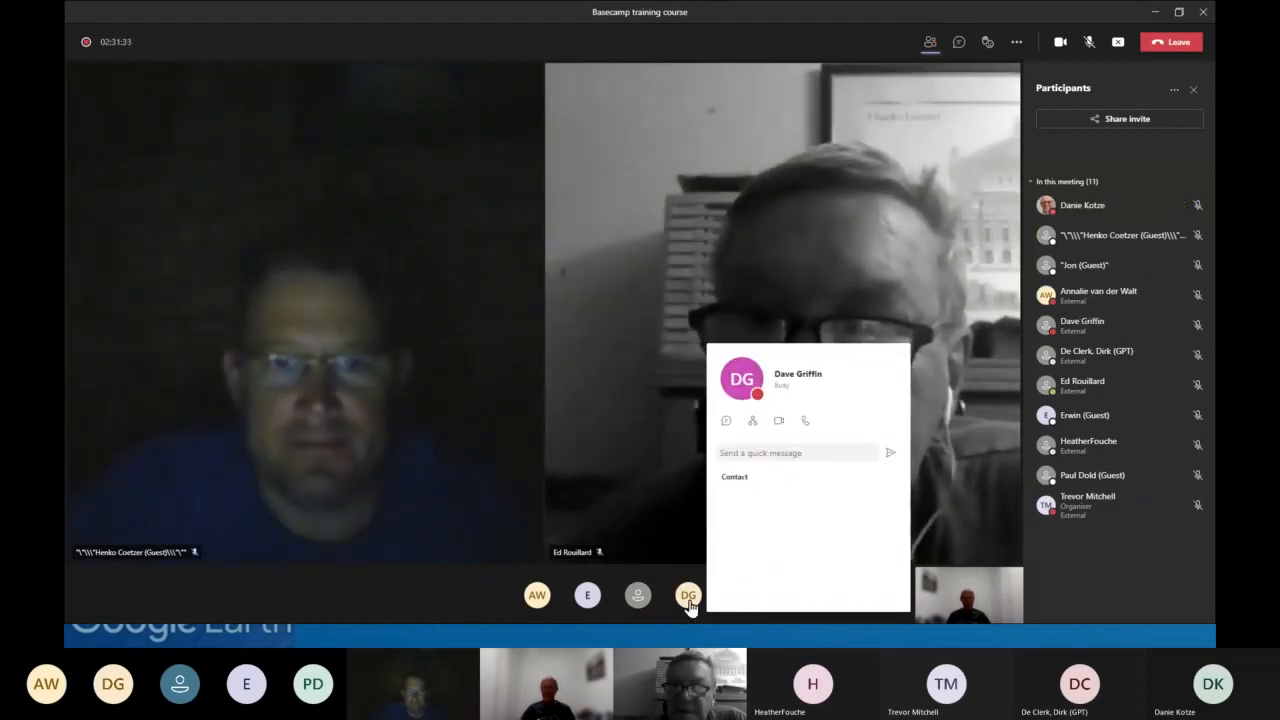
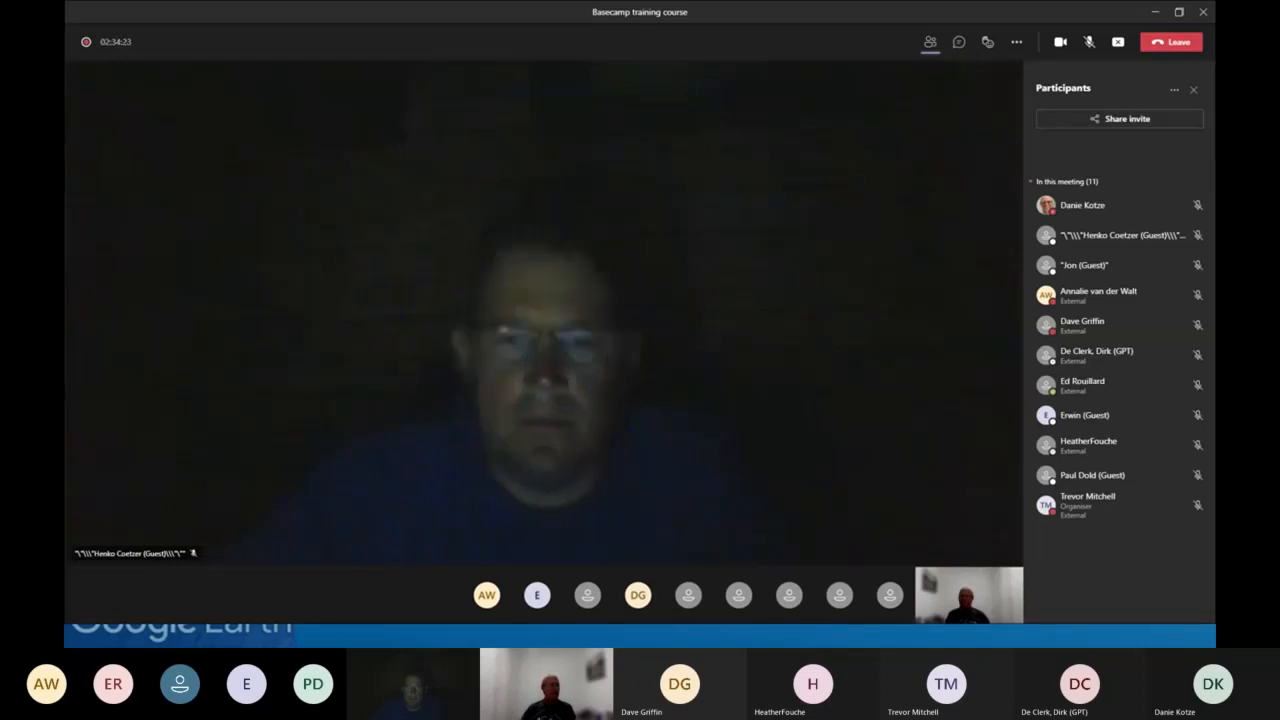
- Switch to the presentation and advance the Closing slide through its Thanks for signing in and Email Feedback points
key("alt+Tab")
left_click(419, 398)
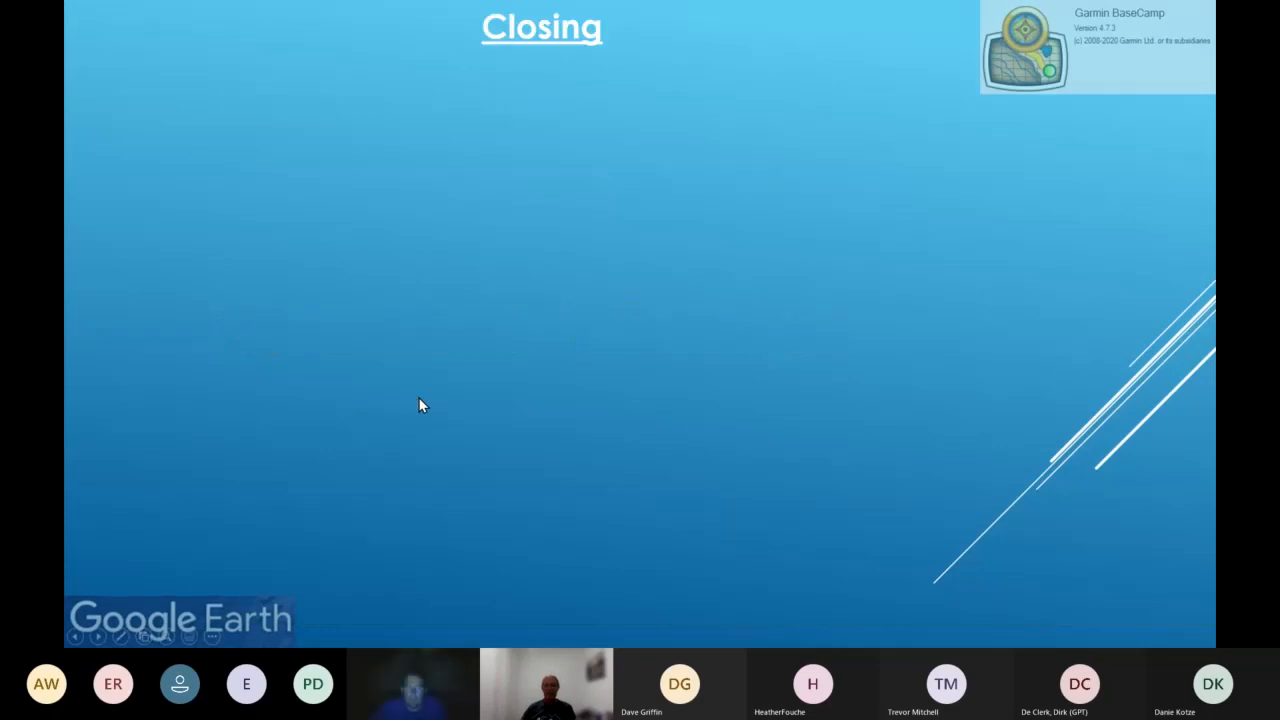
left_click(418, 404)
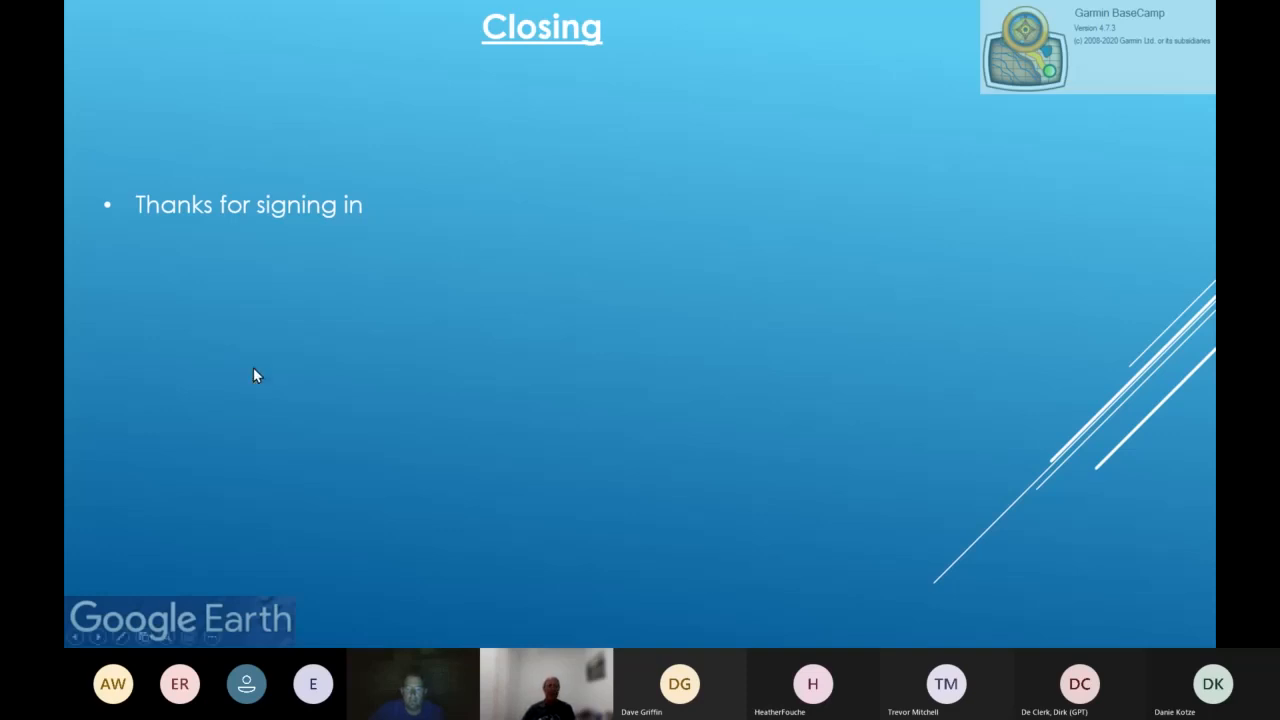
left_click(346, 455)
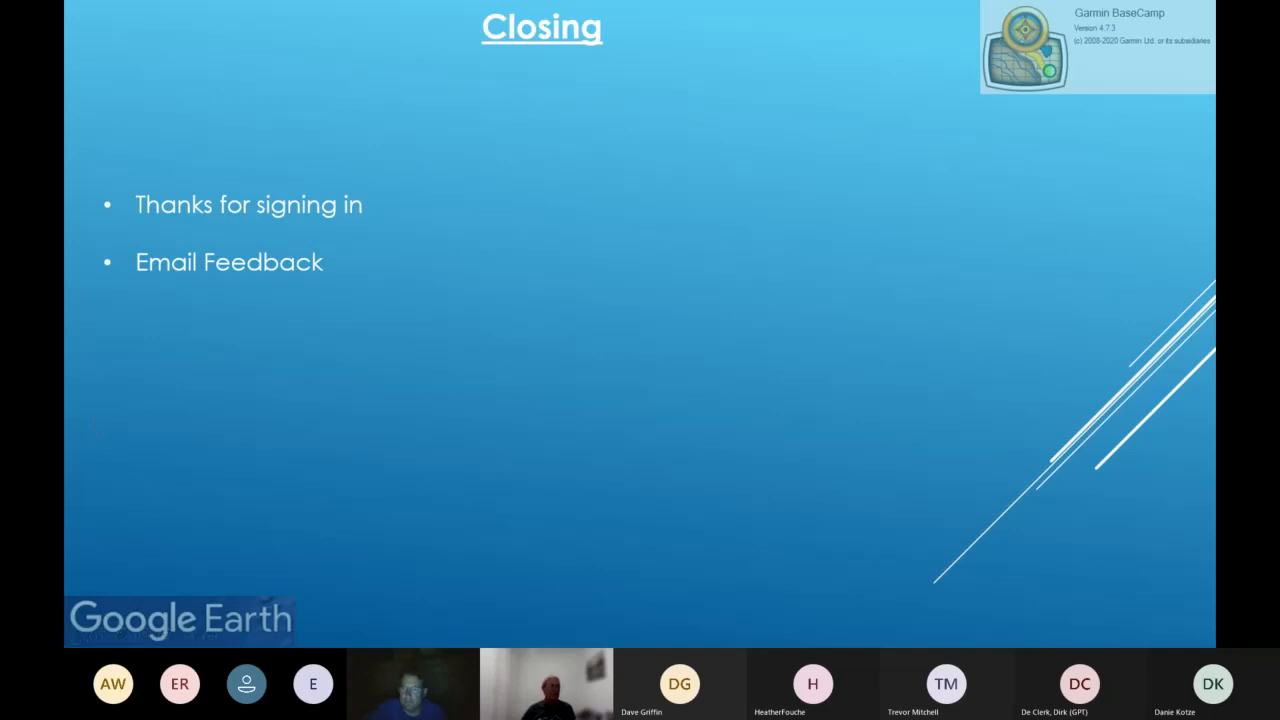
- Open the Garmin BaseCamp - Tips & Tricks forum bookmark and follow its index link for How to create routes
key("alt+Tab")
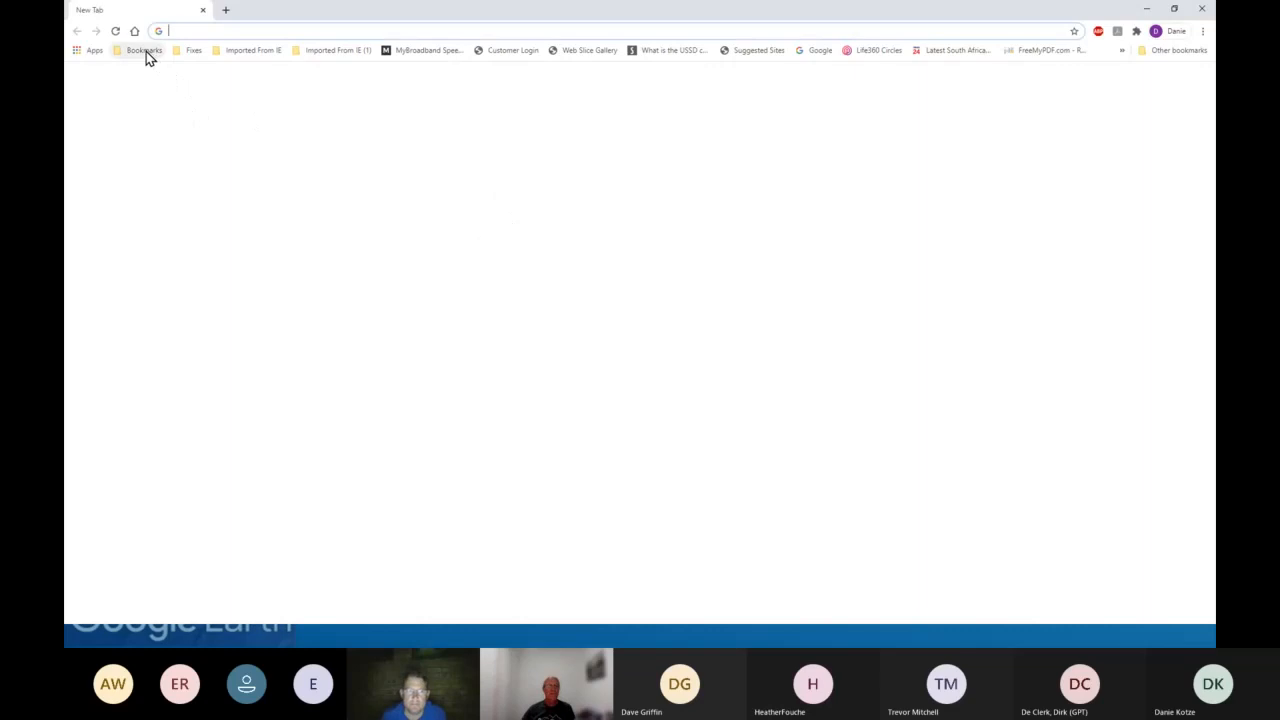
left_click(146, 51)
mouse_move(250, 83)
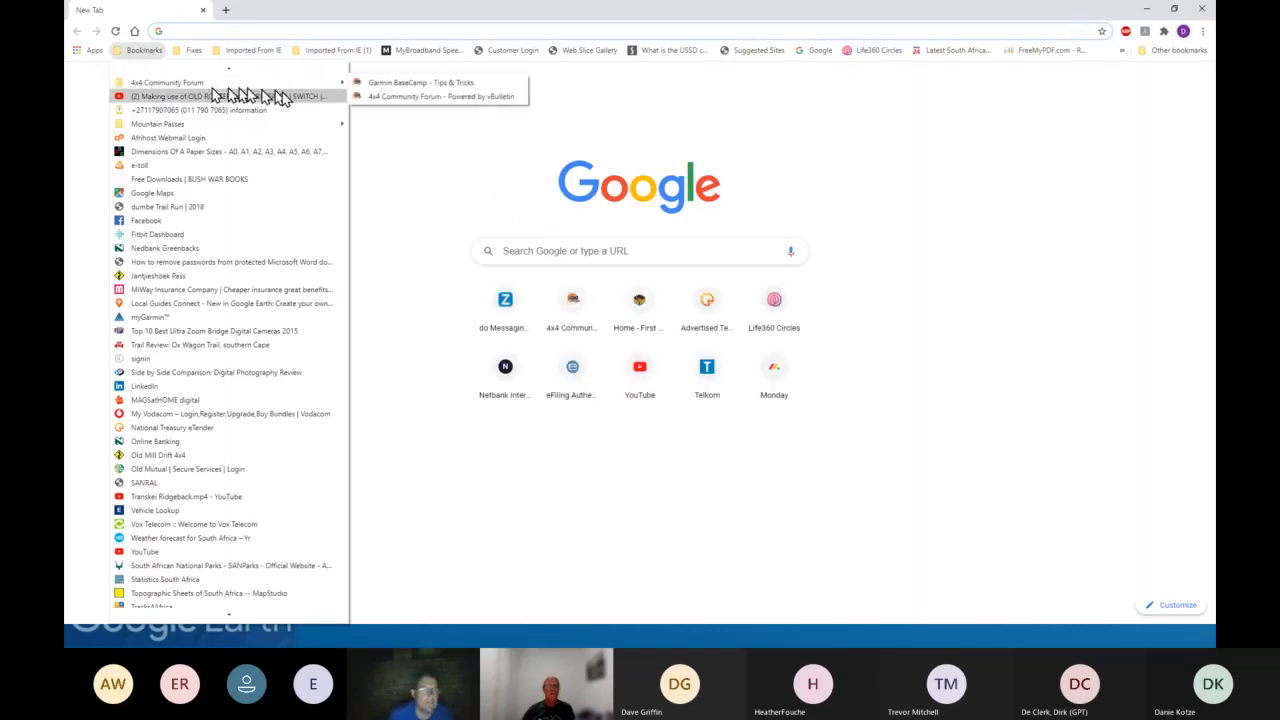
left_click(404, 83)
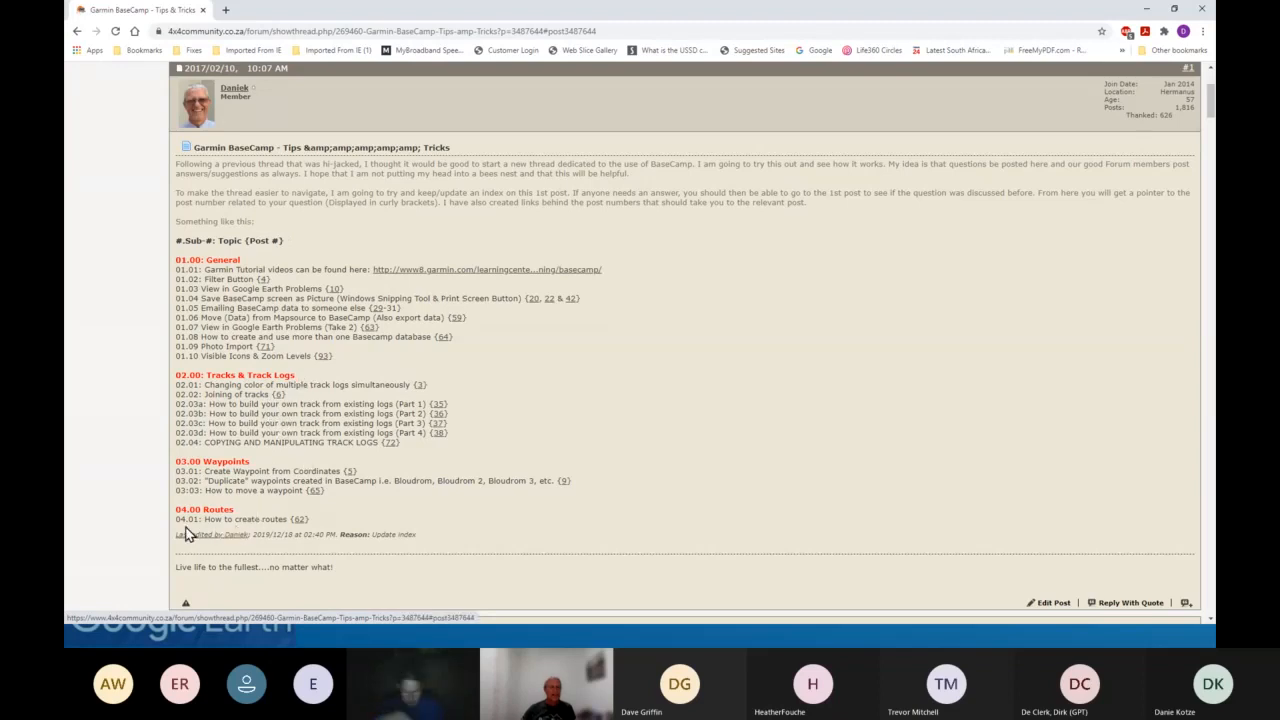
left_click(300, 522)
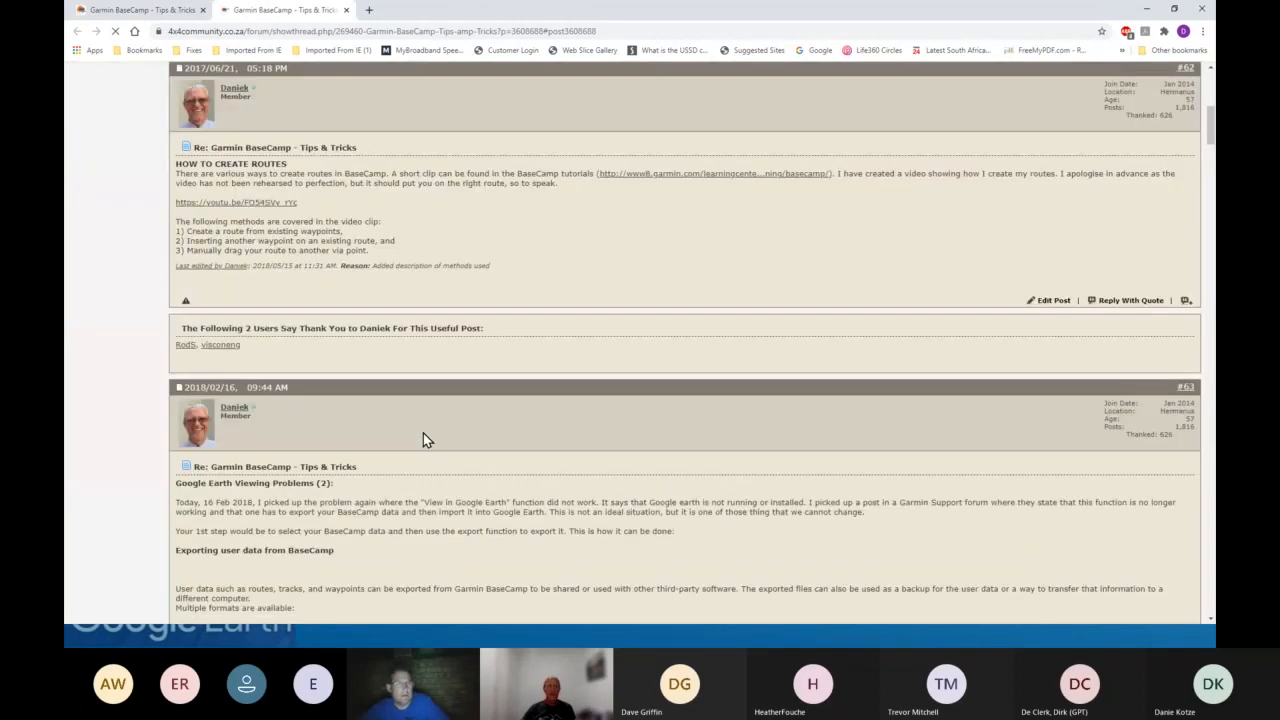